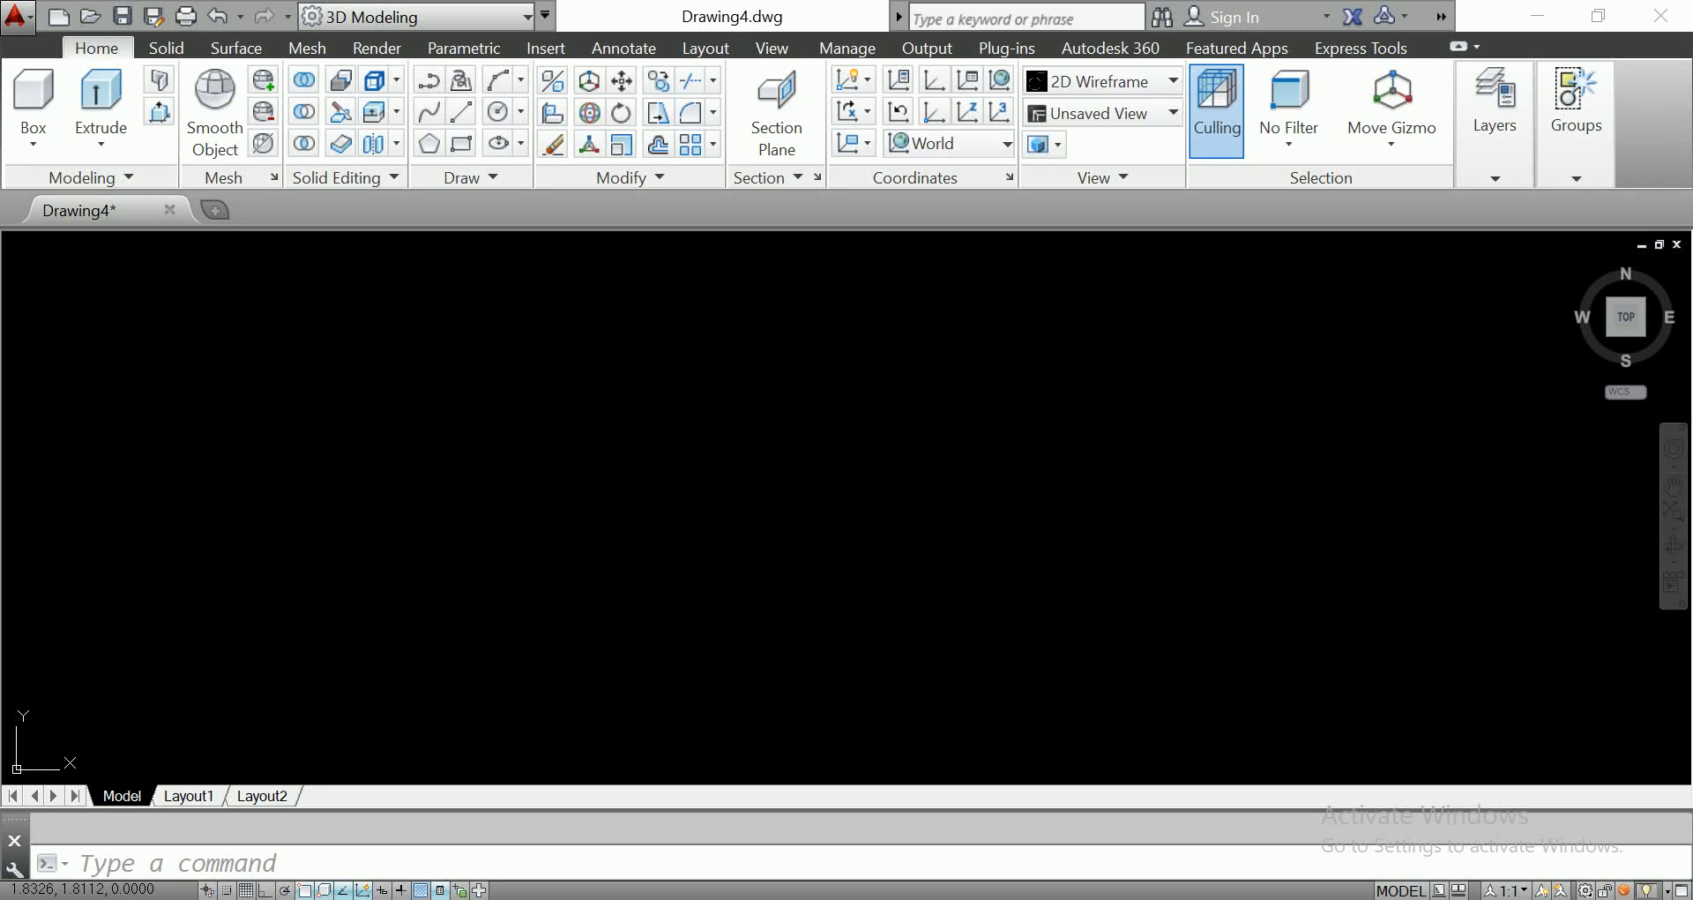
# Set the view and working plane to Top, then start a rectangle on the Home tab.
pyautogui.click(707, 601)
pyautogui.click(1058, 320)
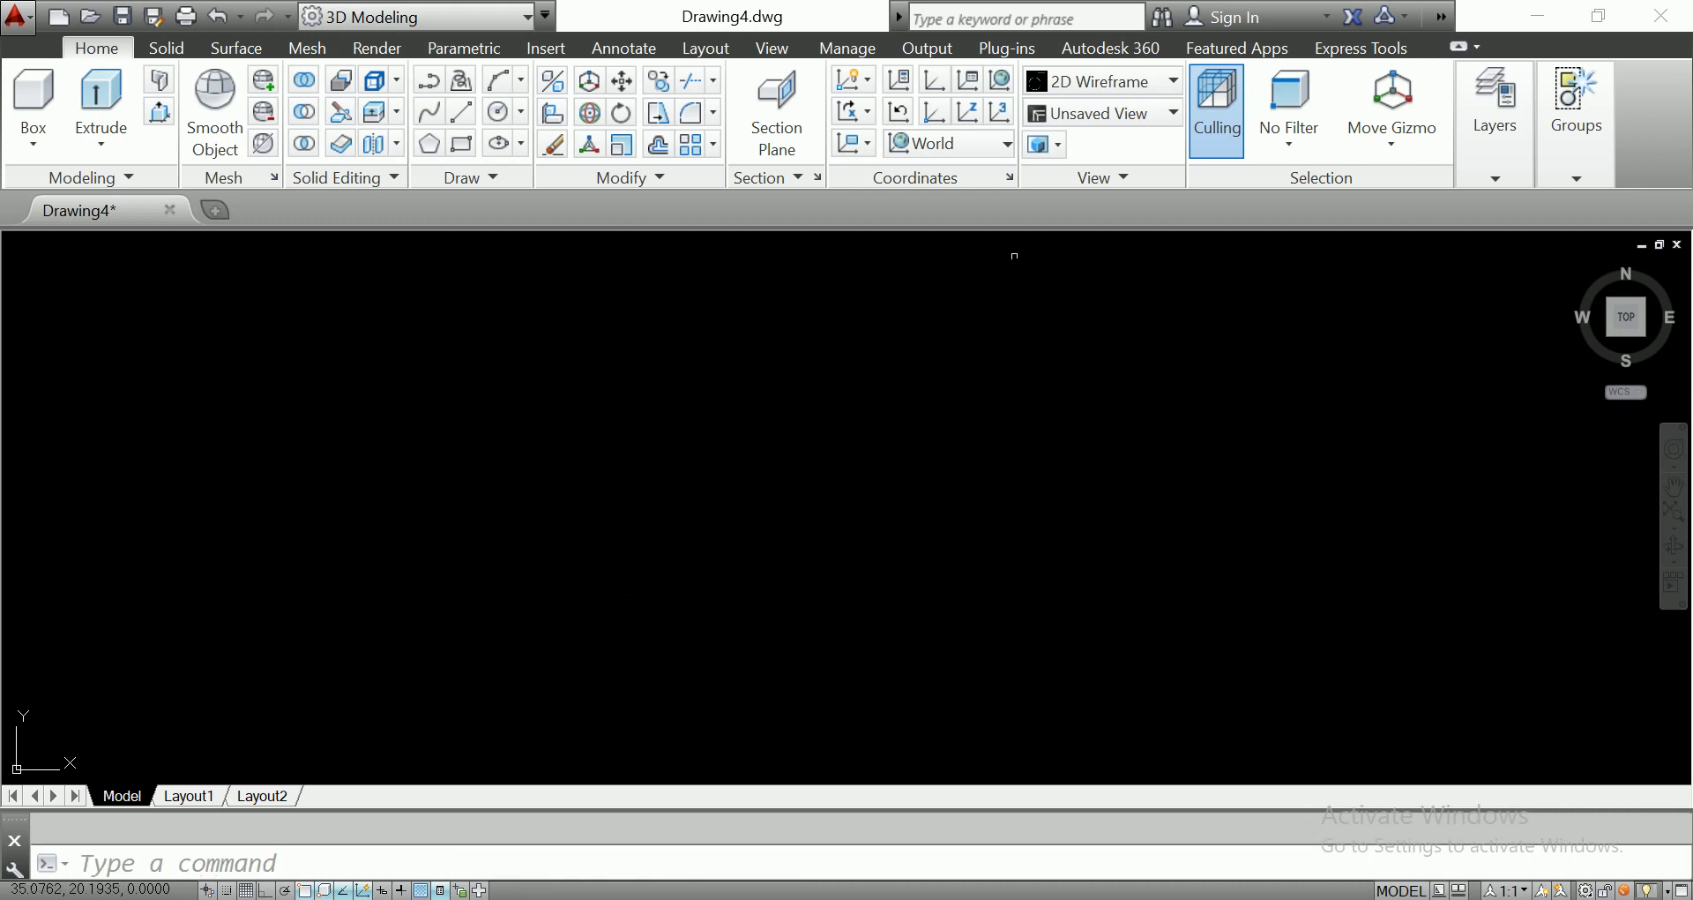
pyautogui.click(772, 48)
pyautogui.click(172, 110)
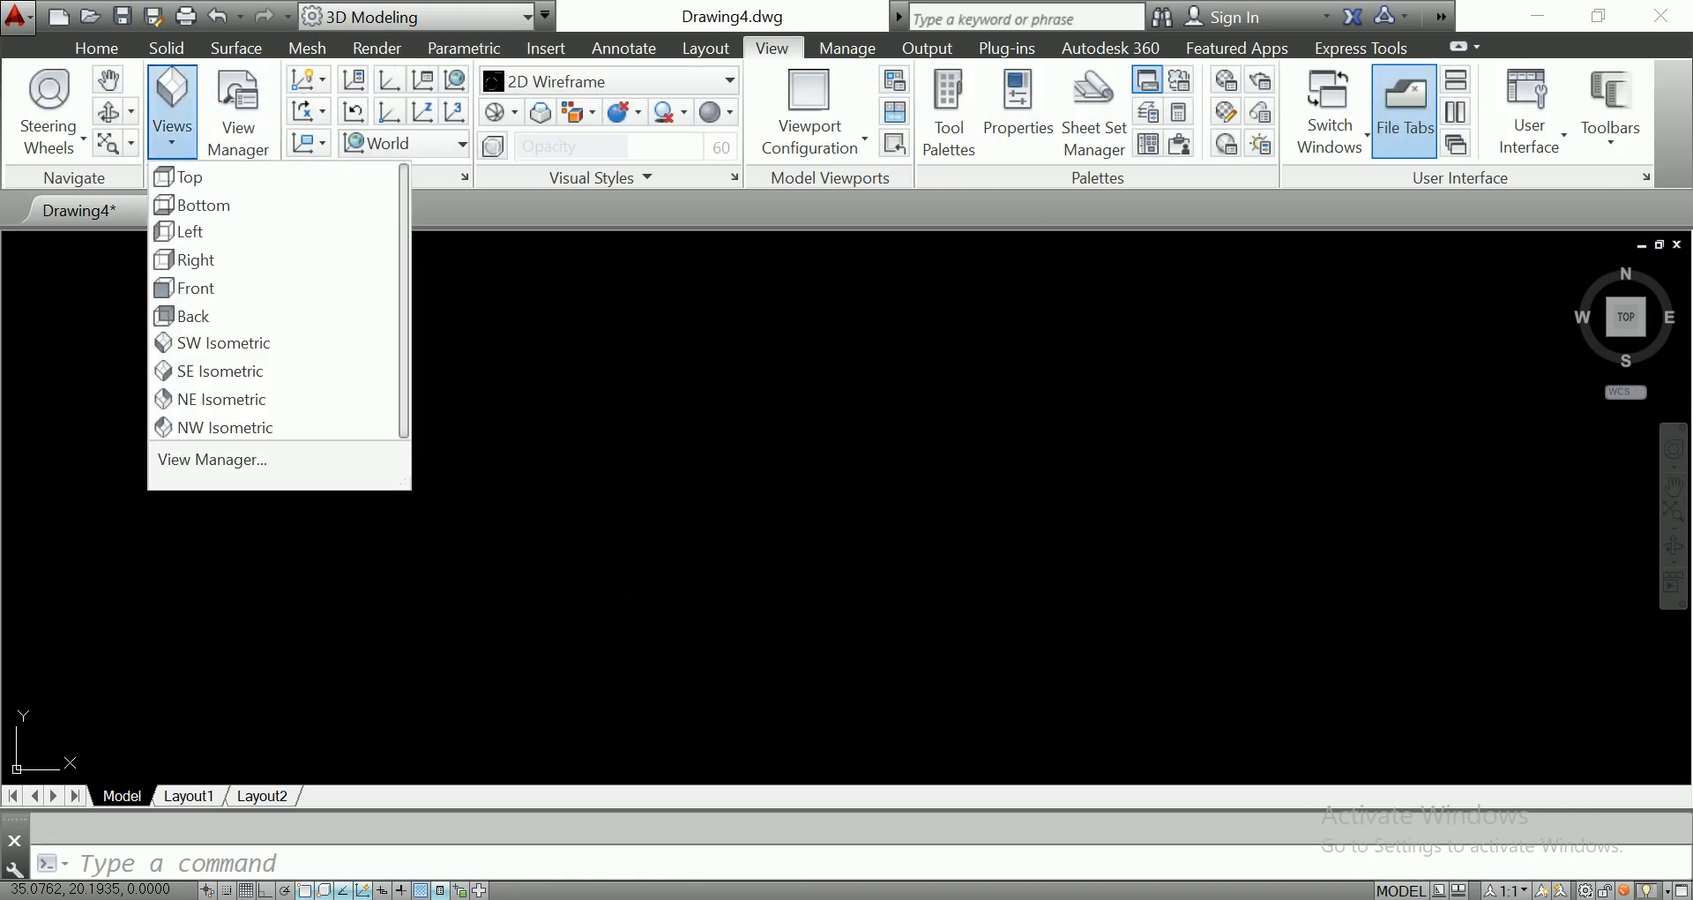
pyautogui.click(190, 176)
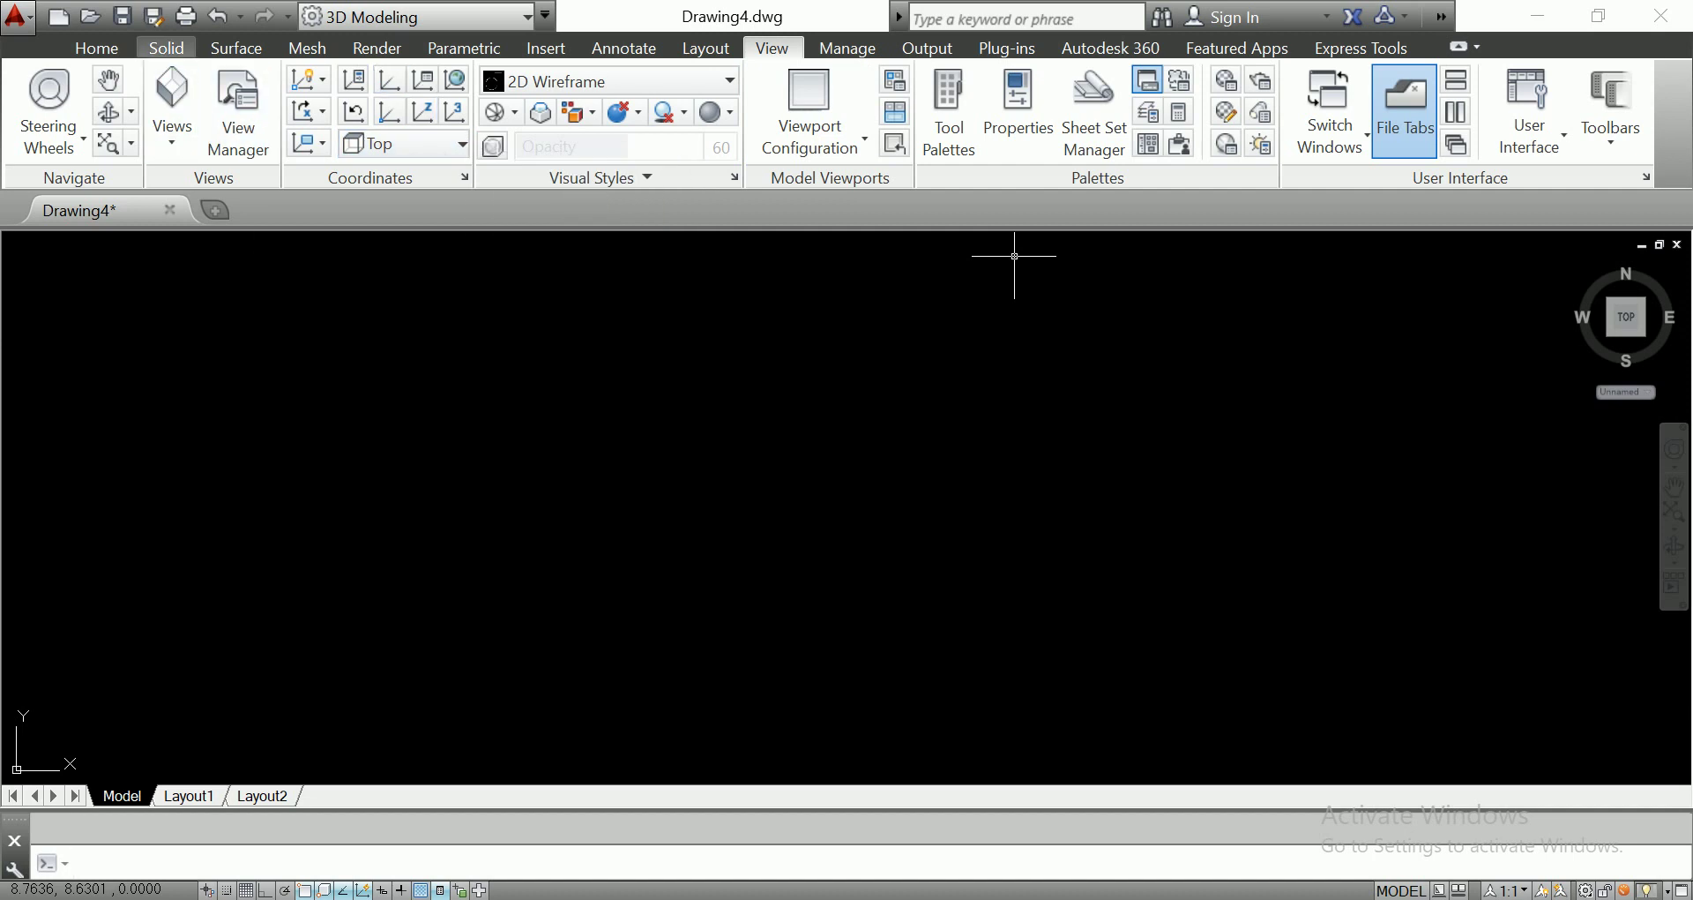
pyautogui.click(96, 47)
pyautogui.click(461, 143)
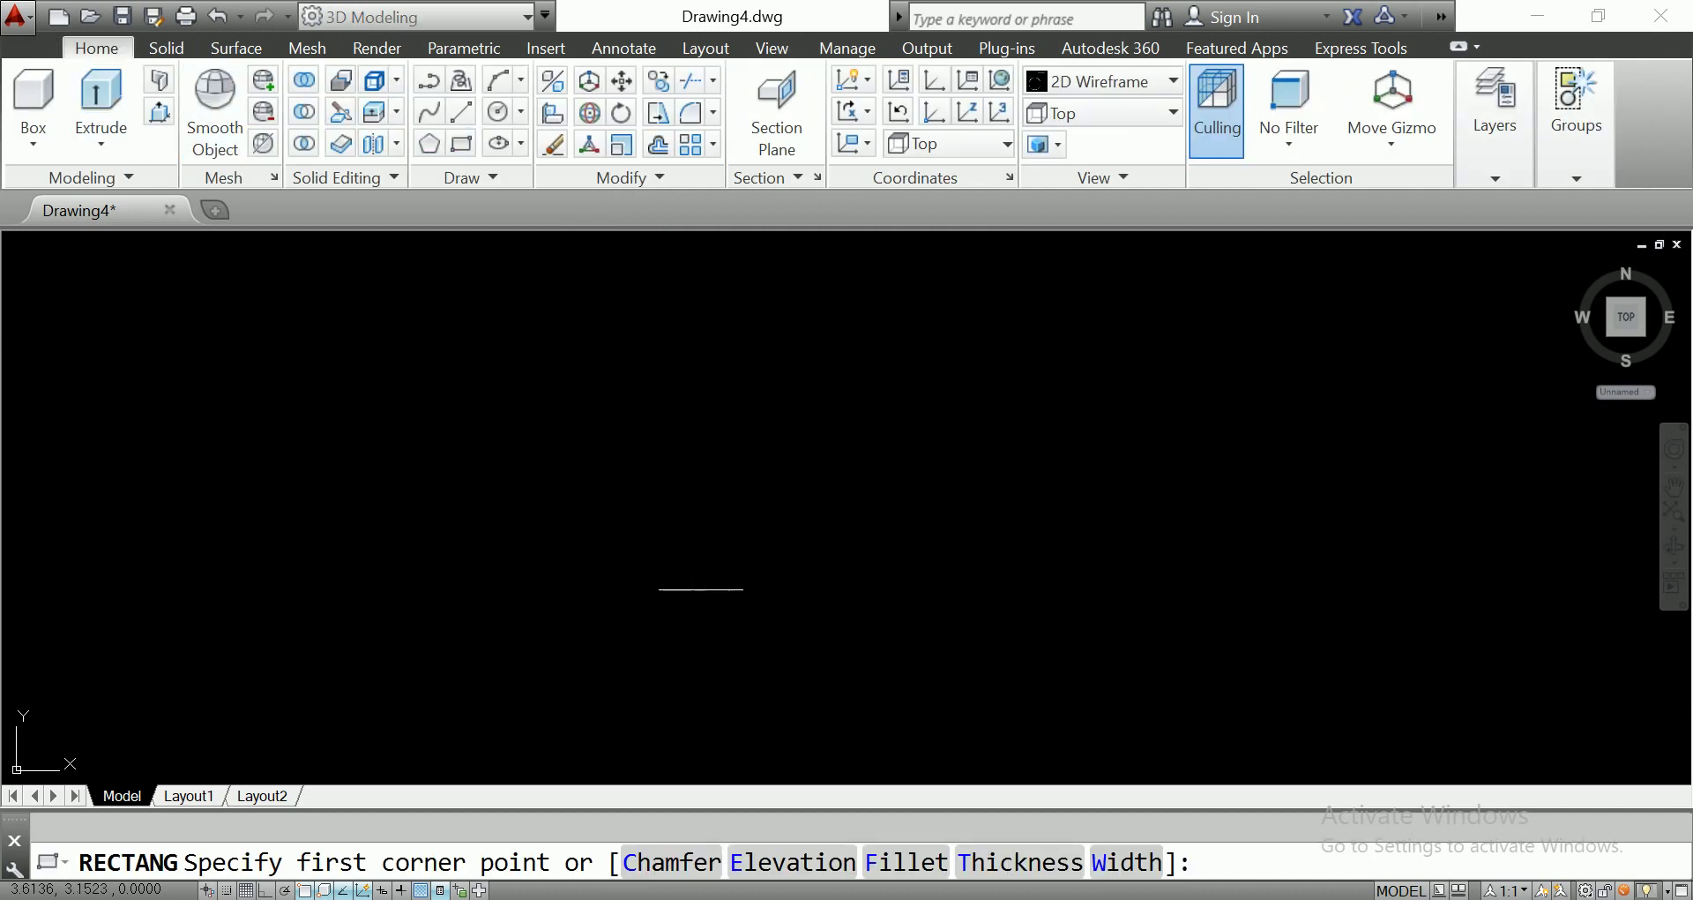
# Draw a 600 by 400 rectangle from a picked first corner.
pyautogui.click(650, 604)
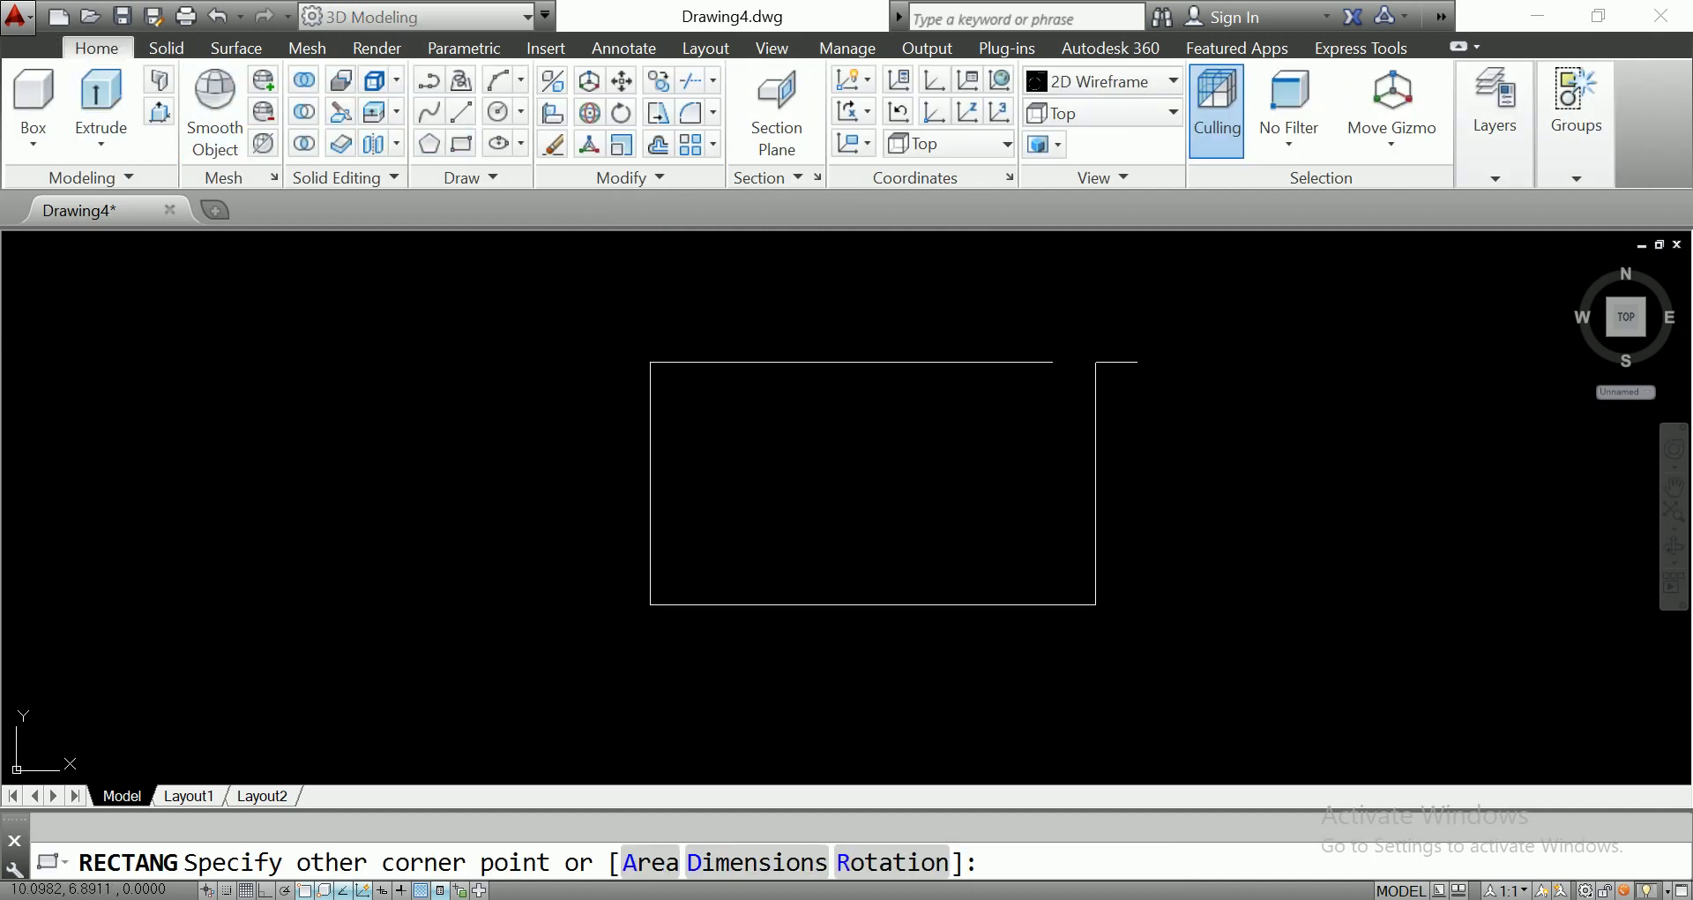
pyautogui.write('d')
pyautogui.press('Return')
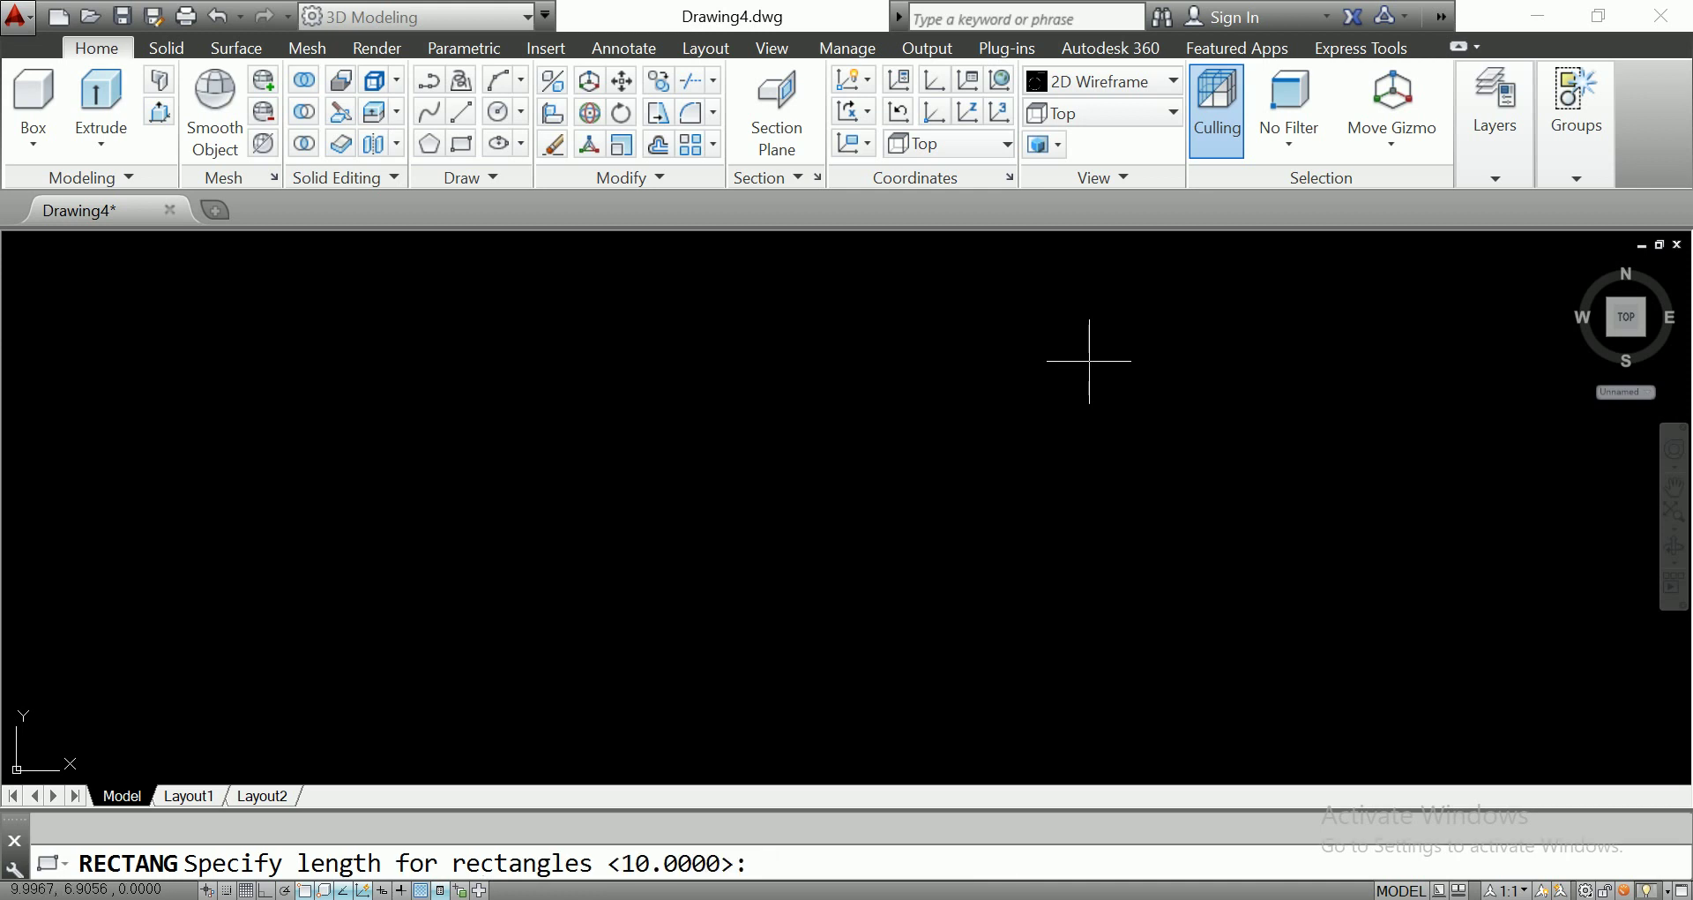
pyautogui.write('00')
pyautogui.press('Return')
pyautogui.write('400')
pyautogui.press('Return')
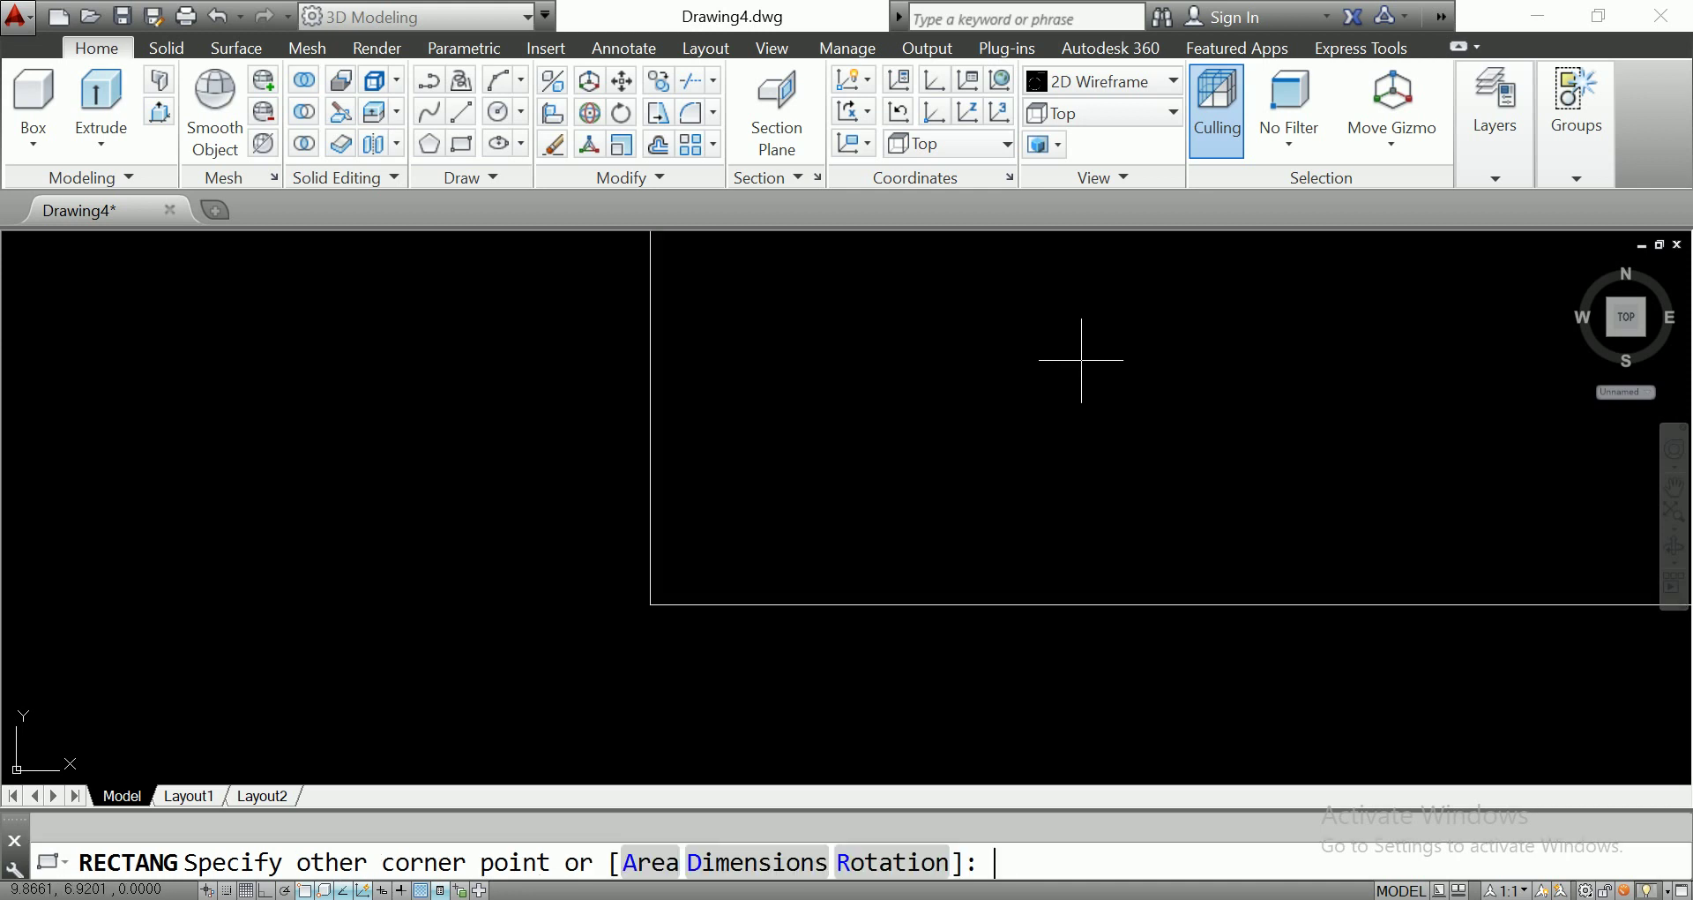
# Select the rectangle and regenerate the display twice with RE.
pyautogui.click(1028, 485)
pyautogui.scroll(-5, 1050, 529)
pyautogui.click(1038, 524)
pyautogui.click(1038, 544)
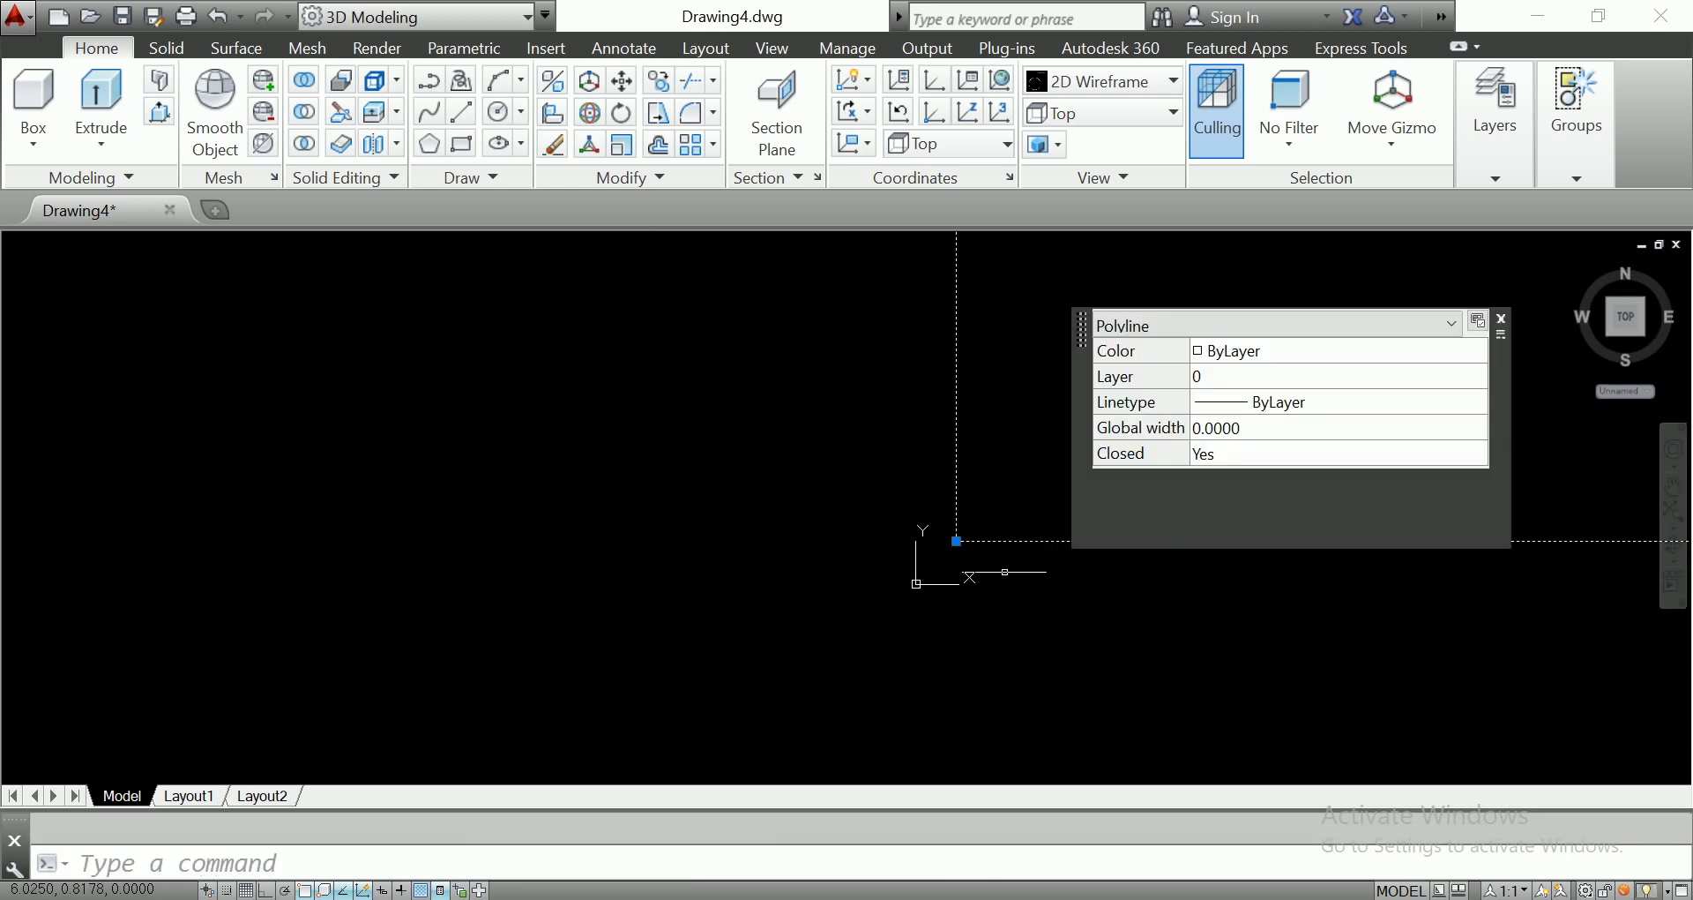
pyautogui.write('RE')
pyautogui.press('Return')
pyautogui.scroll(-5, 1018, 572)
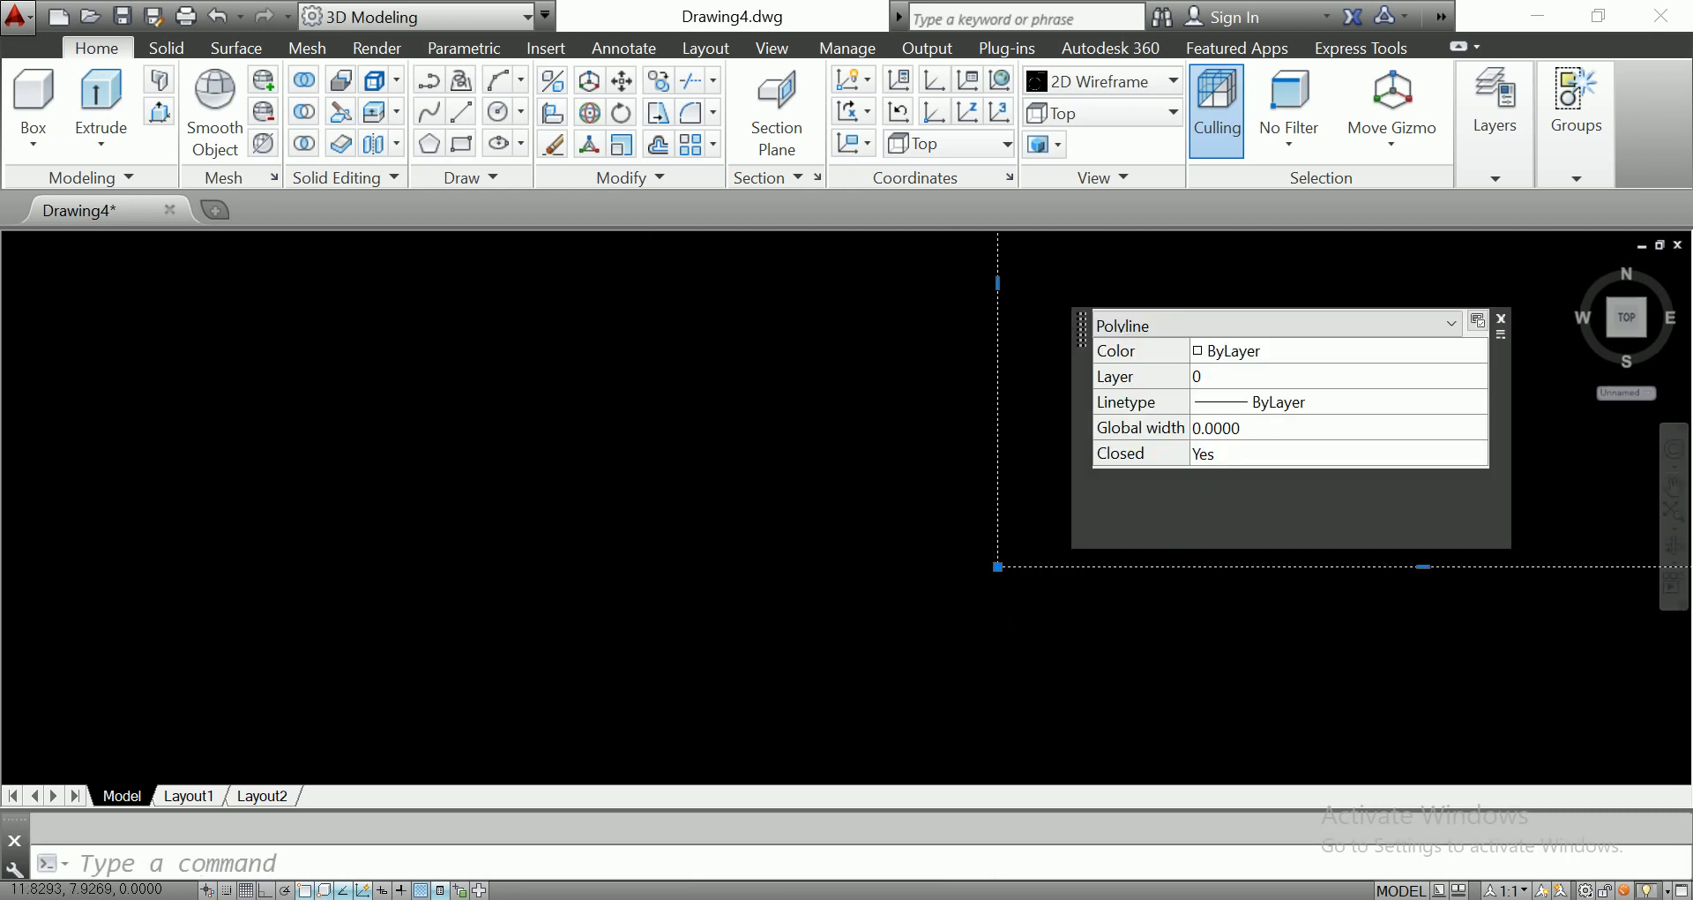
pyautogui.write('RE')
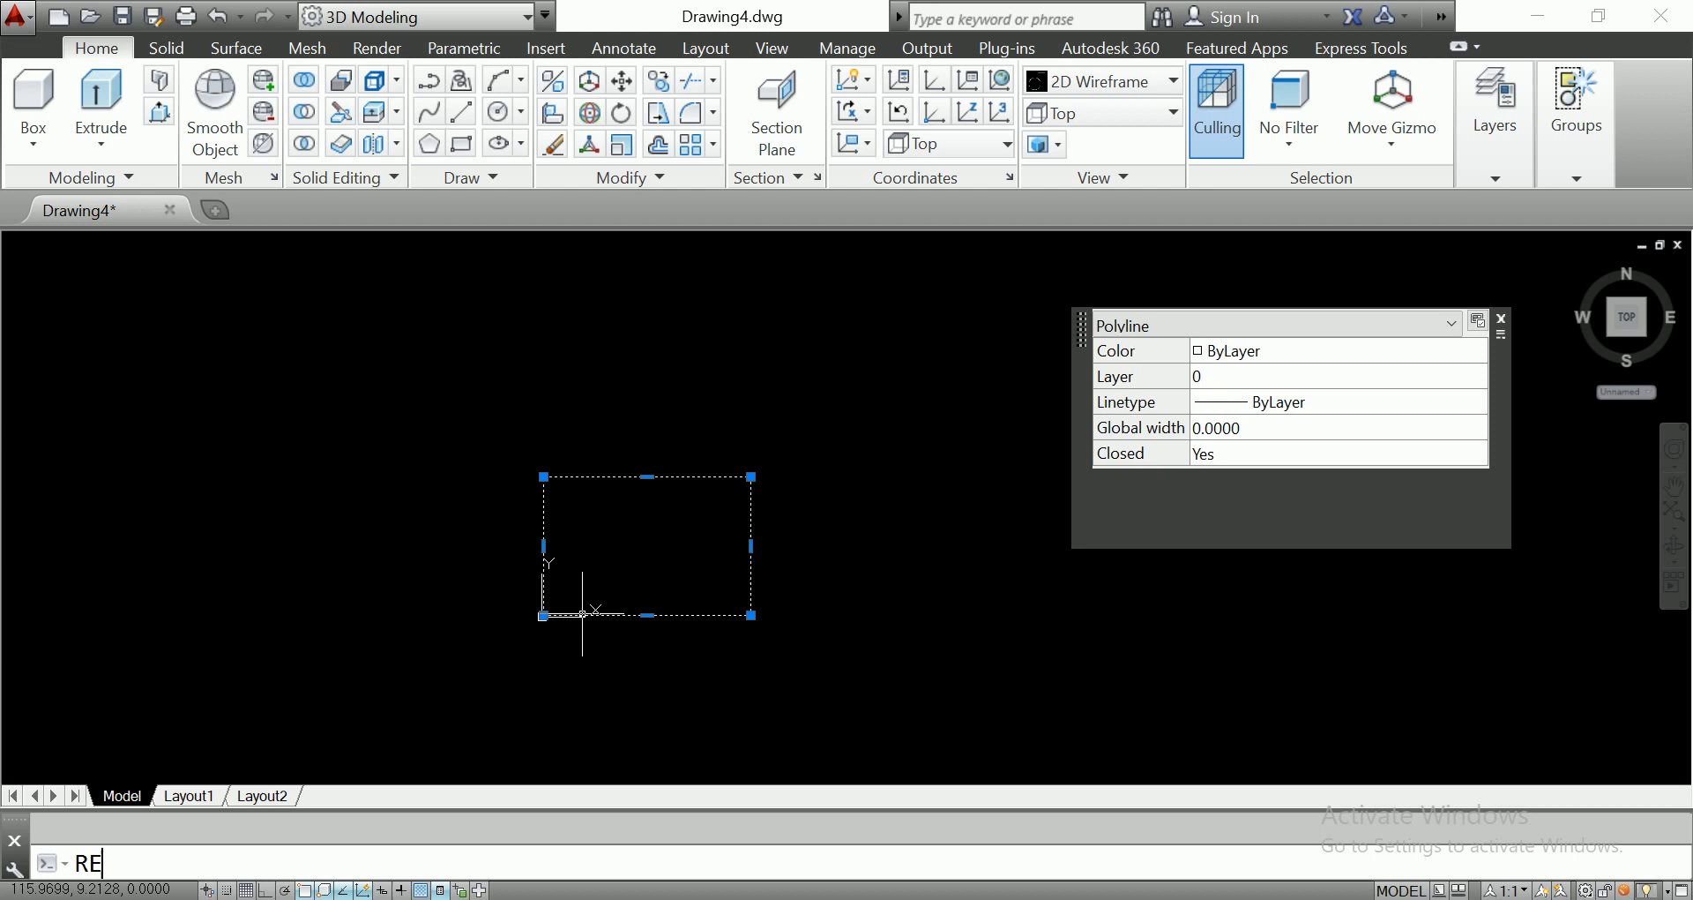
pyautogui.press('Return')
pyautogui.scroll(-5, 574, 585)
pyautogui.scroll(2, 859, 569)
pyautogui.press('Escape')
# Reselect the rectangle and move it further to the right.
pyautogui.scroll(4, 860, 568)
pyautogui.moveTo(775, 567); pyautogui.dragTo(839, 511, button='middle')
pyautogui.click(938, 521)
pyautogui.click(778, 565)
pyautogui.write('M')
pyautogui.press('Return')
pyautogui.click(793, 543)
pyautogui.click(1180, 529)
pyautogui.moveTo(1180, 529); pyautogui.dragTo(786, 552, button='middle')
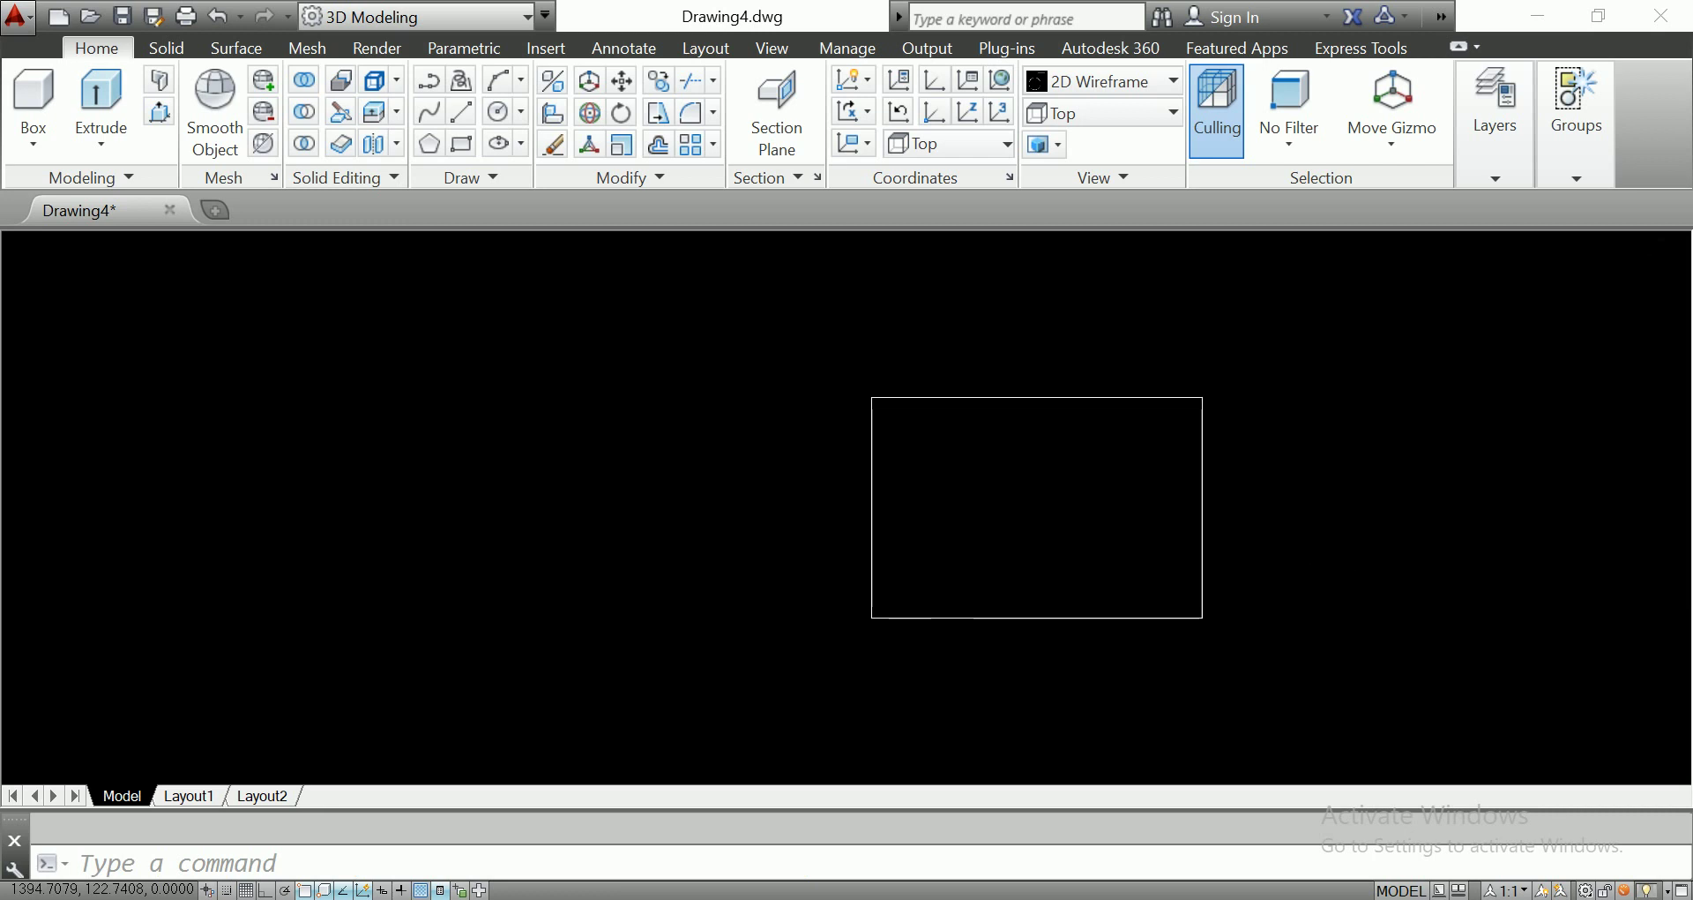
pyautogui.scroll(2, 734, 540)
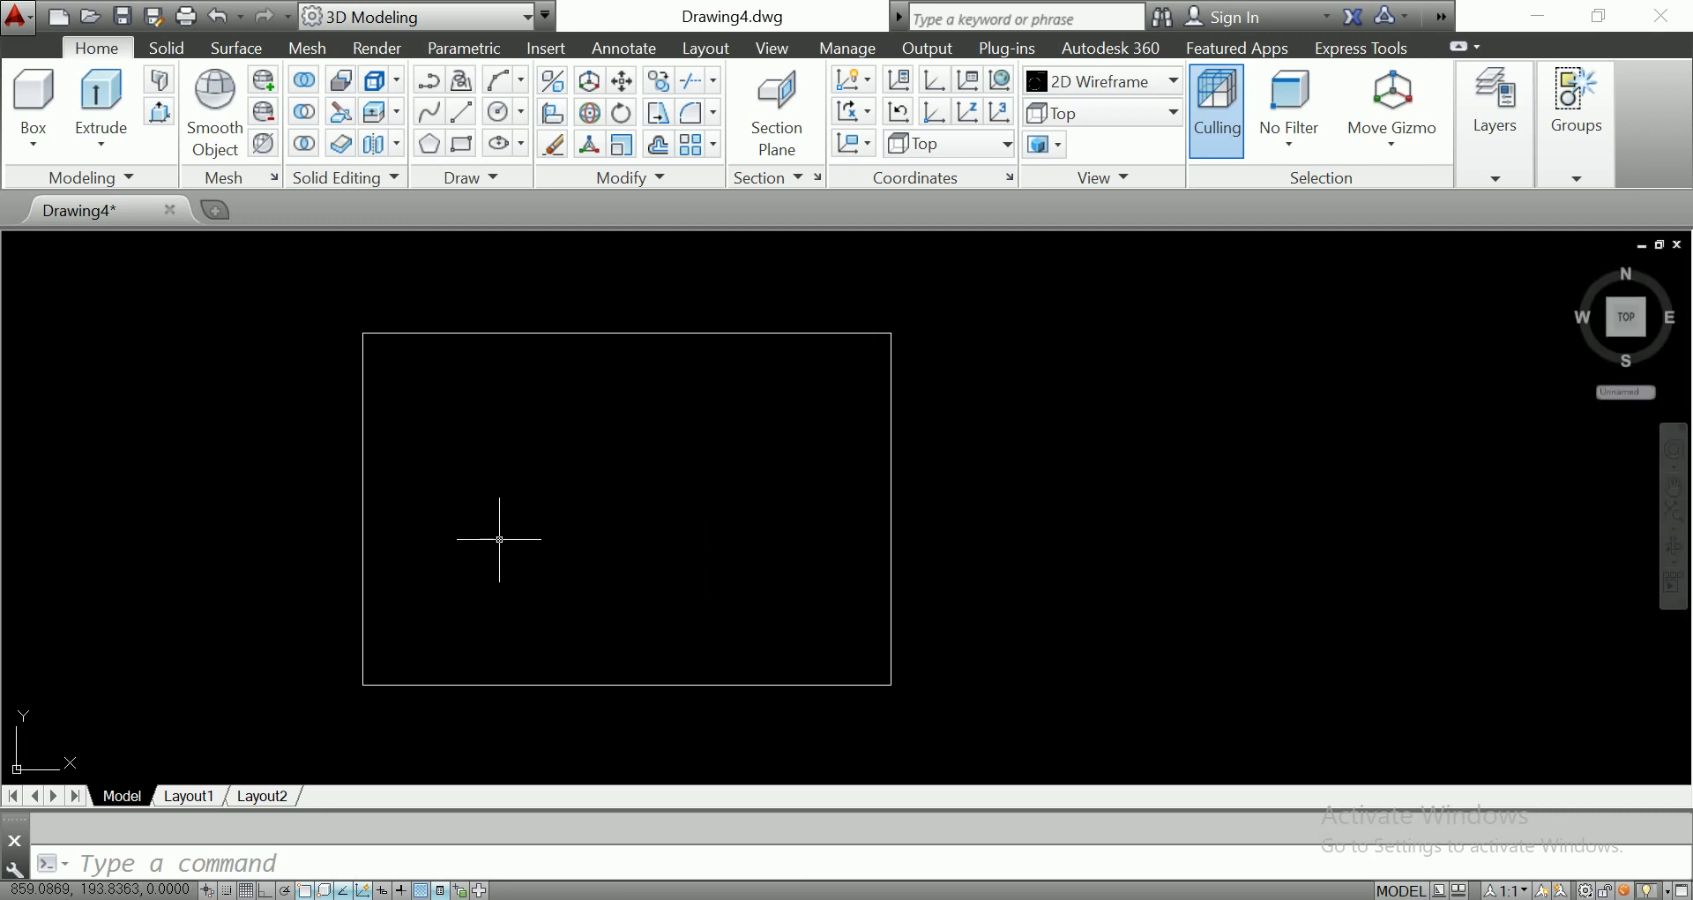
# Extrude the 600 by 400 rectangle into a thin slab solid.
pyautogui.click(1034, 509)
pyautogui.click(646, 560)
pyautogui.click(100, 97)
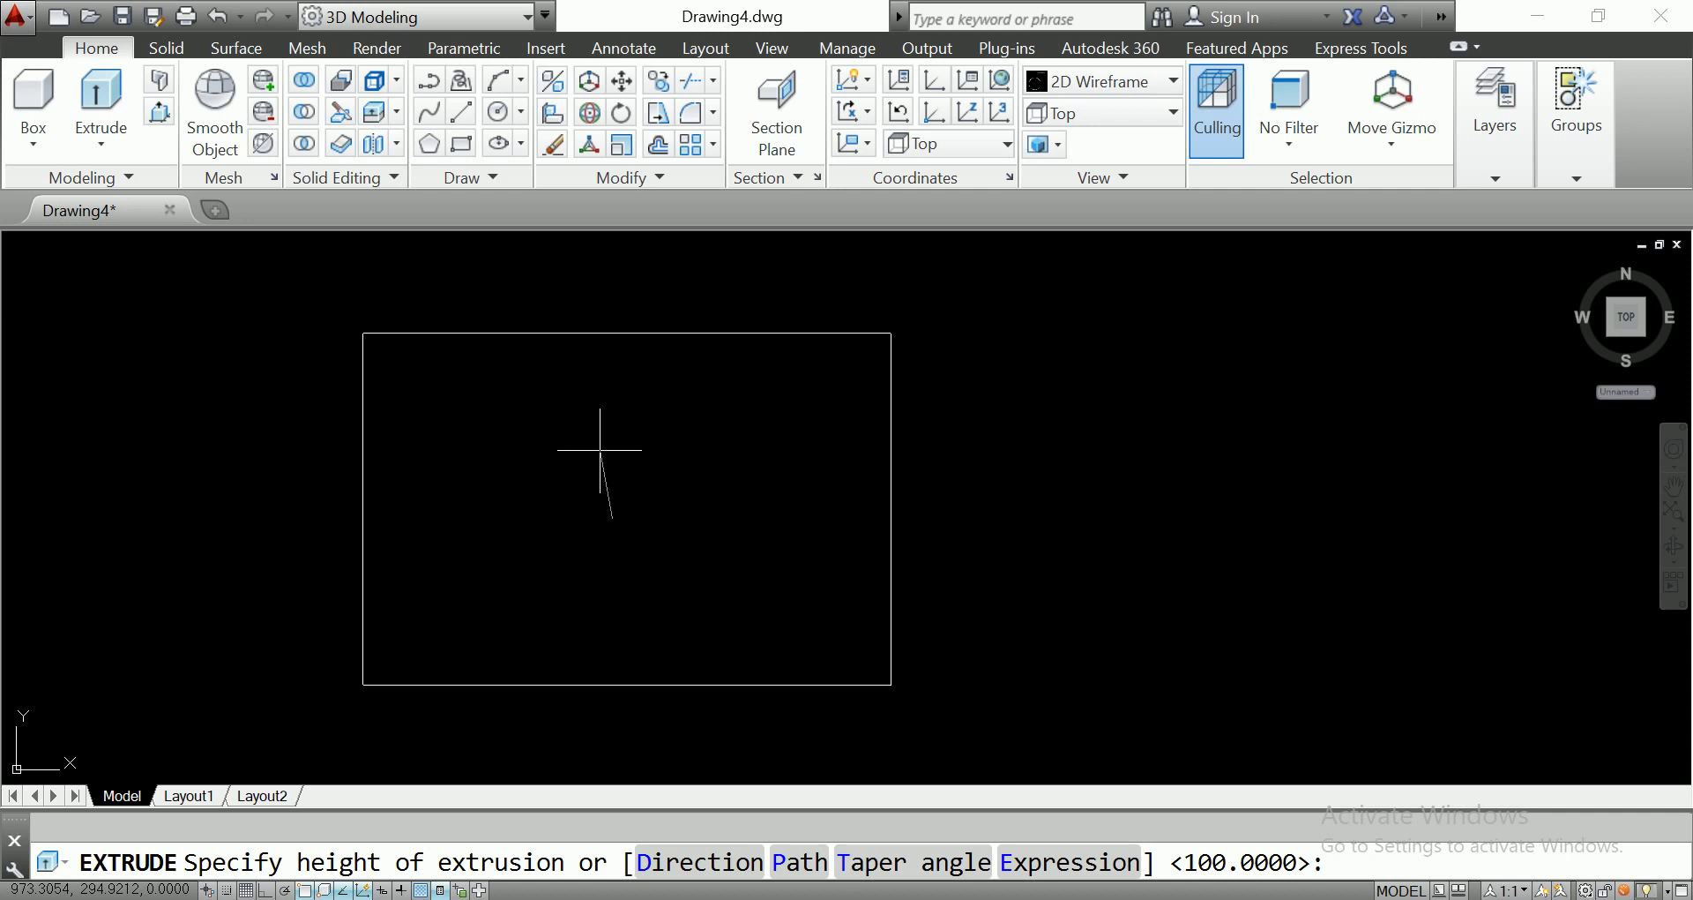
pyautogui.write('4')
pyautogui.press('Return')
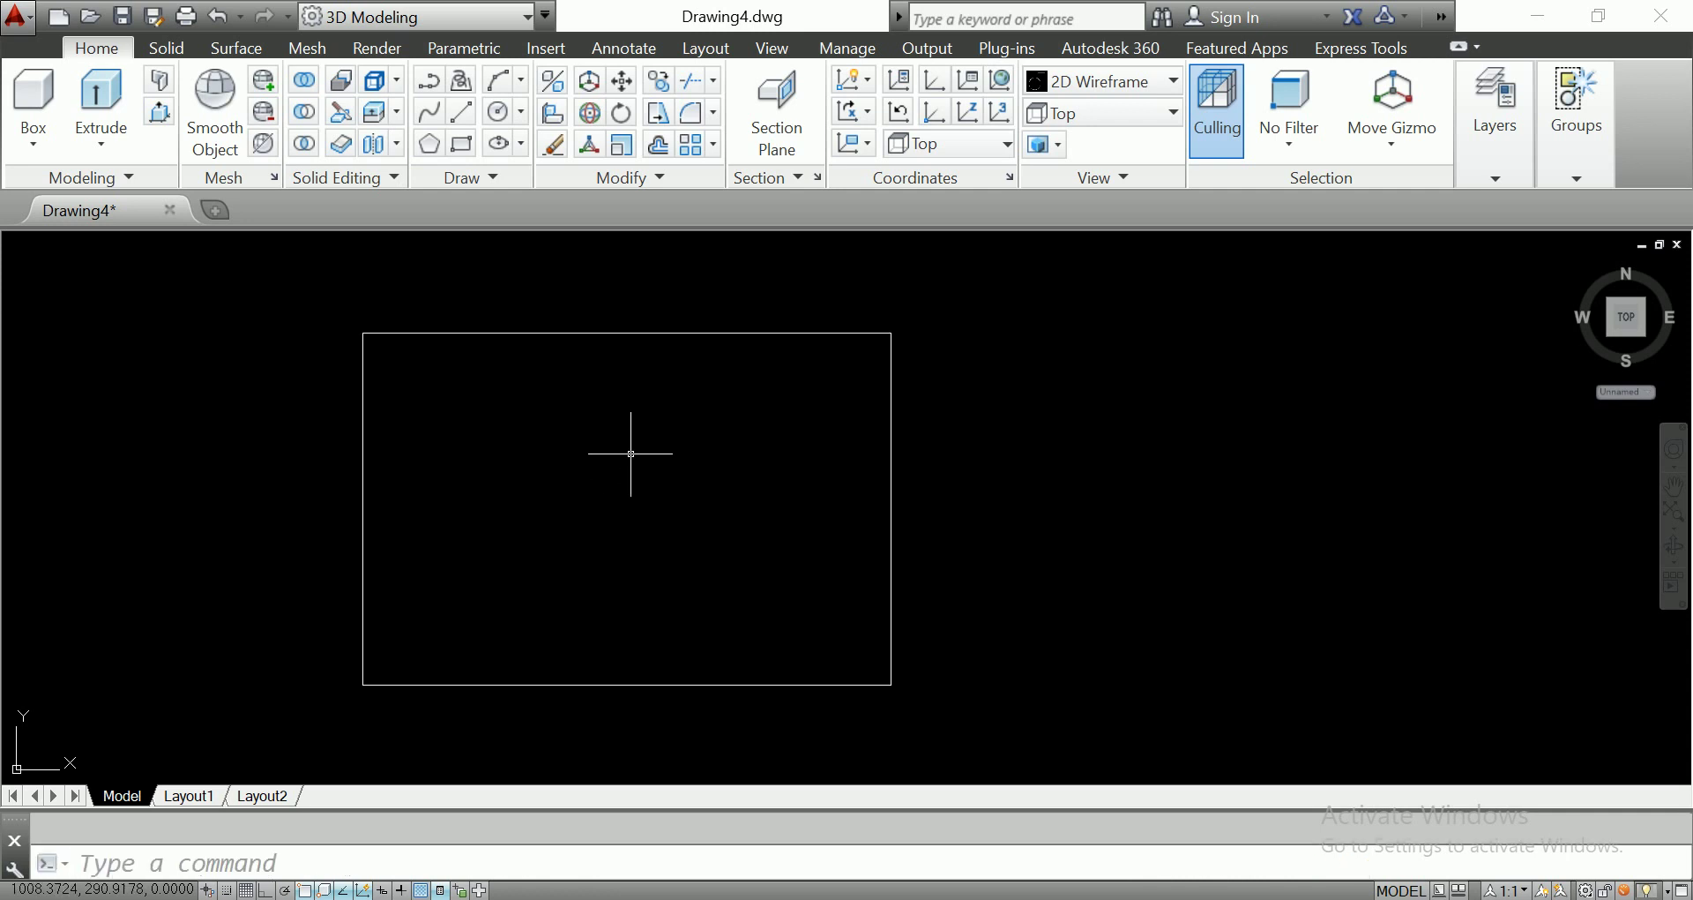
pyautogui.click(772, 48)
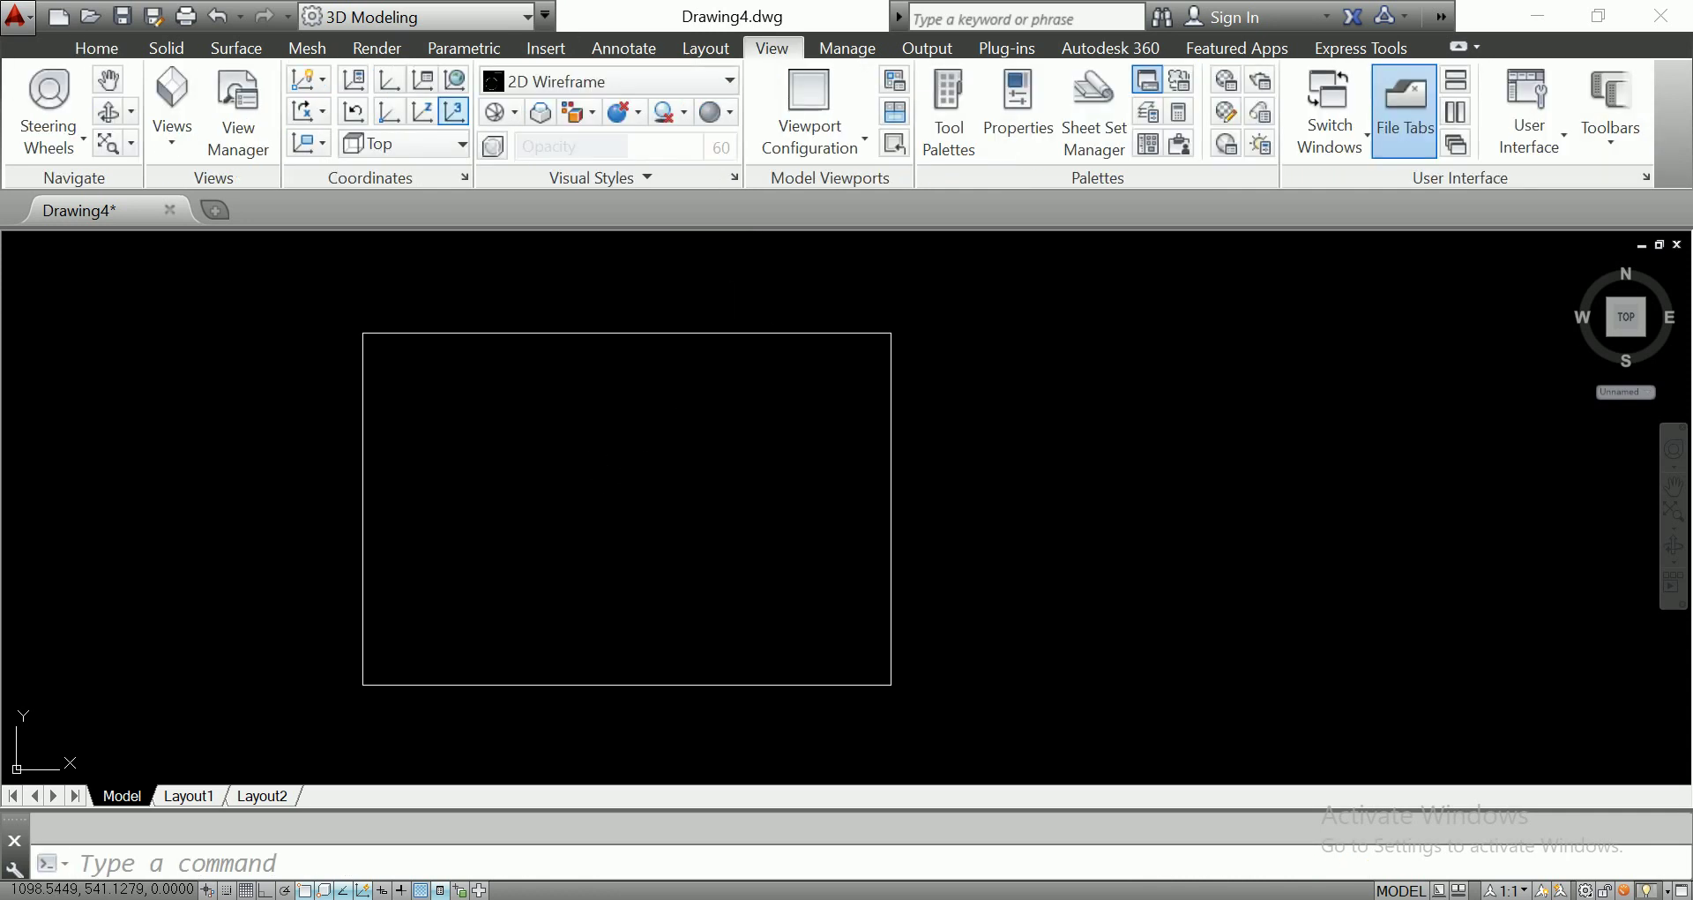
# Try the SW Isometric view with pan and zoom, then undo back to Top.
pyautogui.click(172, 97)
pyautogui.click(220, 342)
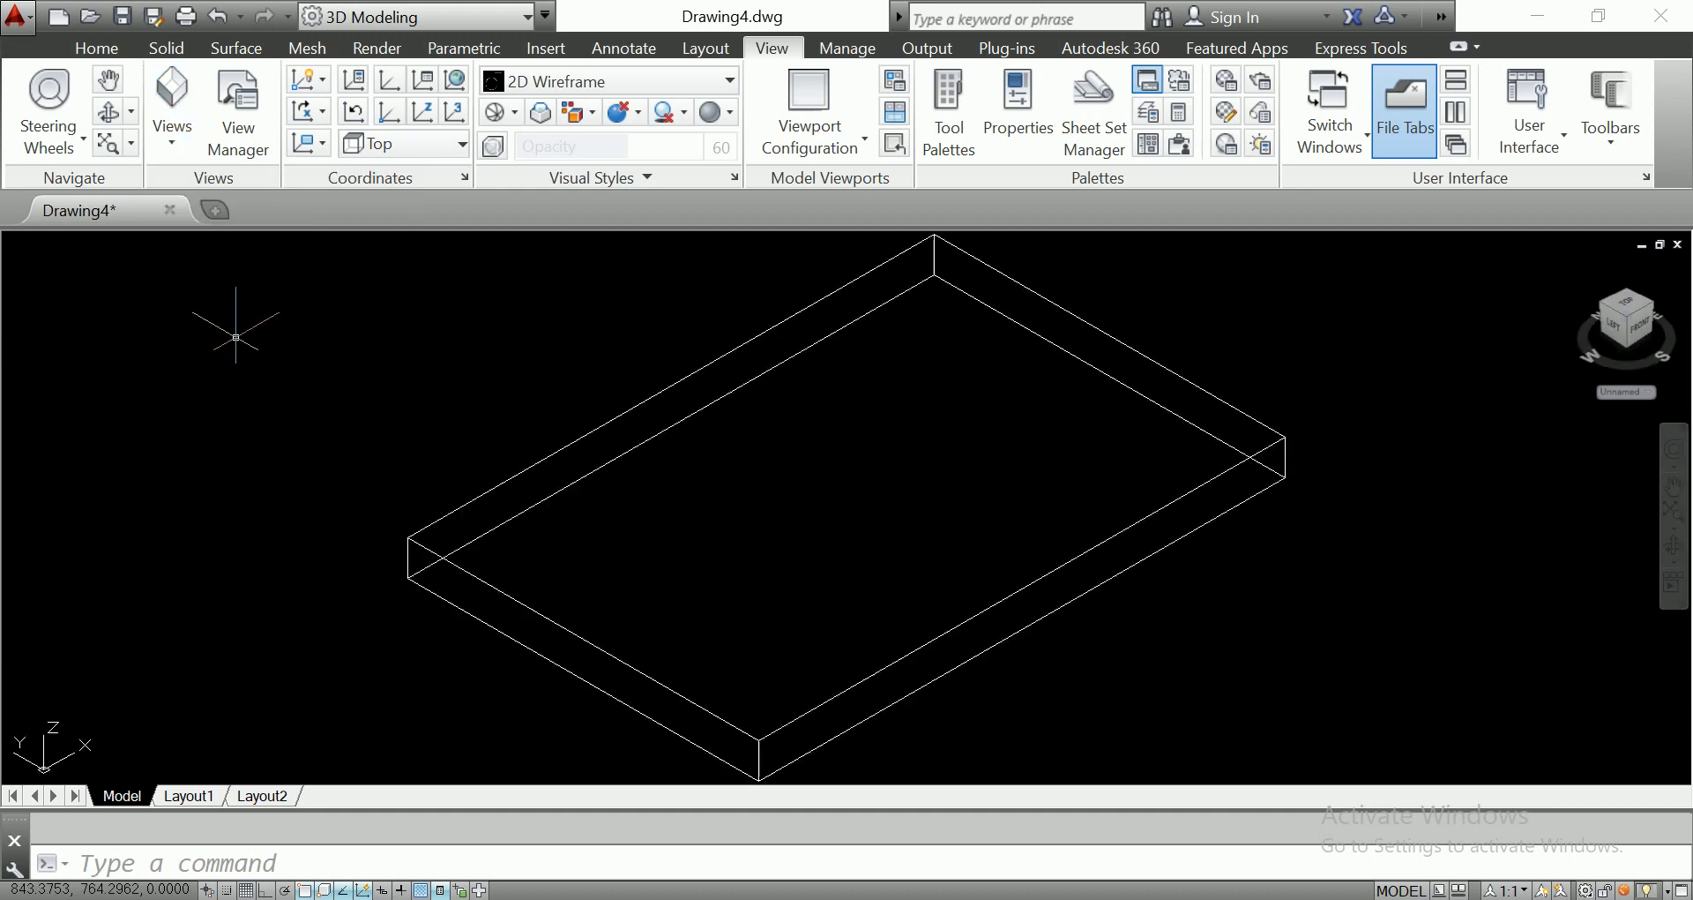
pyautogui.moveTo(977, 607); pyautogui.dragTo(714, 520, button='middle')
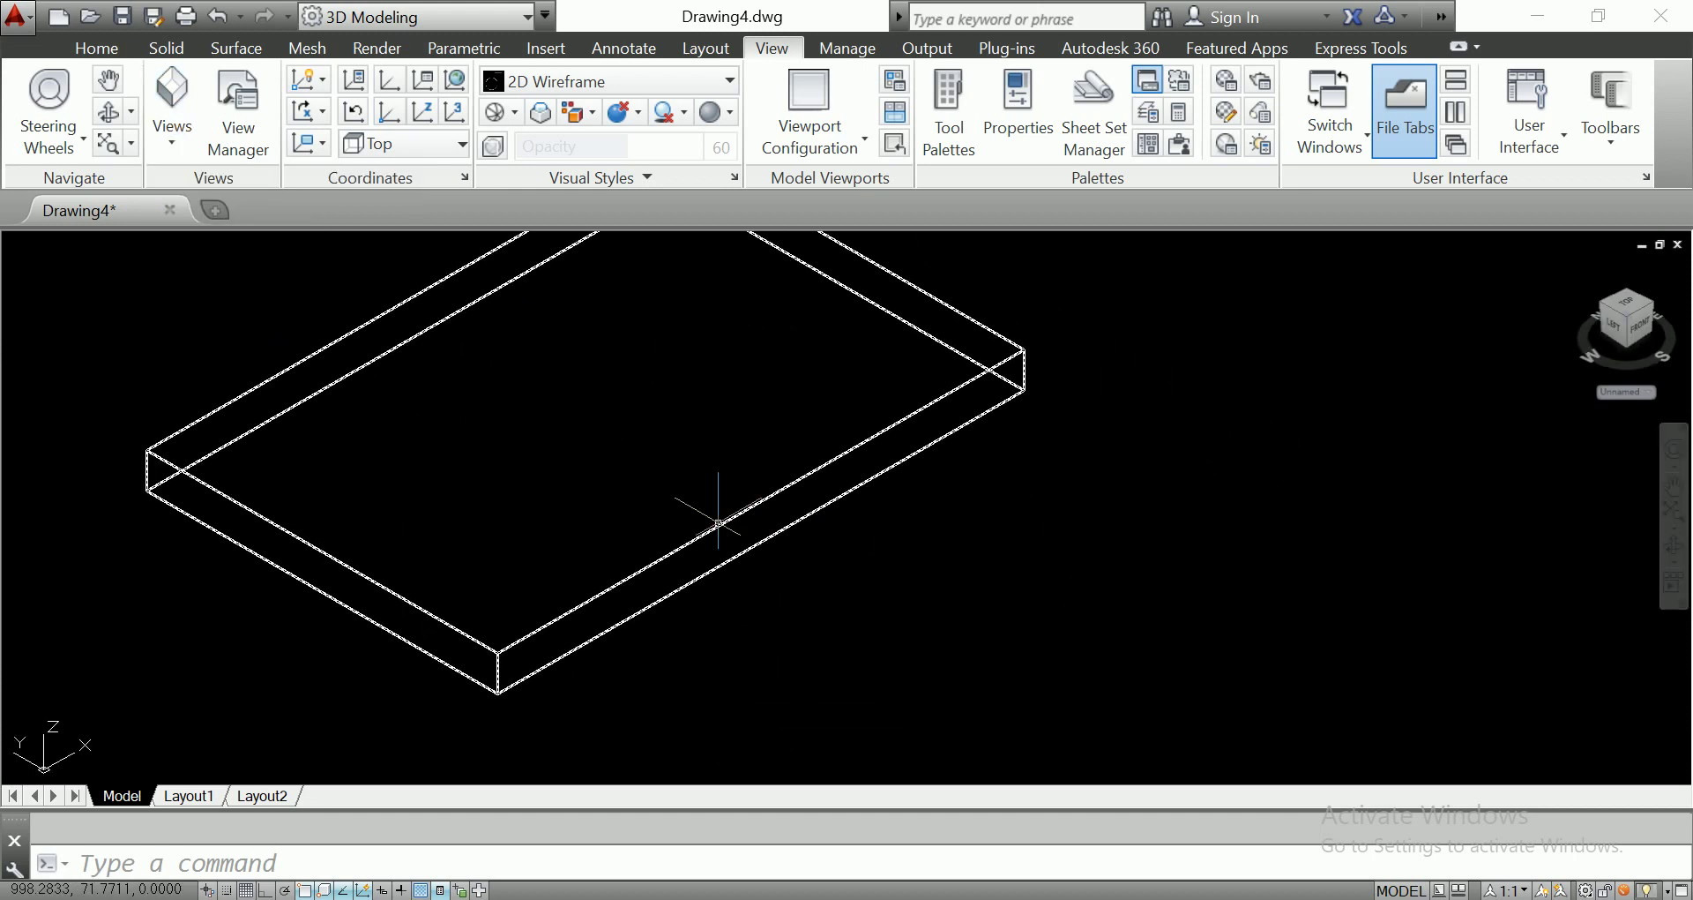
pyautogui.scroll(-1, 731, 514)
pyautogui.scroll(-1, 655, 574)
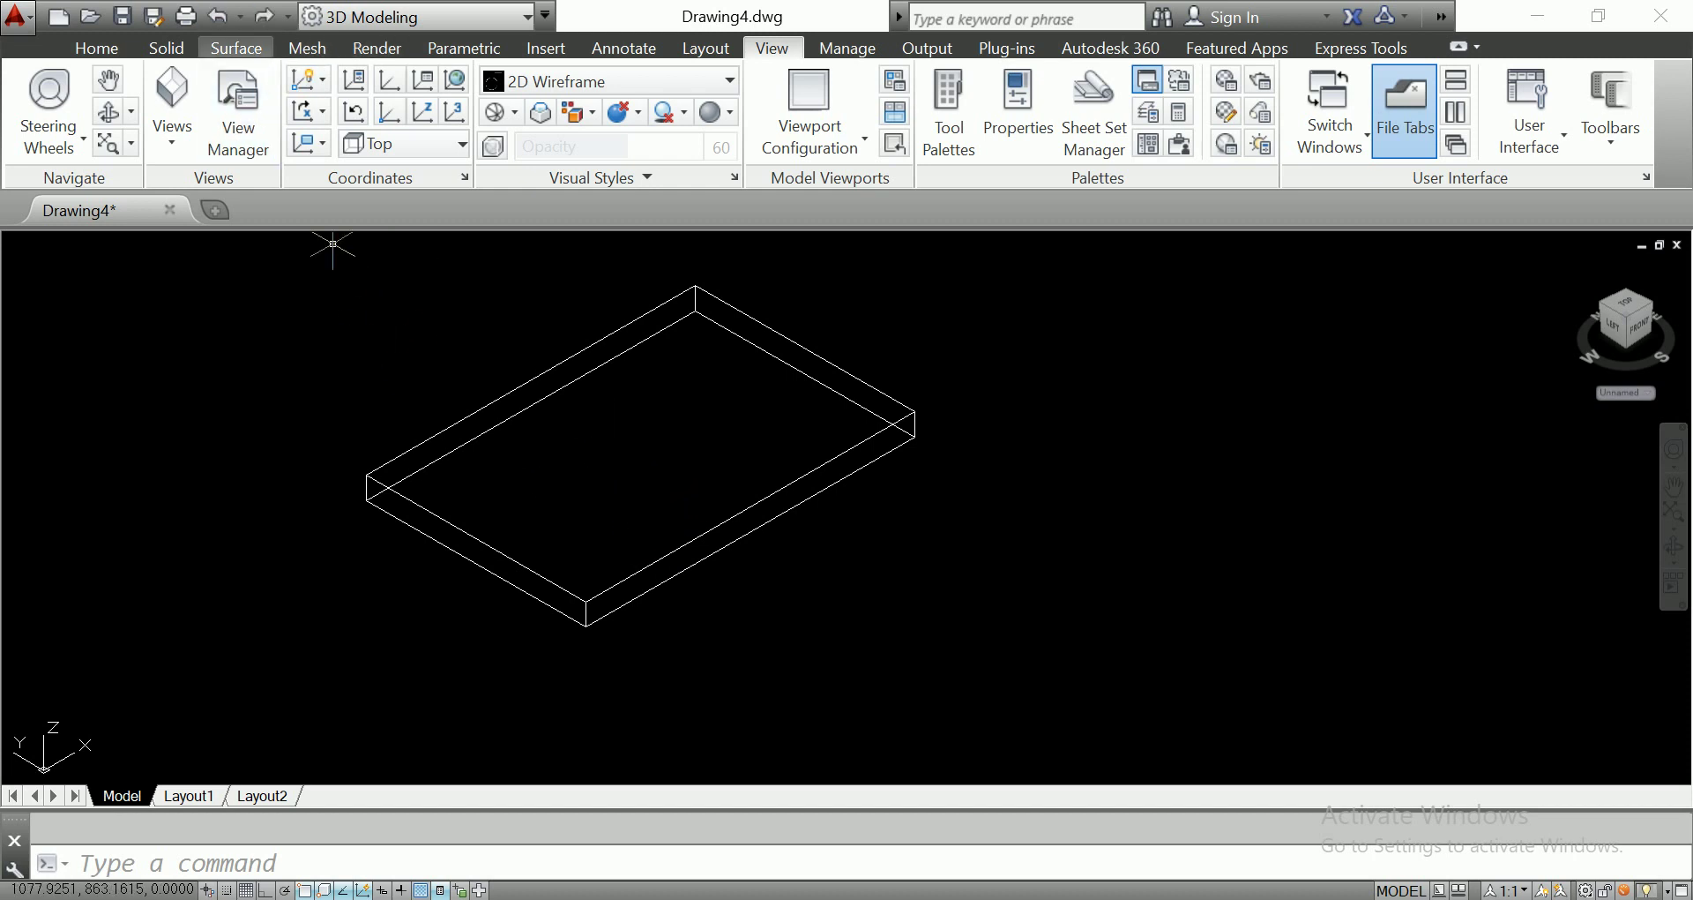
pyautogui.scroll(2, 332, 244)
pyautogui.click(217, 15)
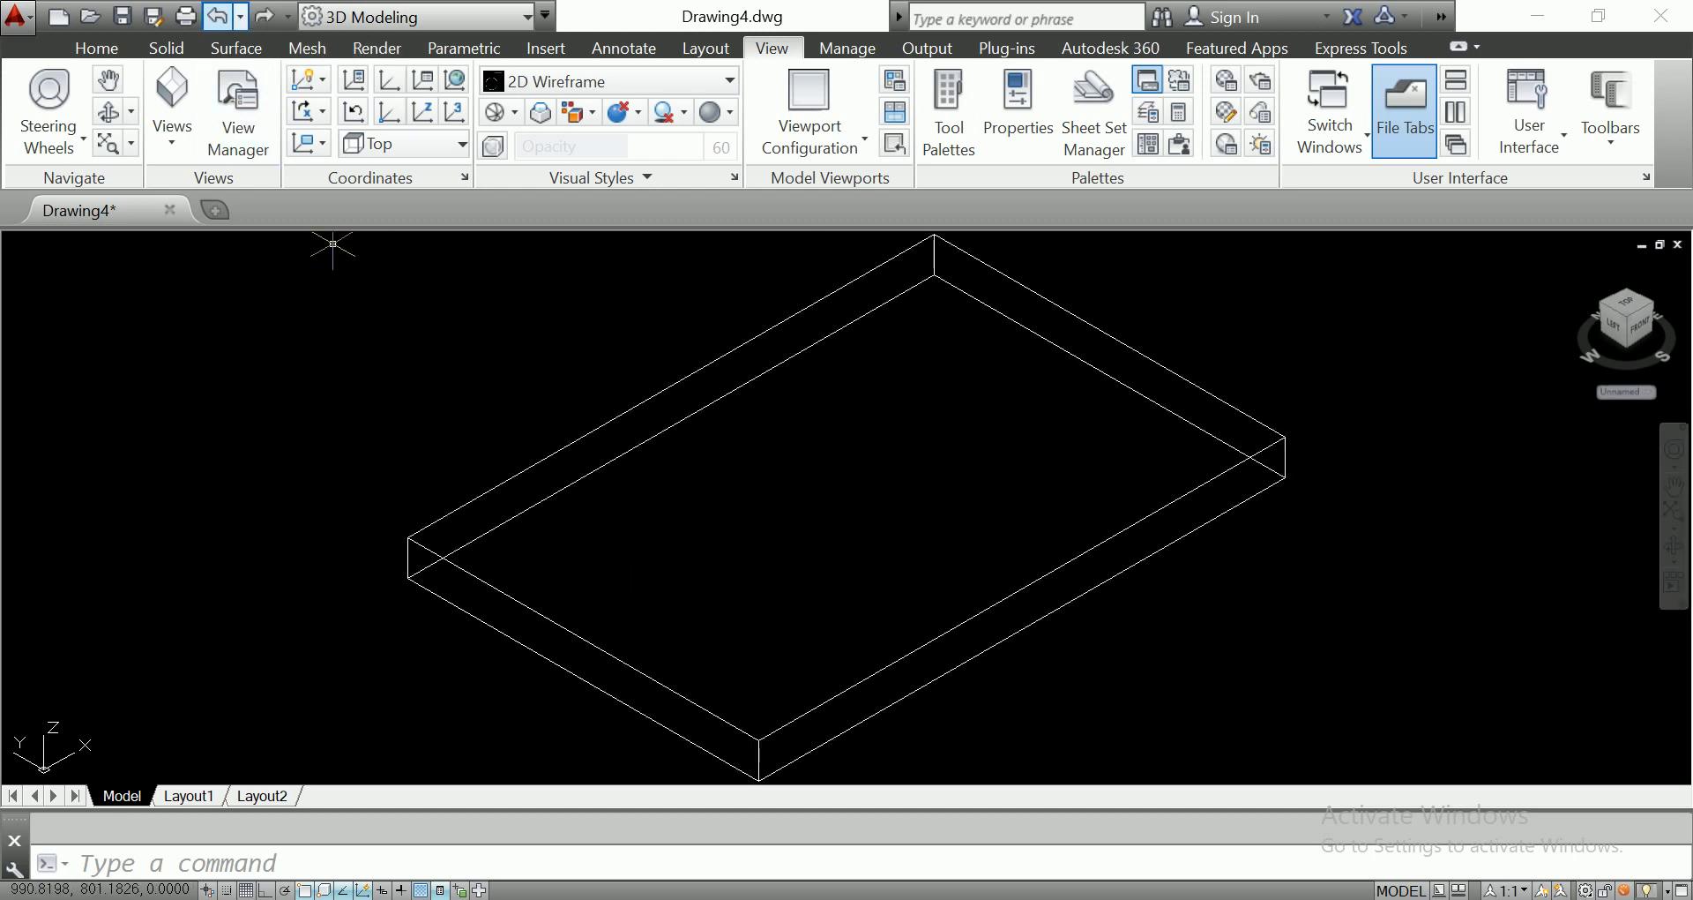
pyautogui.hotkey('ctrl', 'z')
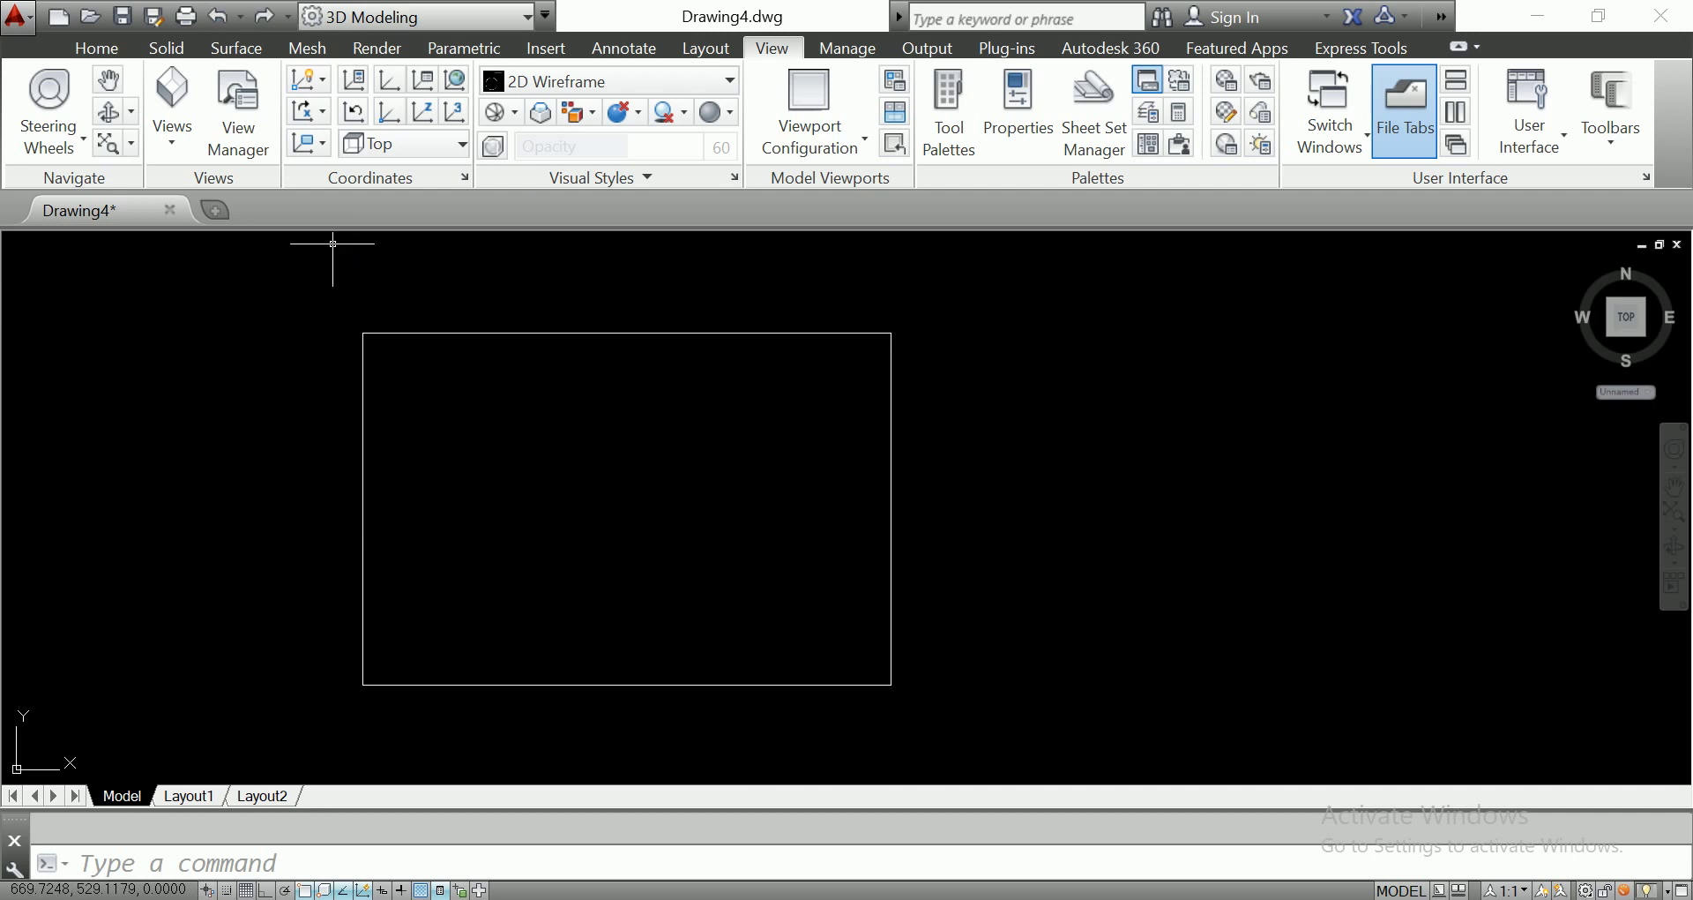
# Return to SW Isometric and pan and zoom to frame the slab.
pyautogui.click(172, 106)
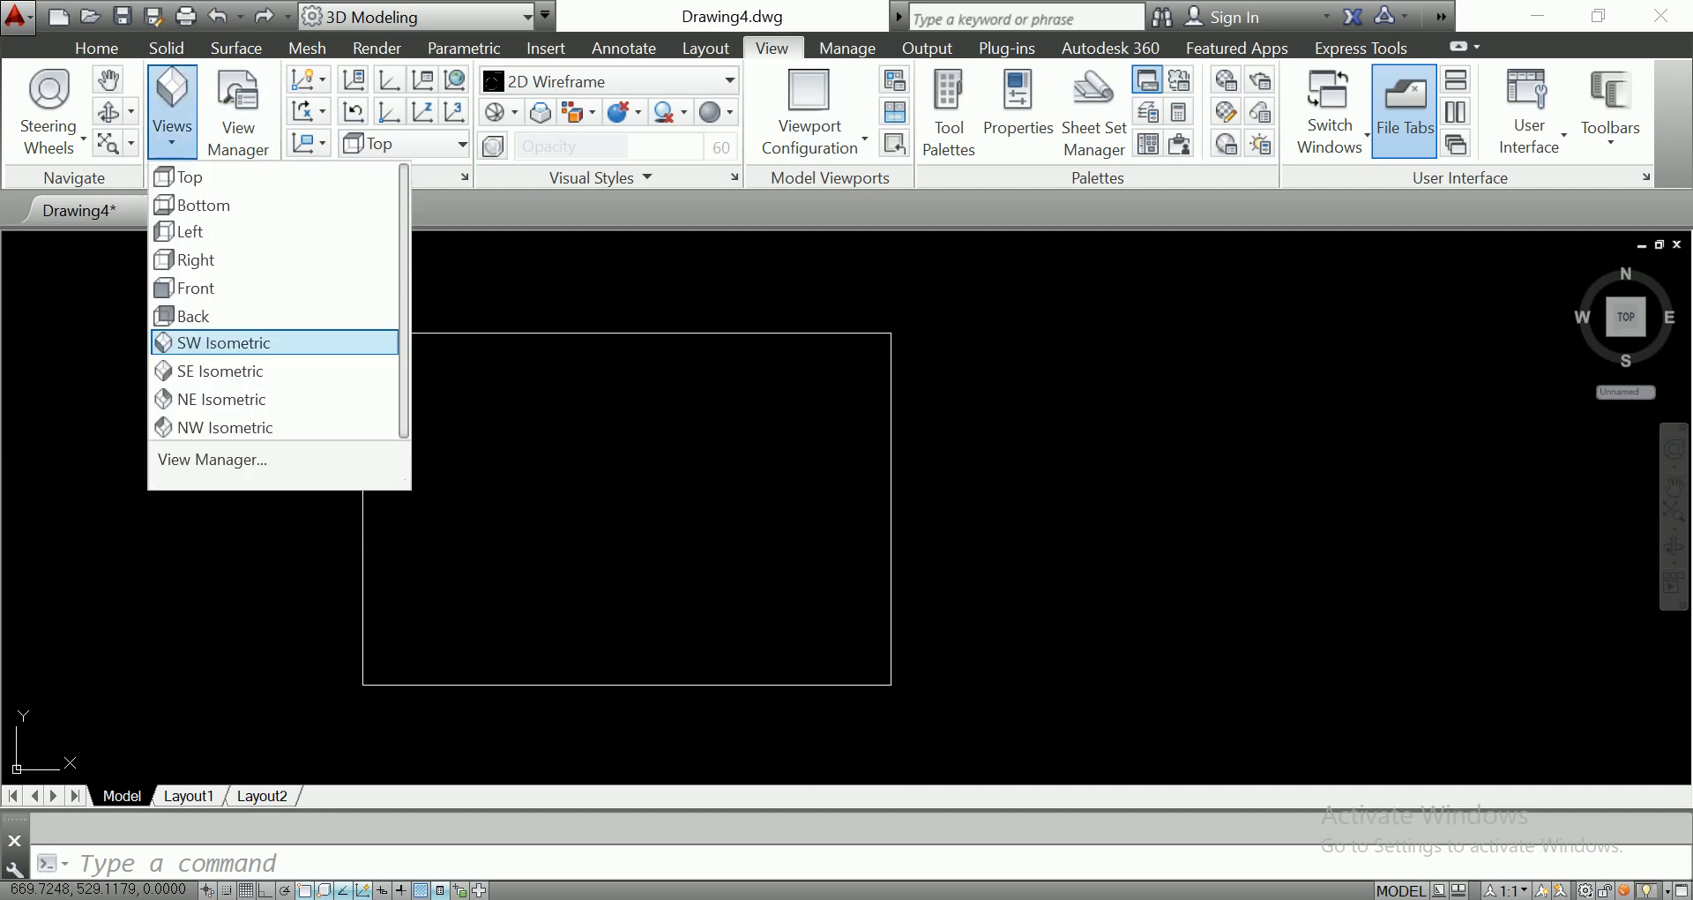
pyautogui.click(225, 340)
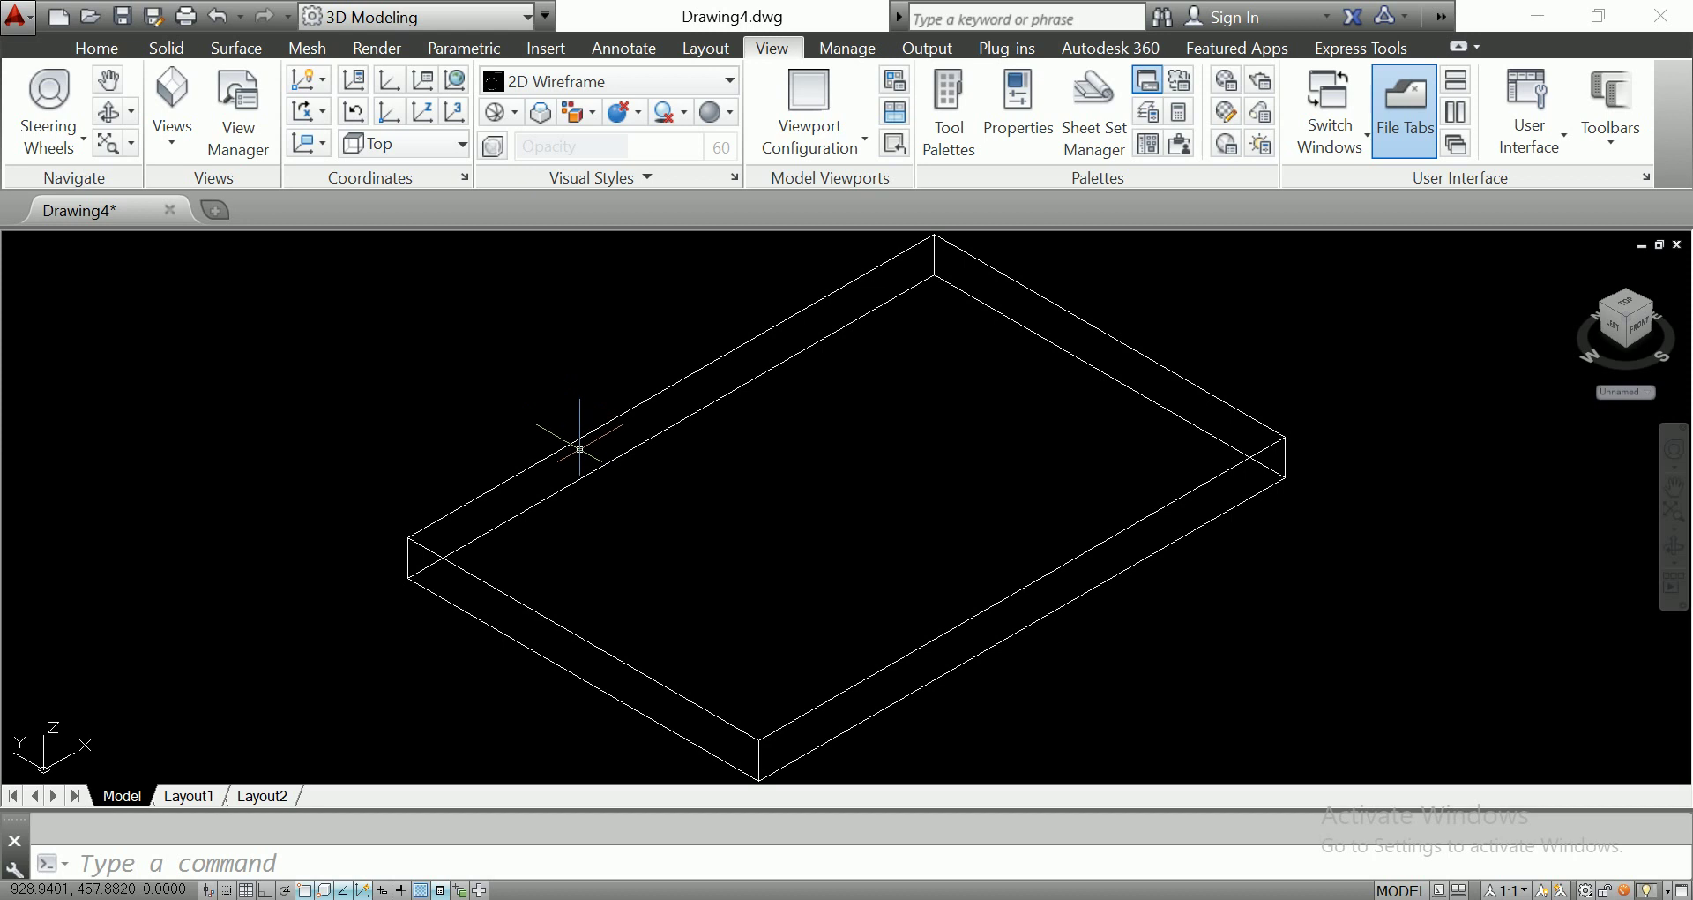
pyautogui.moveTo(594, 427); pyautogui.dragTo(575, 415, button='middle')
pyautogui.scroll(-1, 465, 377)
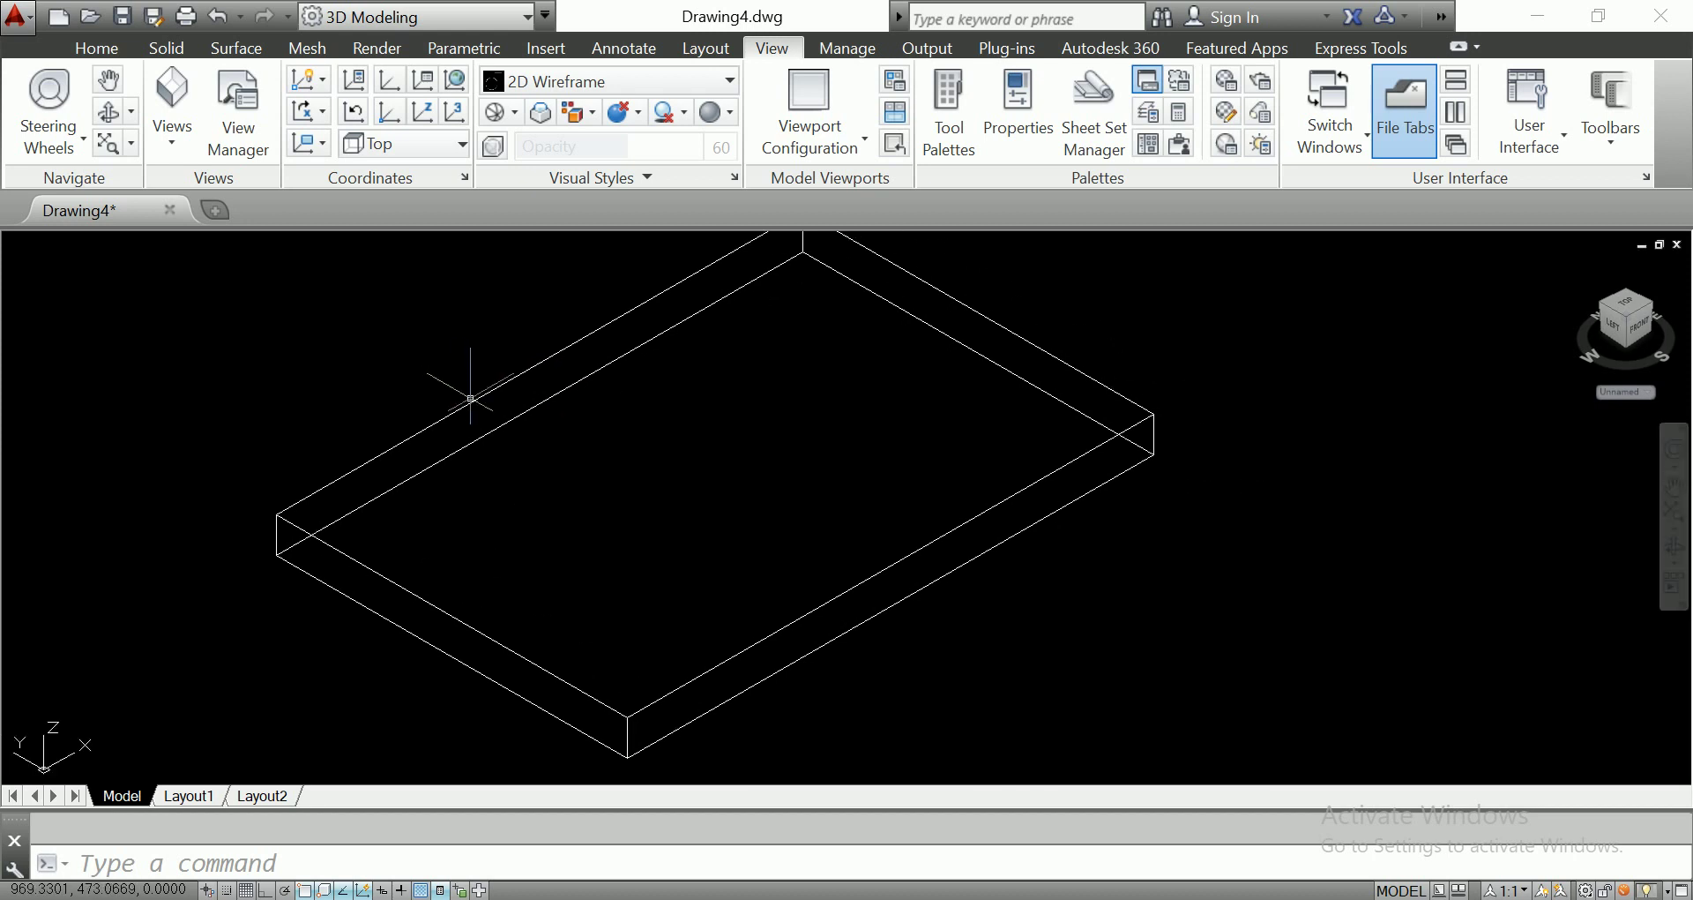
pyautogui.scroll(-2, 465, 378)
pyautogui.scroll(1, 636, 551)
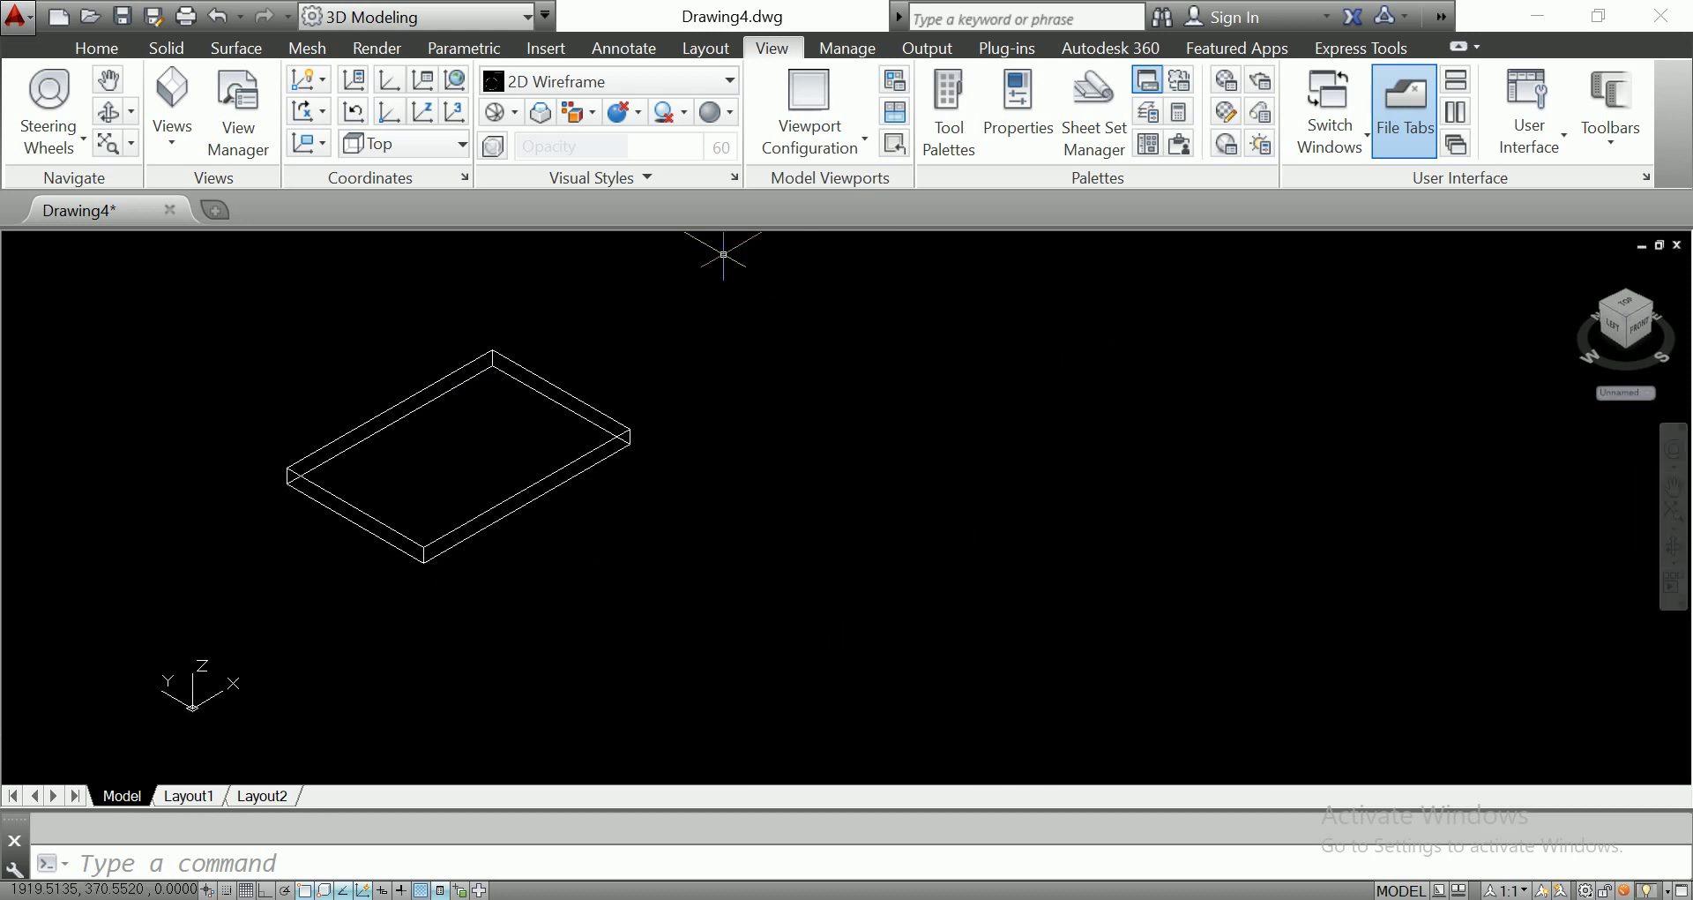
pyautogui.scroll(2, 379, 287)
pyautogui.moveTo(530, 441); pyautogui.dragTo(563, 386, button='middle')
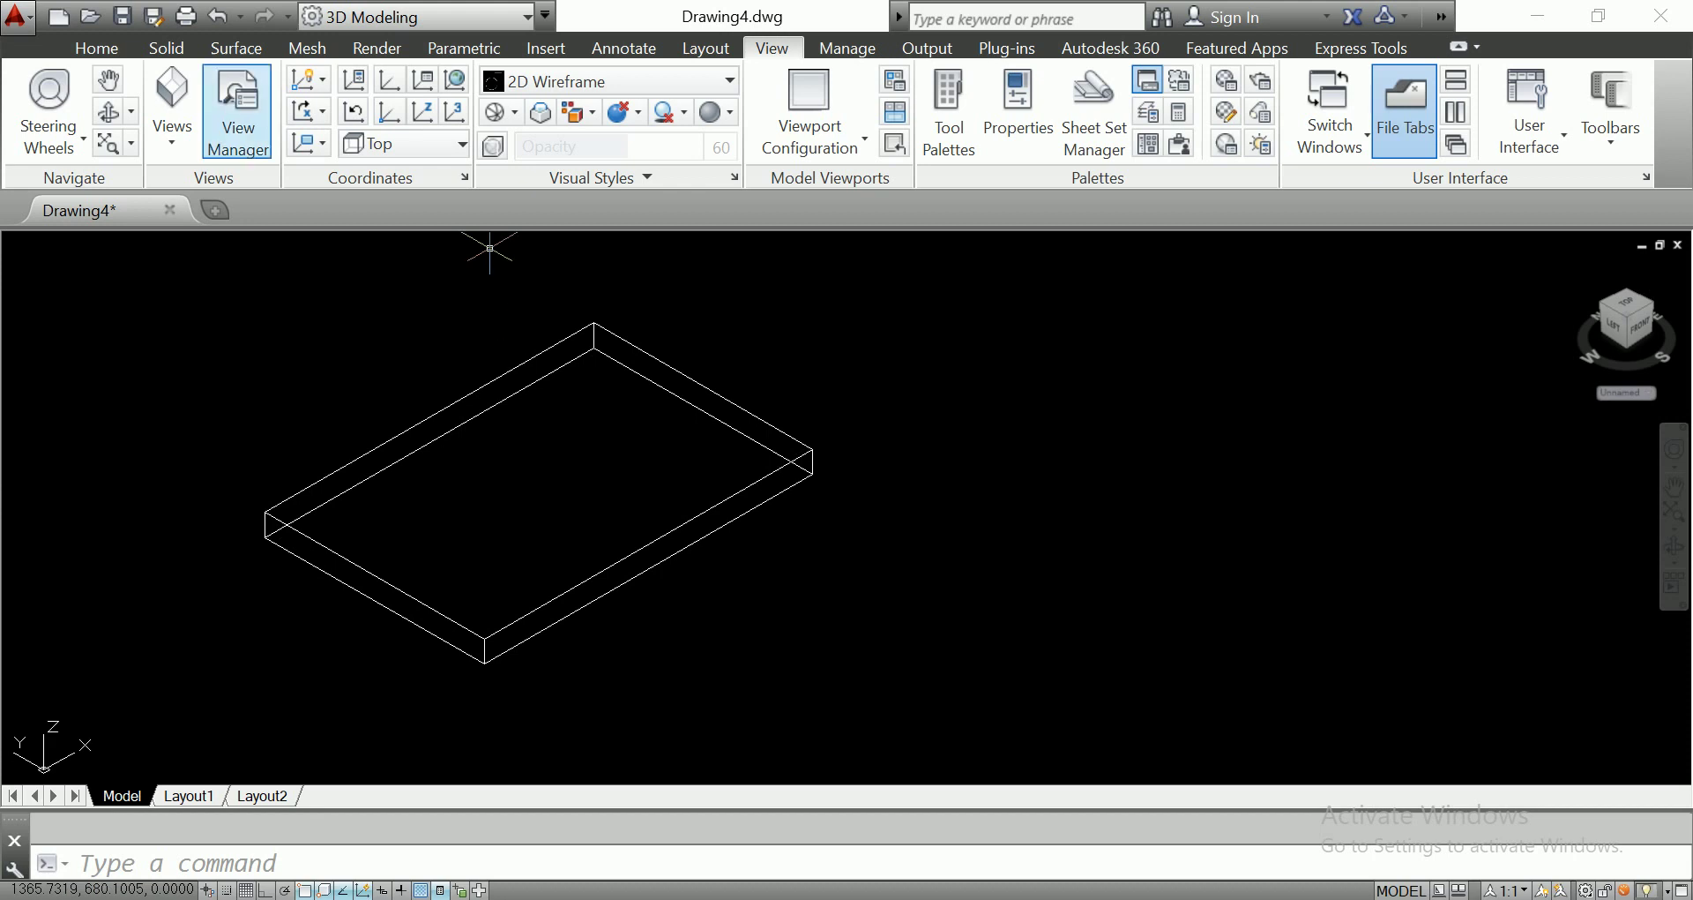
pyautogui.click(166, 47)
# Start a chamfer edge with a first distance of 100, then cancel it.
pyautogui.click(967, 133)
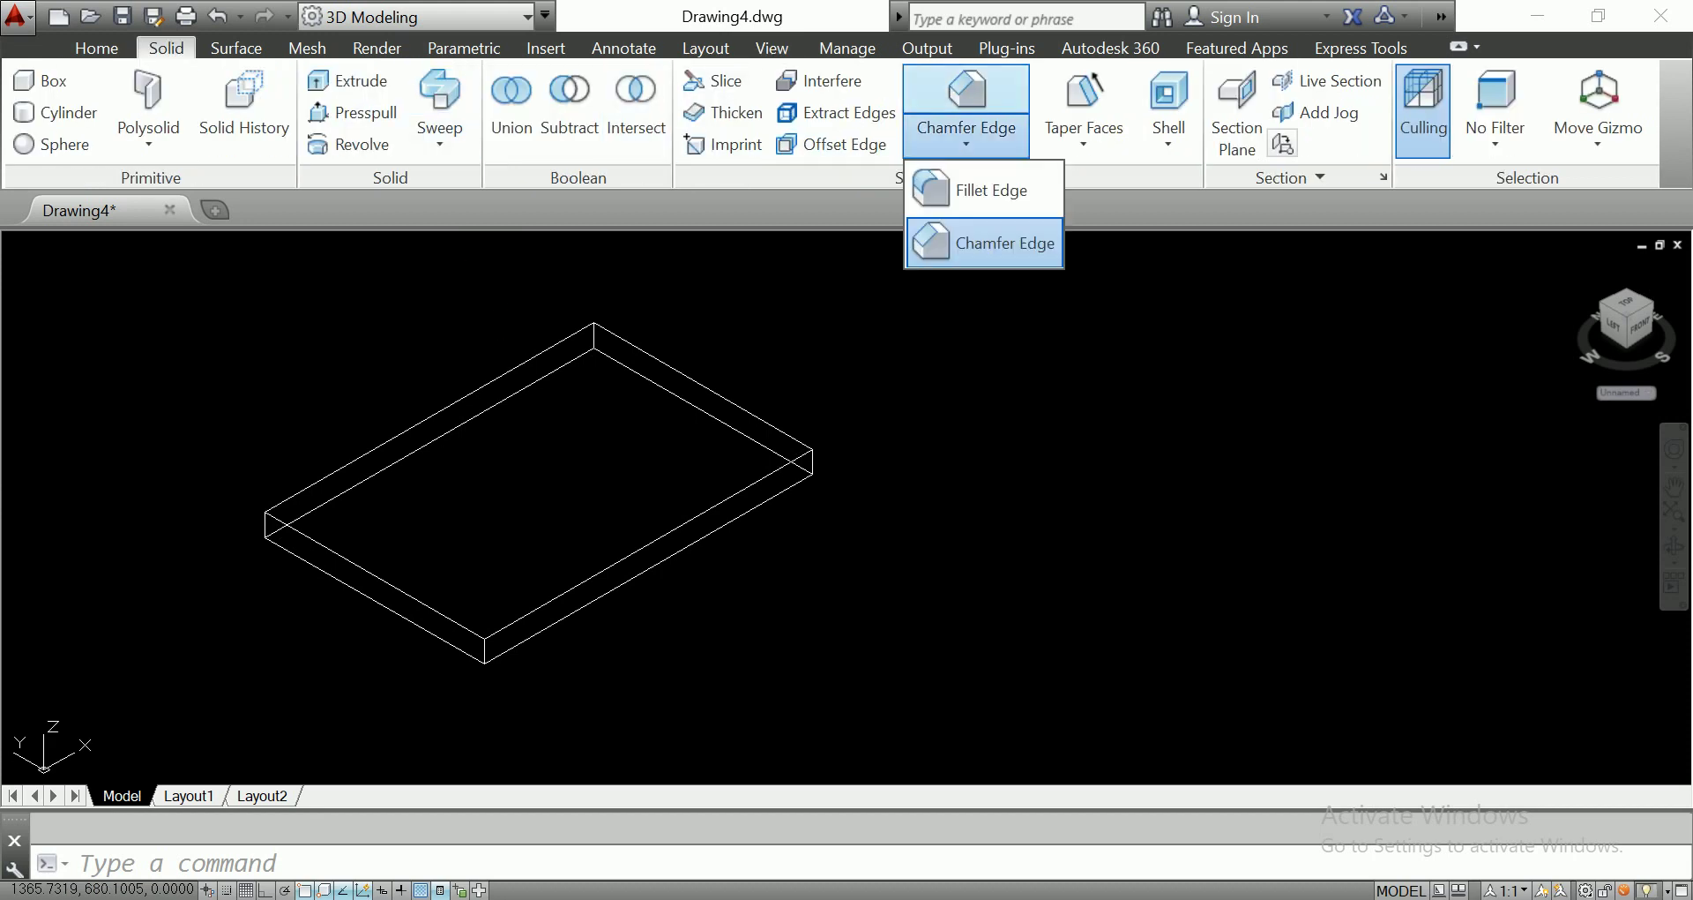
pyautogui.click(983, 240)
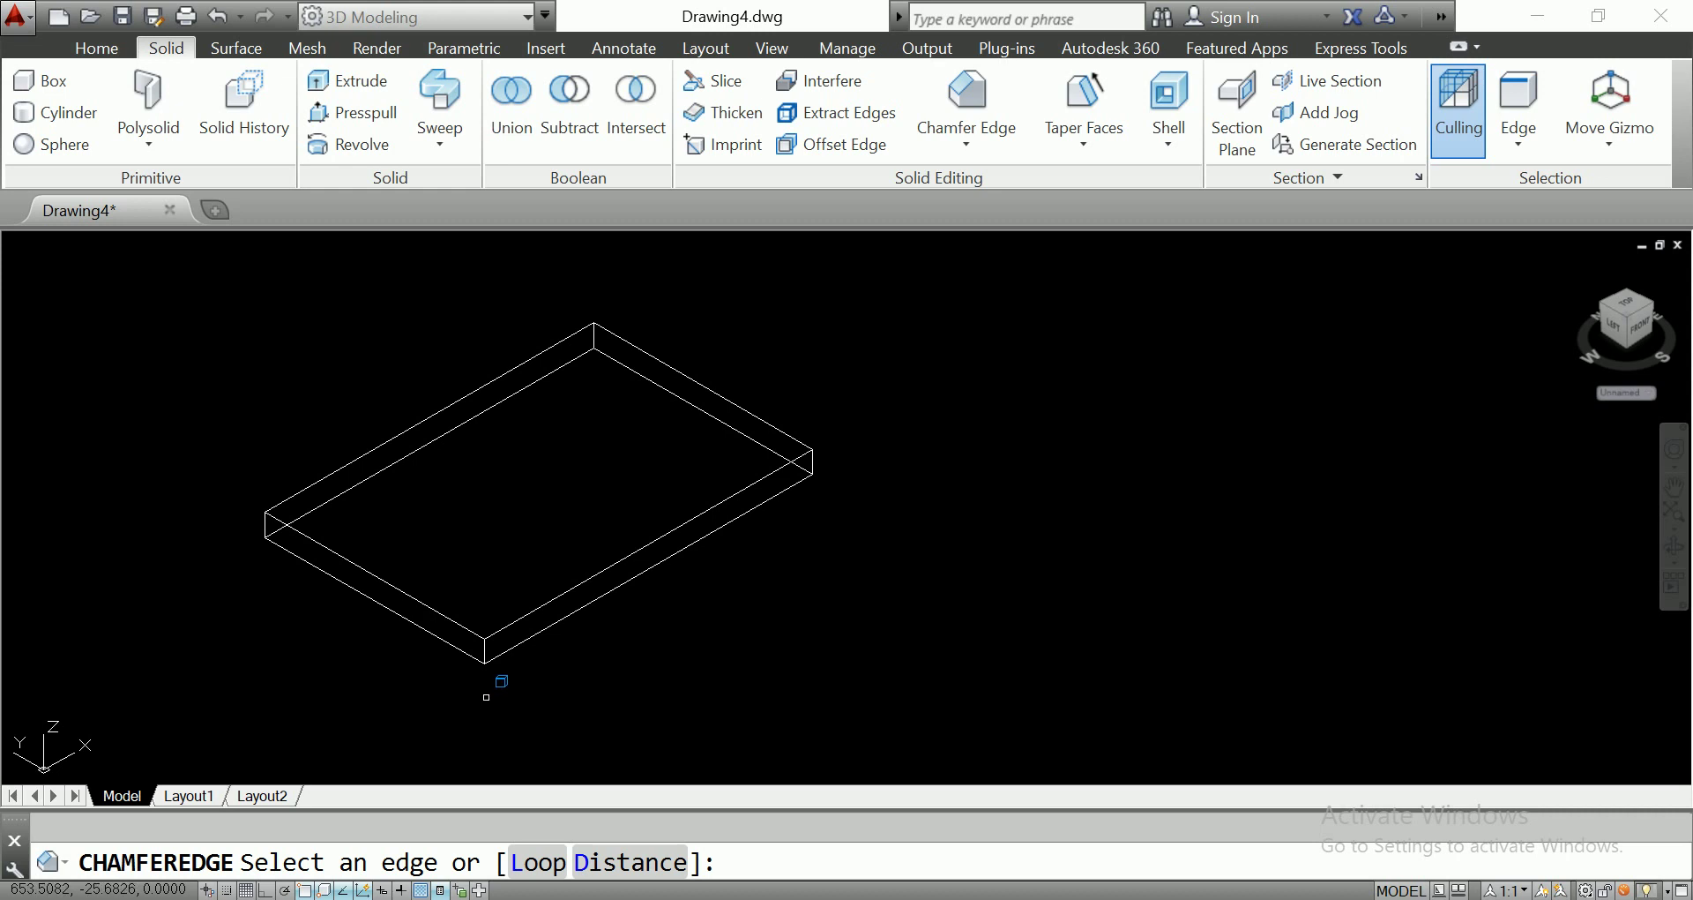
pyautogui.write('15')
pyautogui.write('d')
pyautogui.press('Return')
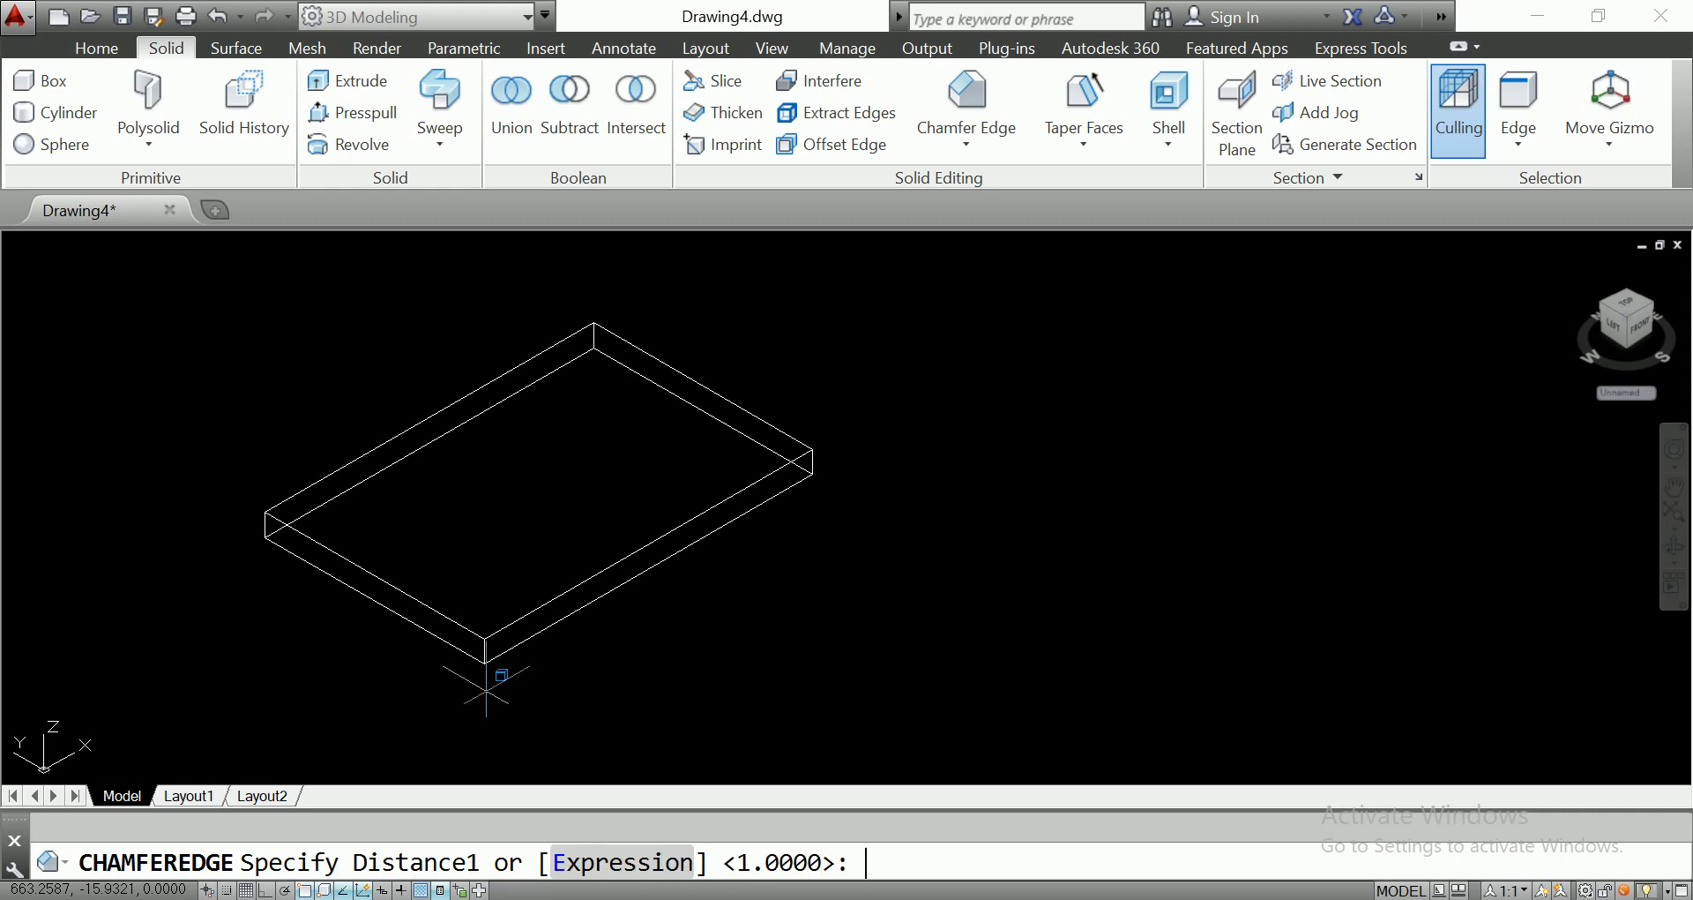
pyautogui.write('100')
pyautogui.press('Return')
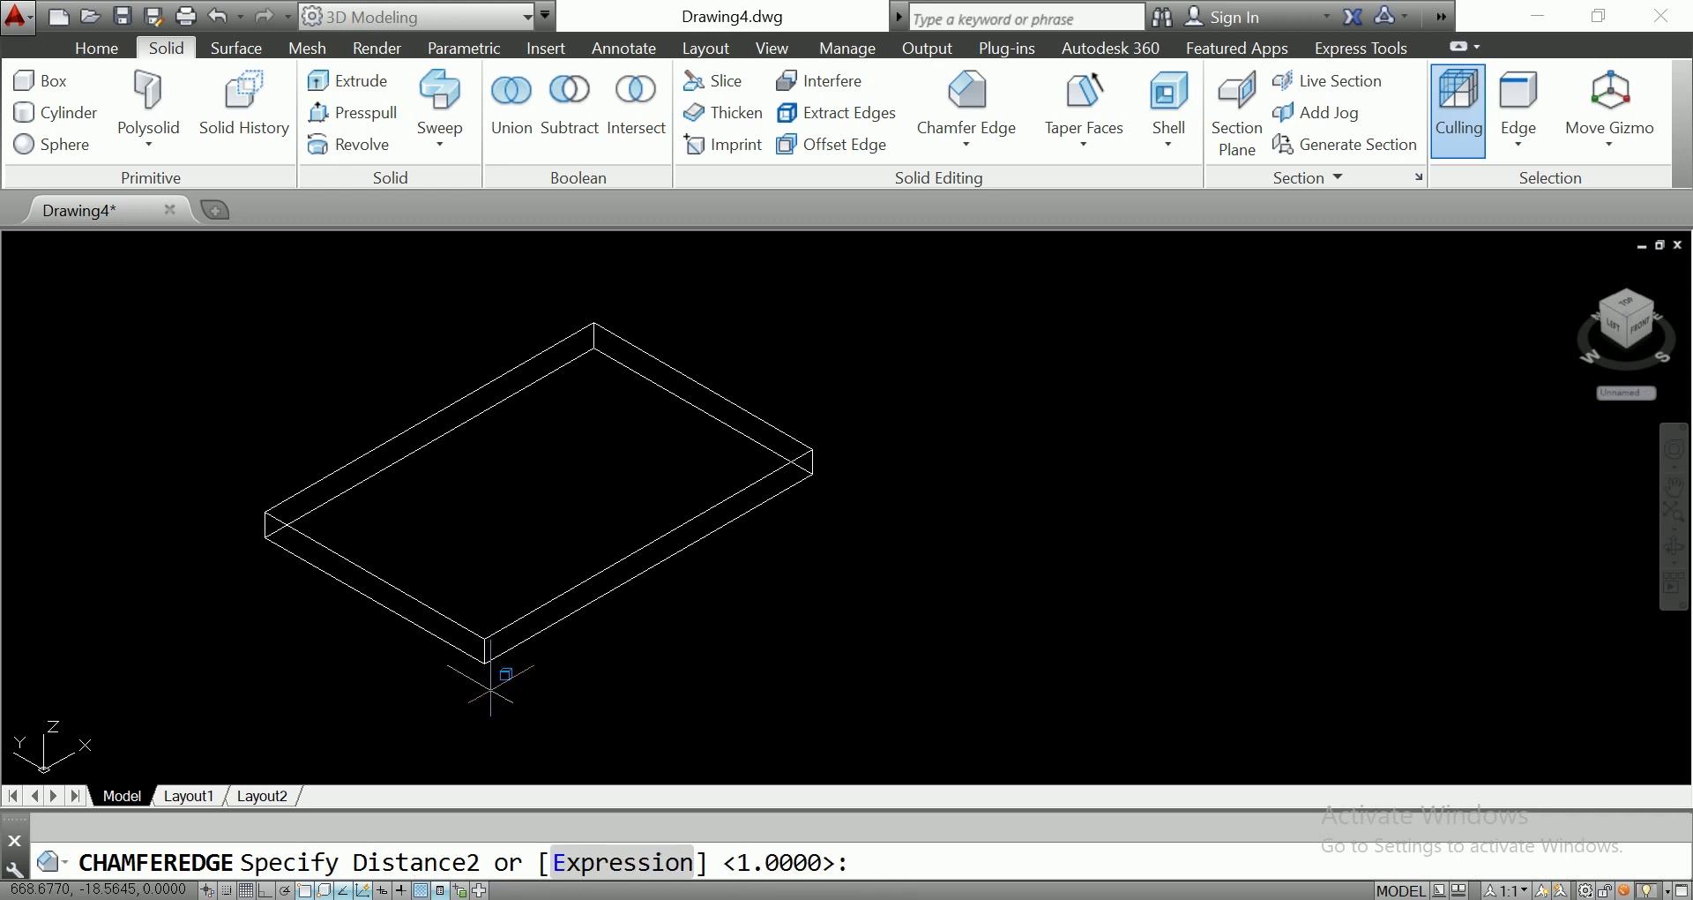
pyautogui.press('Escape')
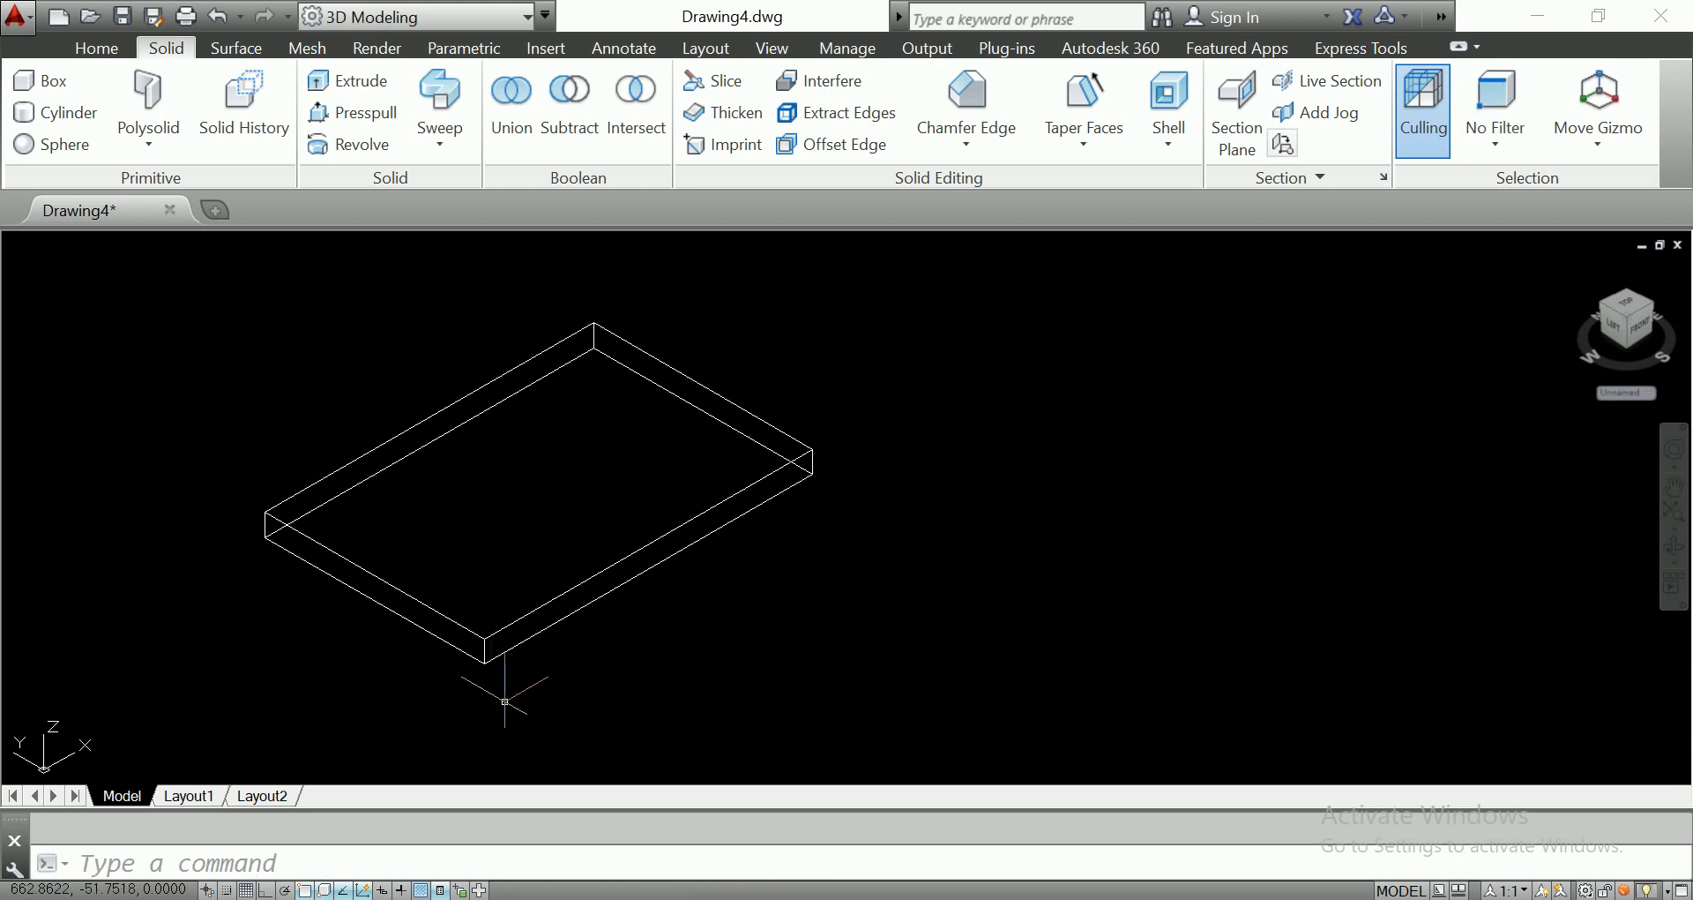
# Chamfer the slab's near front corner edges with distances 100 and 100.
pyautogui.click(967, 144)
pyautogui.click(979, 242)
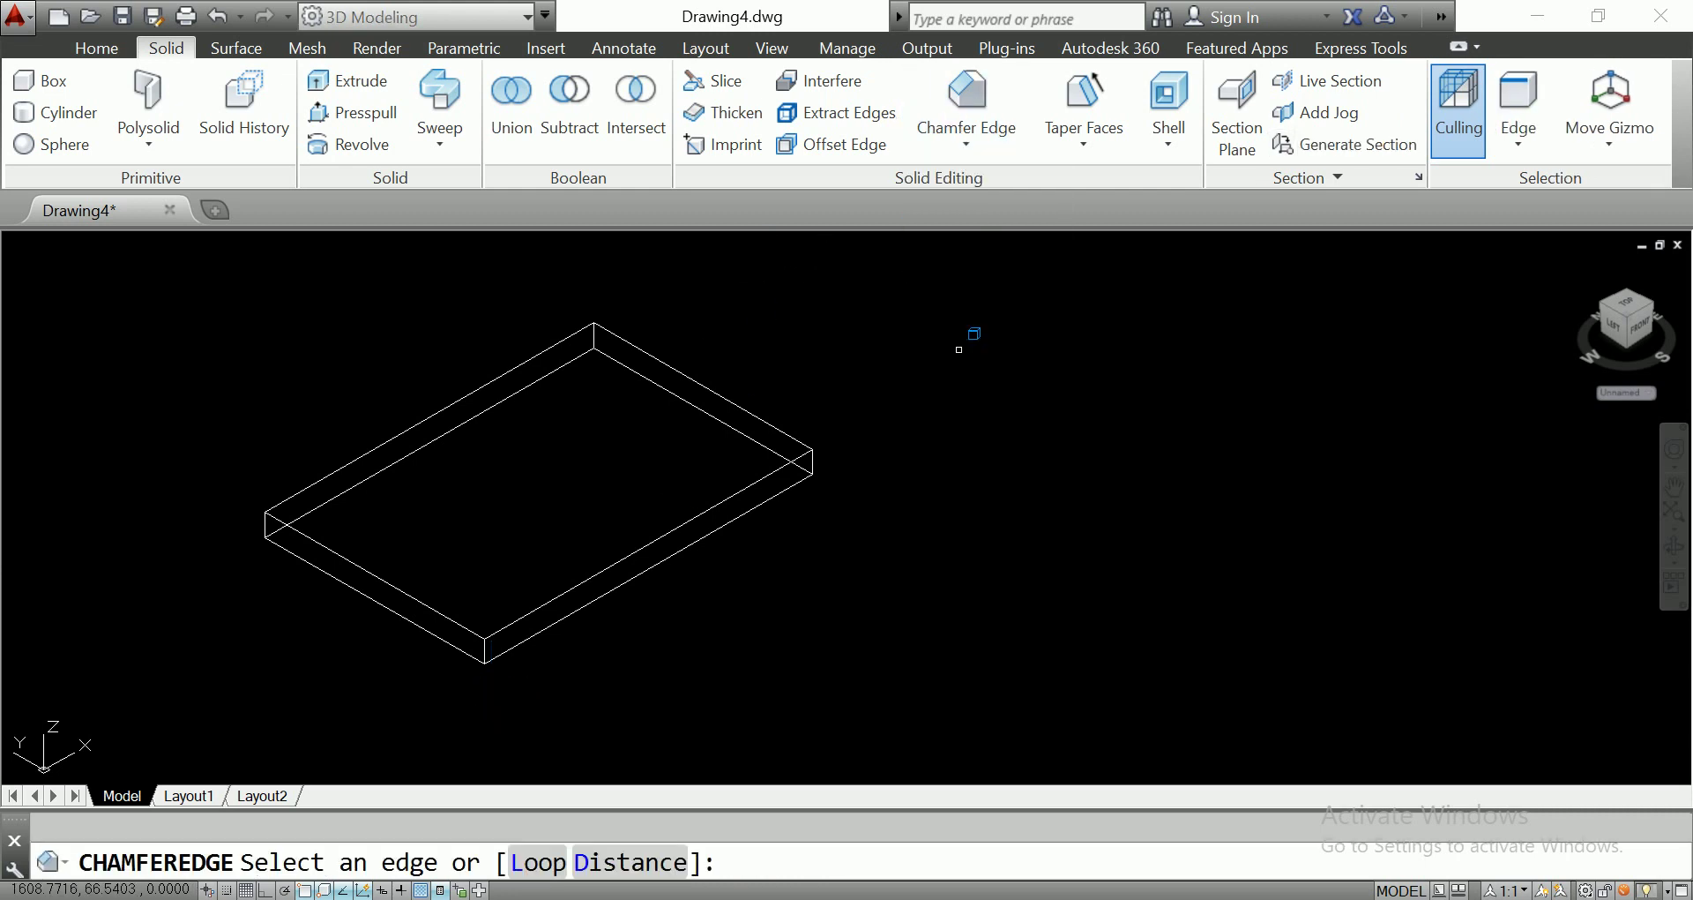
pyautogui.write('D')
pyautogui.press('Return')
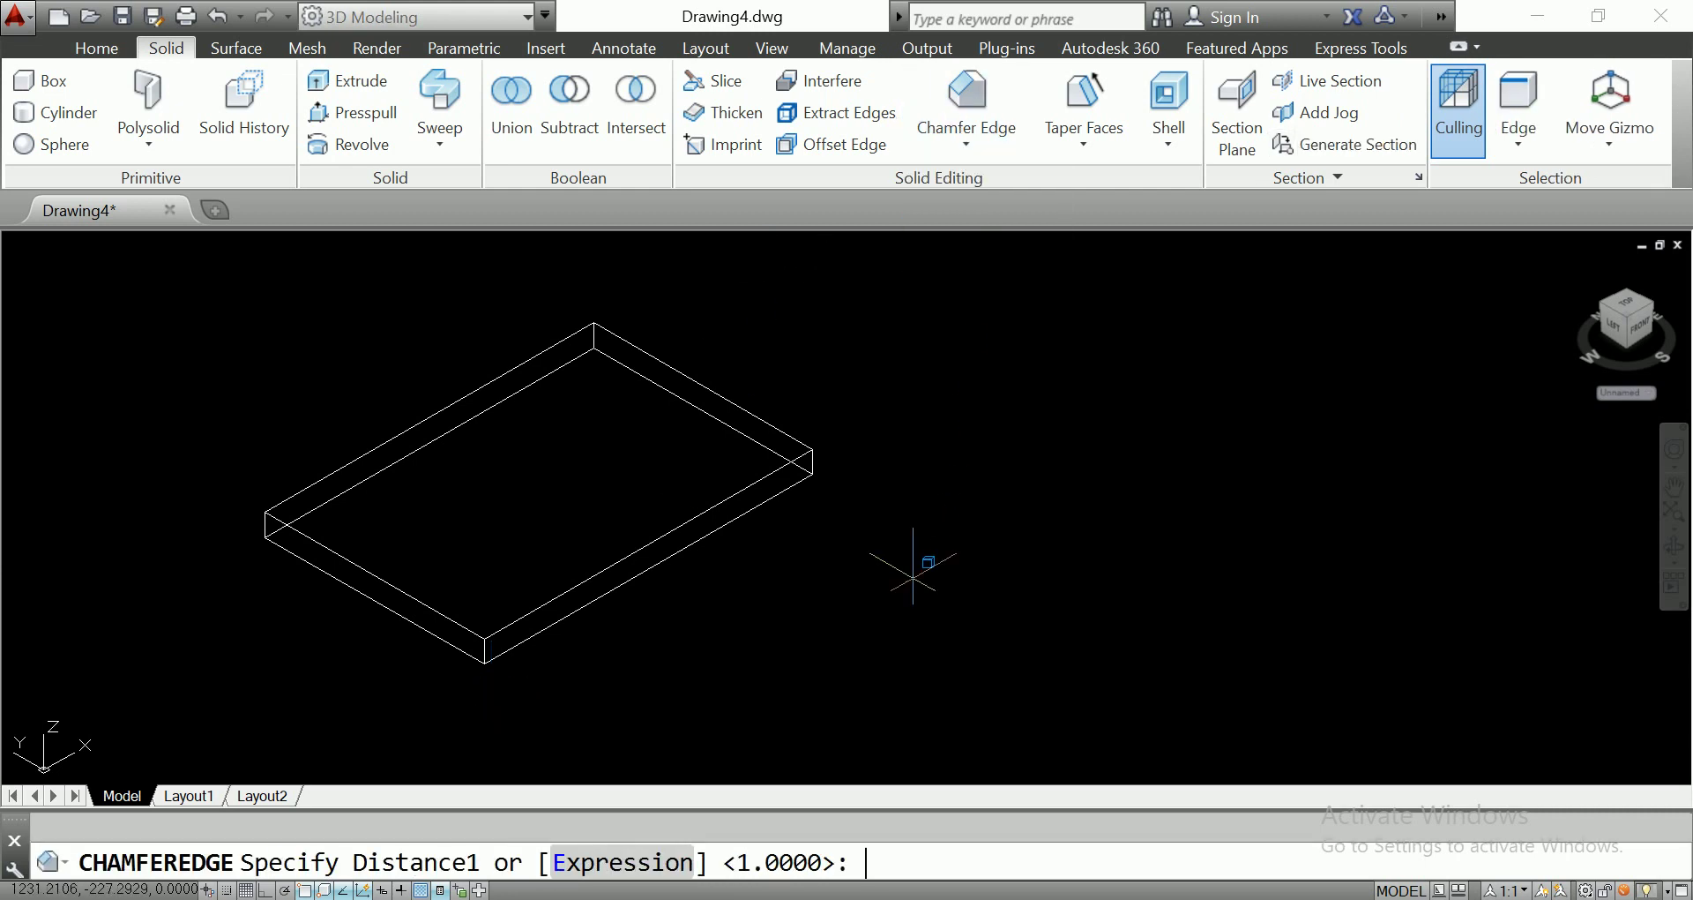
pyautogui.write('100')
pyautogui.press('Return')
pyautogui.write('00')
pyautogui.press('Return')
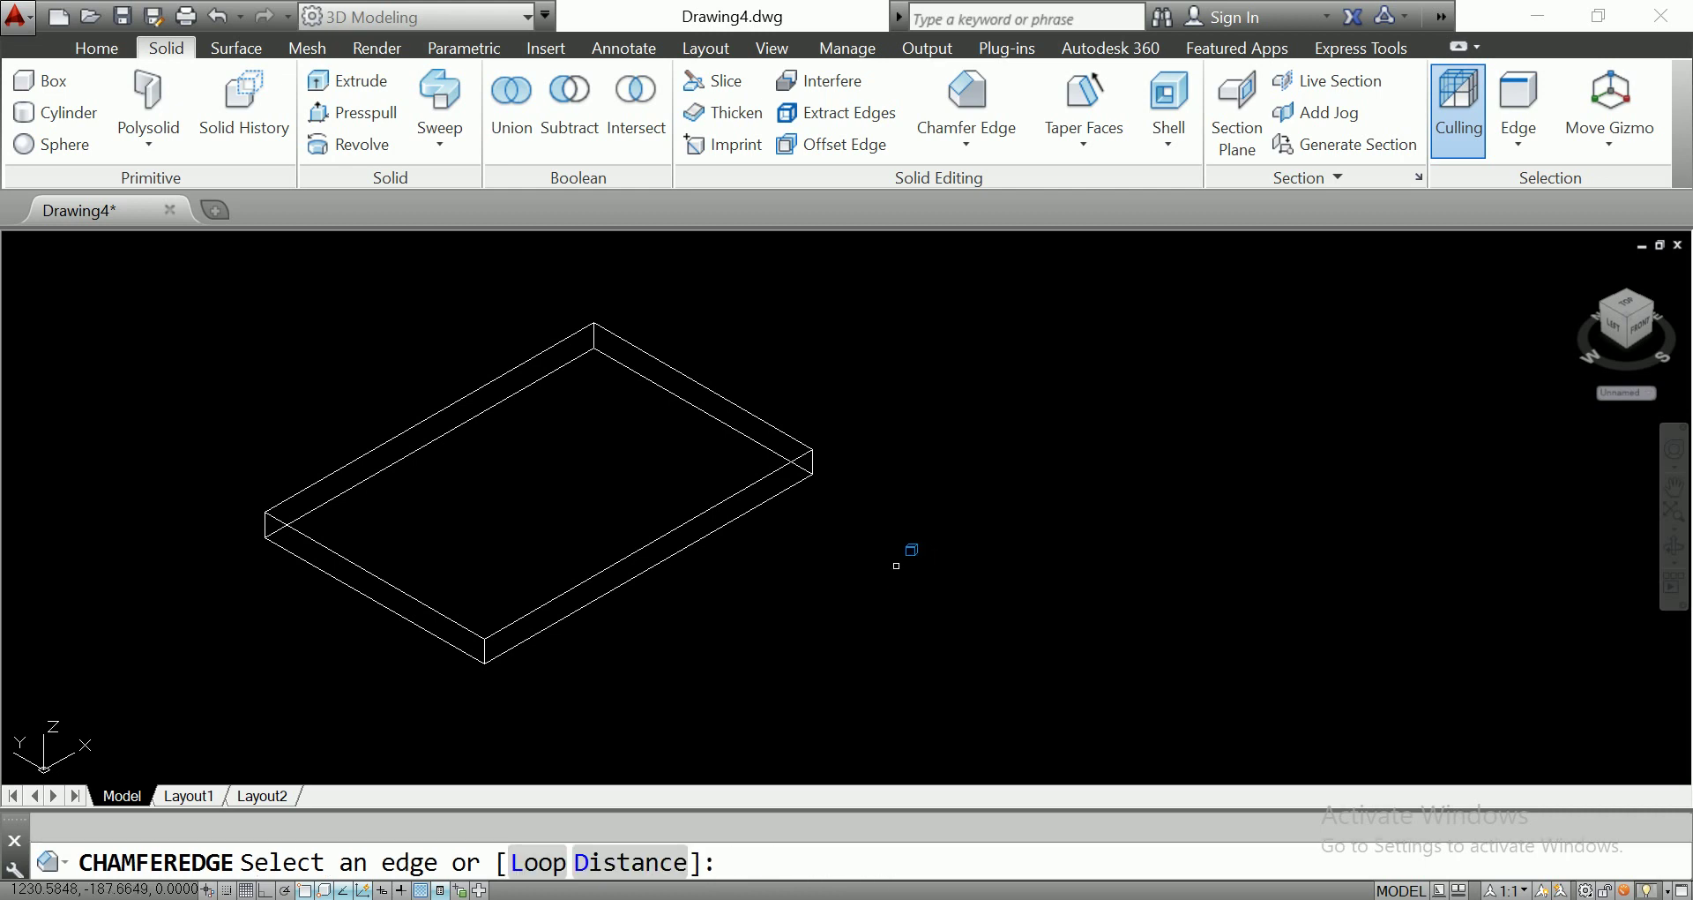
pyautogui.scroll(2, 489, 671)
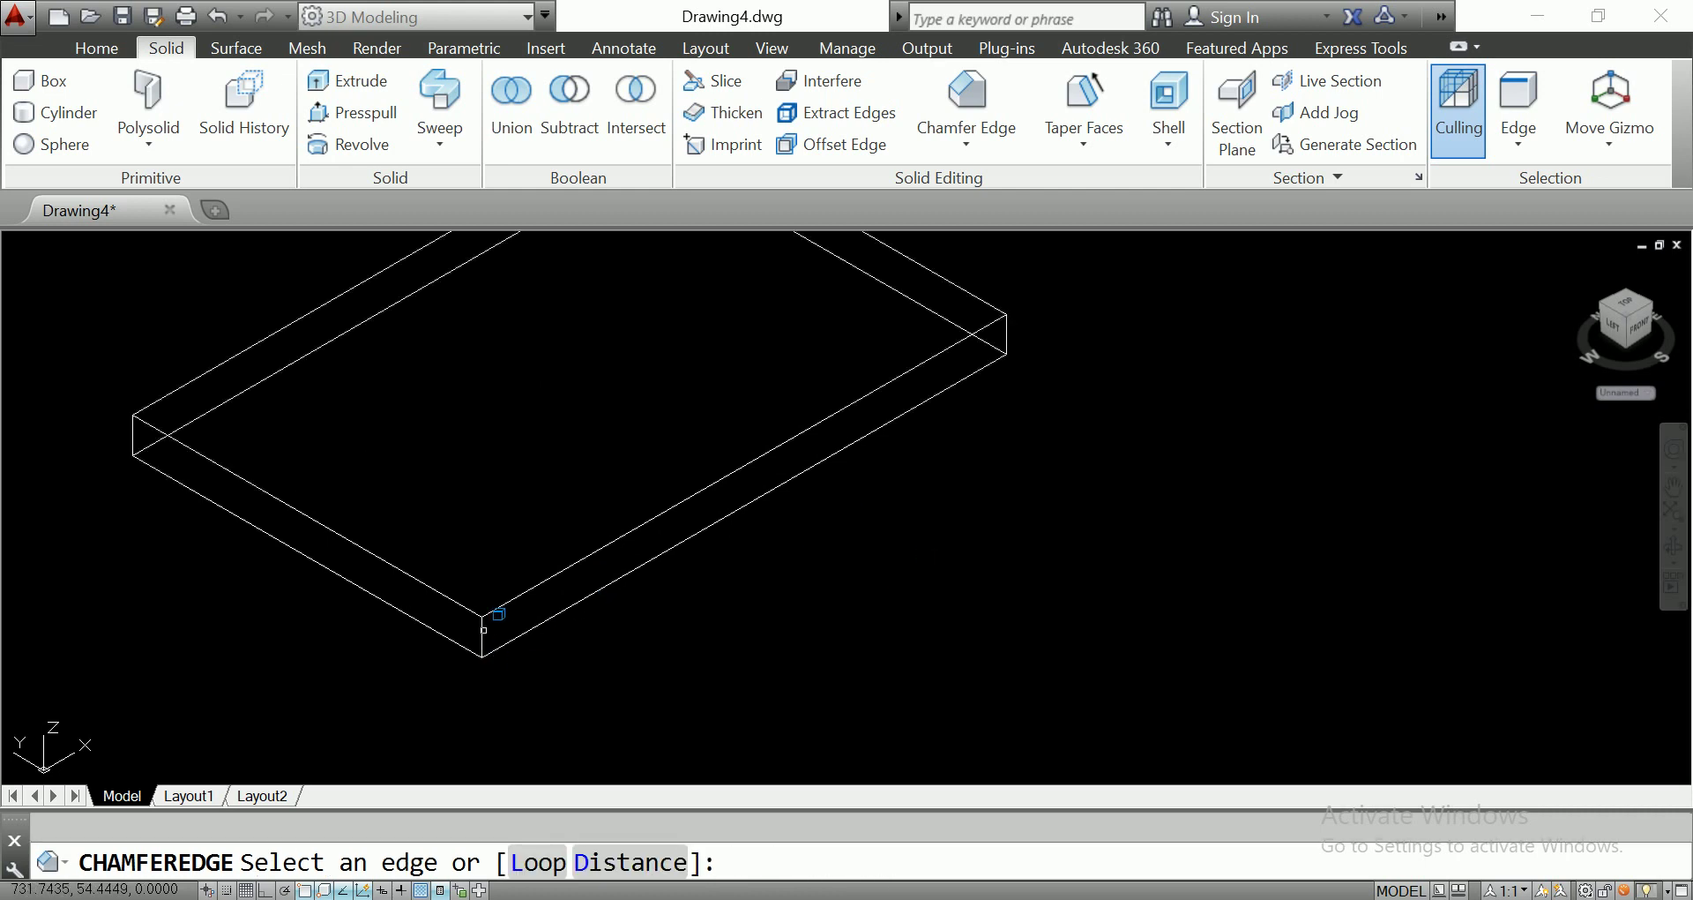
pyautogui.click(482, 630)
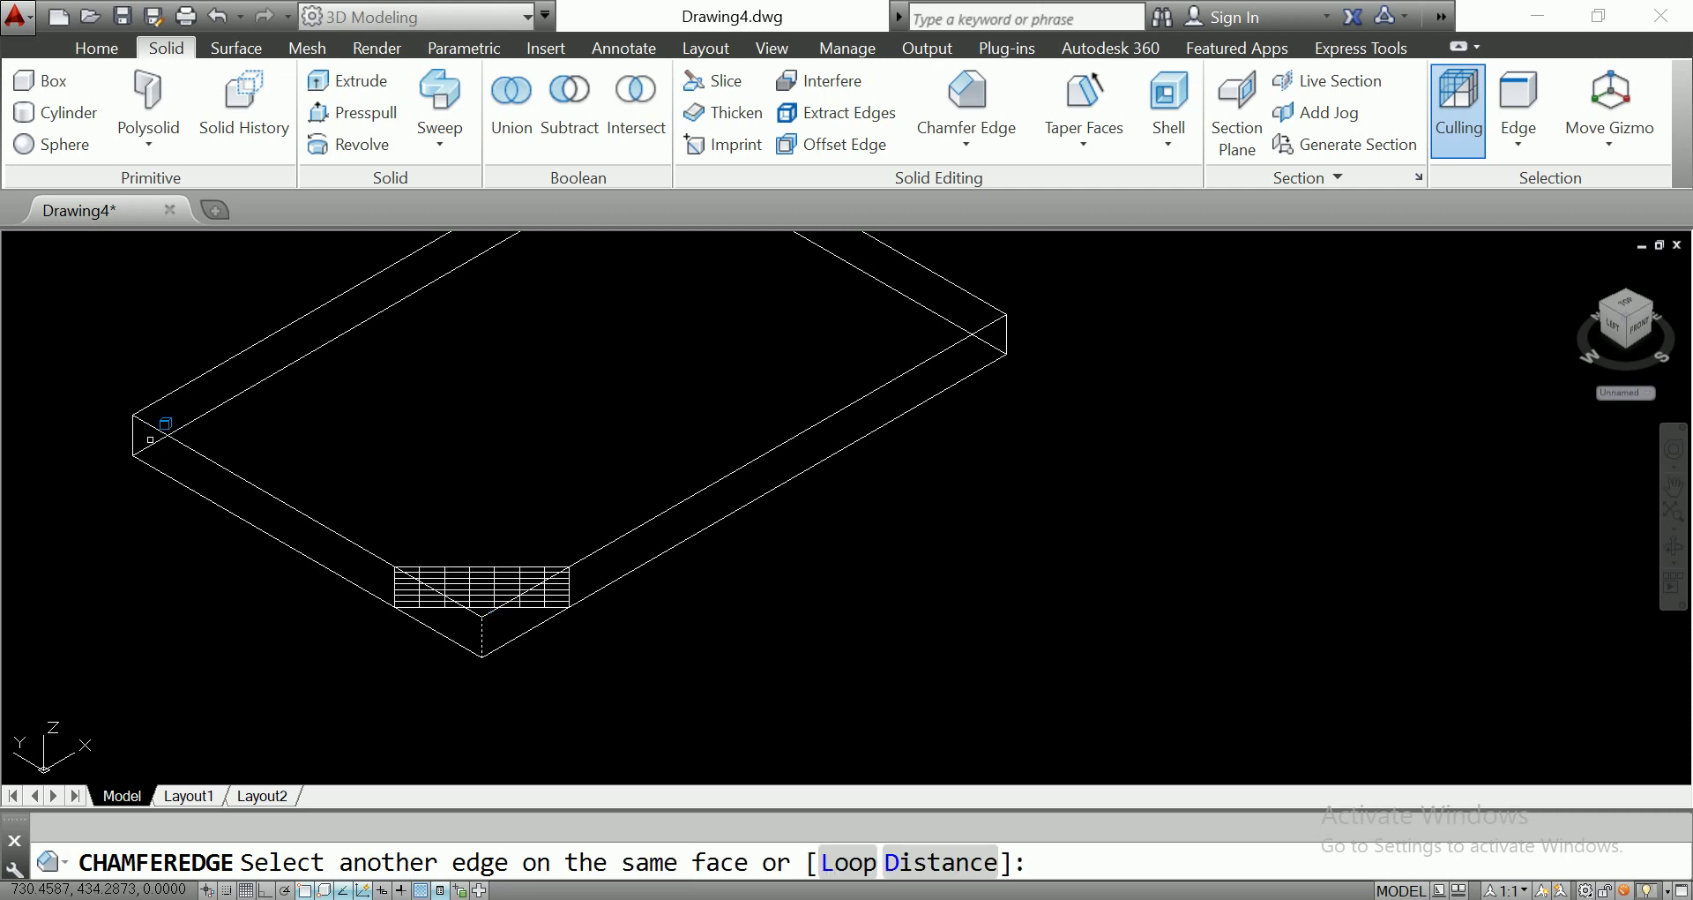
pyautogui.click(133, 432)
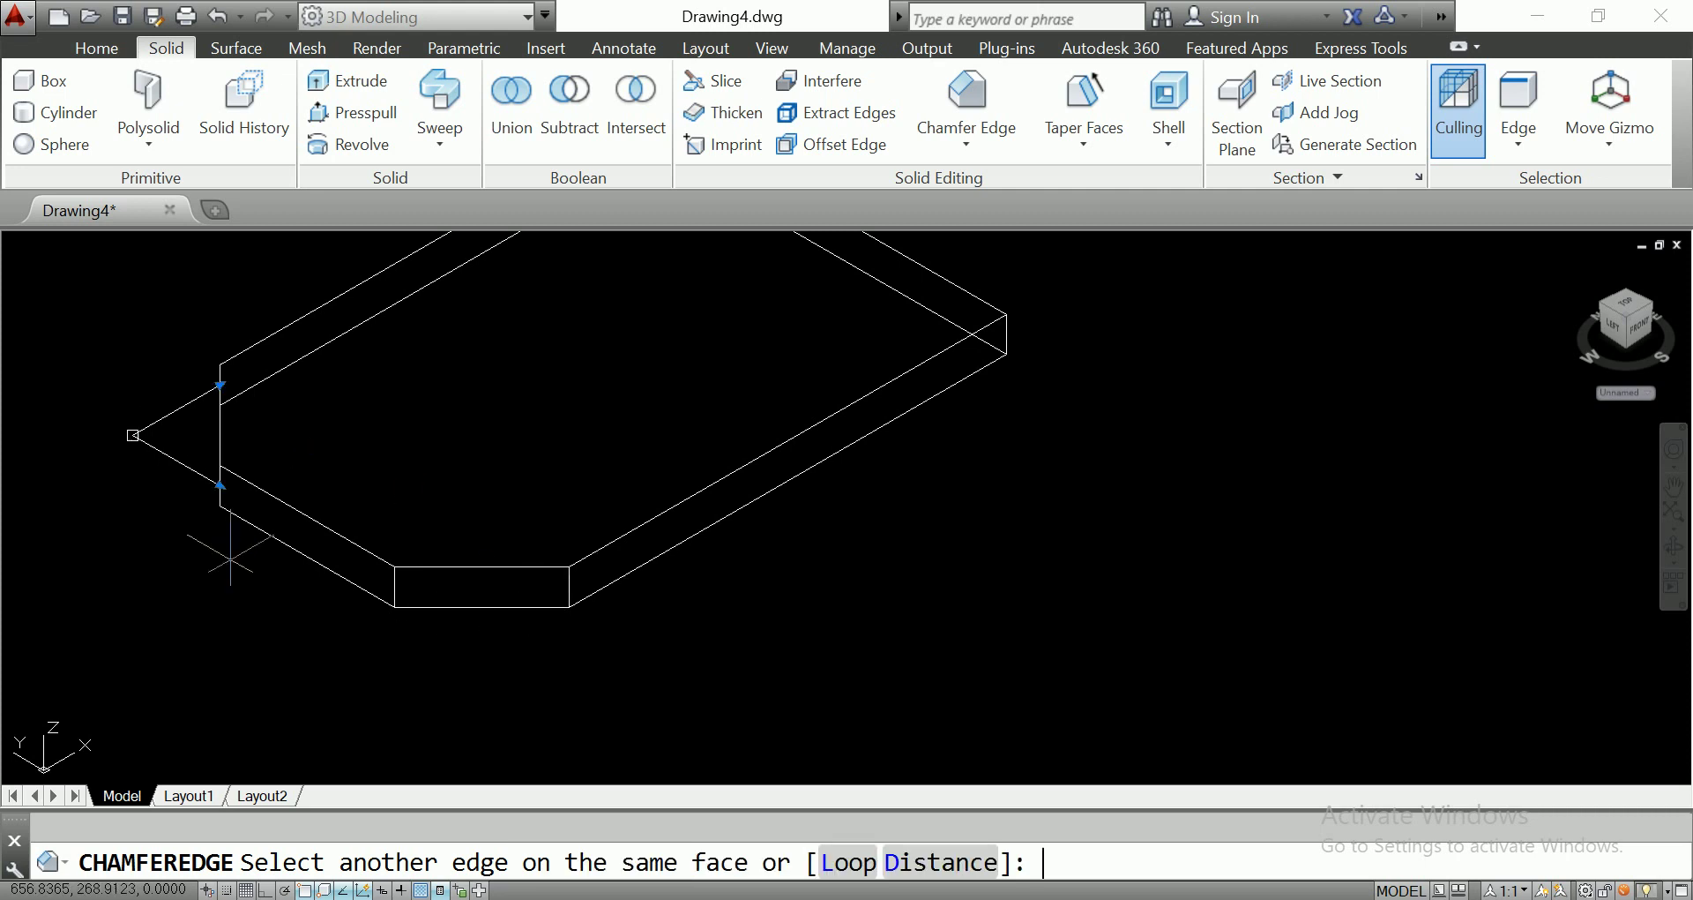
pyautogui.press('Return')
pyautogui.press('Return')
pyautogui.scroll(-3, 578, 547)
pyautogui.moveTo(729, 529); pyautogui.dragTo(673, 556, button='middle')
pyautogui.scroll(2, 695, 547)
pyautogui.scroll(-1, 617, 529)
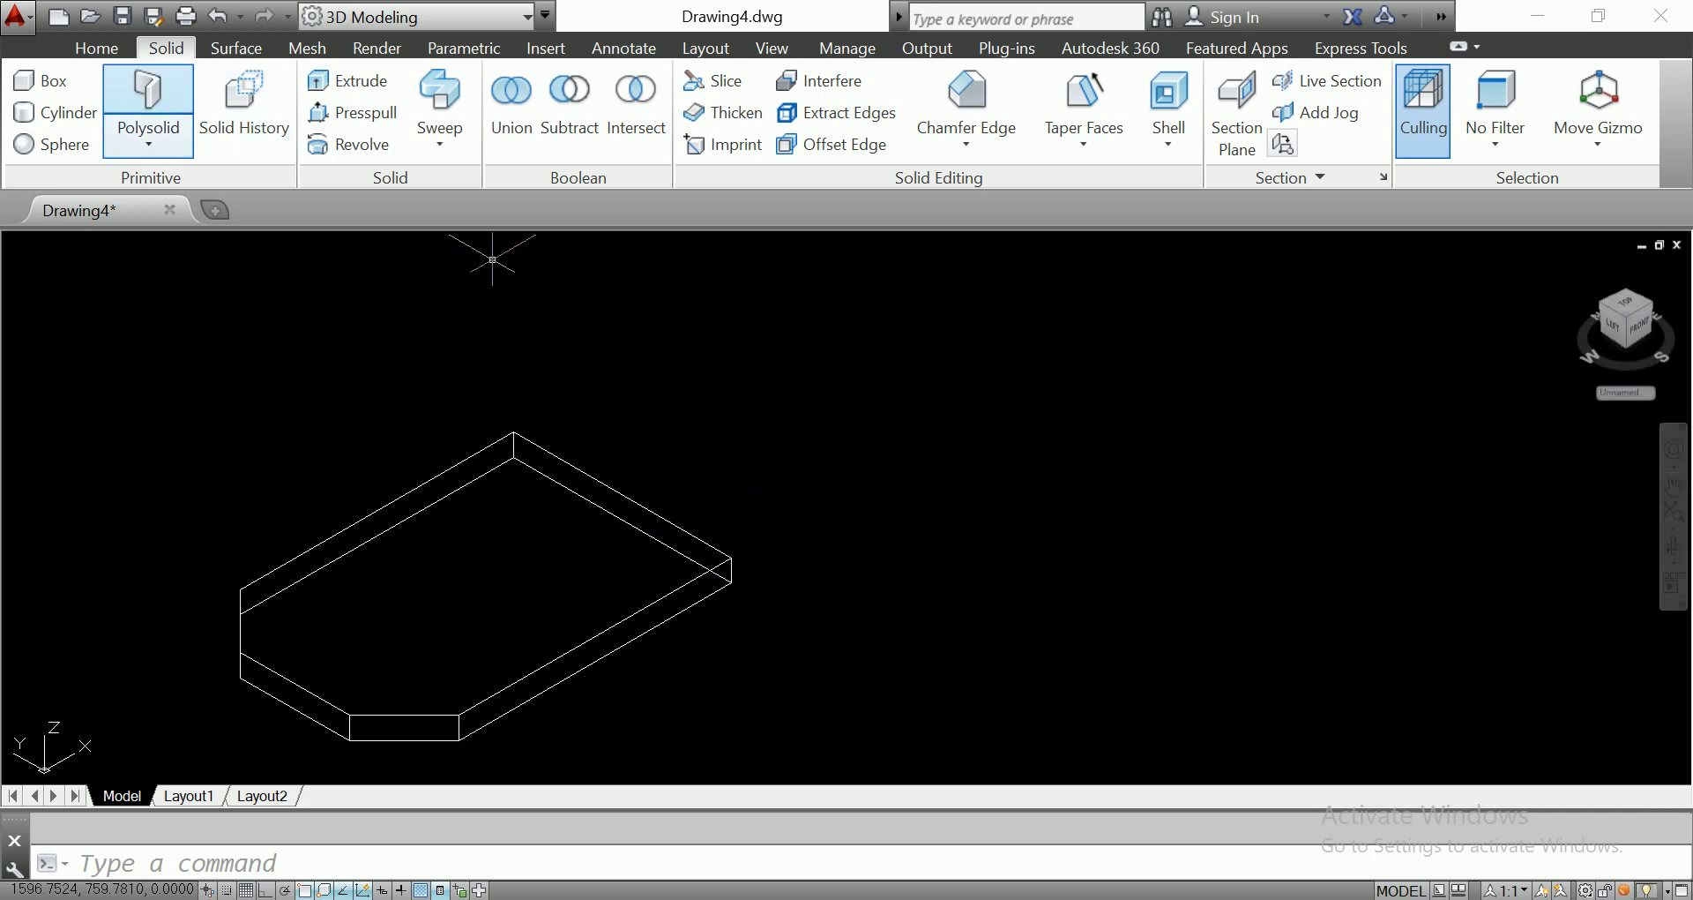
# Draw a 400 by 50 rectangle from the slab's back corner.
pyautogui.click(96, 48)
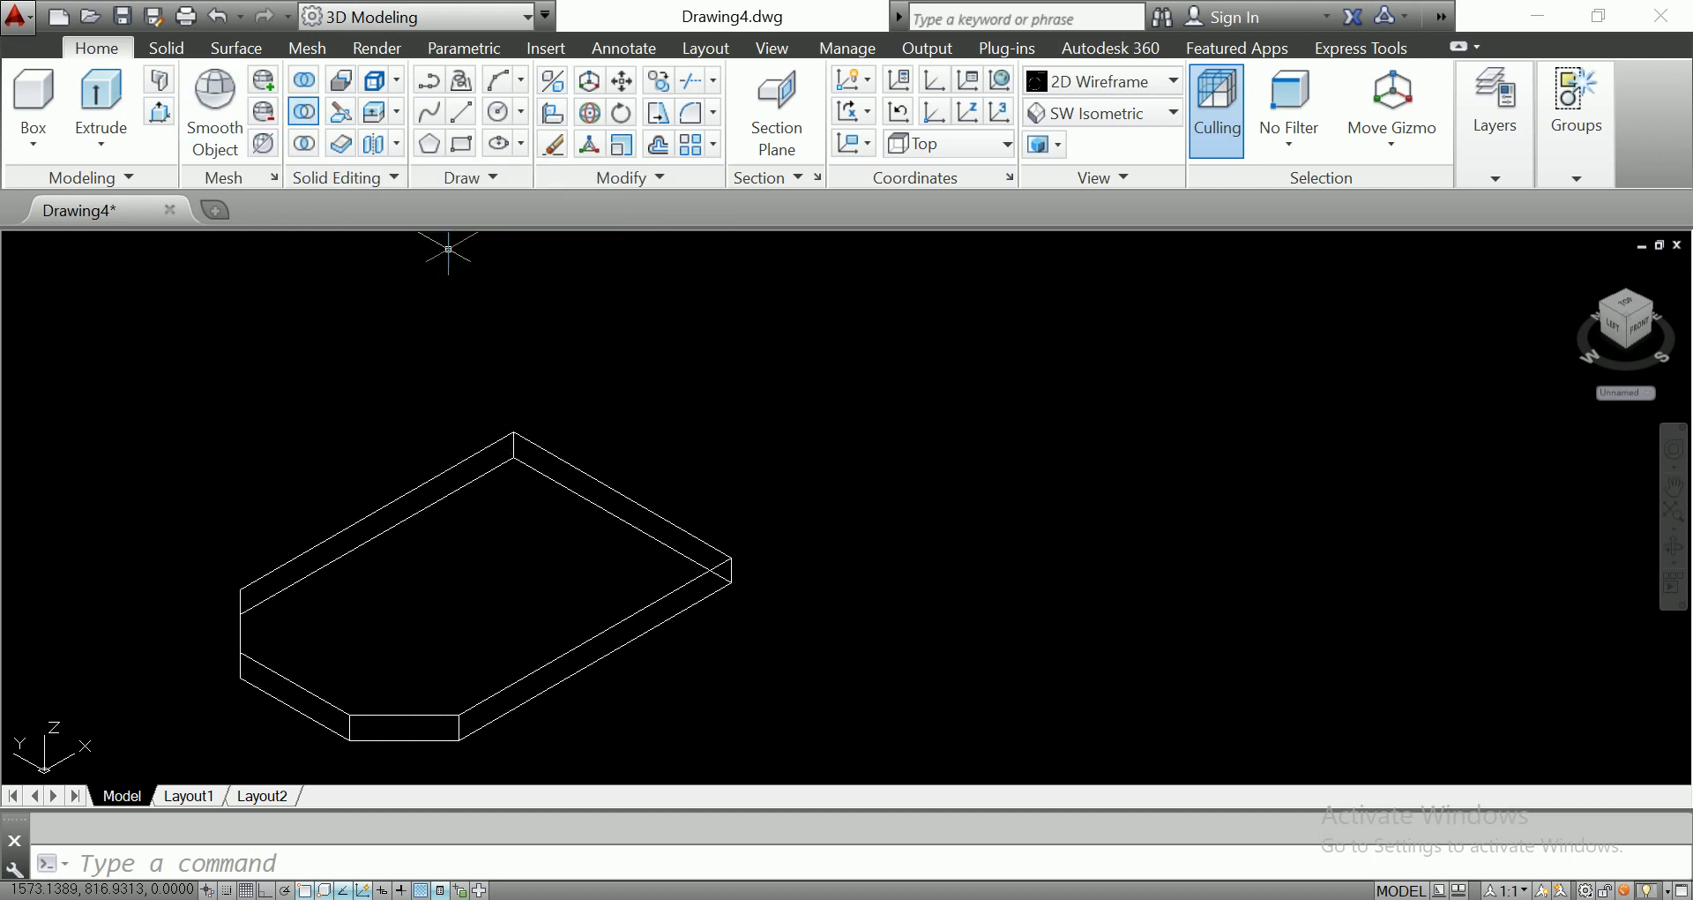
pyautogui.click(461, 143)
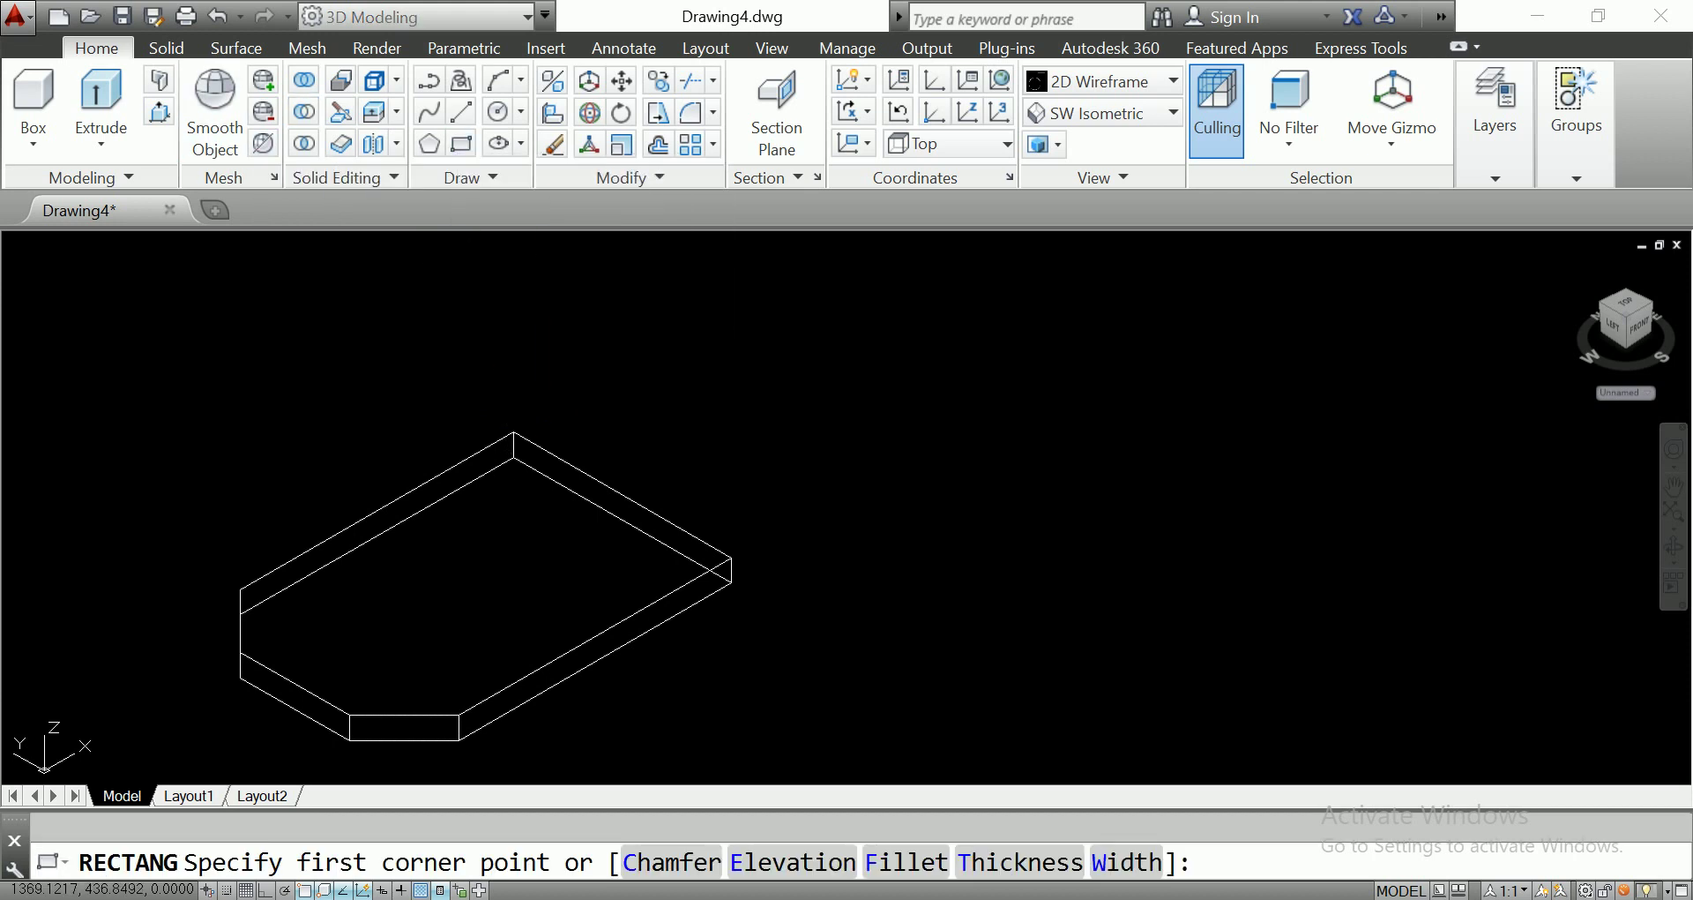
pyautogui.click(513, 430)
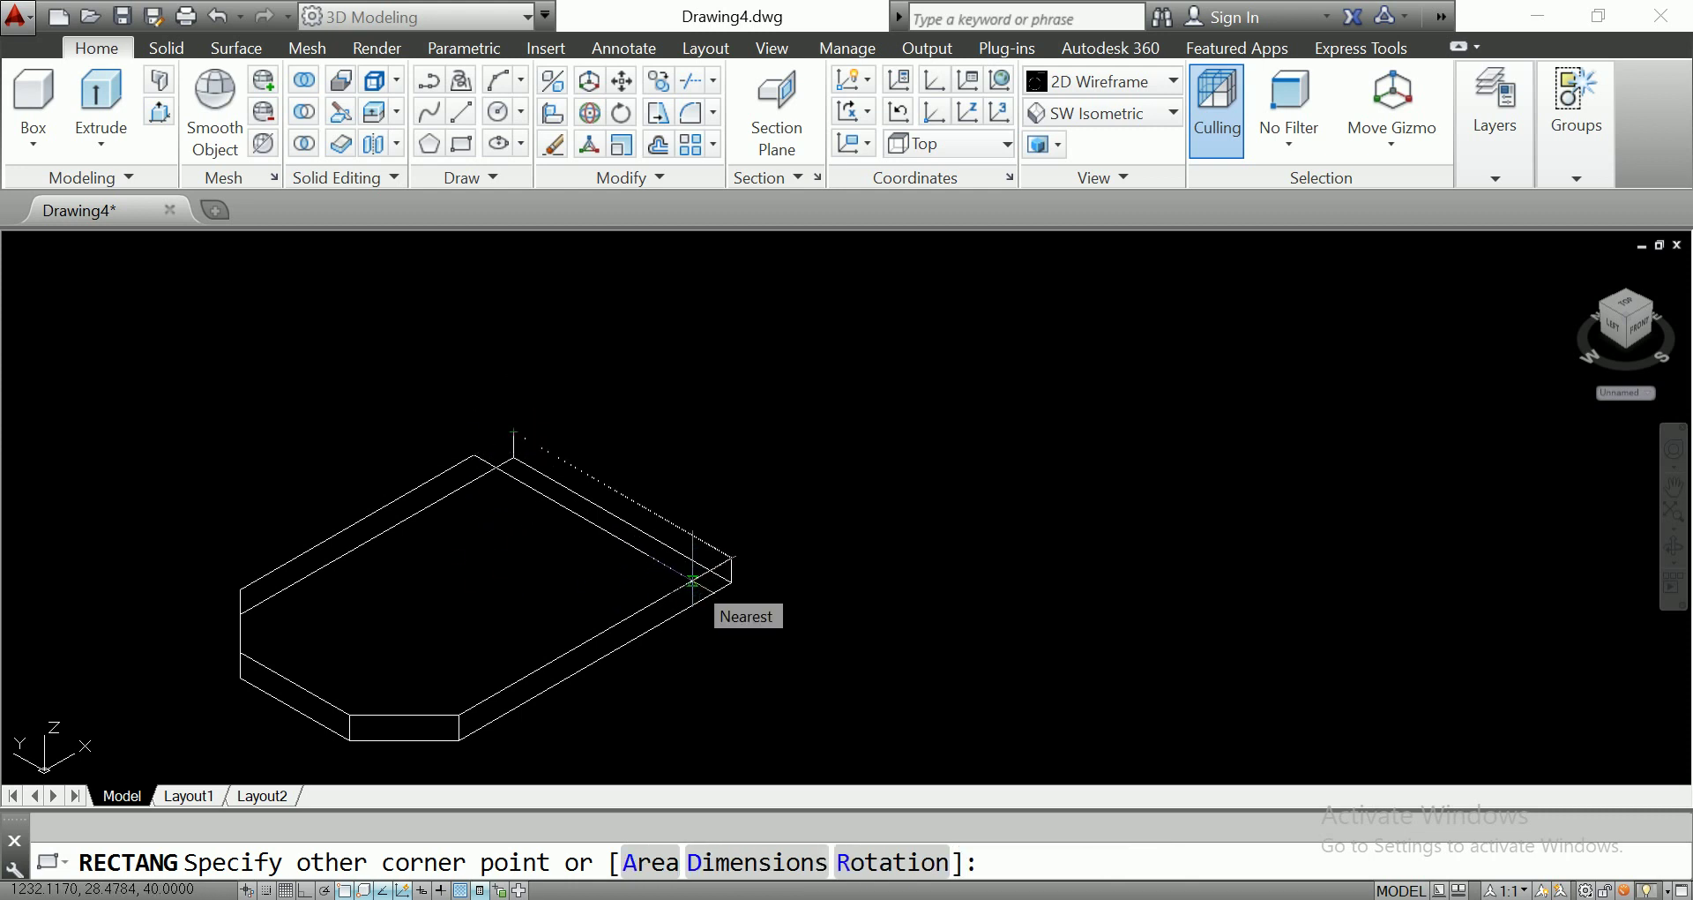
pyautogui.write('D')
pyautogui.press('Return')
pyautogui.write('400')
pyautogui.press('Return')
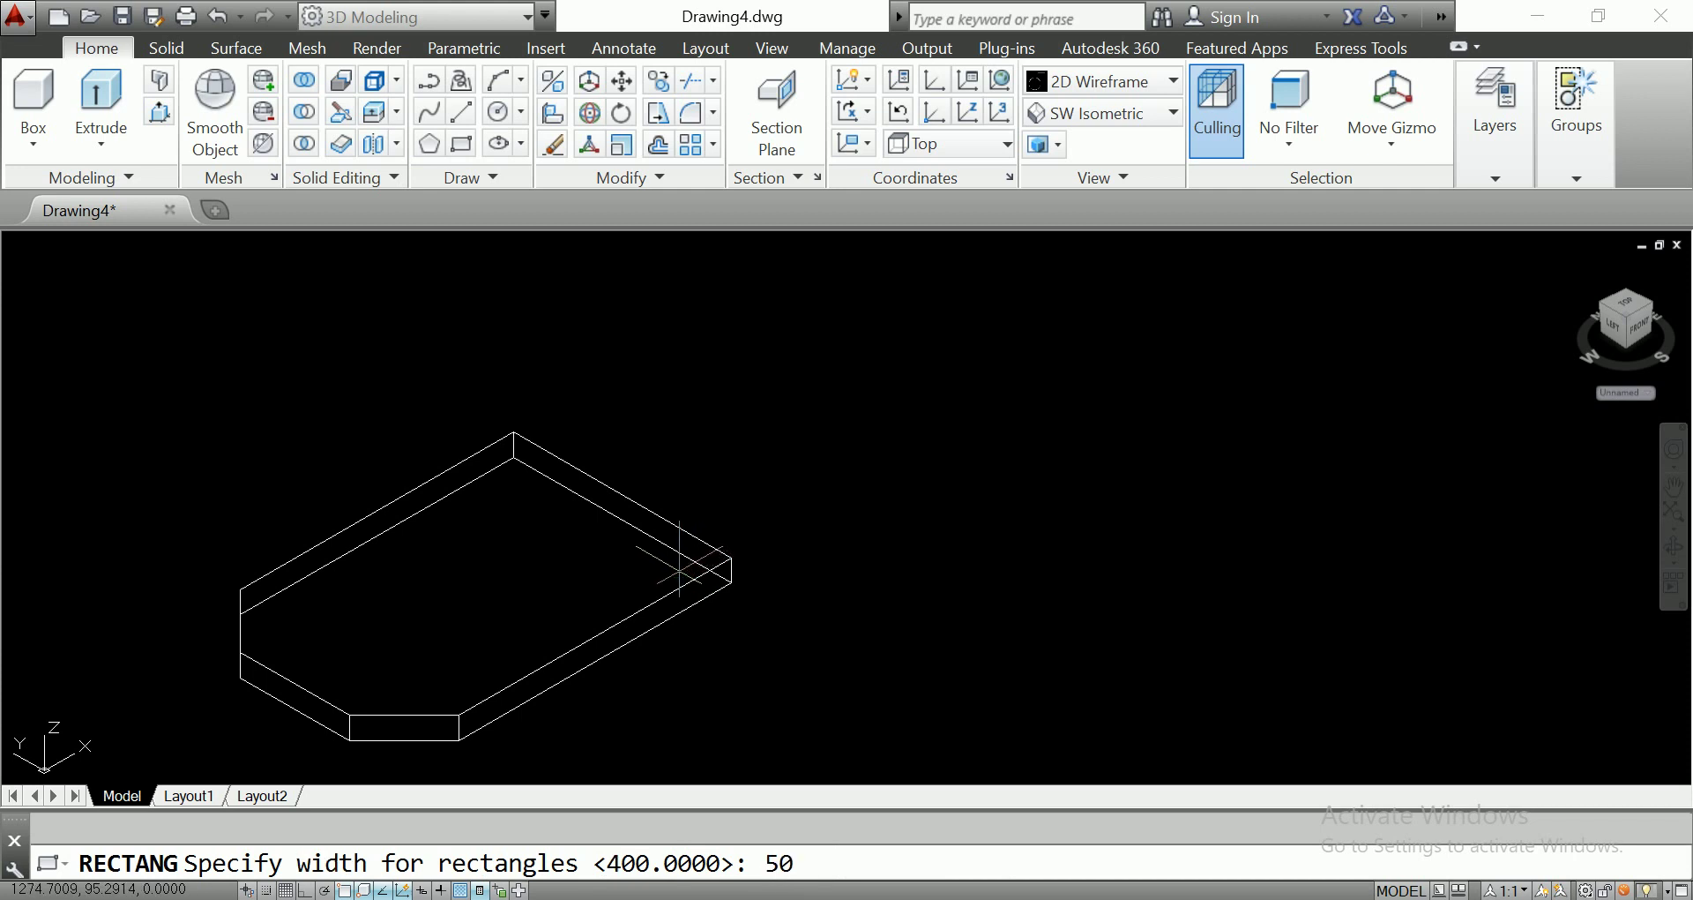
pyautogui.press('Return')
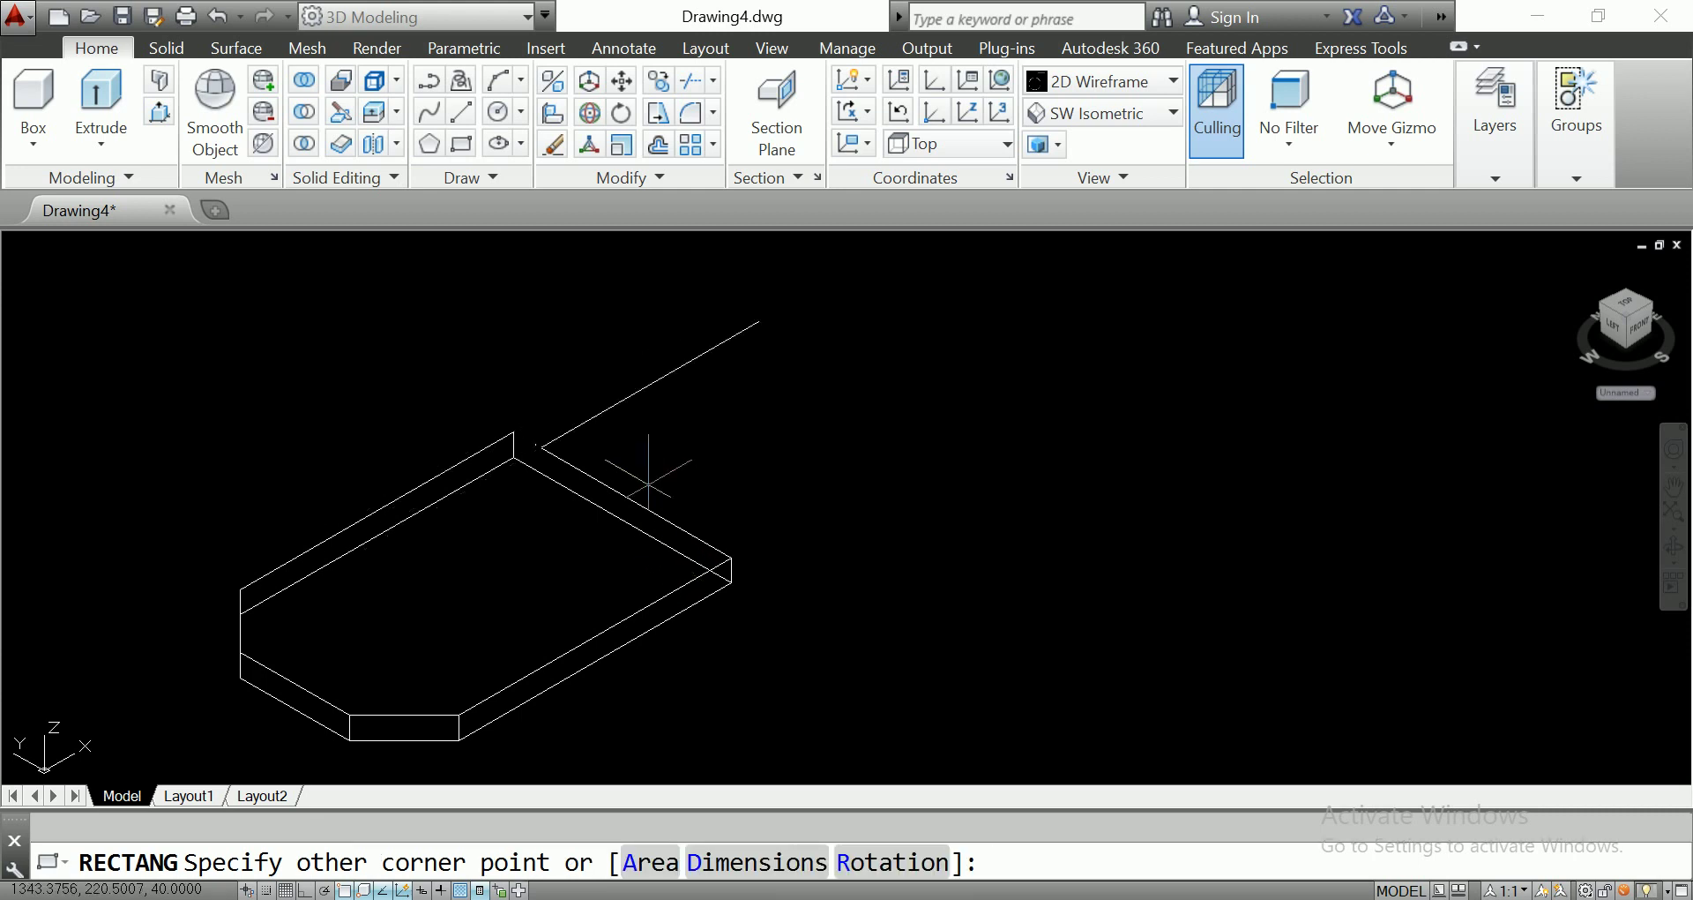
pyautogui.click(649, 437)
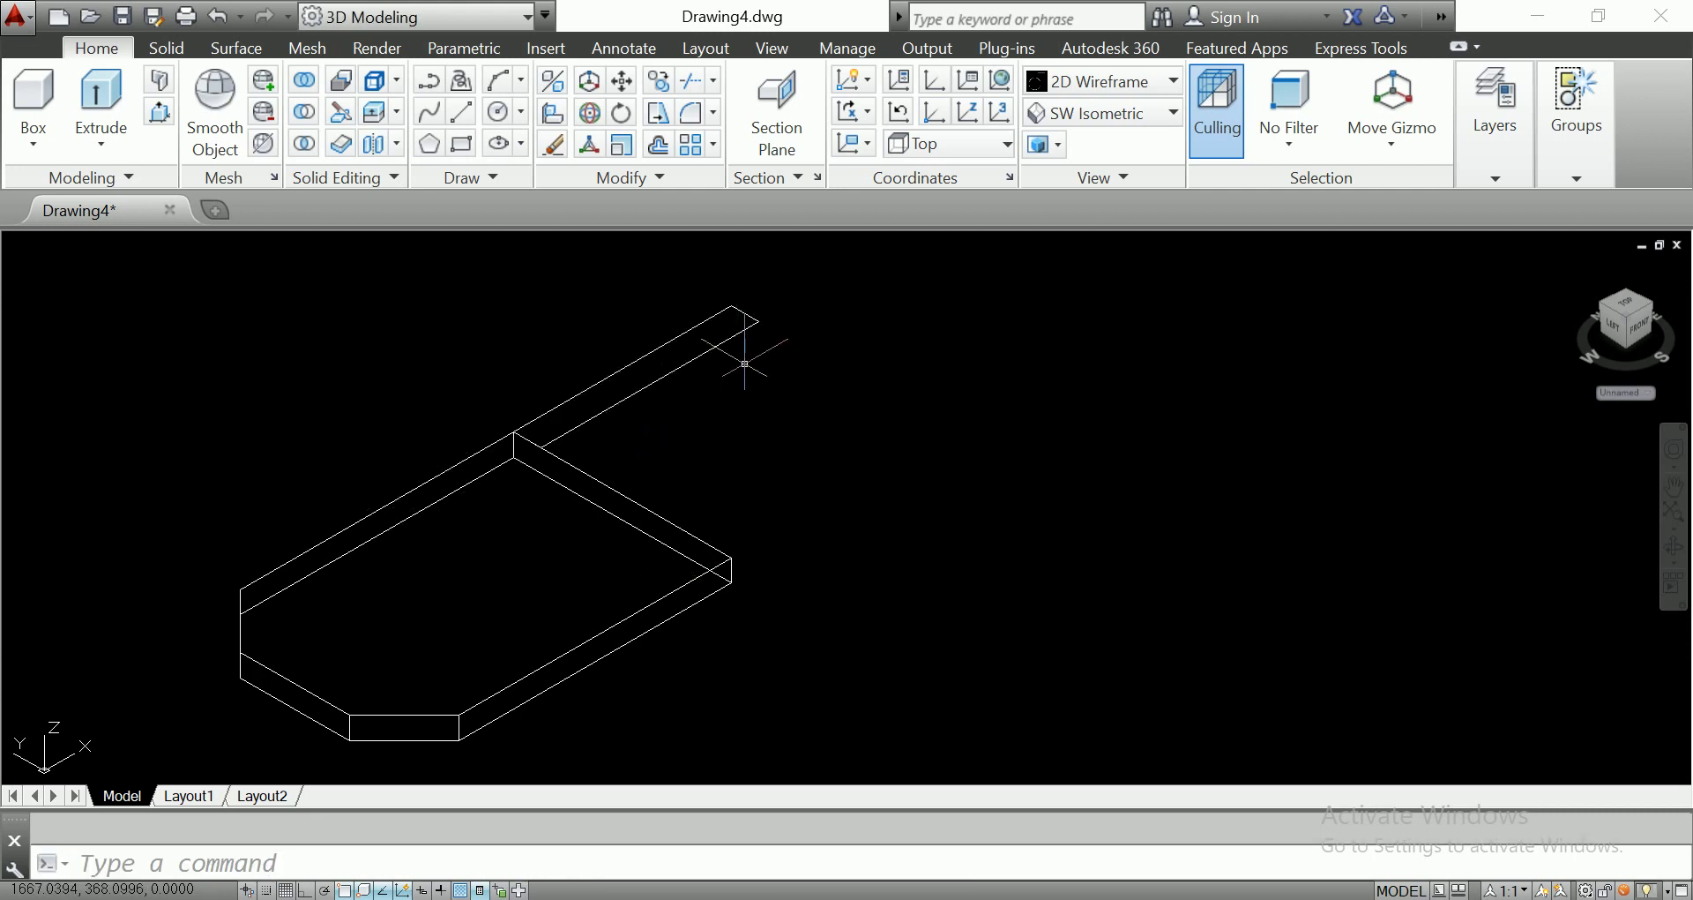
# Rotate the thin rectangle about its corner and reselect it for moving.
pyautogui.click(706, 321)
pyautogui.write('ro')
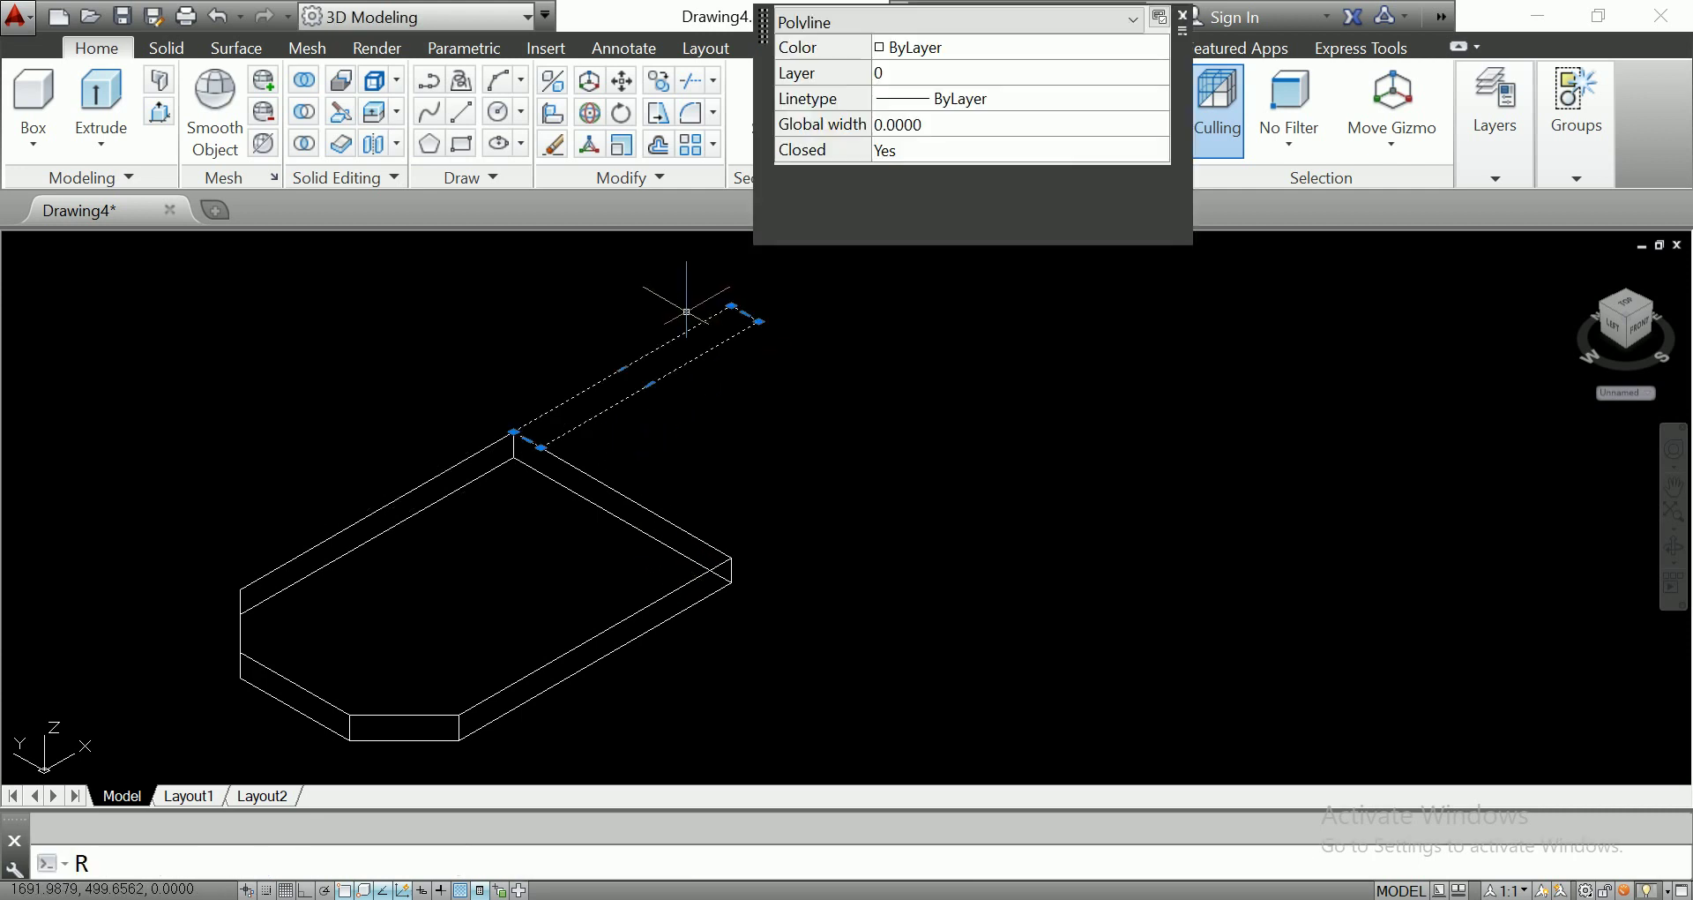
pyautogui.press('Return')
pyautogui.click(759, 321)
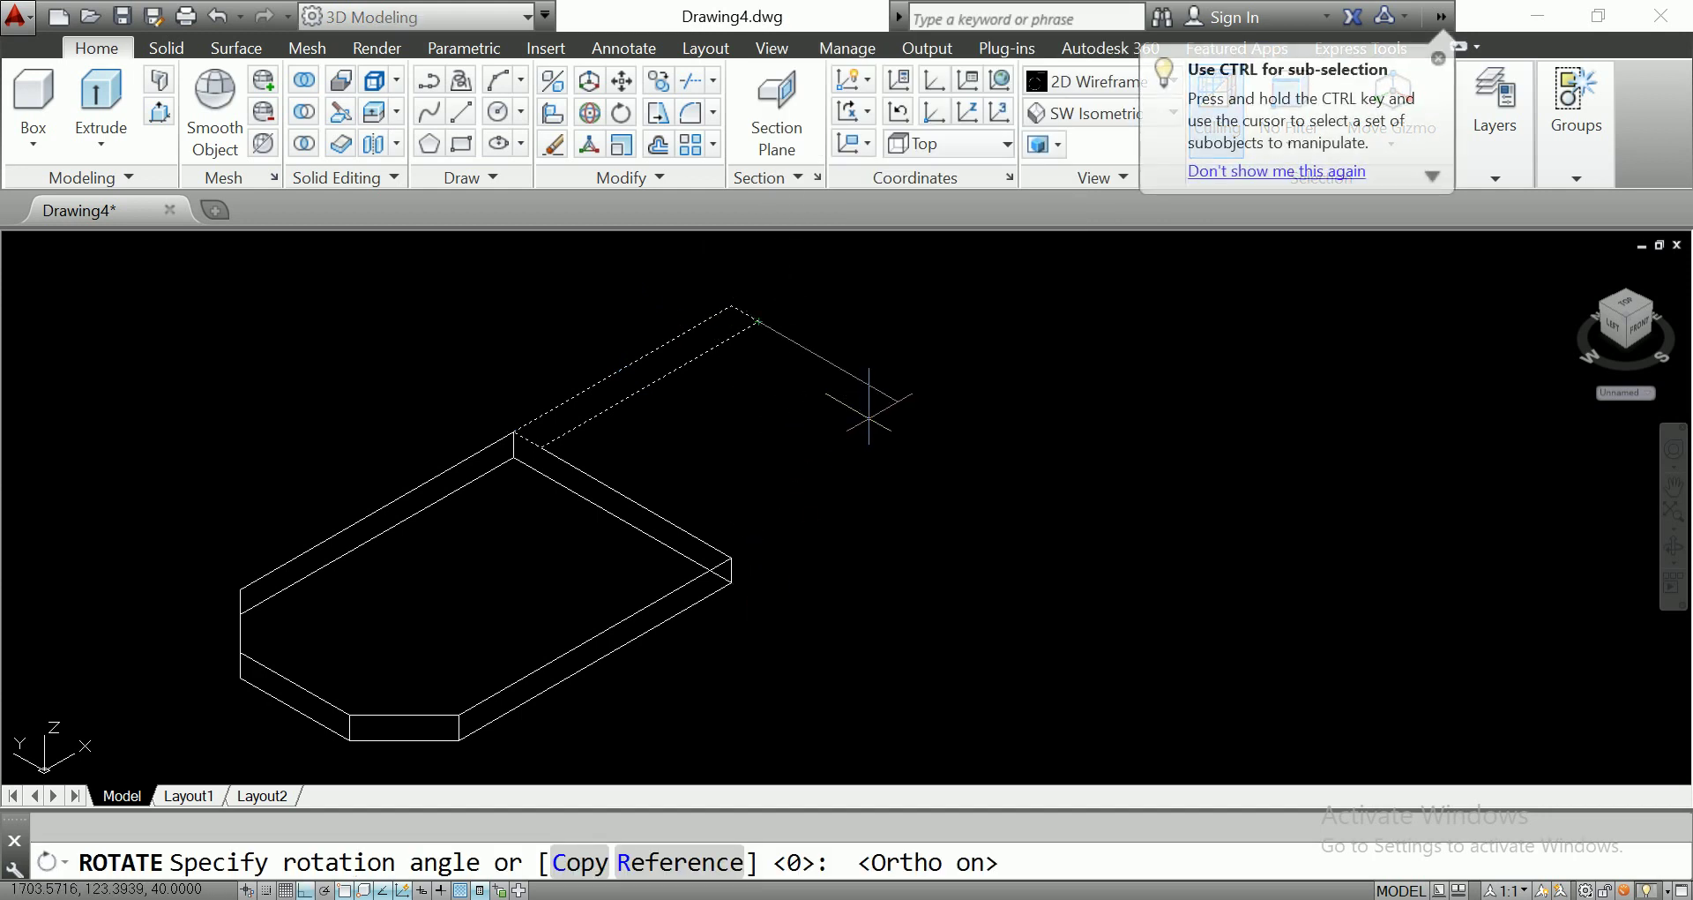
pyautogui.click(869, 410)
pyautogui.click(746, 353)
pyautogui.click(732, 304)
pyautogui.write('m')
pyautogui.press('Return')
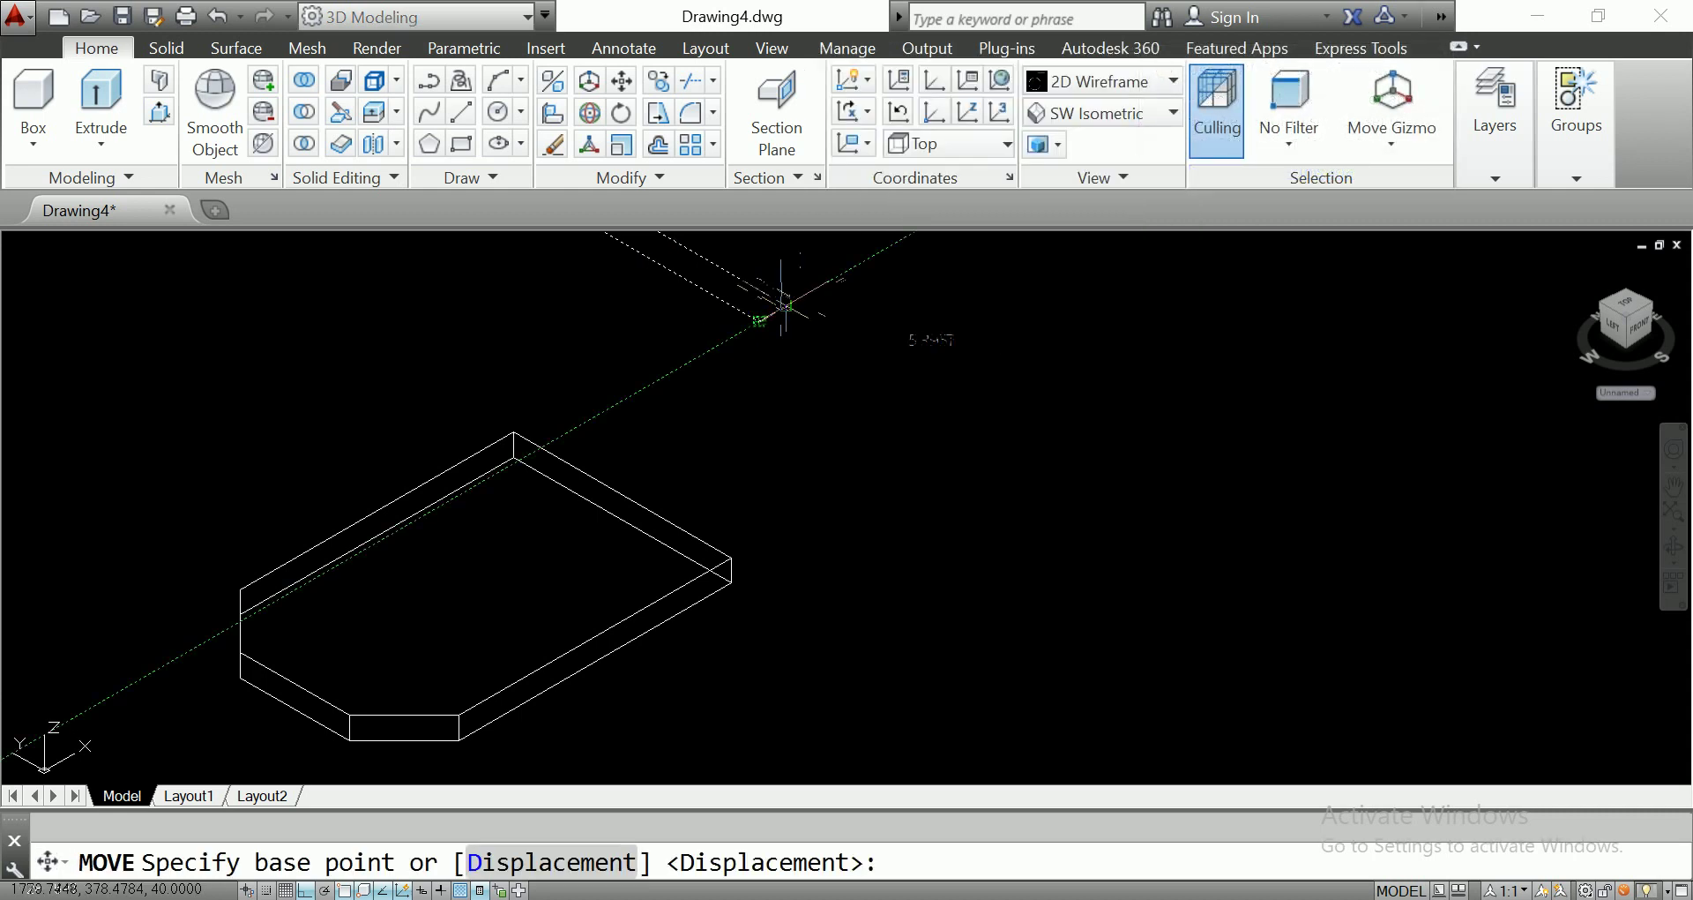
# Move the thin rectangle onto the slab's right corner and extrude it into a rail block.
pyautogui.click(781, 306)
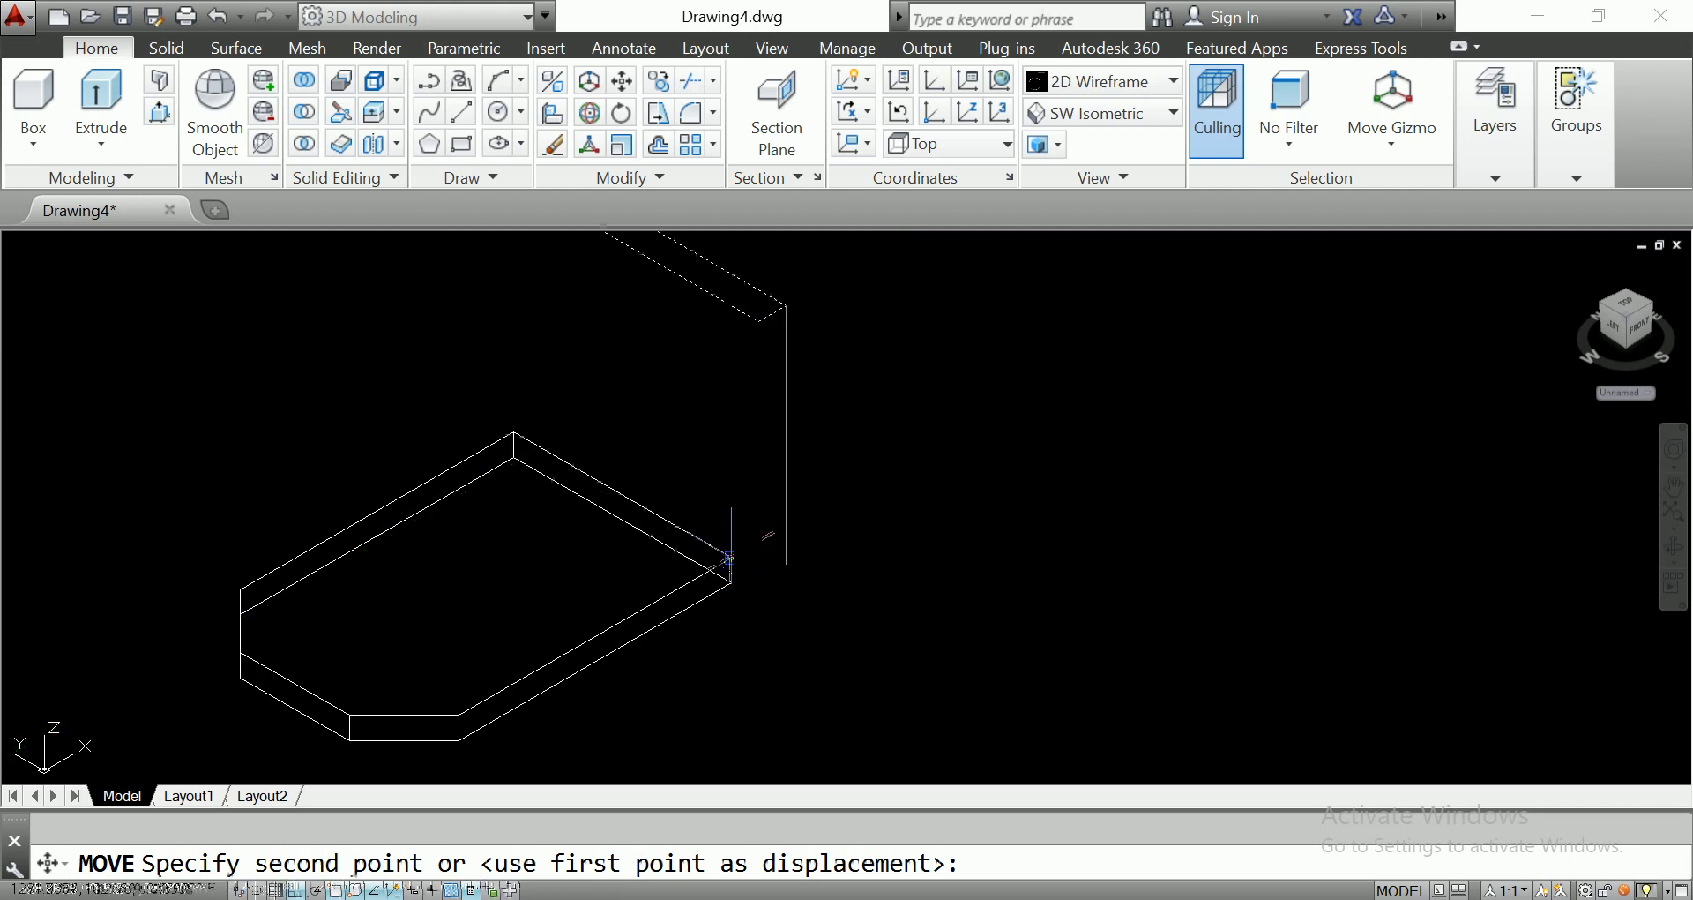
pyautogui.click(729, 557)
pyautogui.scroll(2, 688, 558)
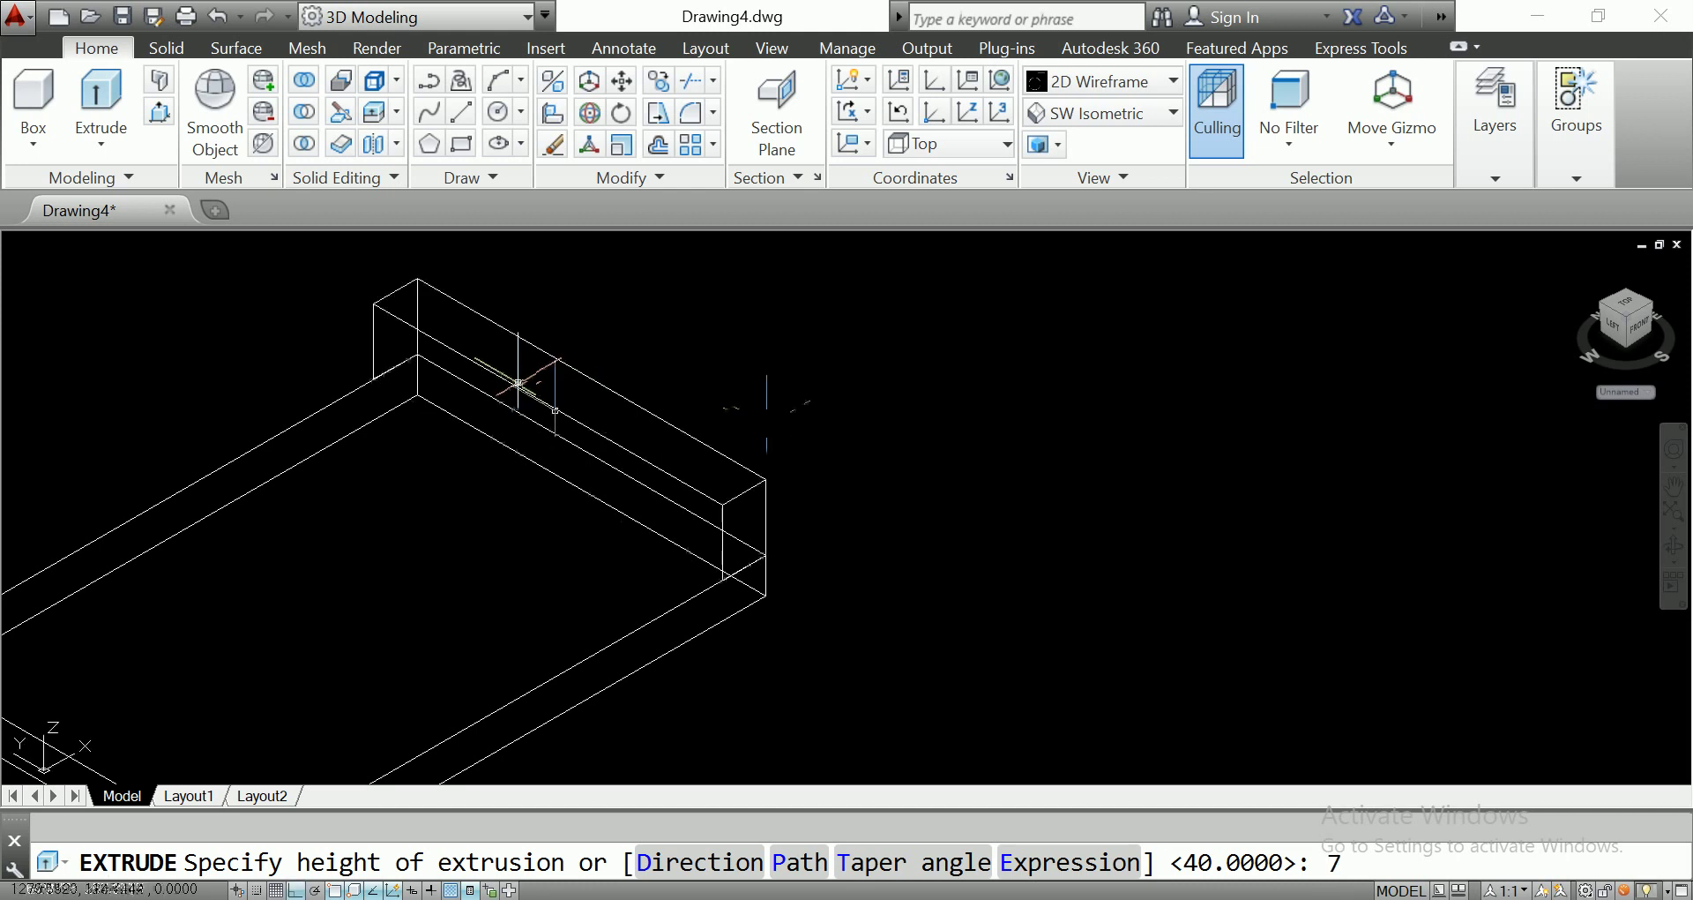
pyautogui.press('Return')
pyautogui.moveTo(766, 415); pyautogui.dragTo(872, 422, button='middle')
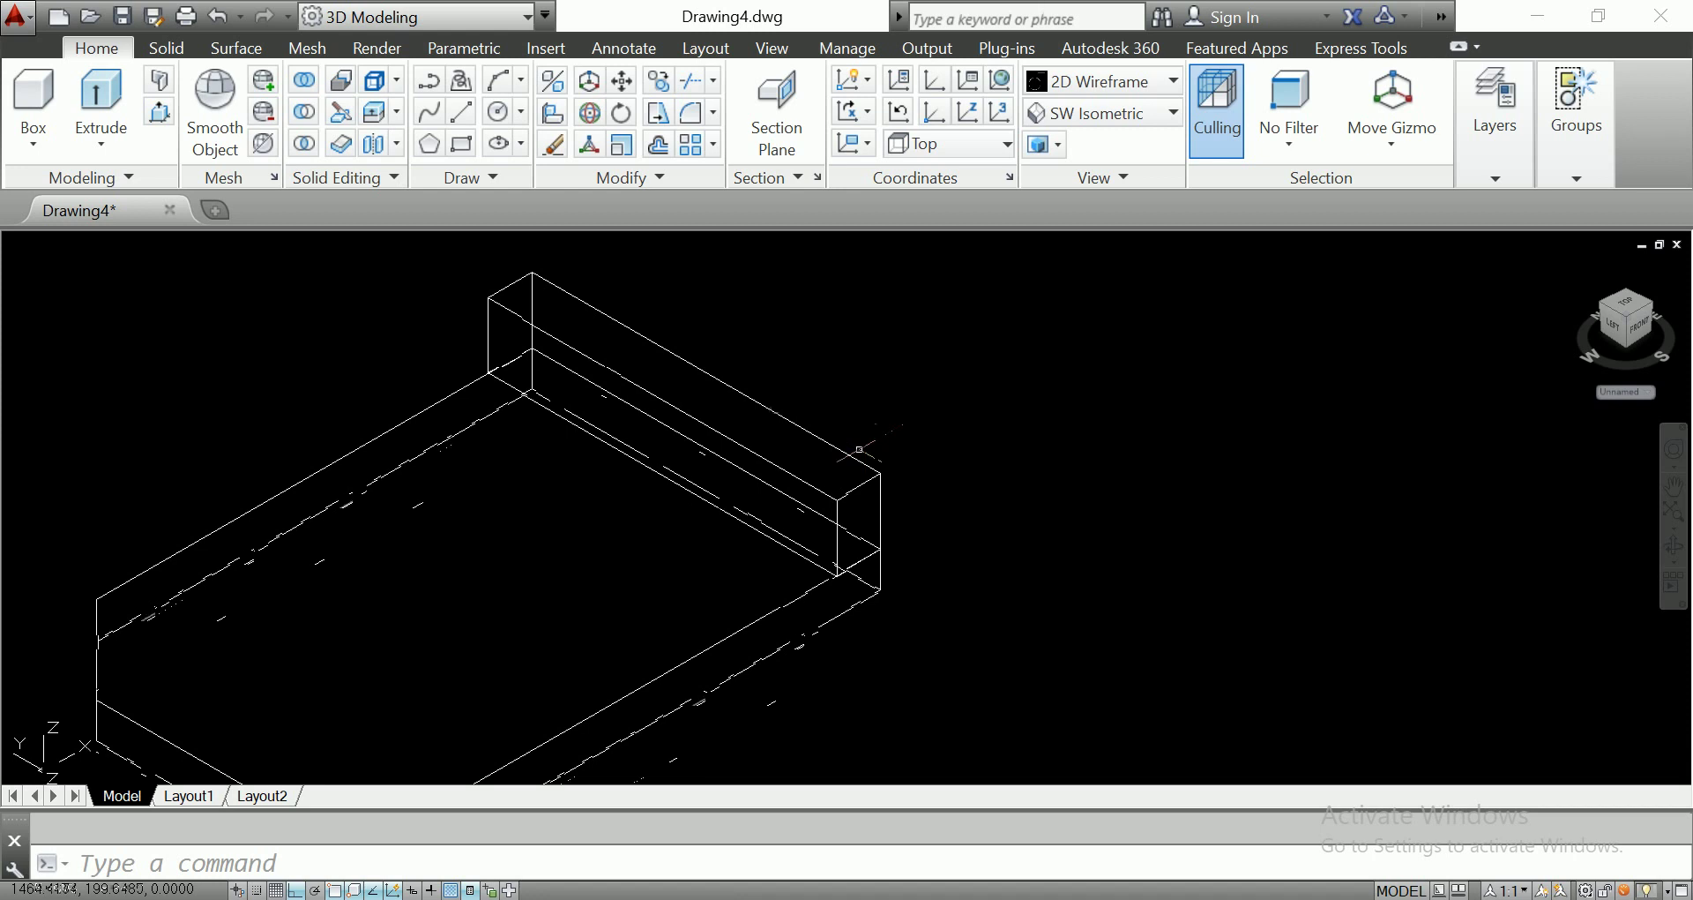
pyautogui.moveTo(764, 384); pyautogui.dragTo(764, 435, button='middle')
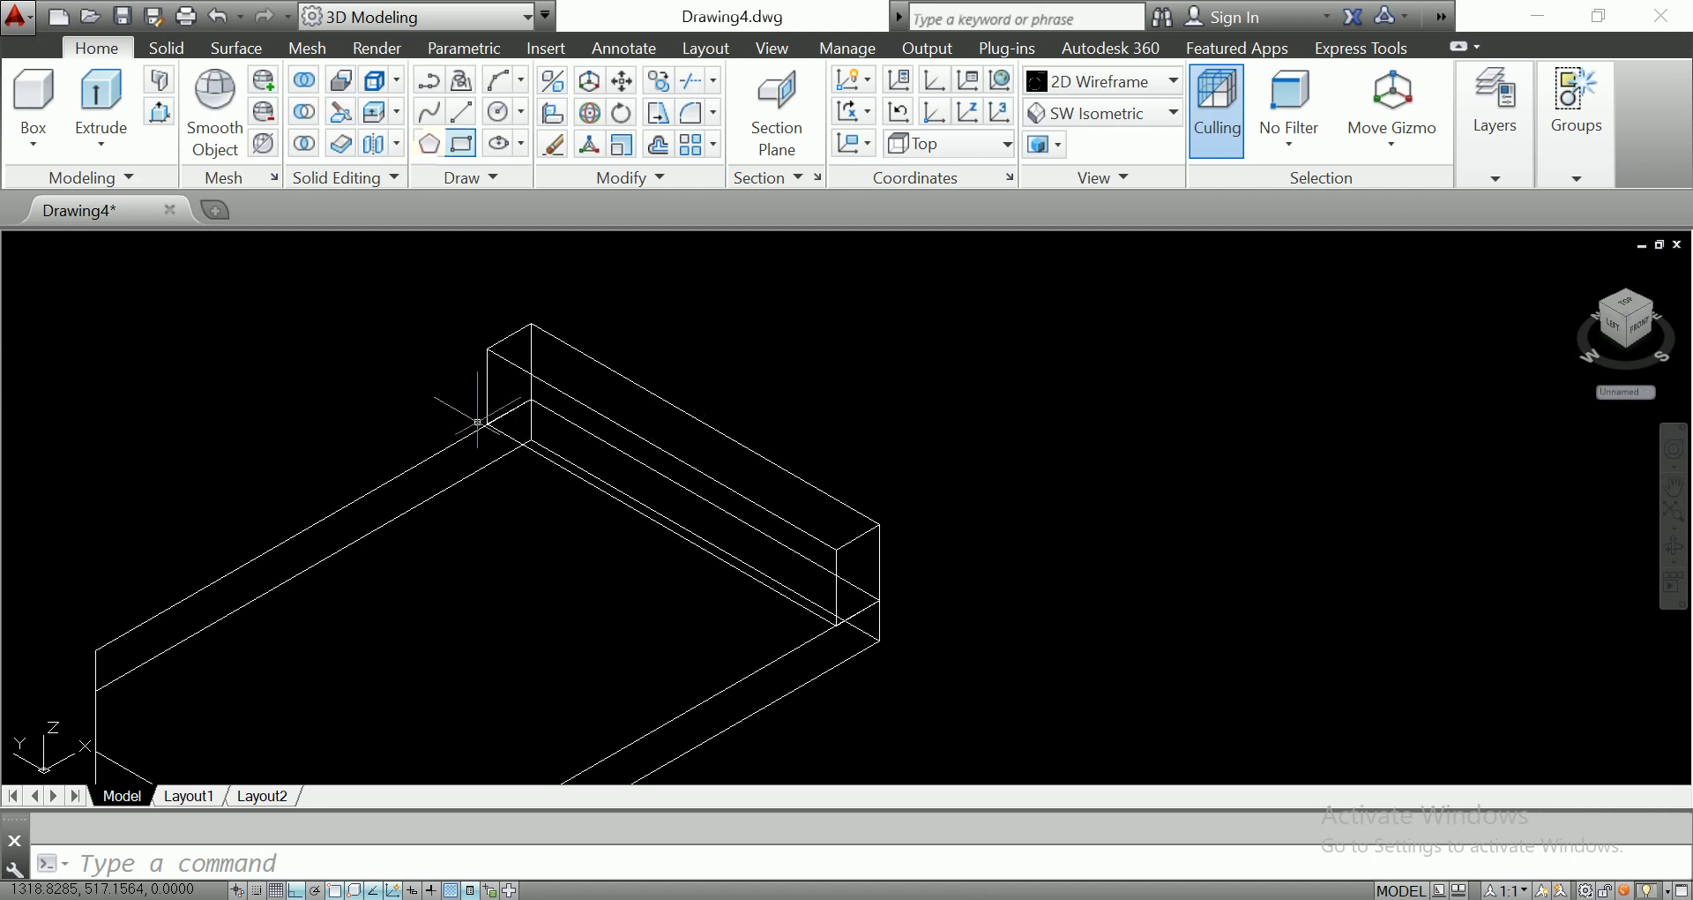
pyautogui.click(462, 143)
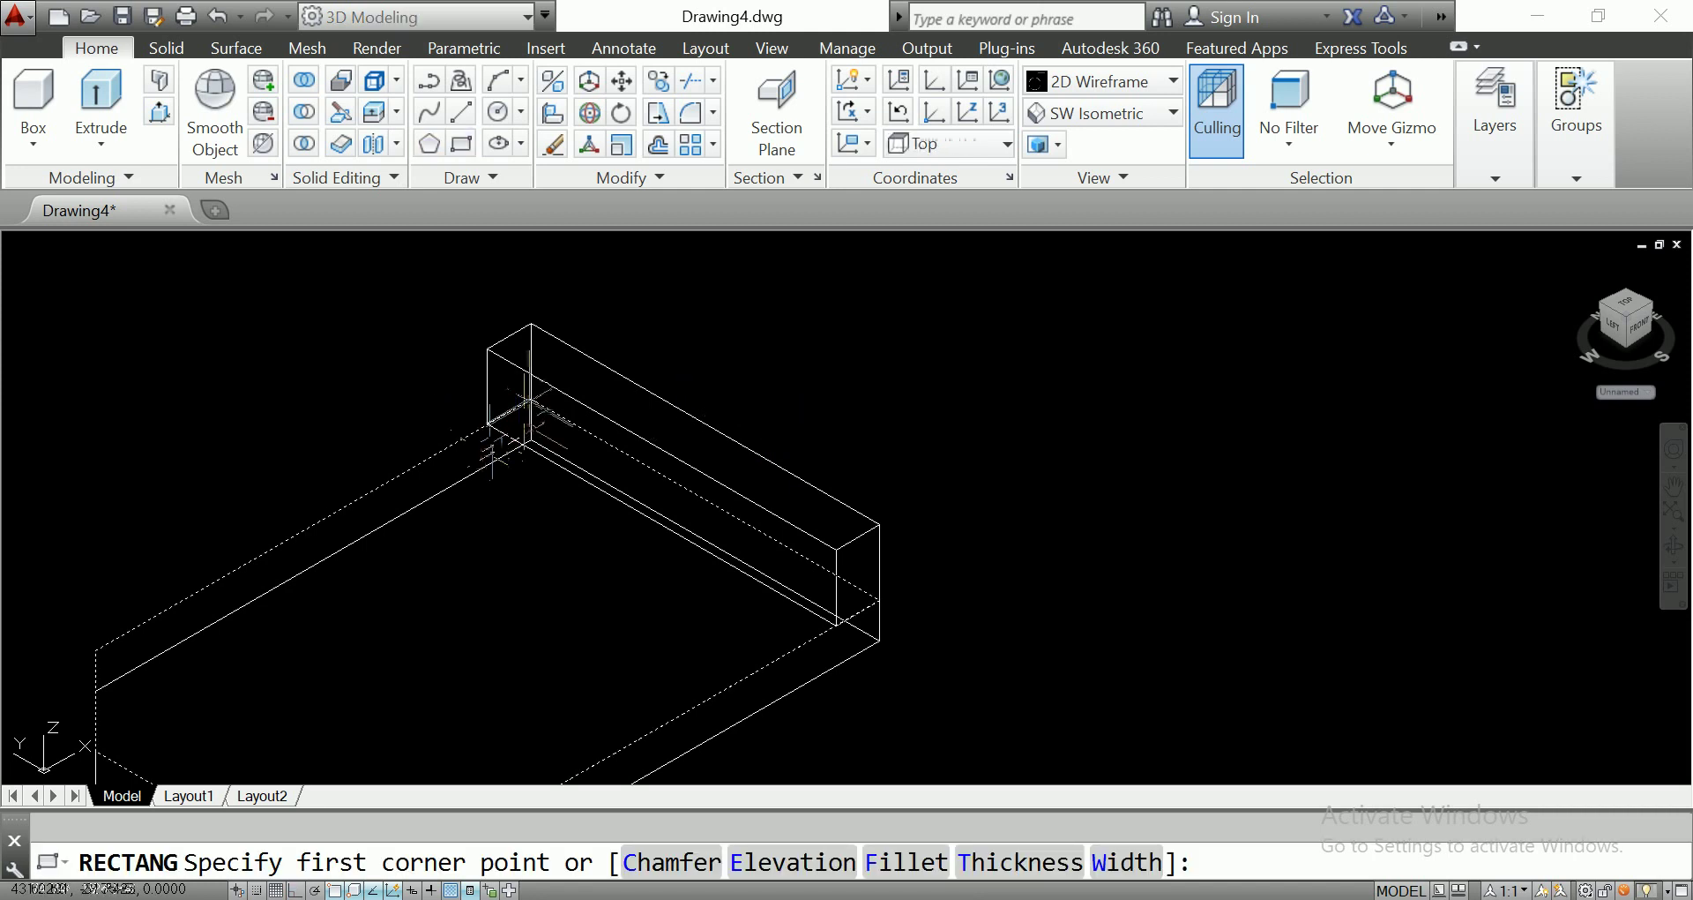
pyautogui.press('Escape')
pyautogui.press('Return')
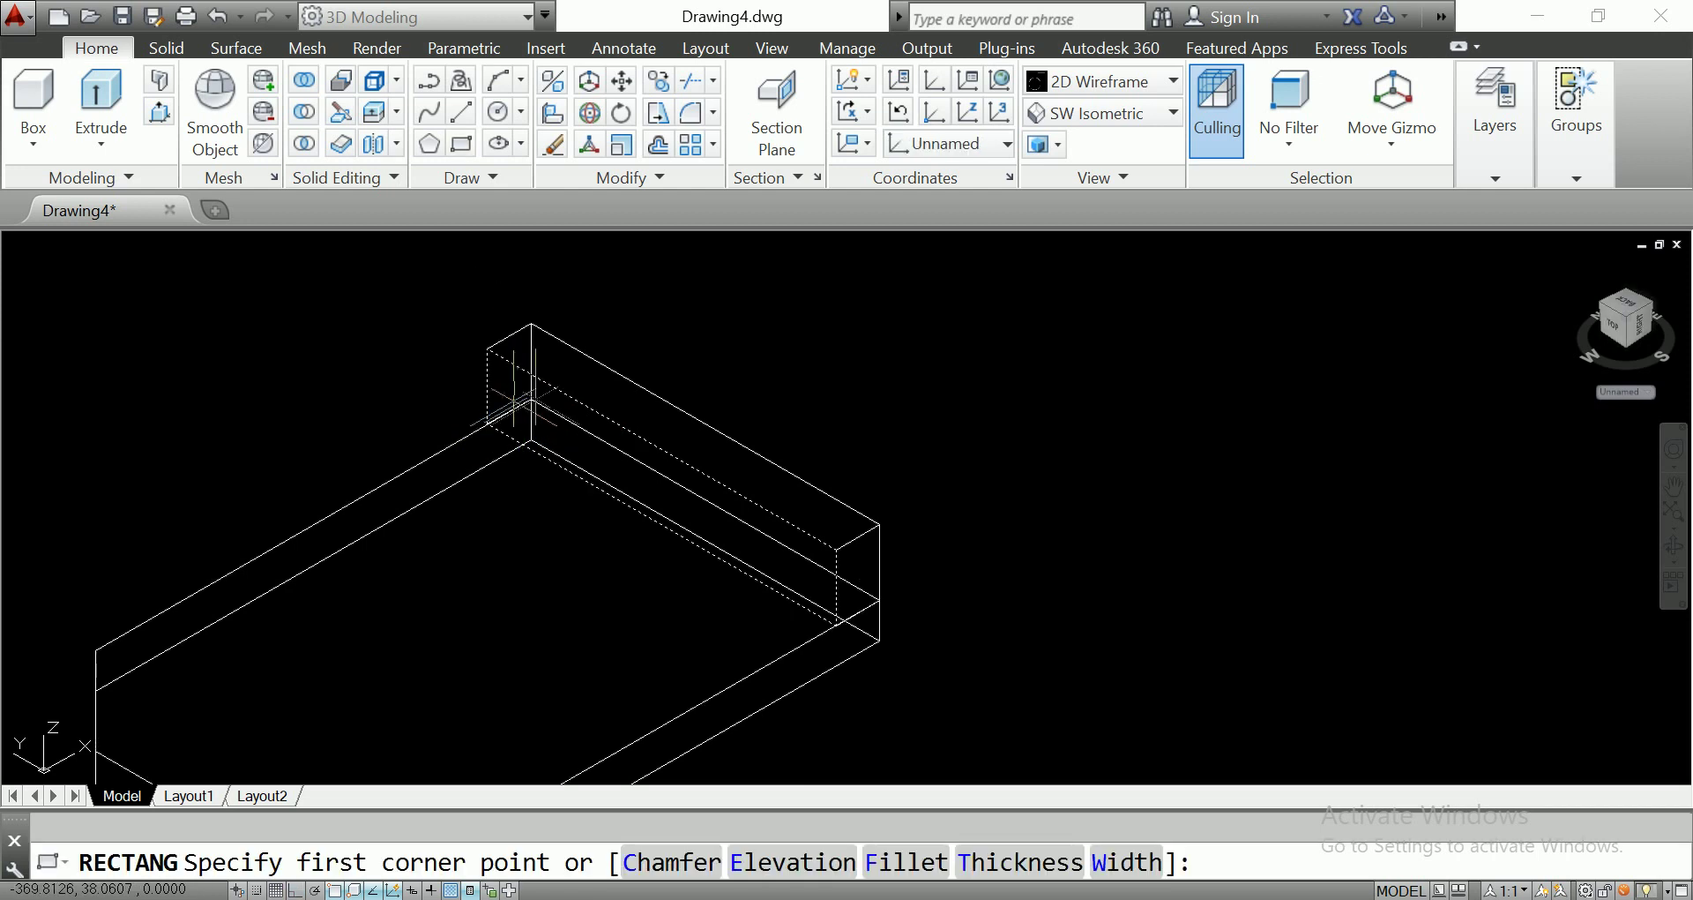
pyautogui.scroll(2, 514, 404)
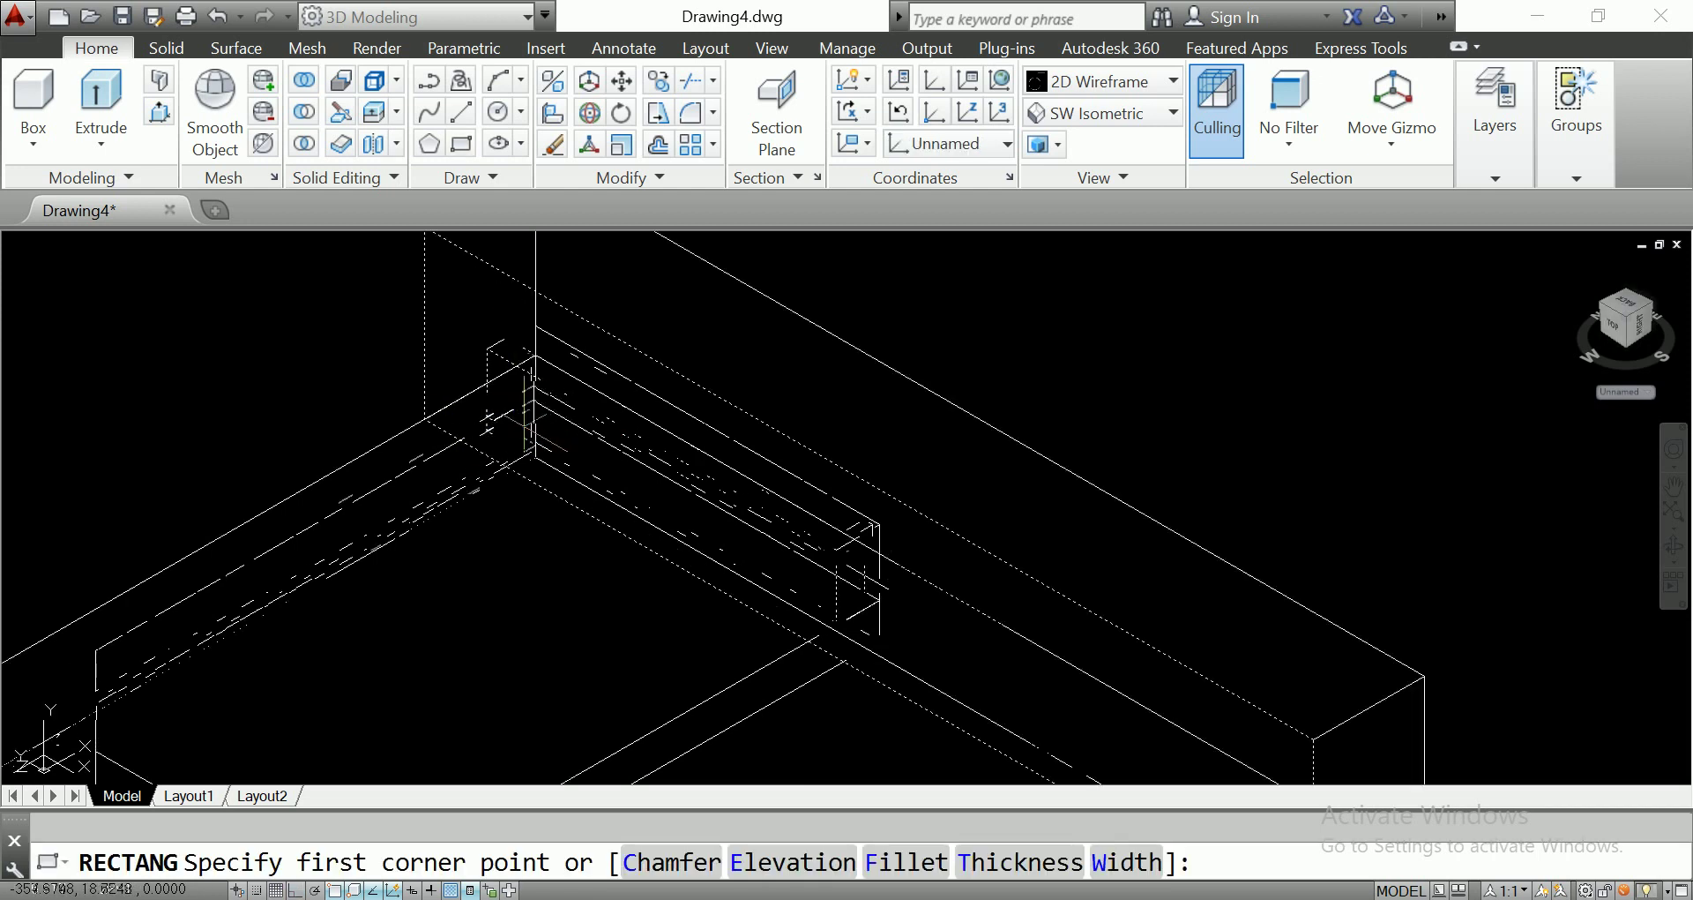
pyautogui.scroll(1, 514, 406)
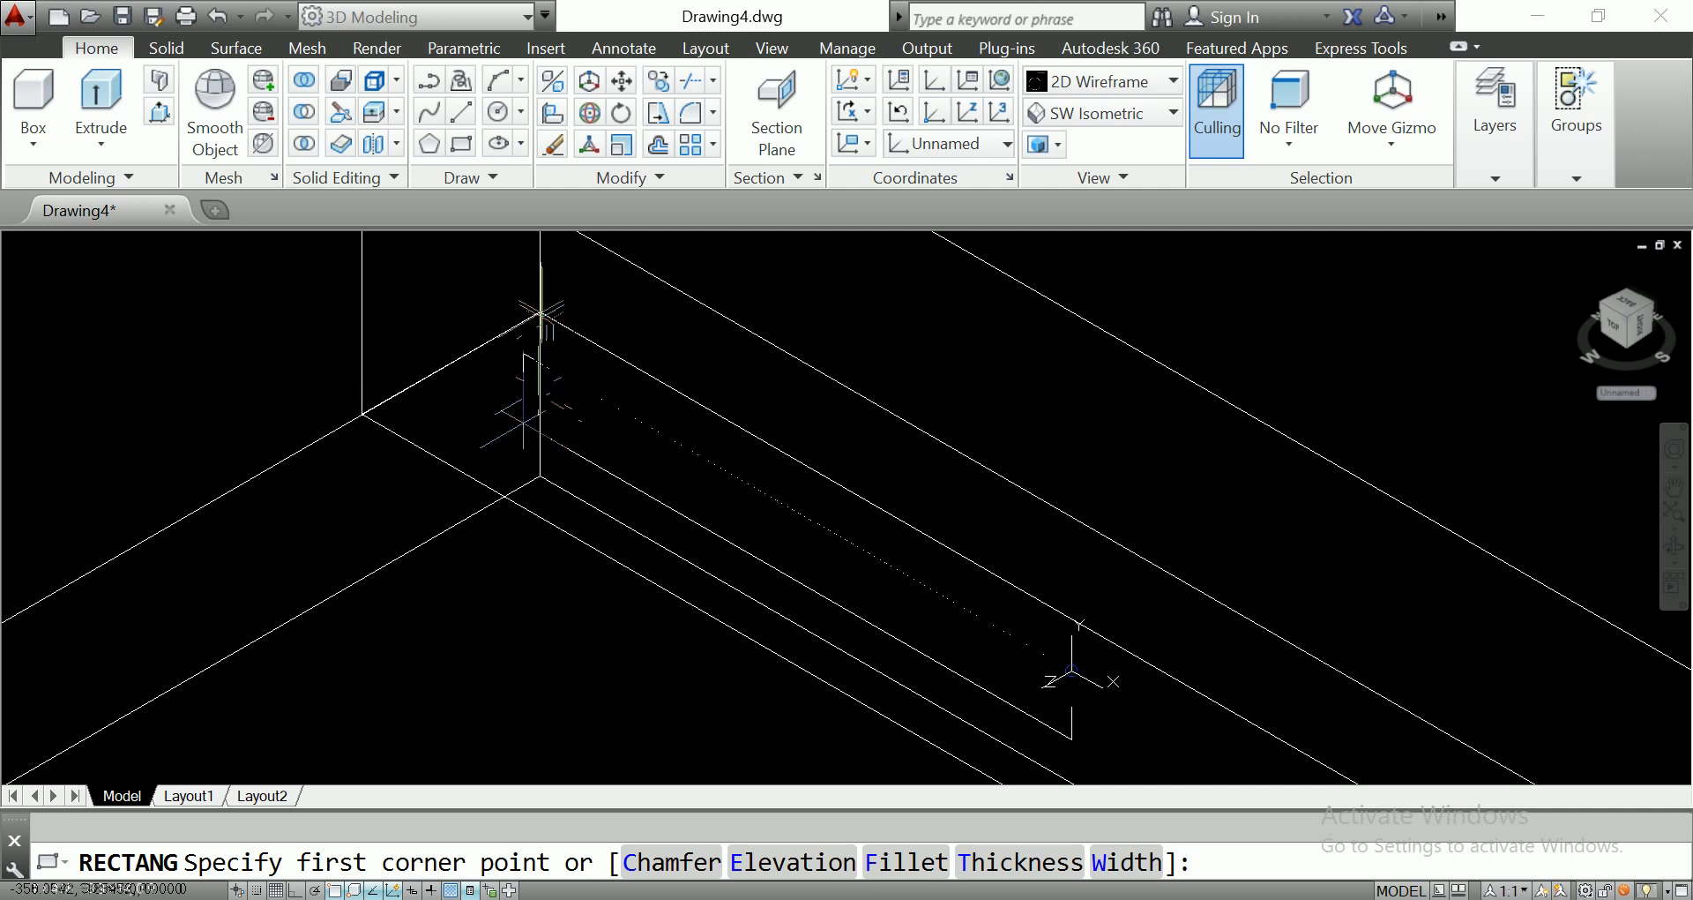
pyautogui.press('Escape')
pyautogui.scroll(-2, 557, 376)
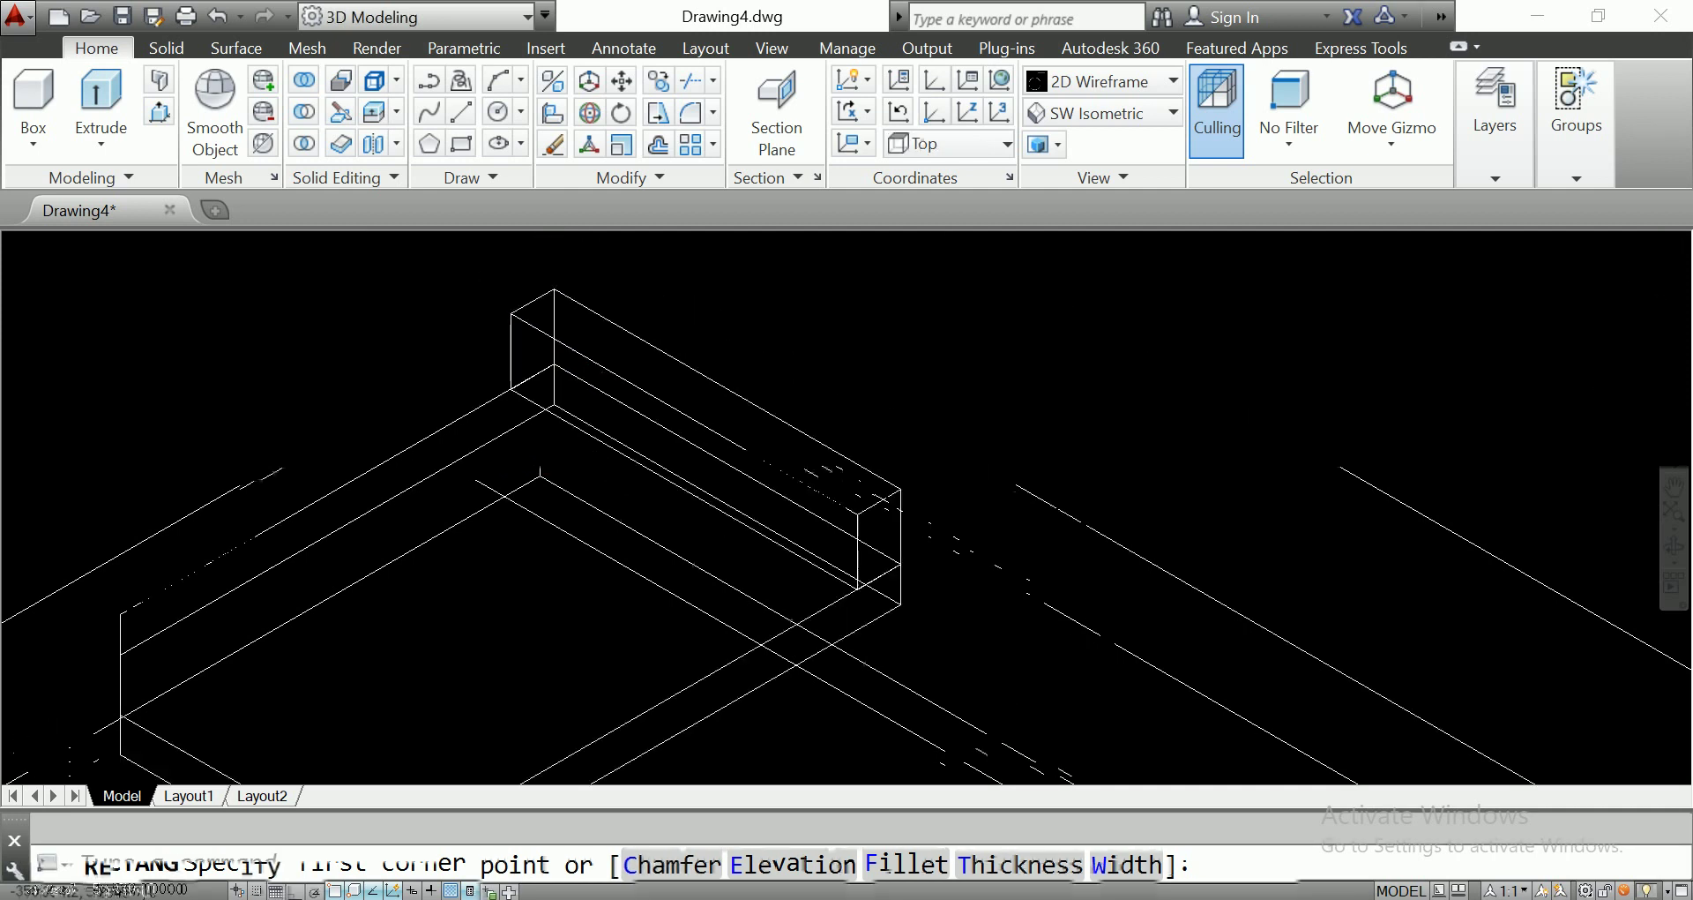
pyautogui.scroll(2, 529, 493)
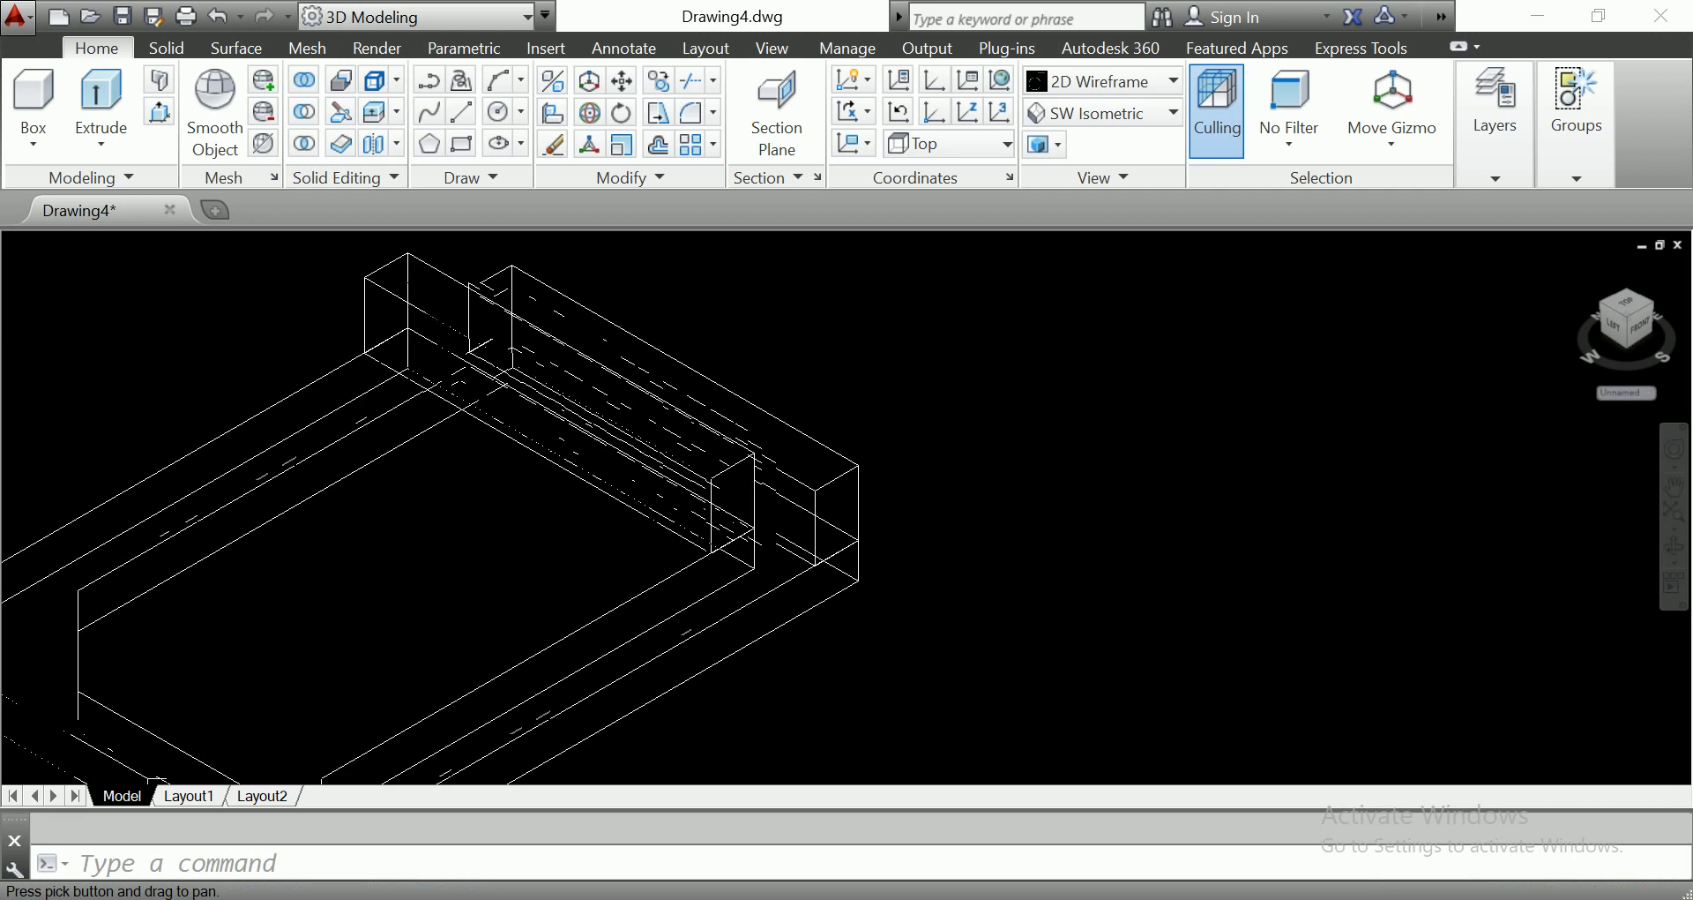
pyautogui.moveTo(835, 465); pyautogui.dragTo(730, 453, button='middle')
pyautogui.scroll(1, 730, 453)
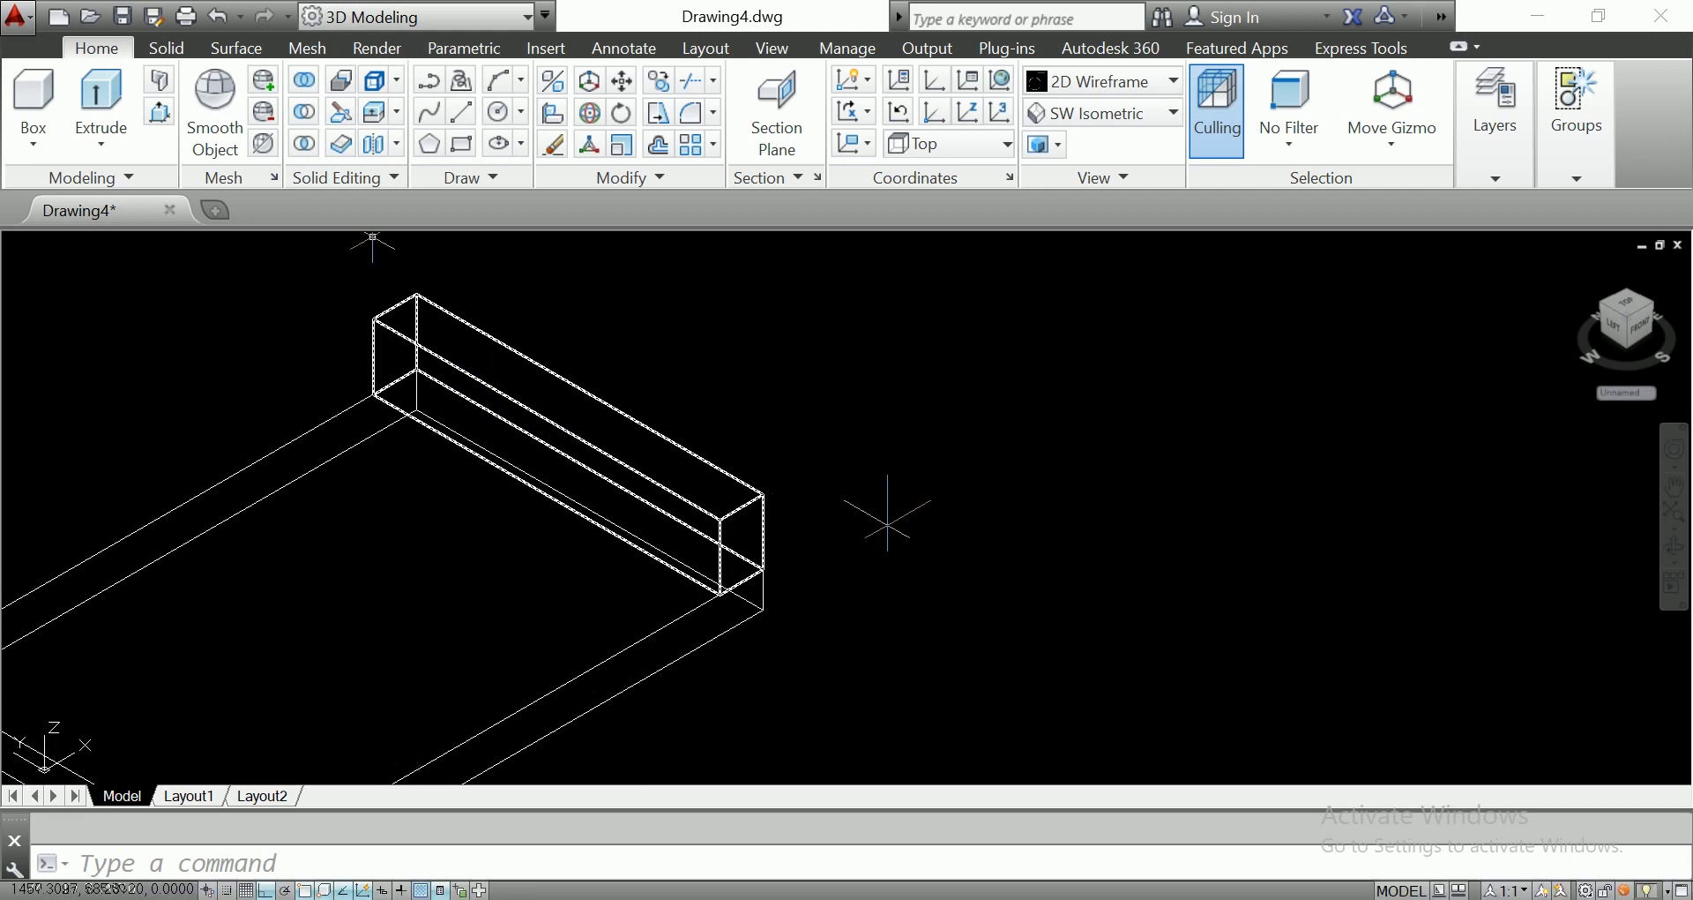
# Draw a thin rectangle 200 long using the rectangle's Dimensions option.
pyautogui.write('rec')
pyautogui.press('Return')
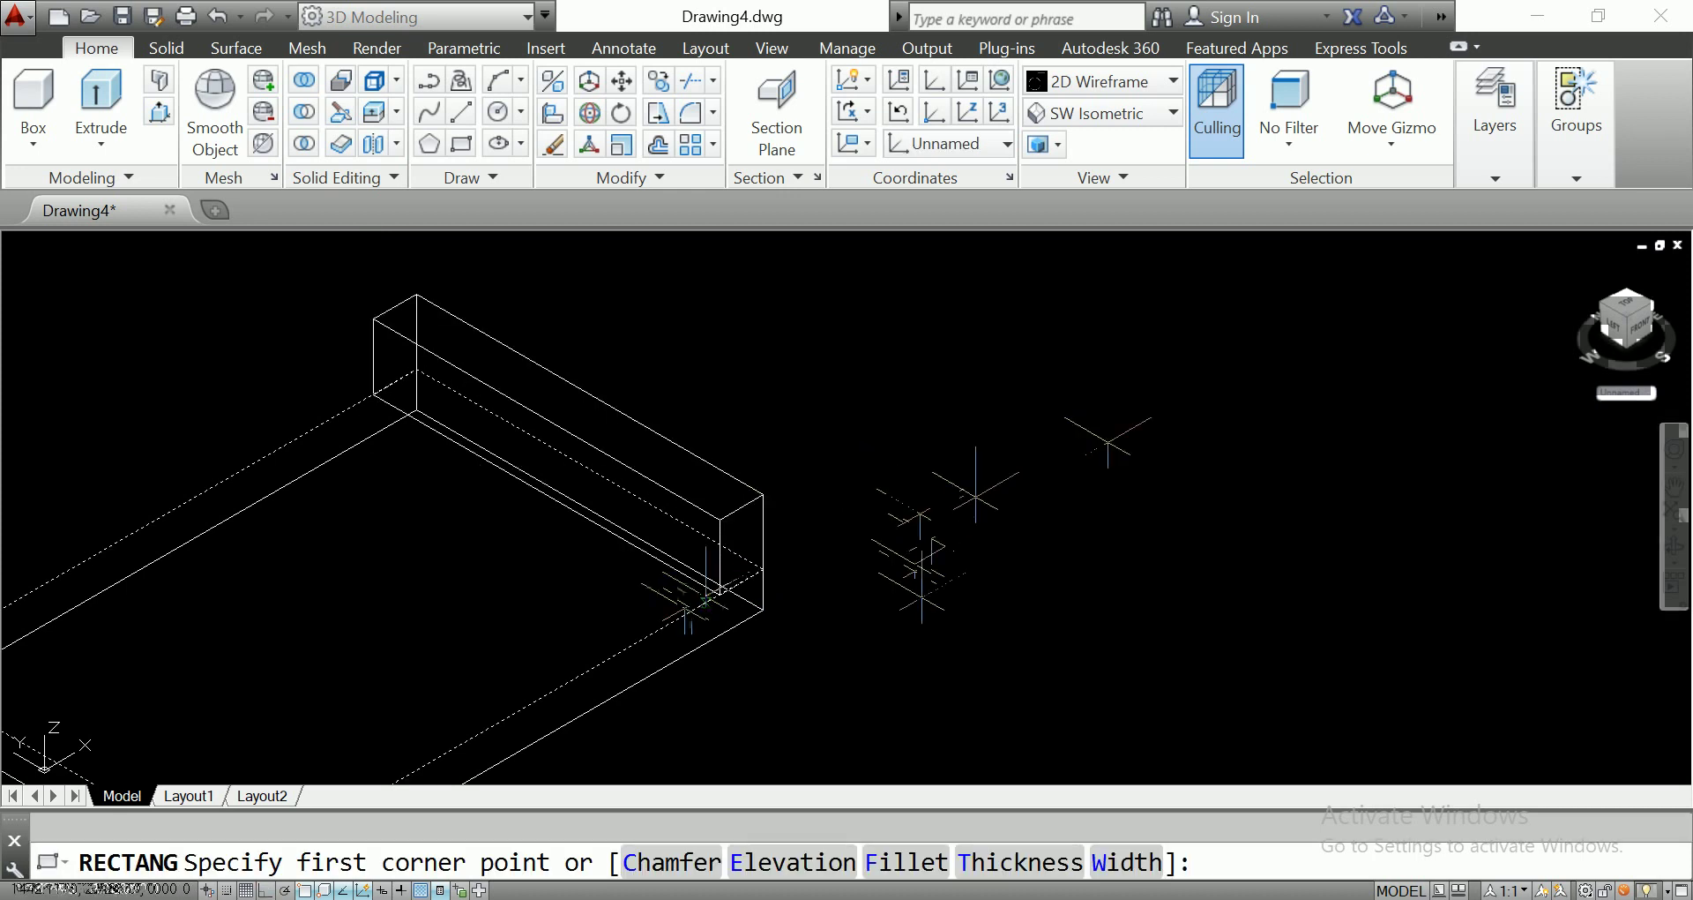
pyautogui.click(1138, 438)
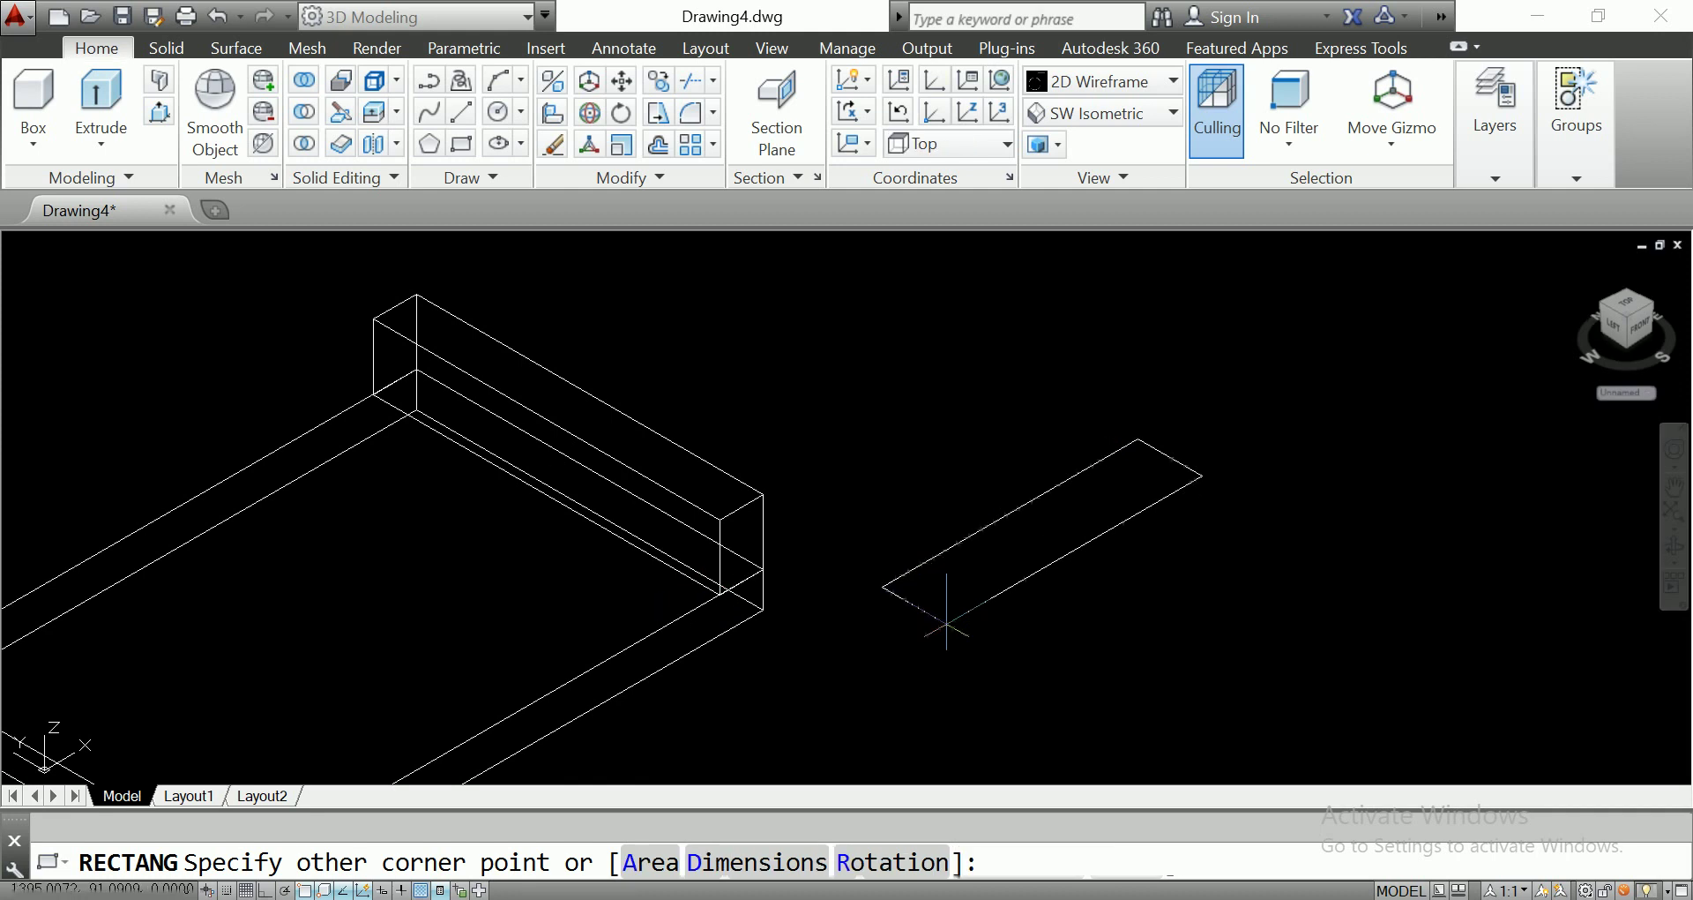
pyautogui.write('d')
pyautogui.press('Return')
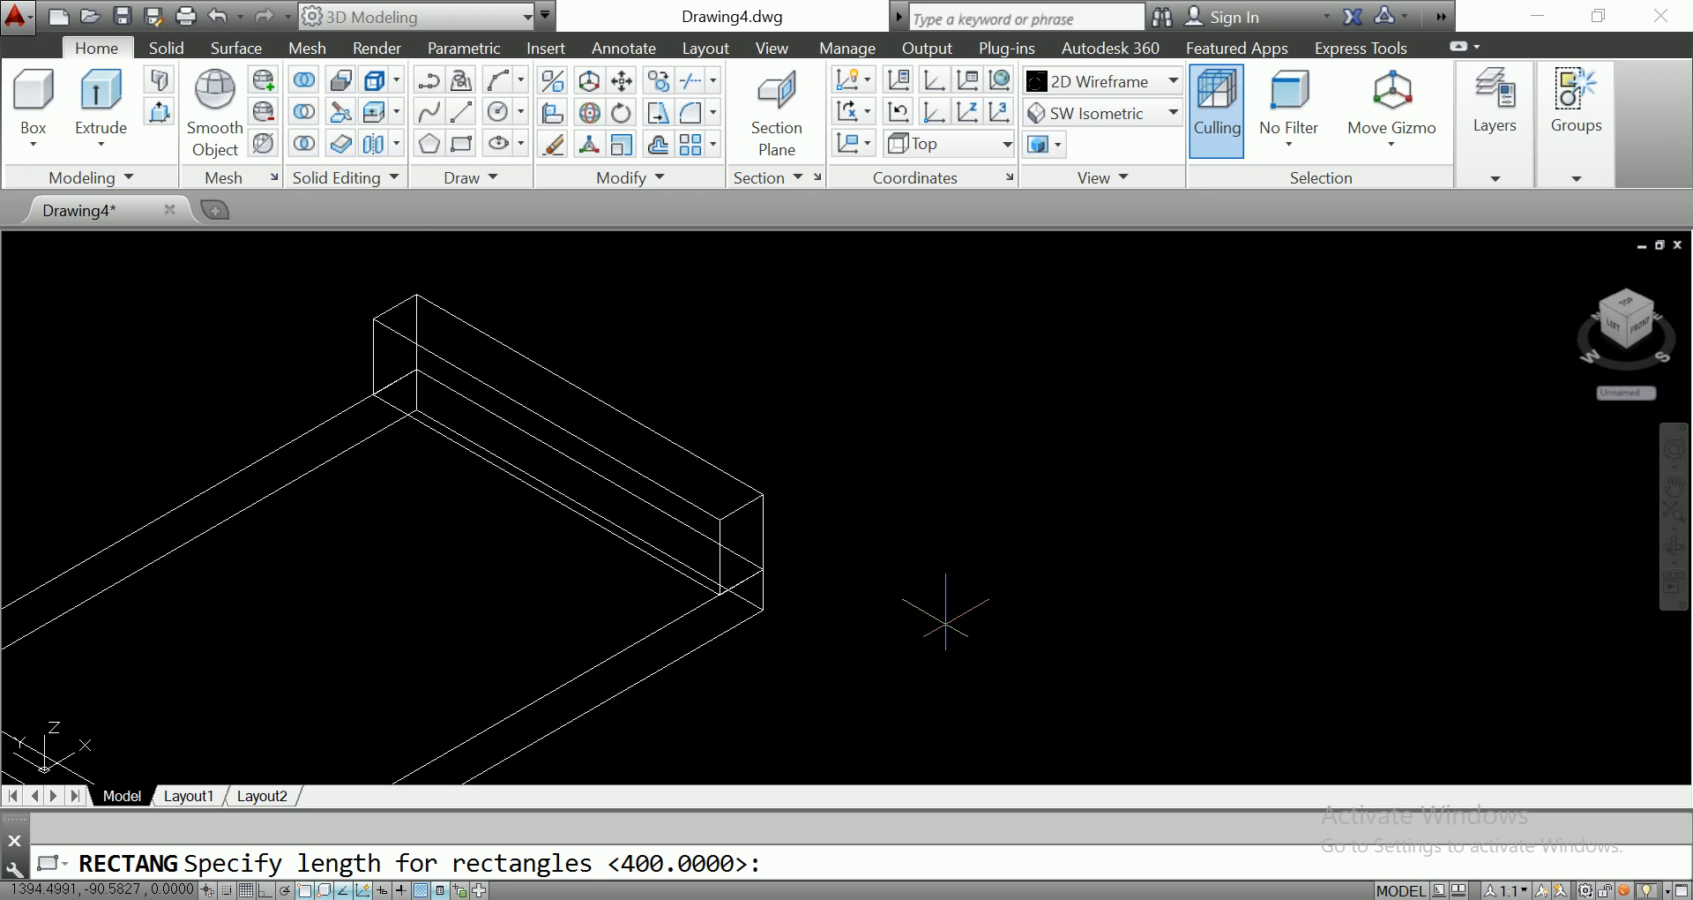
pyautogui.write('200')
pyautogui.press('Return')
pyautogui.write('7')
pyautogui.press('BackSpace')
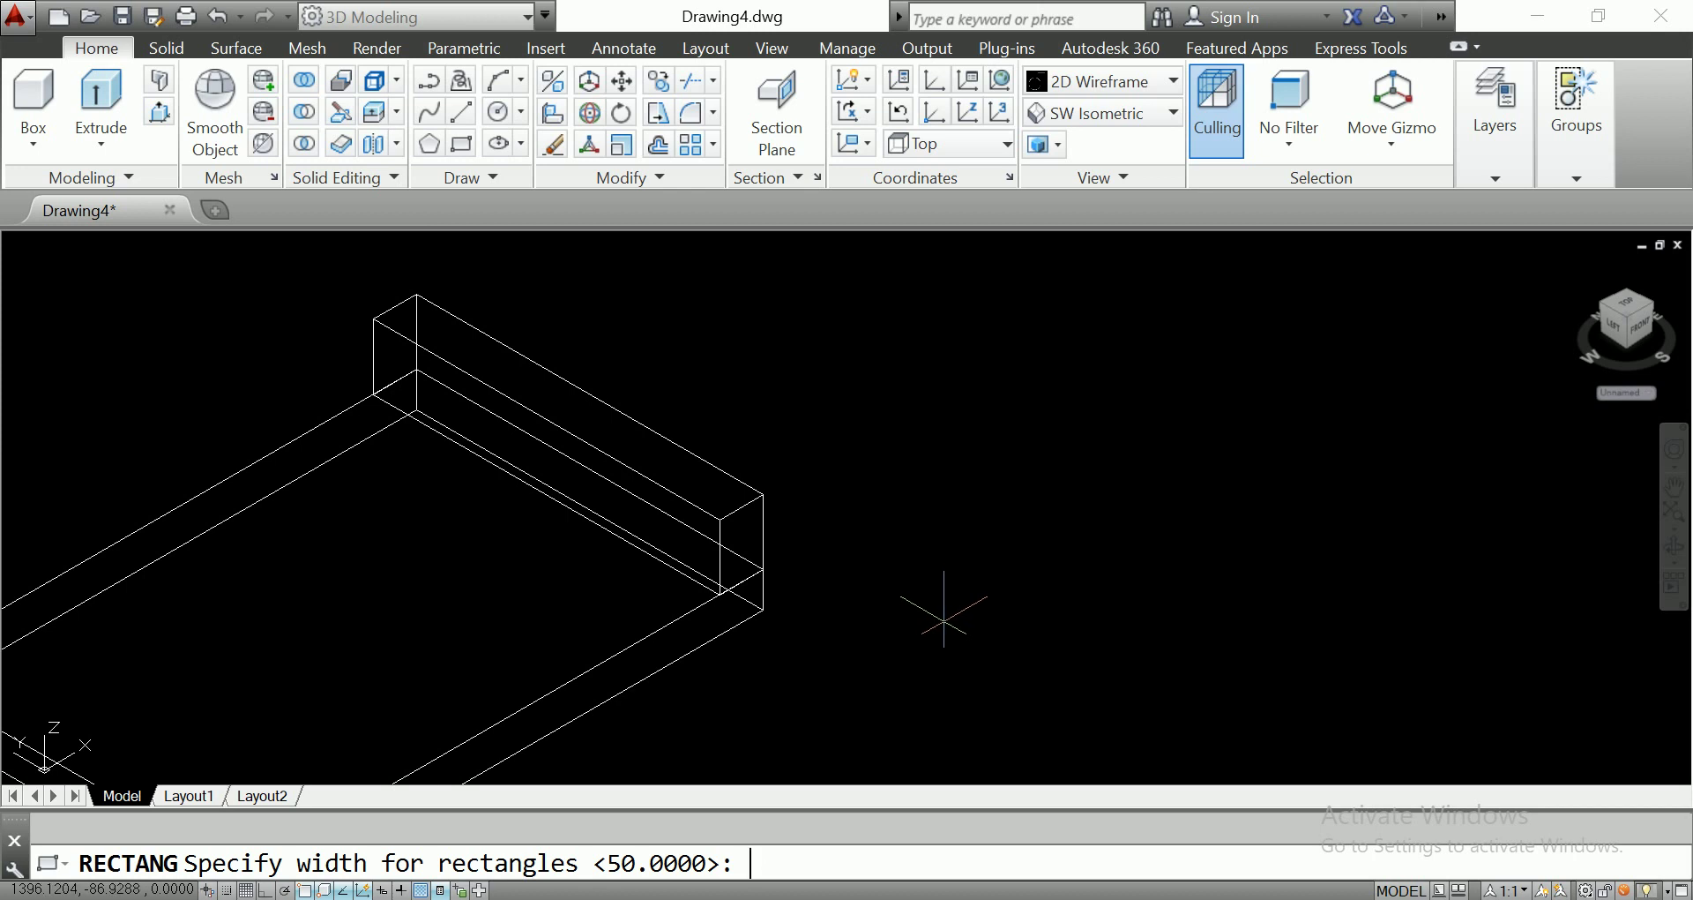
pyautogui.press('Return')
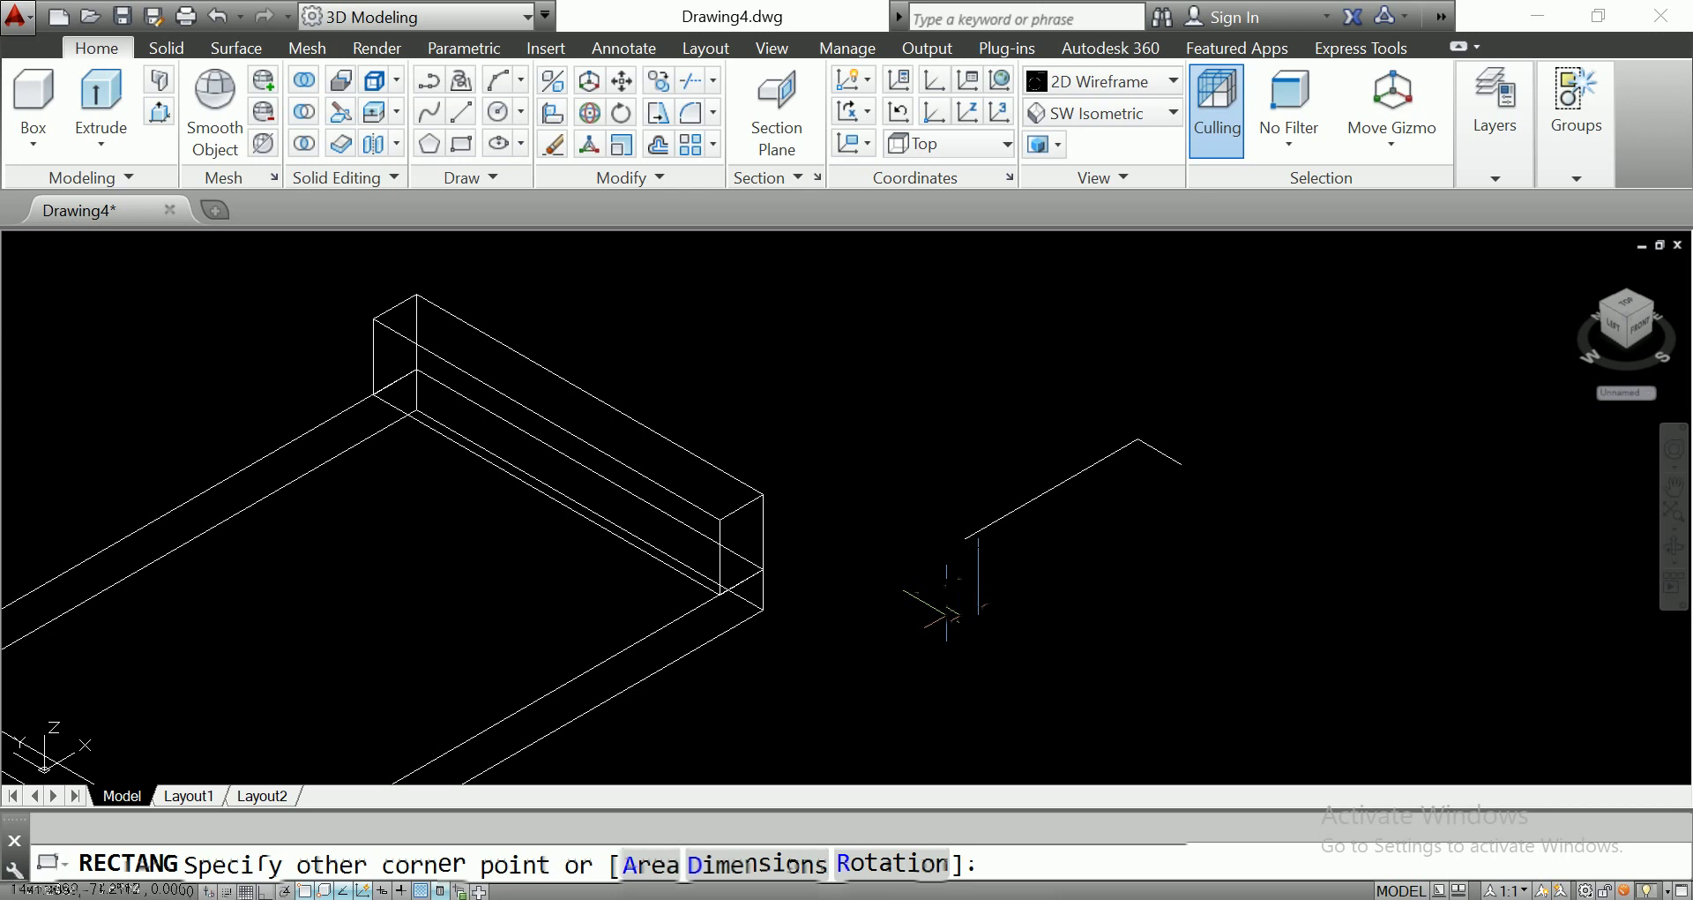
pyautogui.click(947, 613)
# Move the 200-long rectangle by its corner onto the slab corner beside the rail block.
pyautogui.click(982, 522)
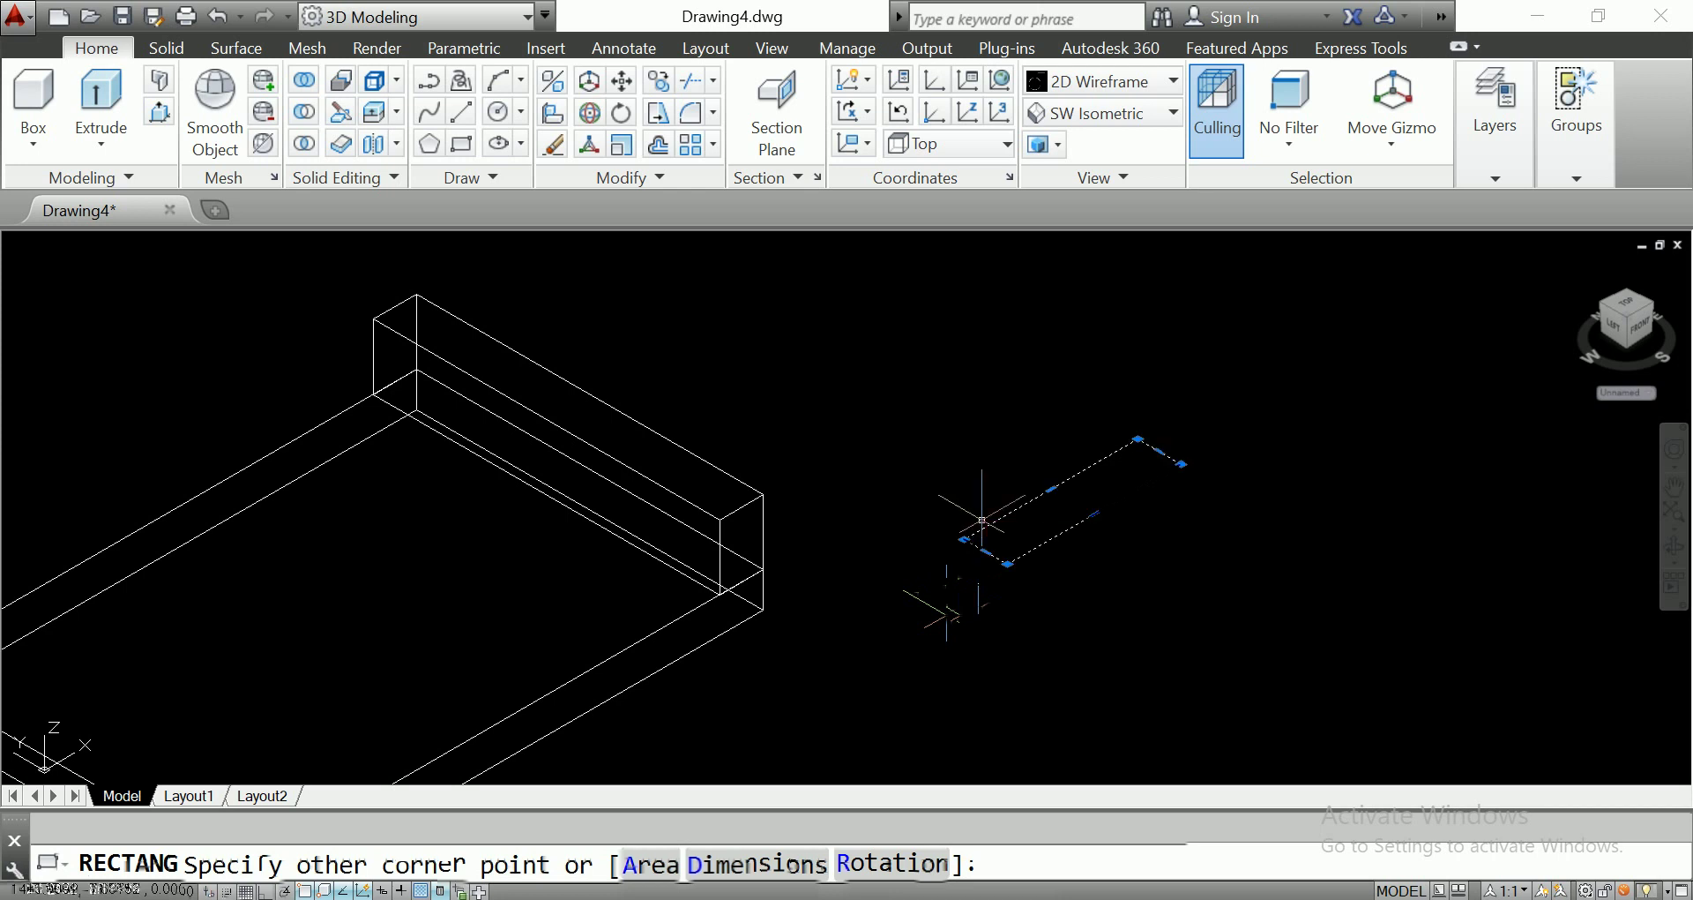
pyautogui.write('m')
pyautogui.press('Return')
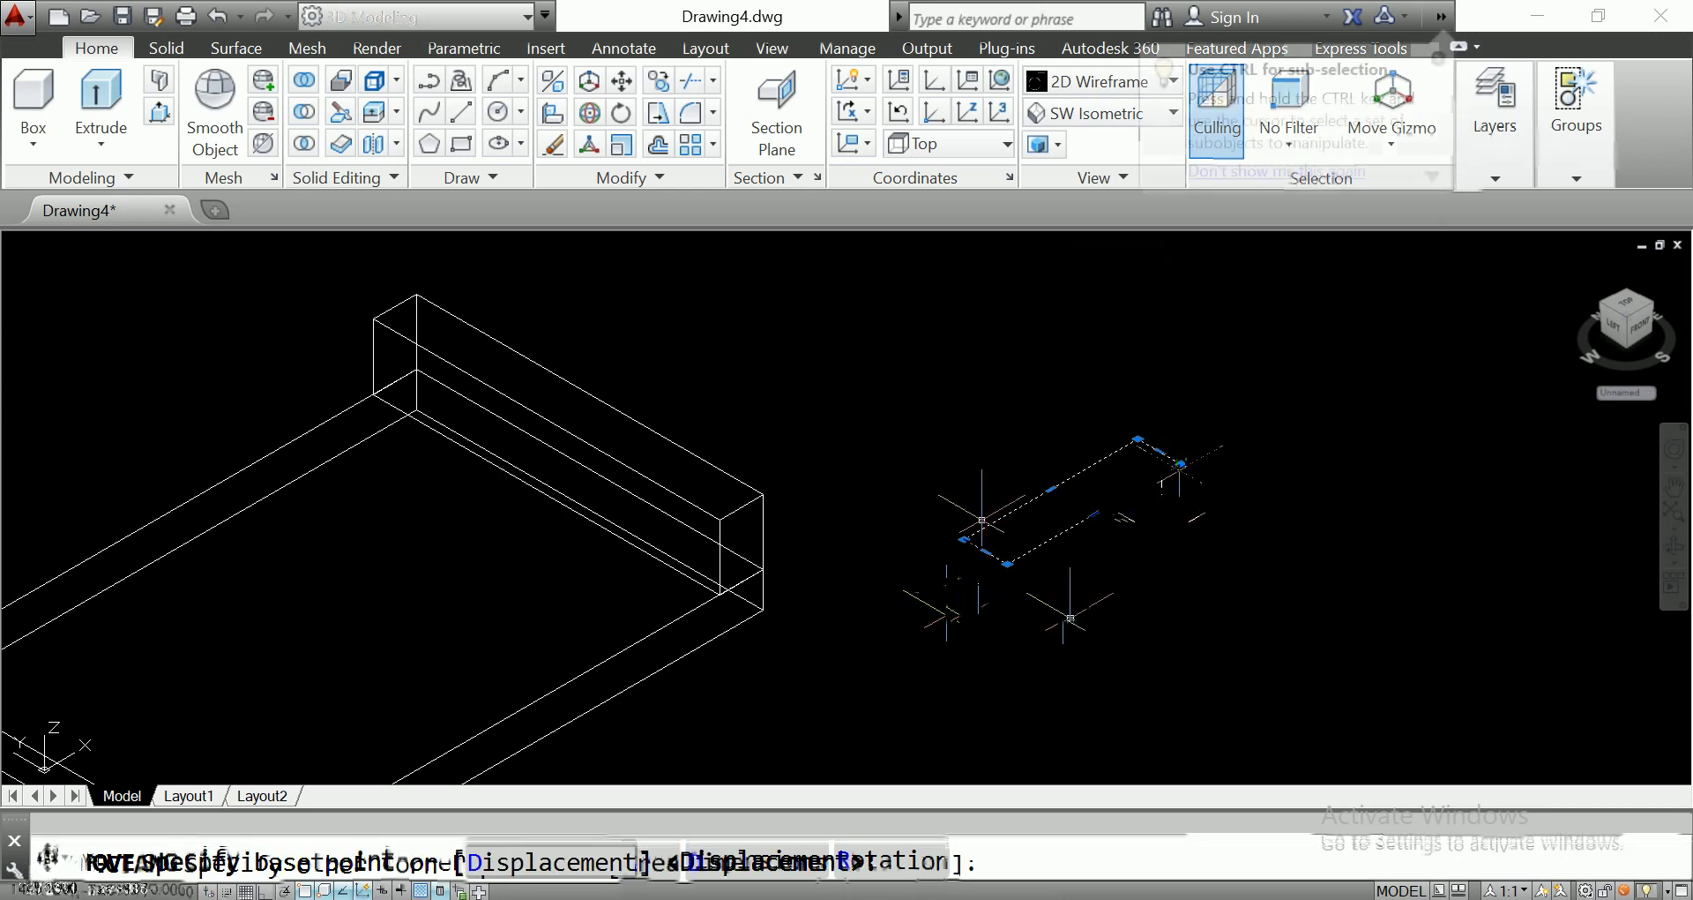
pyautogui.click(1181, 462)
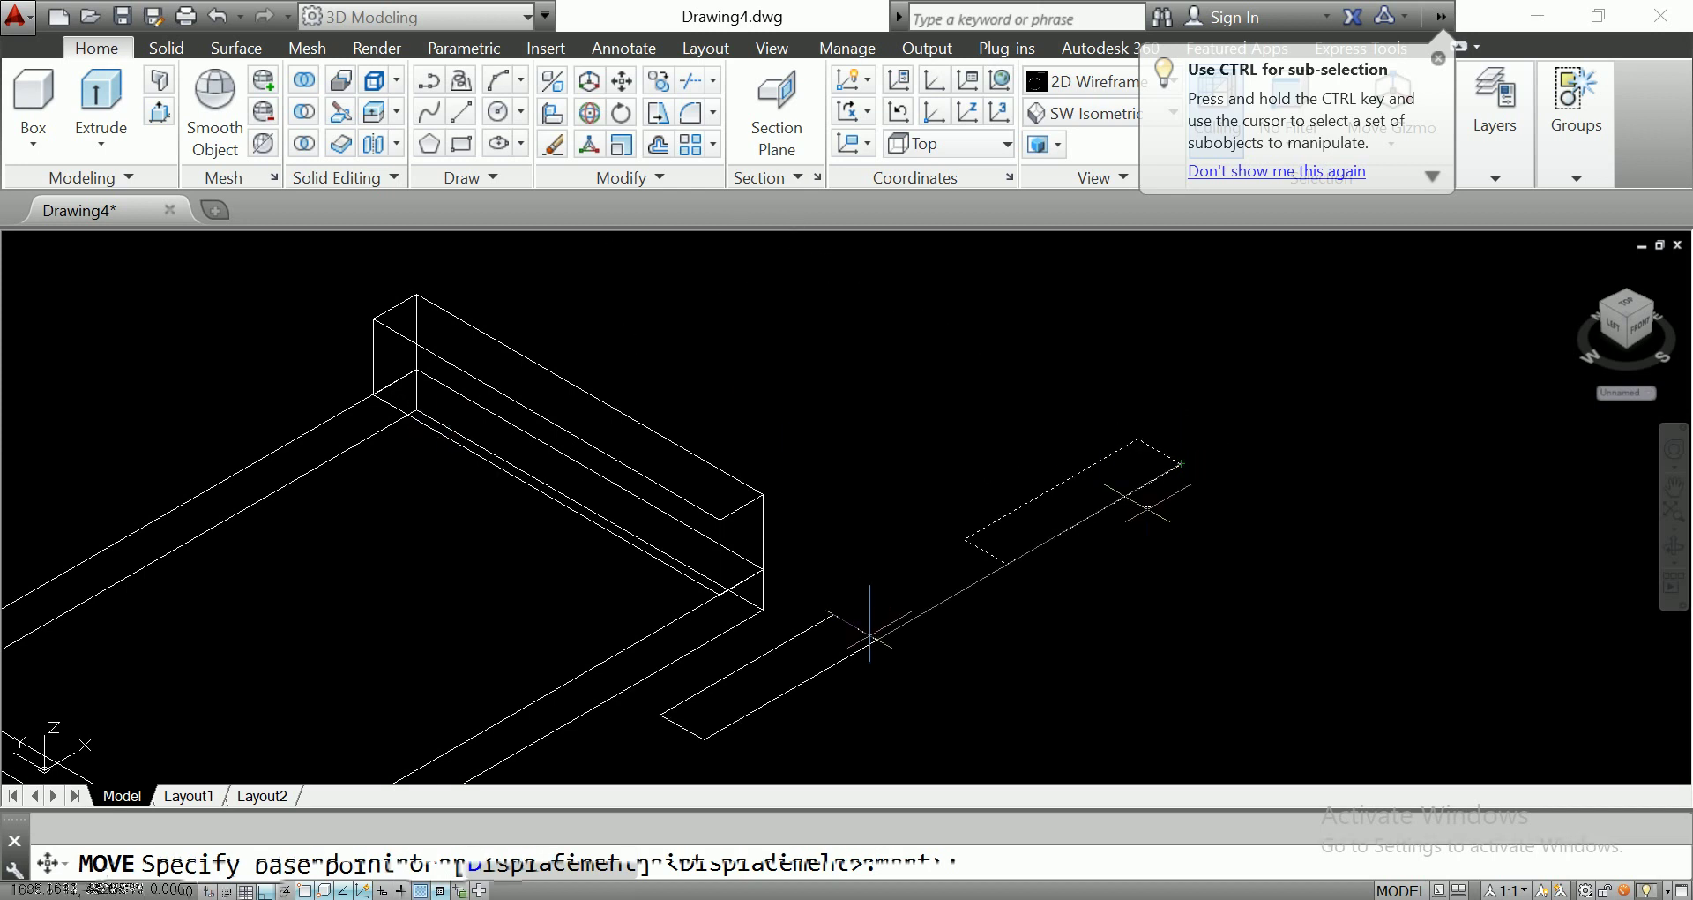
pyautogui.press('Escape')
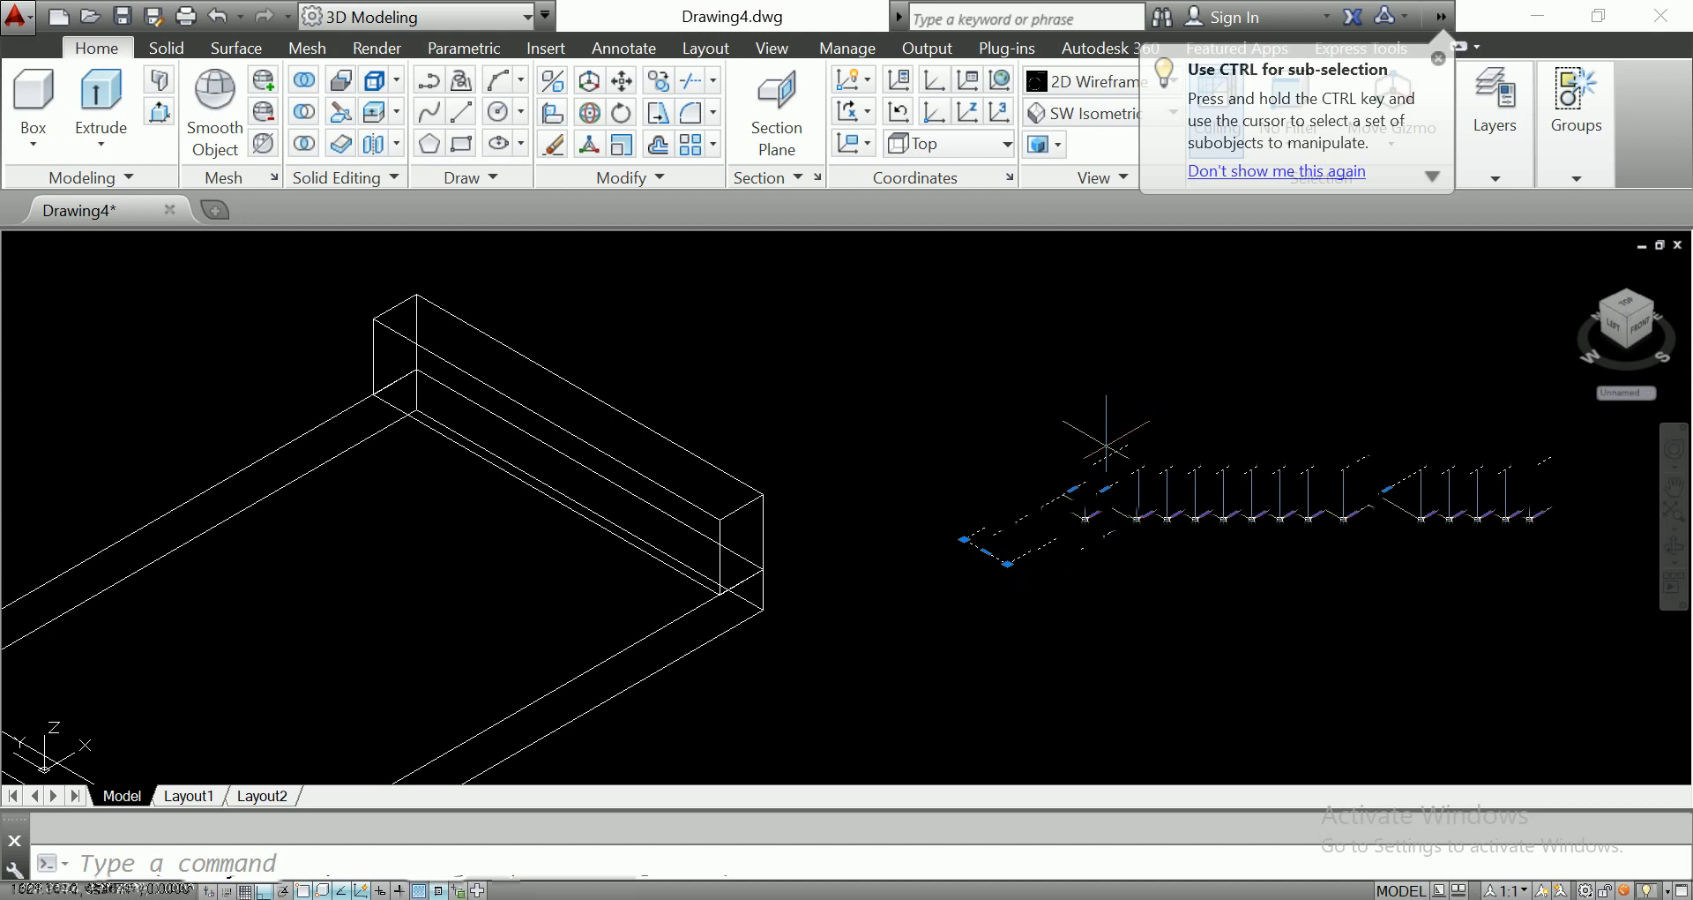
pyautogui.press('space')
pyautogui.click(1137, 438)
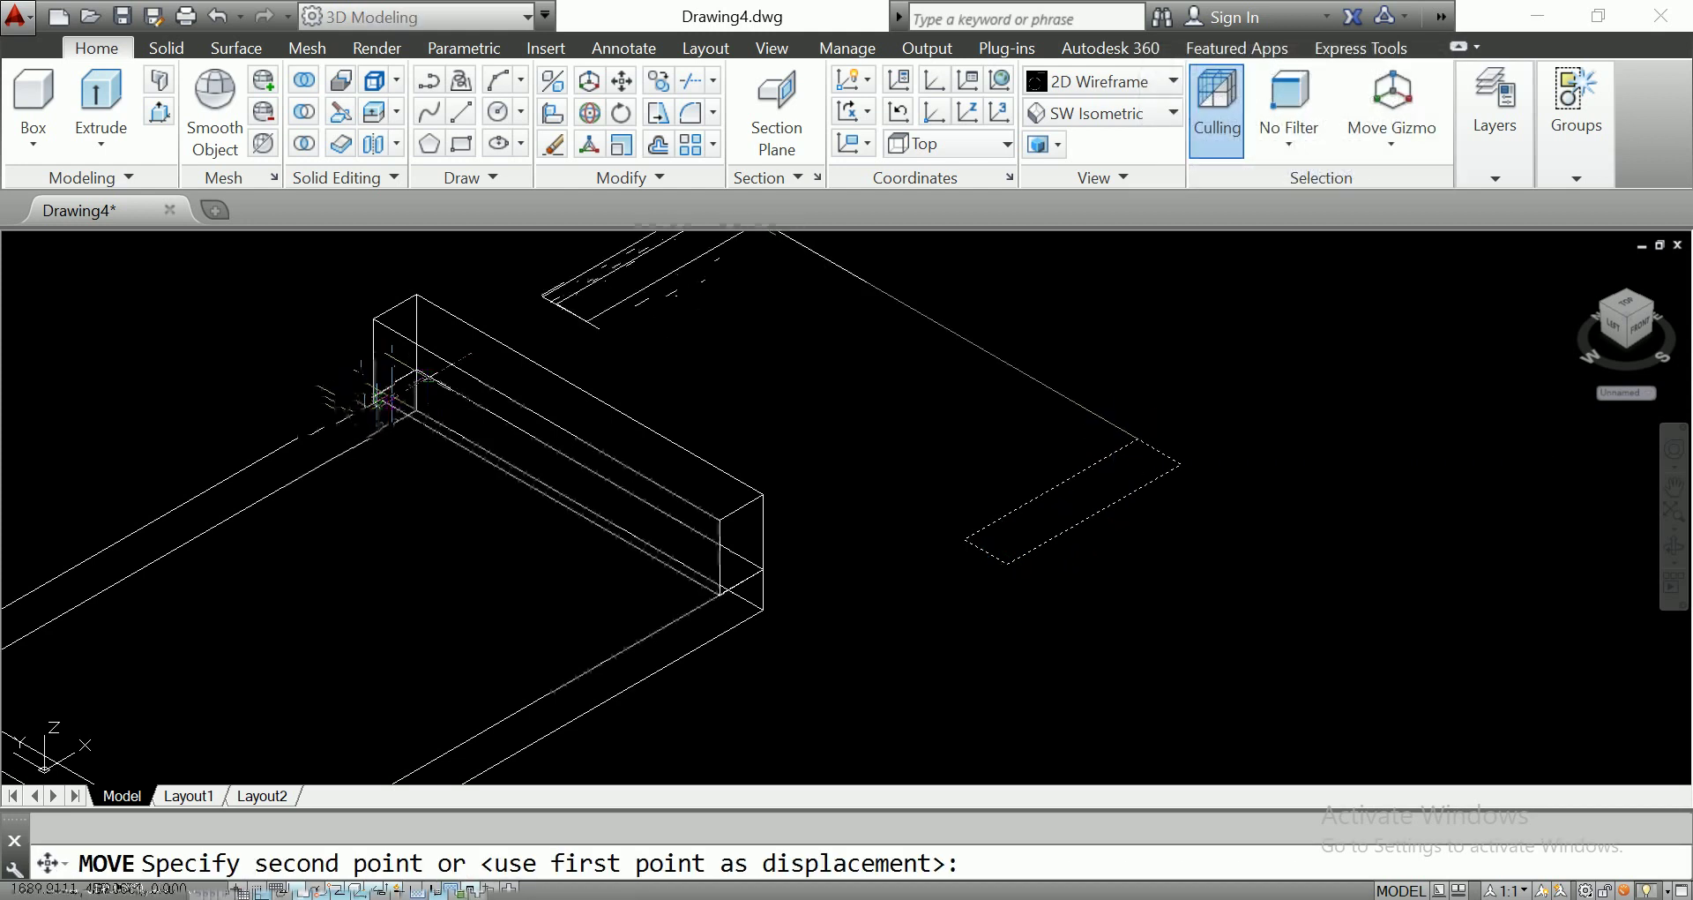
pyautogui.click(417, 370)
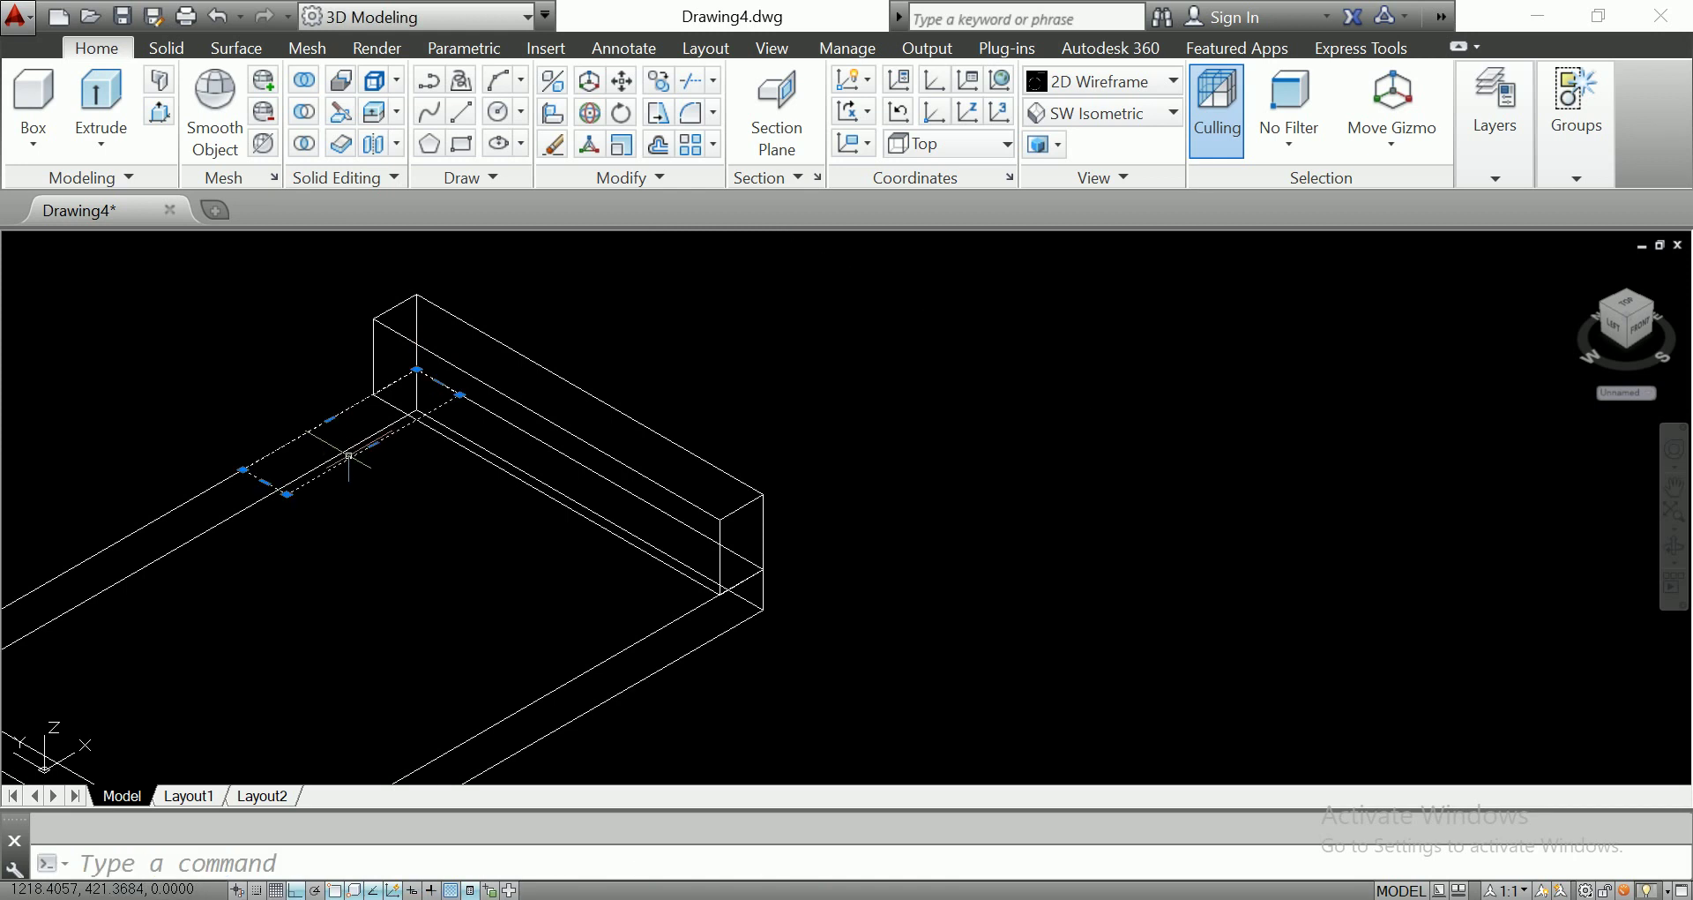
pyautogui.moveTo(535, 663); pyautogui.dragTo(488, 660, button='middle')
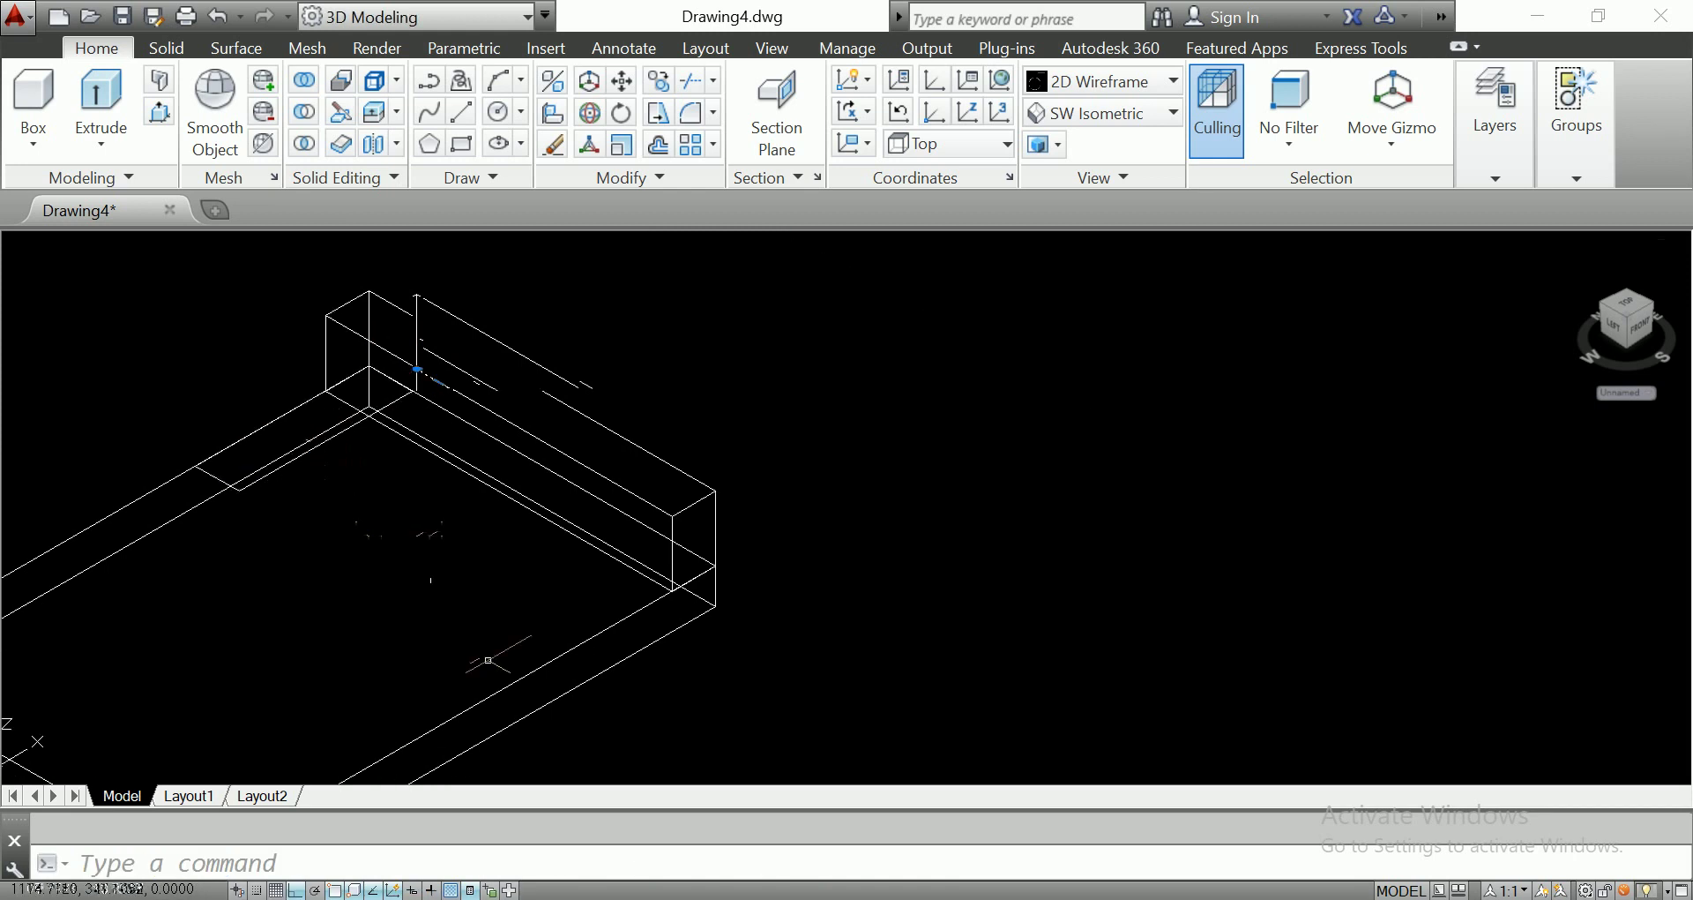
# Copy the 200-long rectangle to the slab's far end near the rail block's front.
pyautogui.write('c')
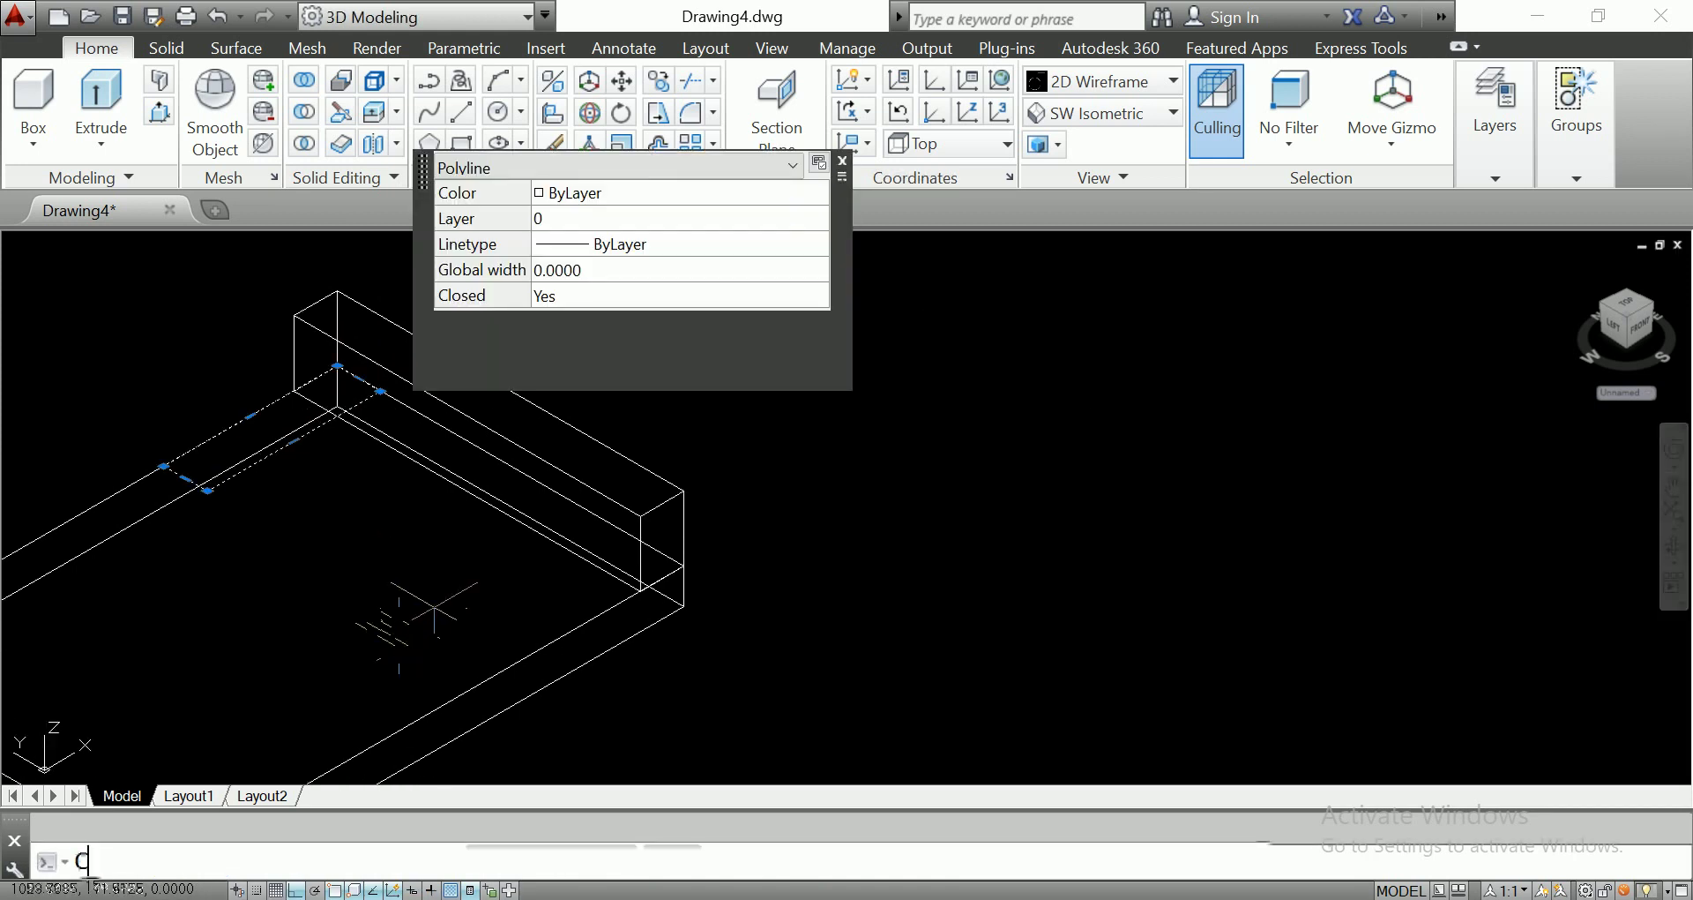
pyautogui.write('o')
pyautogui.press('Return')
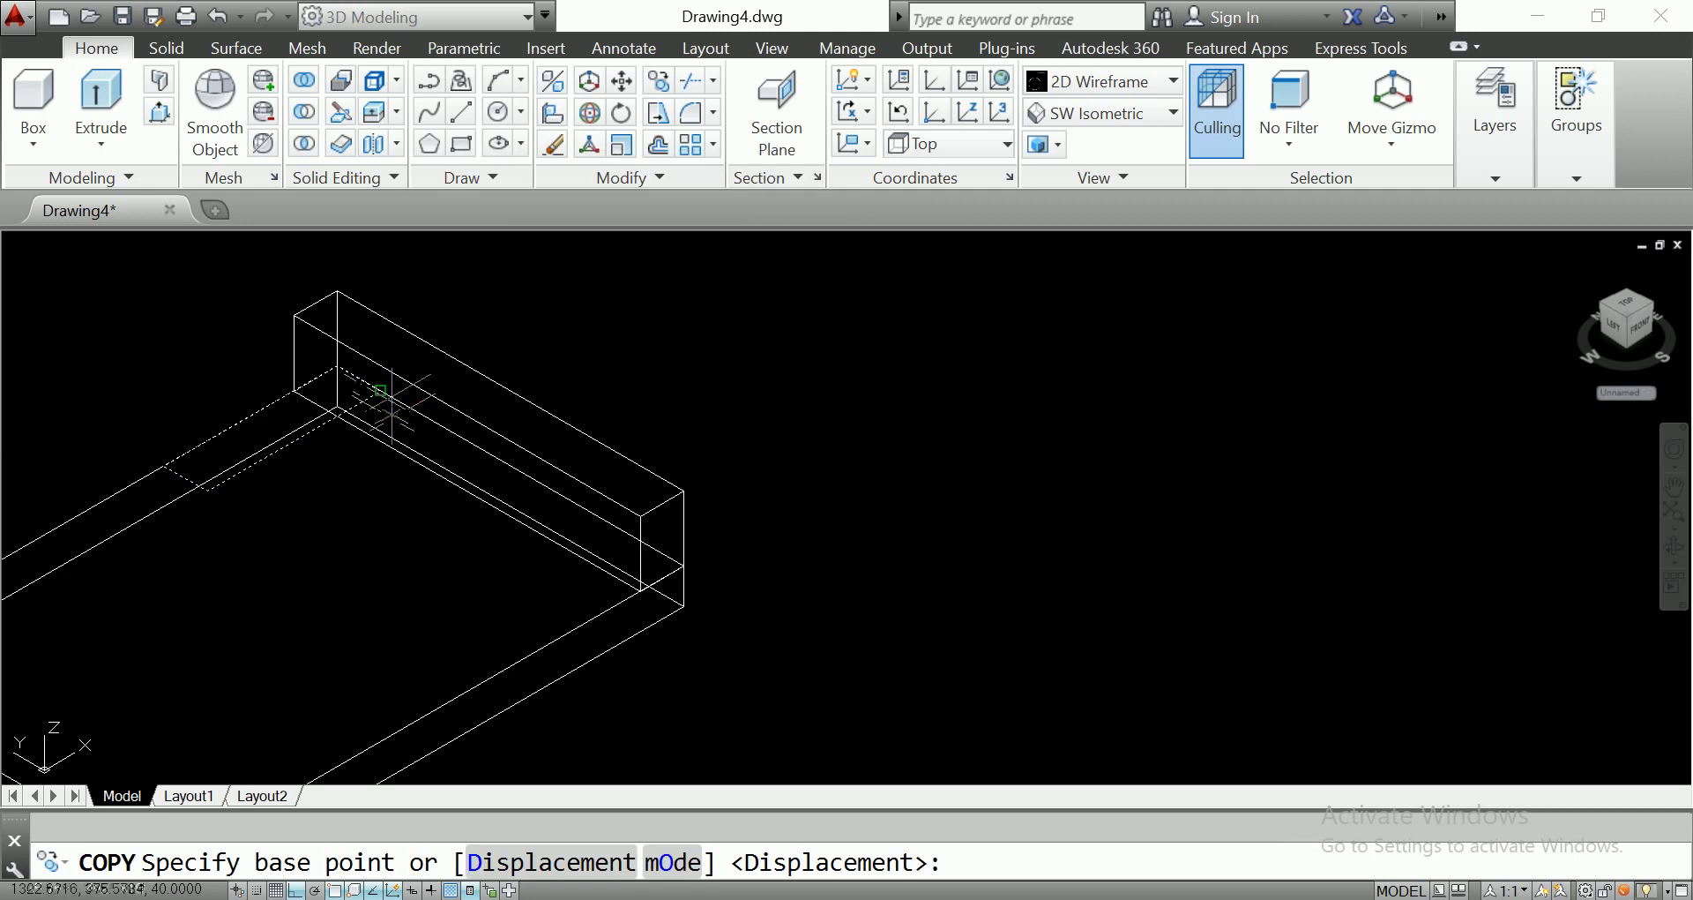
pyautogui.click(380, 390)
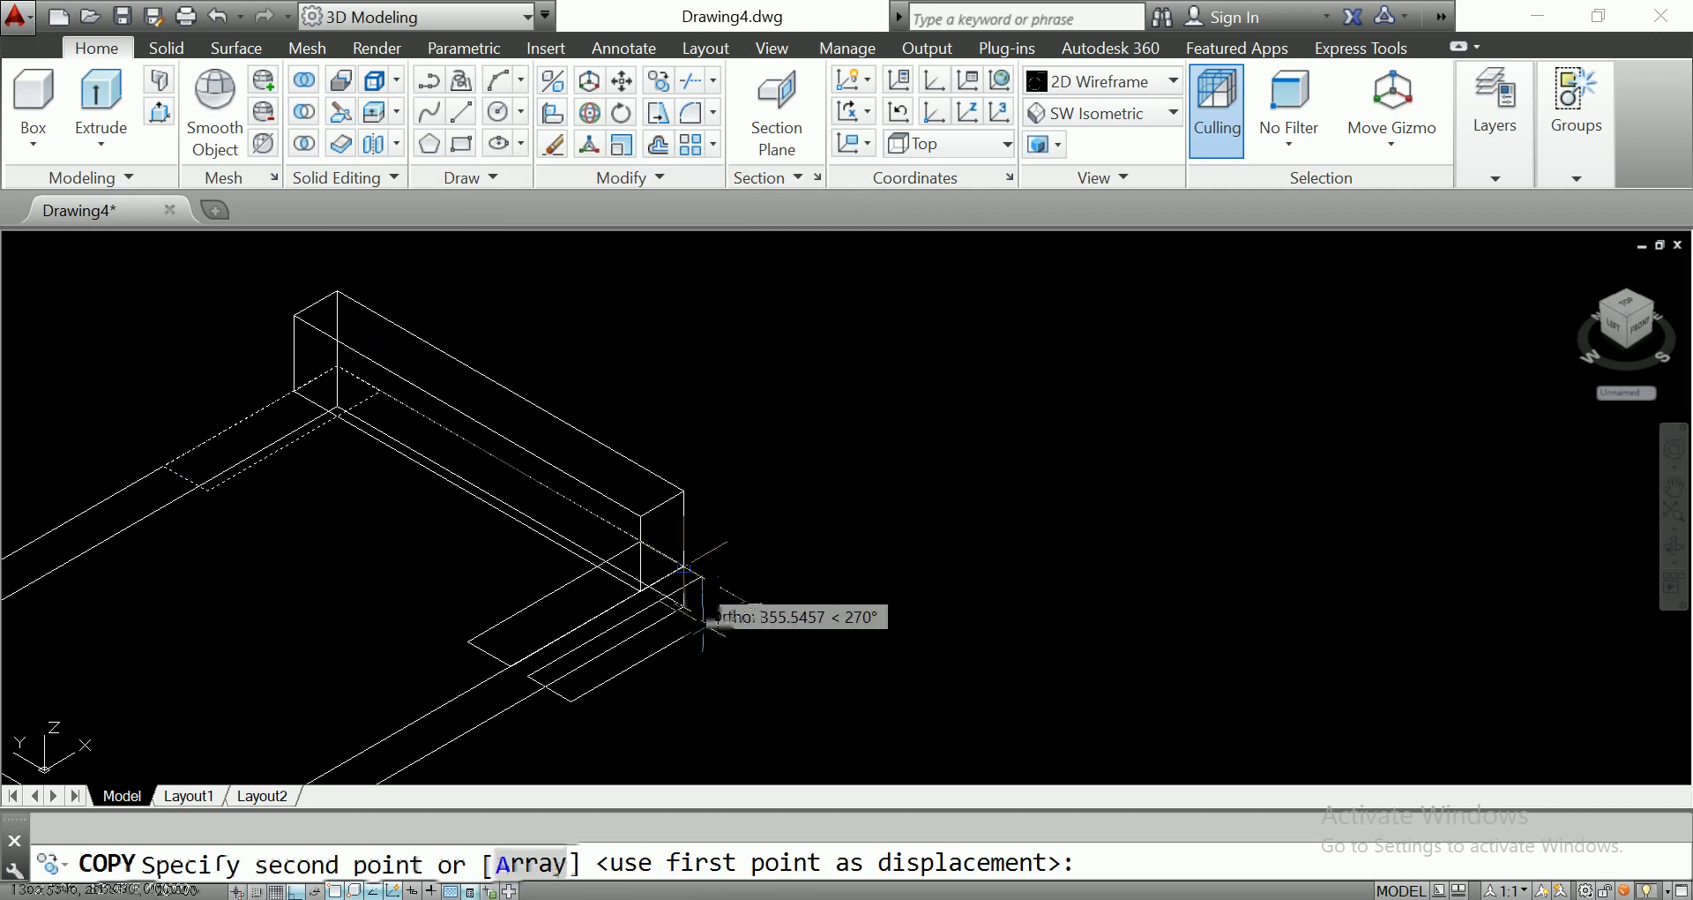
pyautogui.click(705, 607)
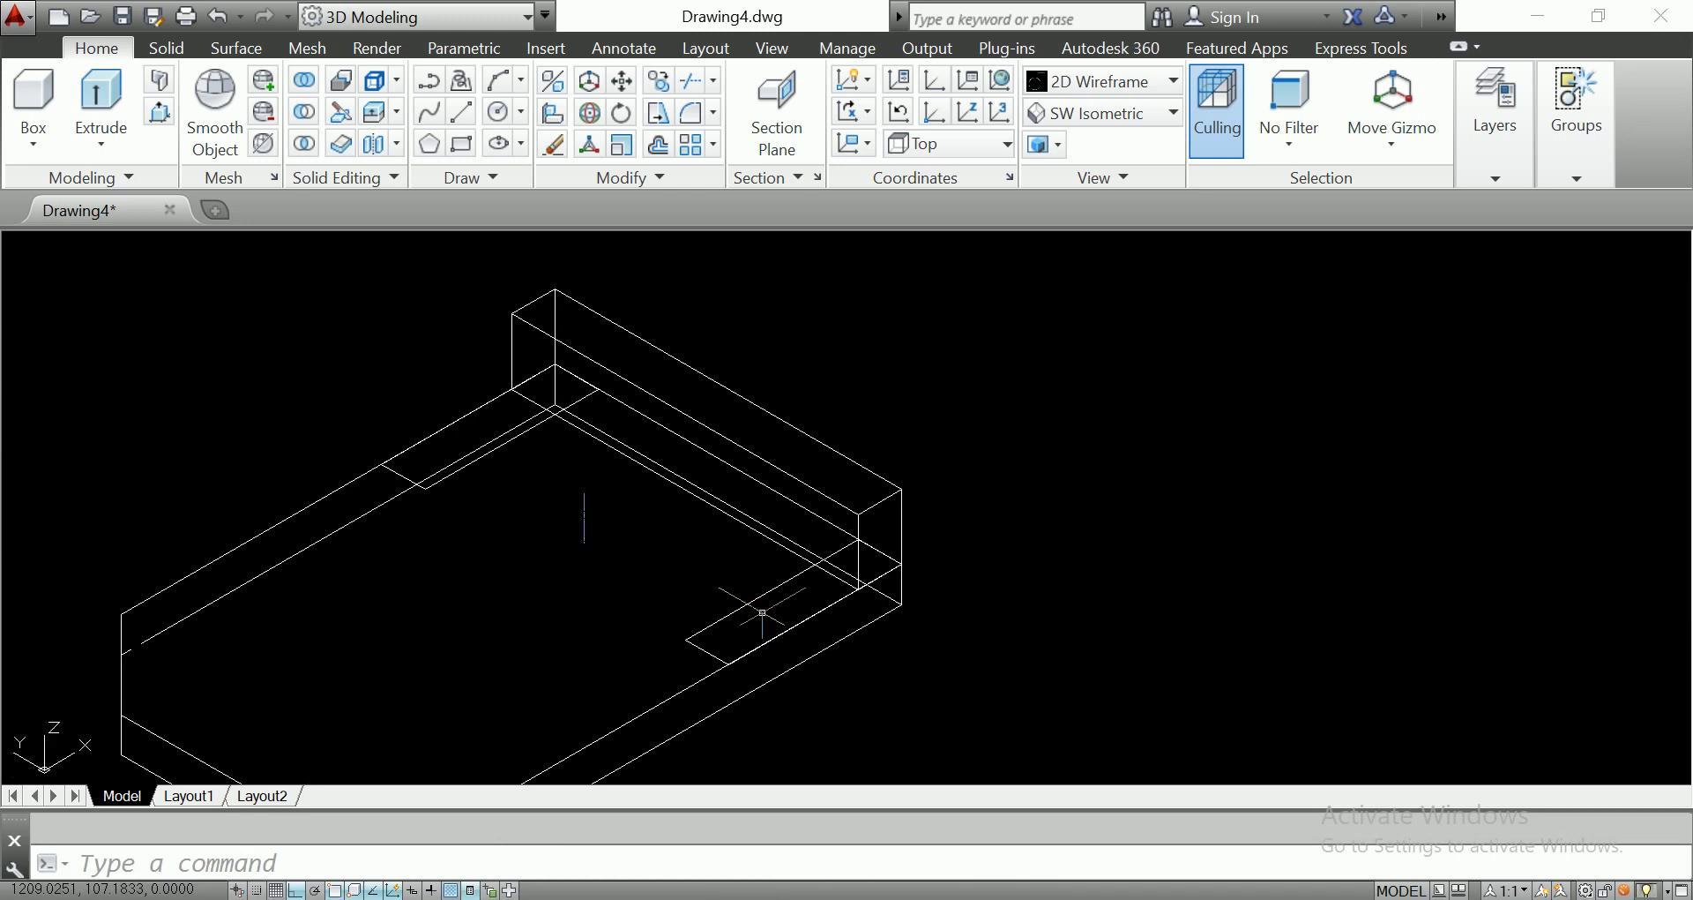
pyautogui.moveTo(762, 612); pyautogui.dragTo(879, 656, button='middle')
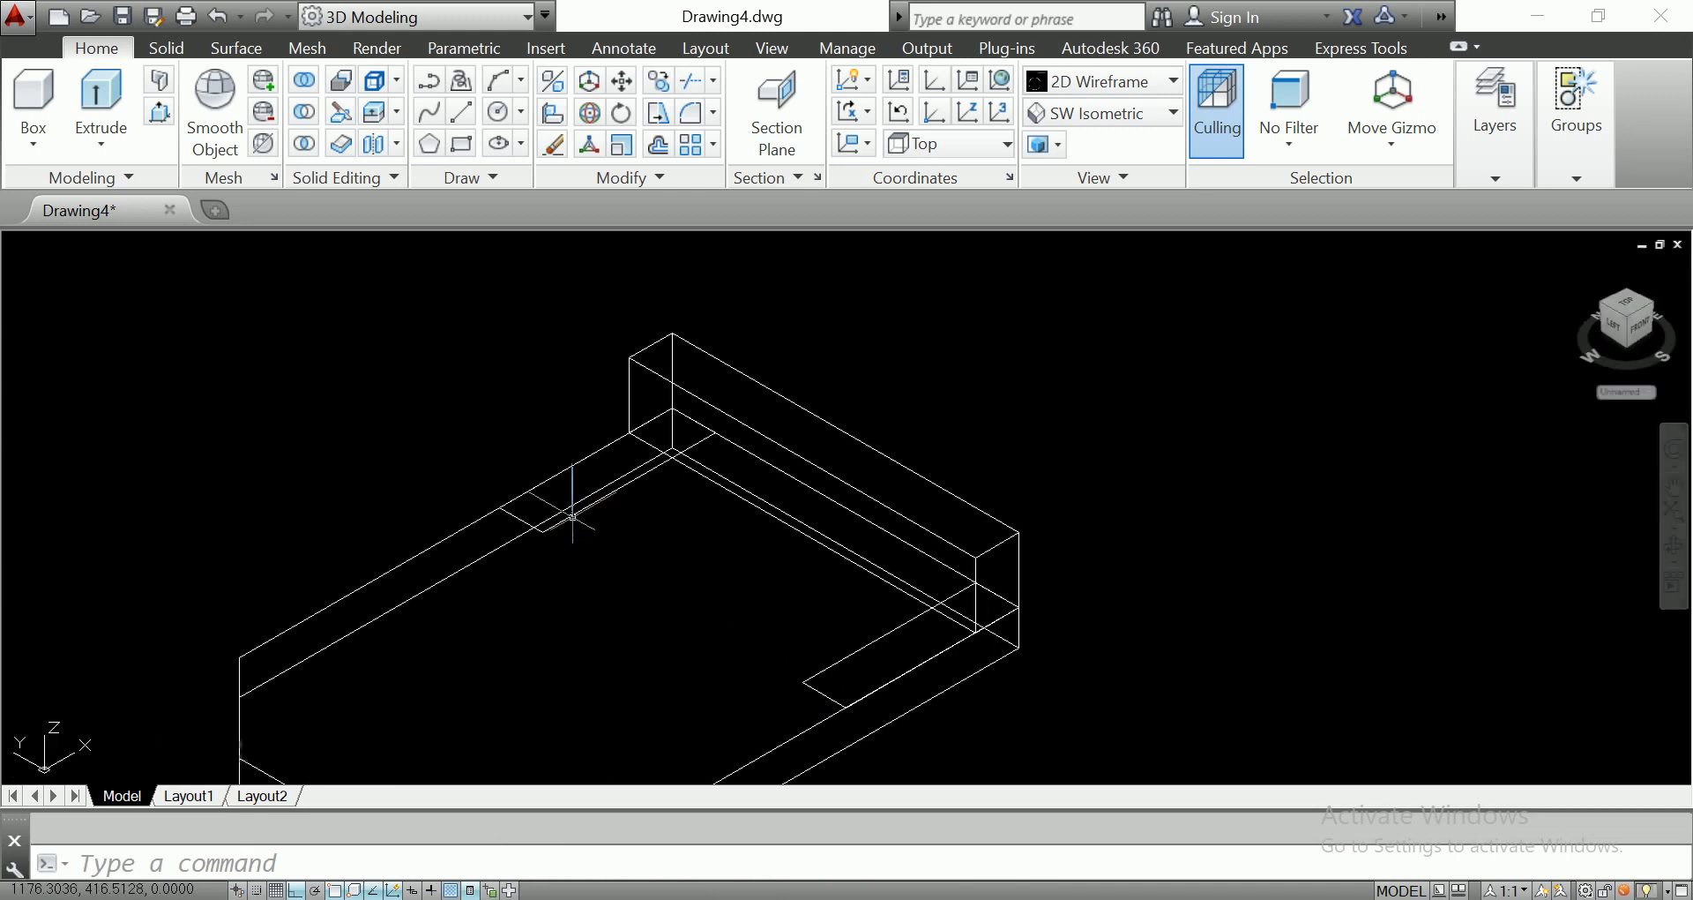
# Extrude both thin rectangles 200 high into upright end blocks.
pyautogui.click(826, 676)
pyautogui.click(573, 516)
pyautogui.click(102, 88)
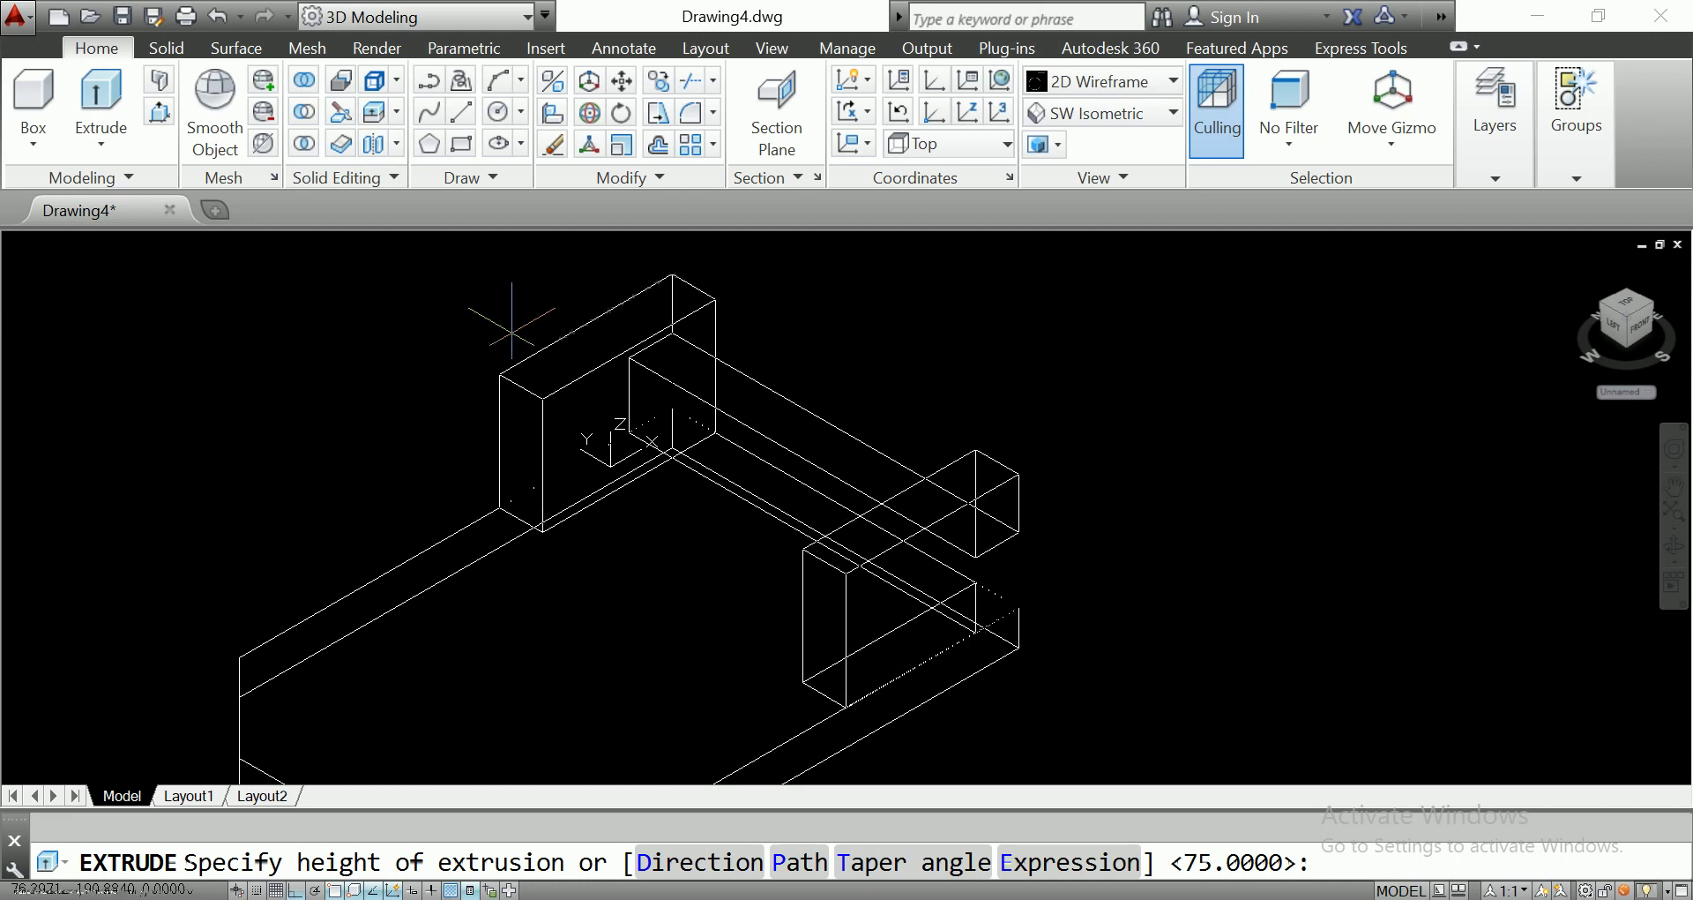
pyautogui.write('200')
pyautogui.press('Return')
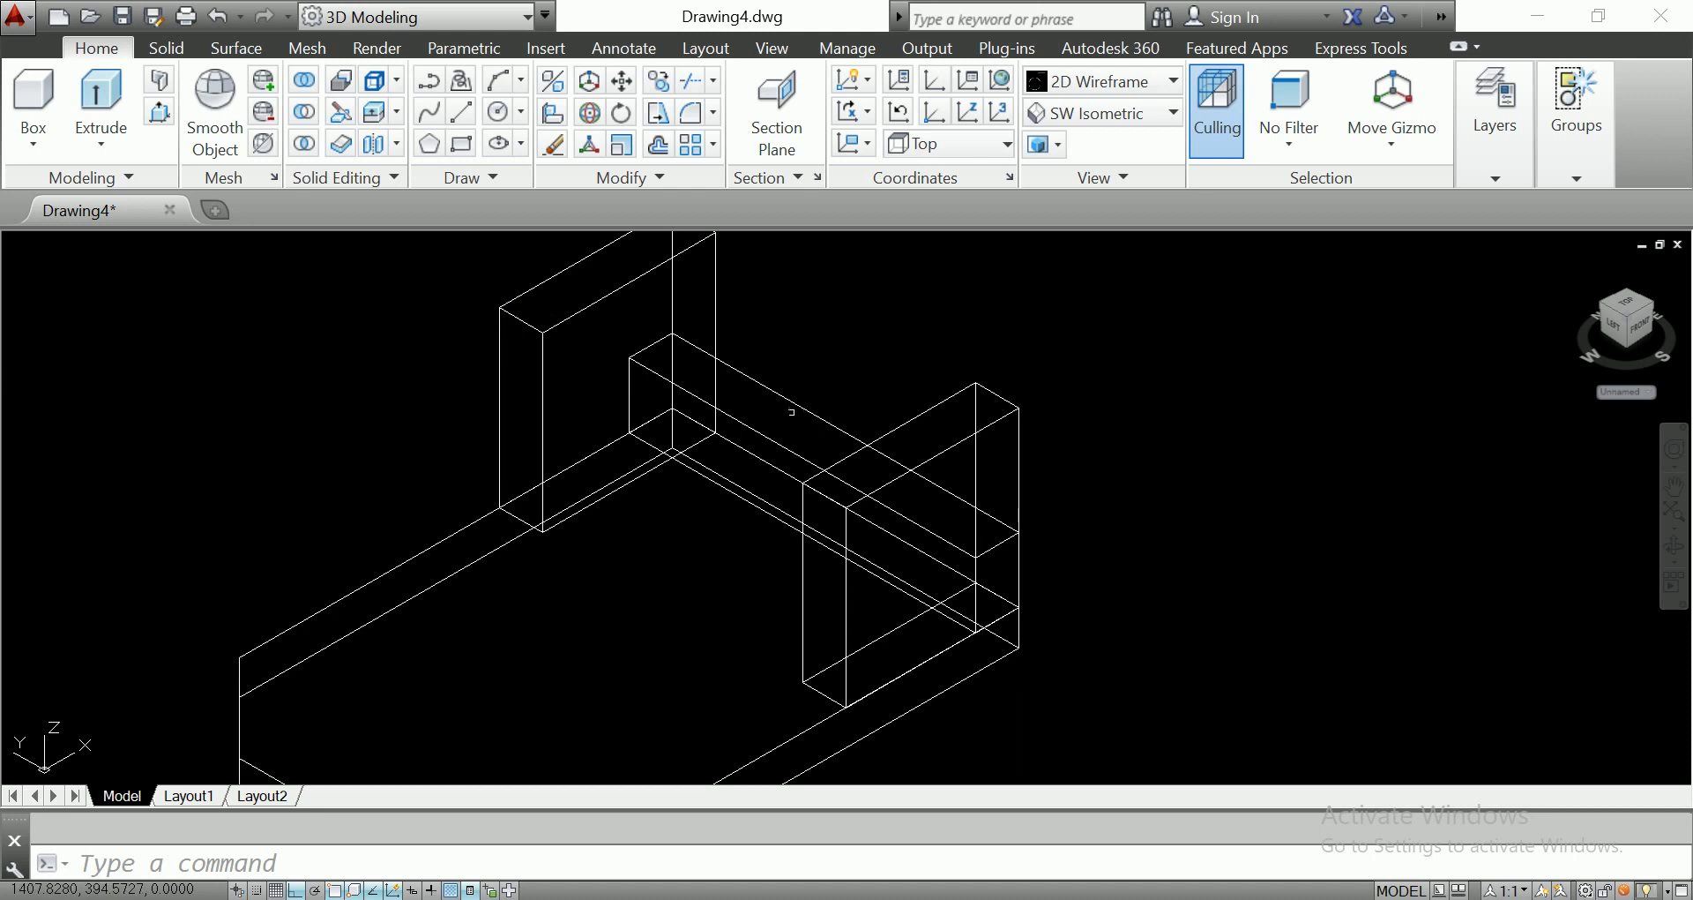
# Pan the view left and select the long rail solid between the uprights.
pyautogui.moveTo(791, 412); pyautogui.dragTo(774, 414, button='middle')
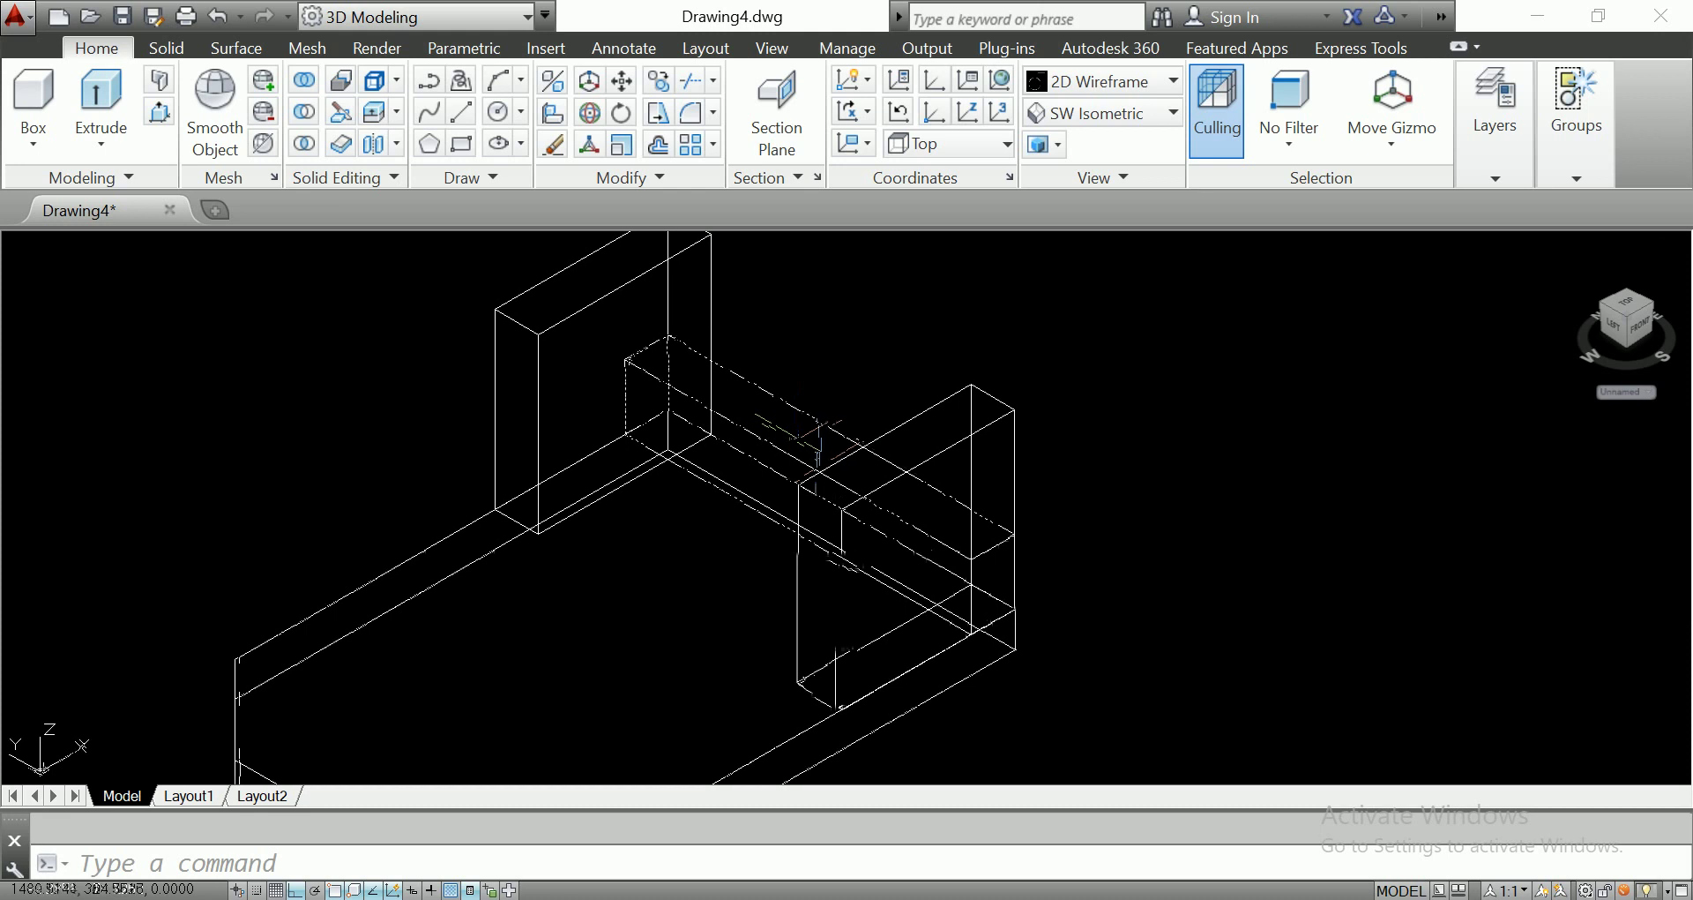
pyautogui.moveTo(809, 488); pyautogui.dragTo(754, 488, button='middle')
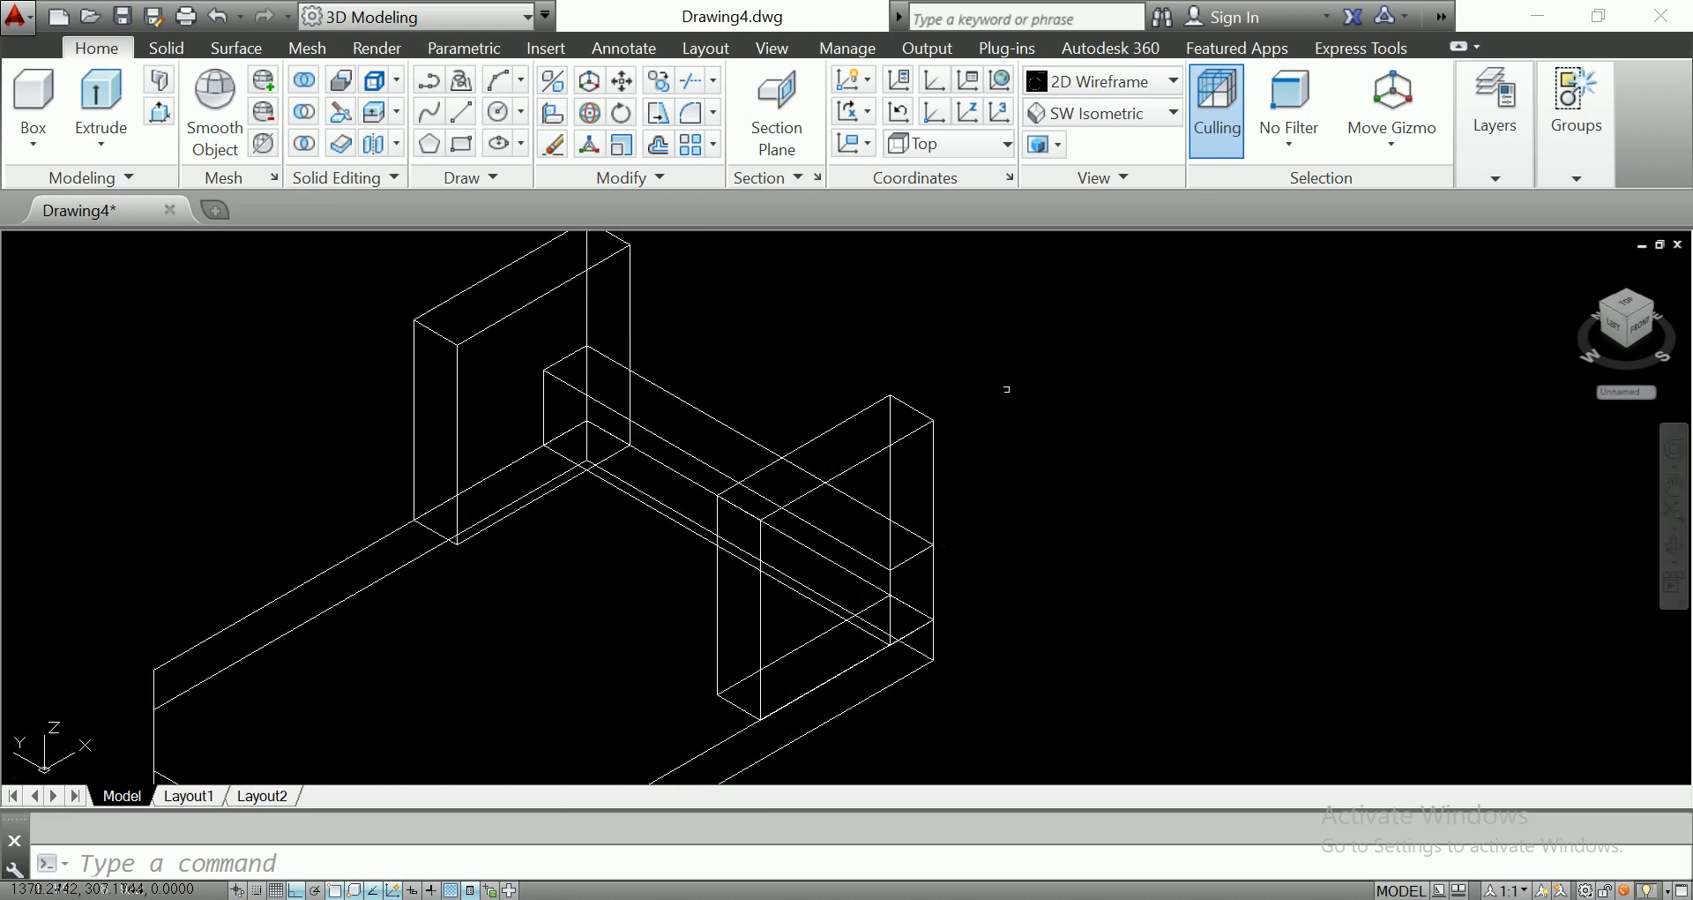
pyautogui.moveTo(1029, 409); pyautogui.dragTo(1030, 411)
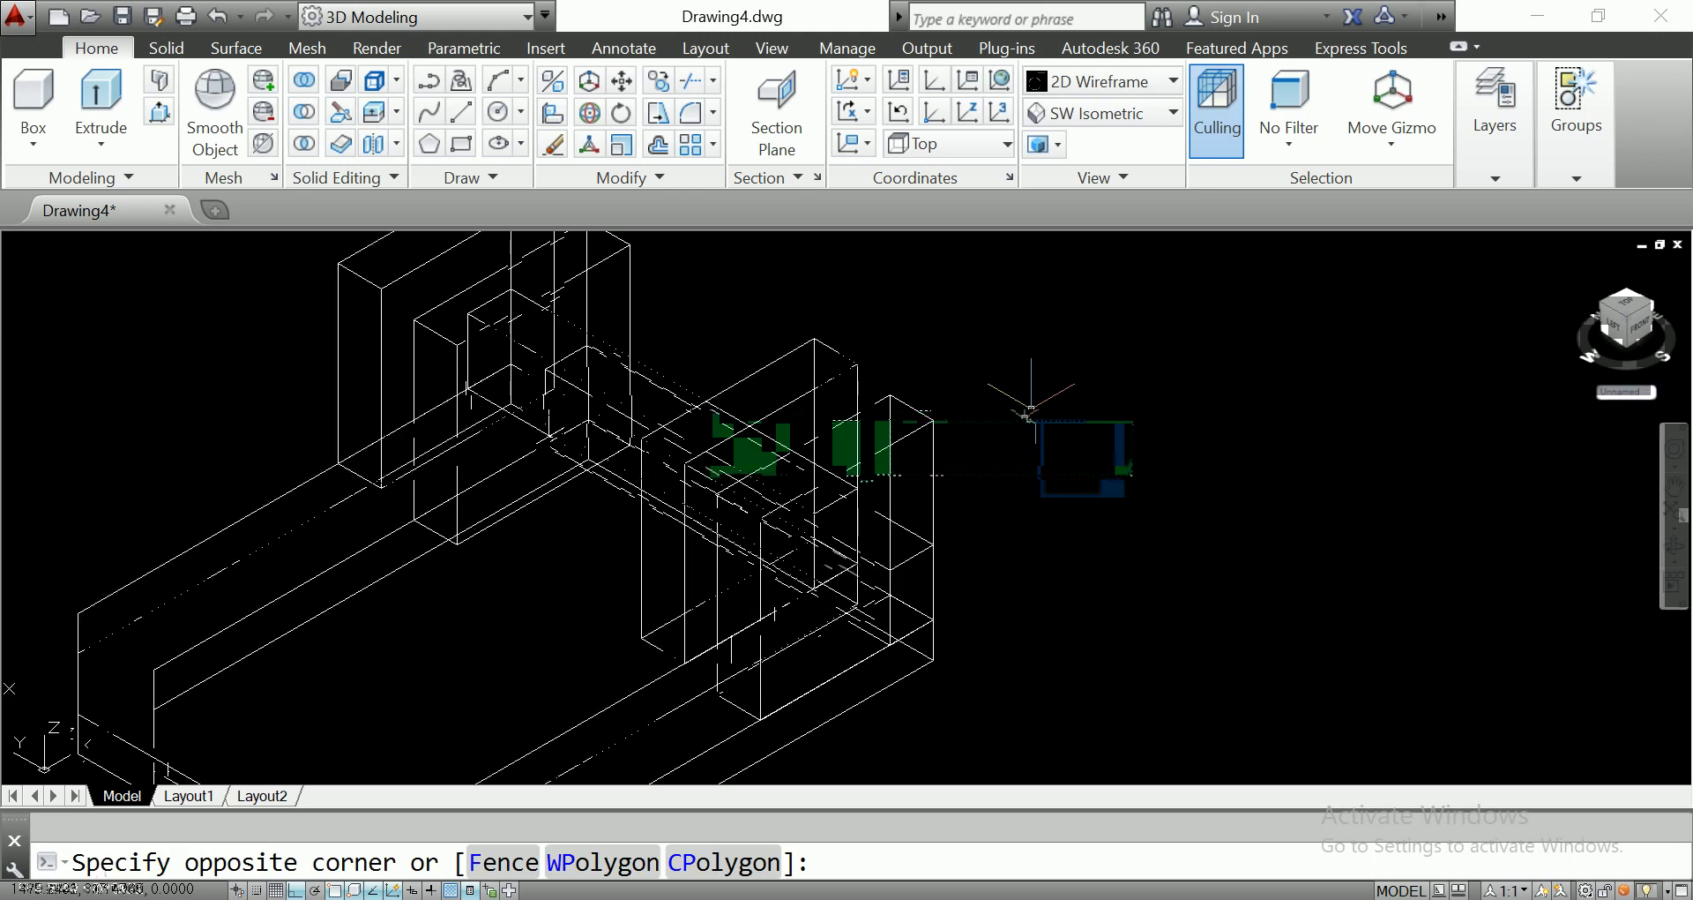
pyautogui.press('Escape')
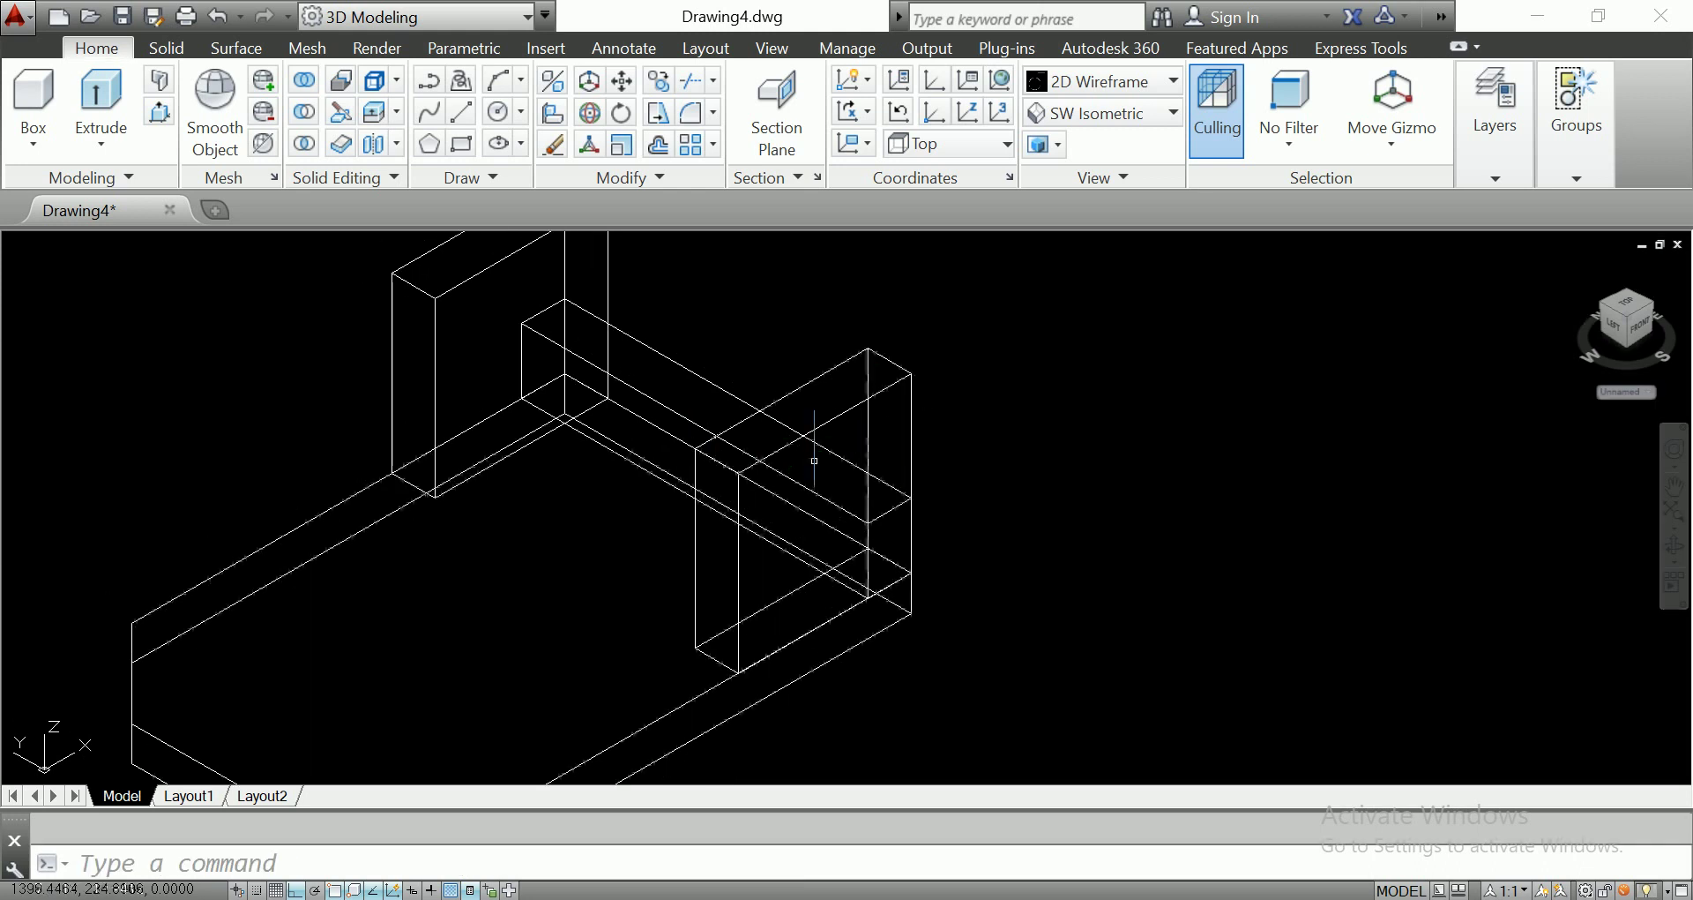
pyautogui.click(698, 427)
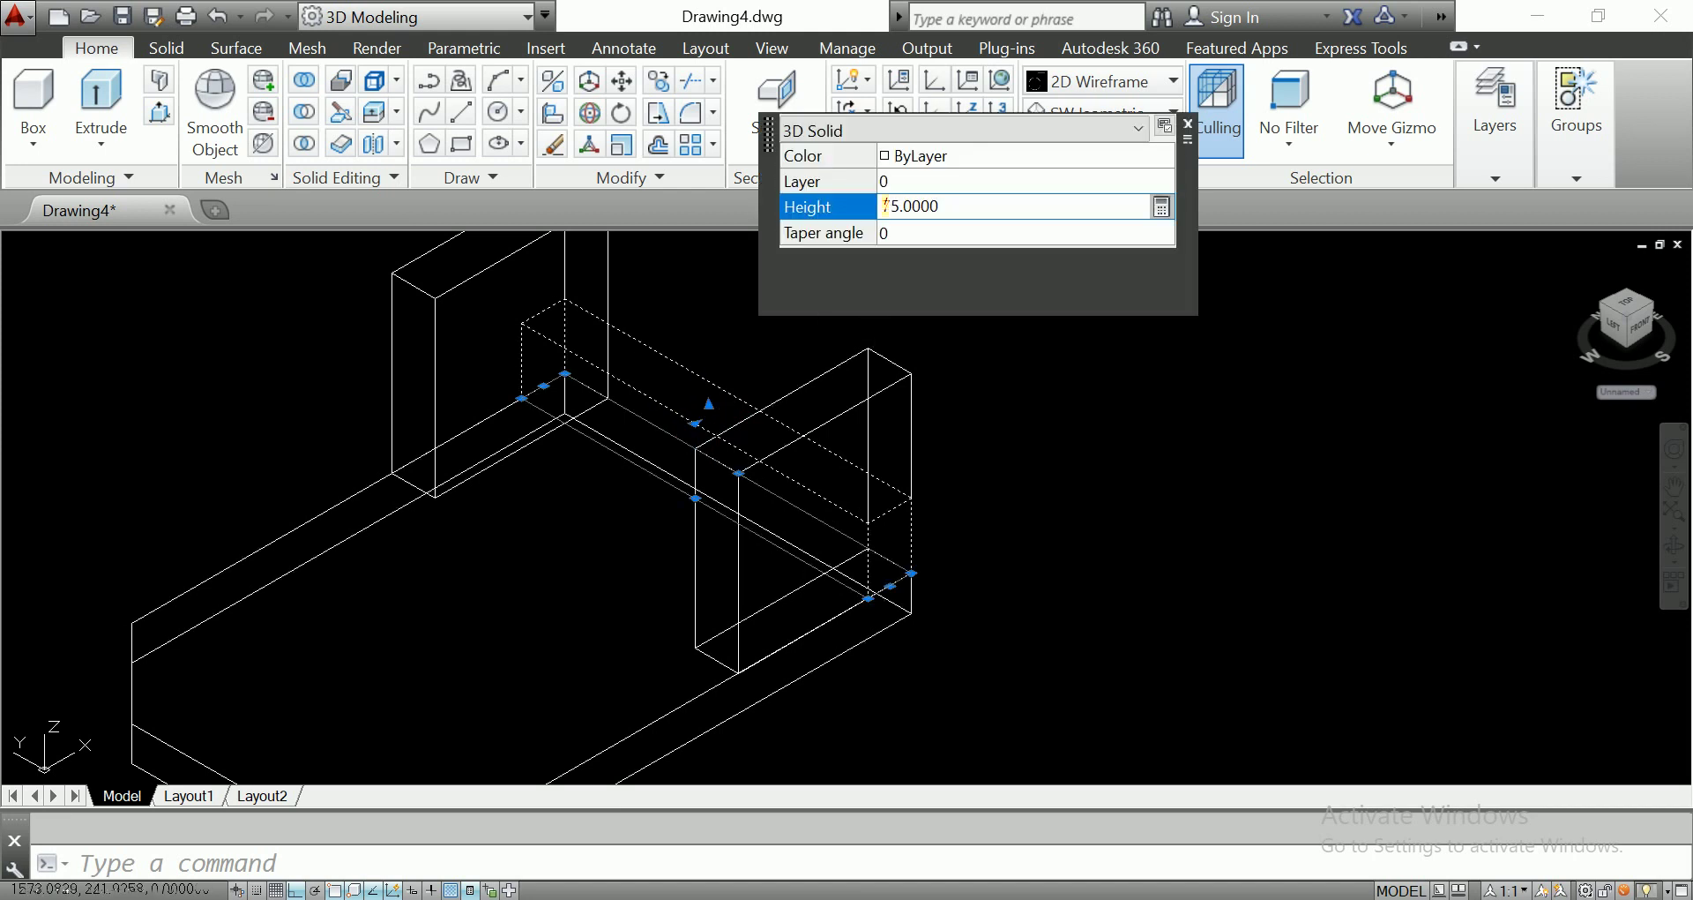
# Raise the rail solid's height from 75 to 120 in Quick Properties.
pyautogui.write('150')
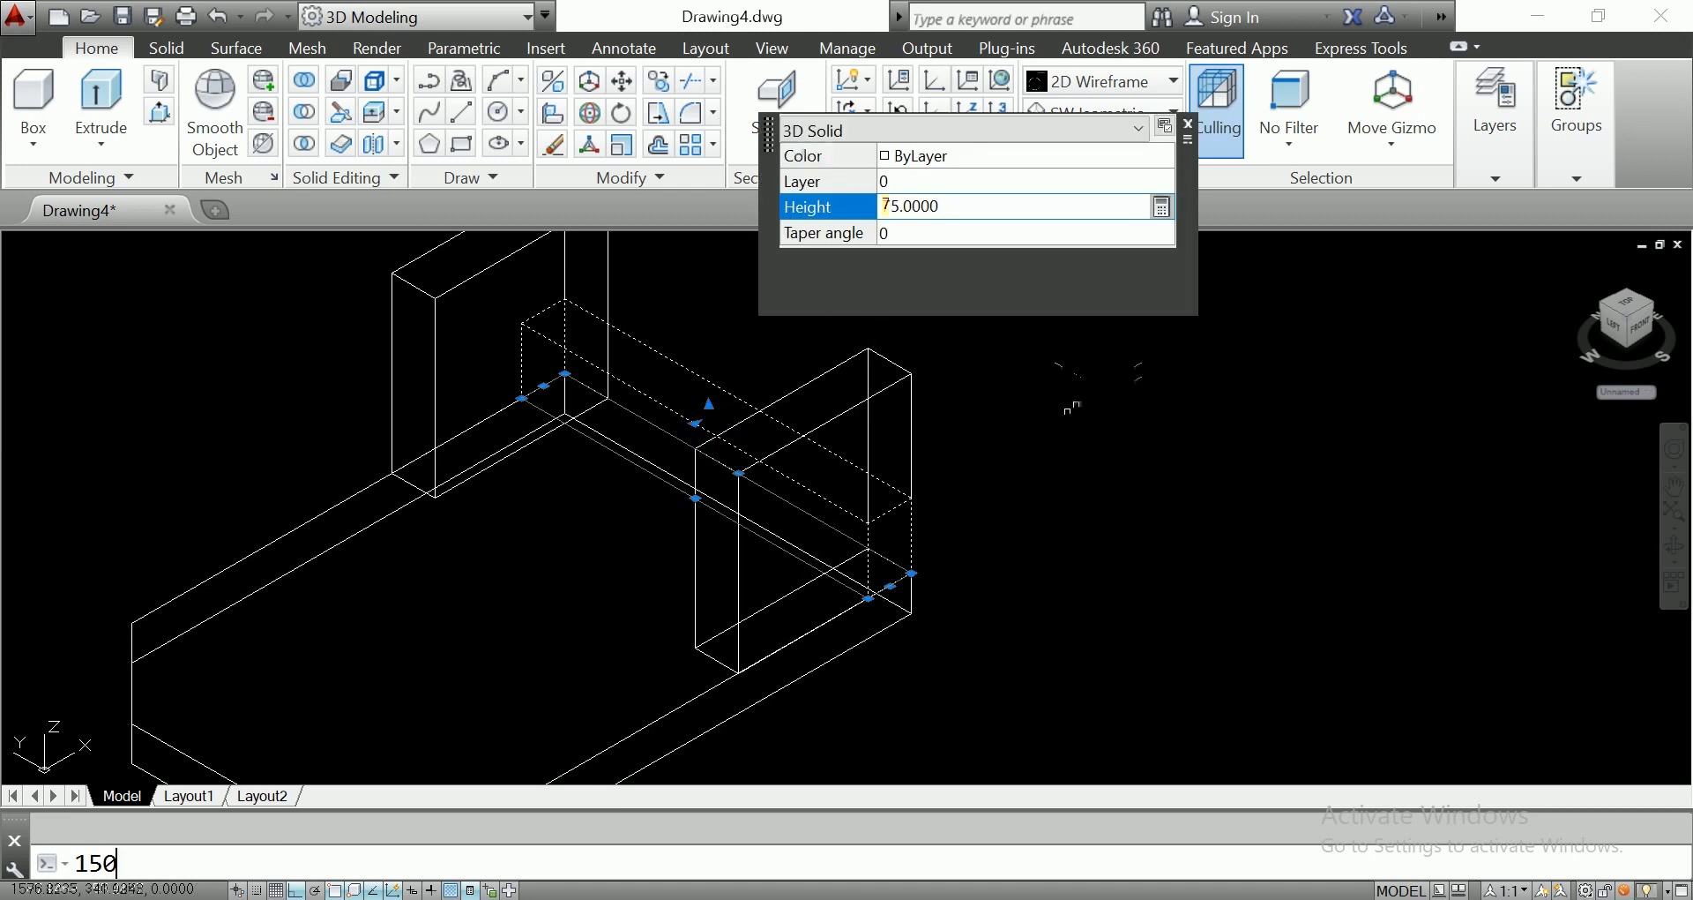
pyautogui.press('BackSpace')
pyautogui.press('BackSpace')
pyautogui.press('BackSpace')
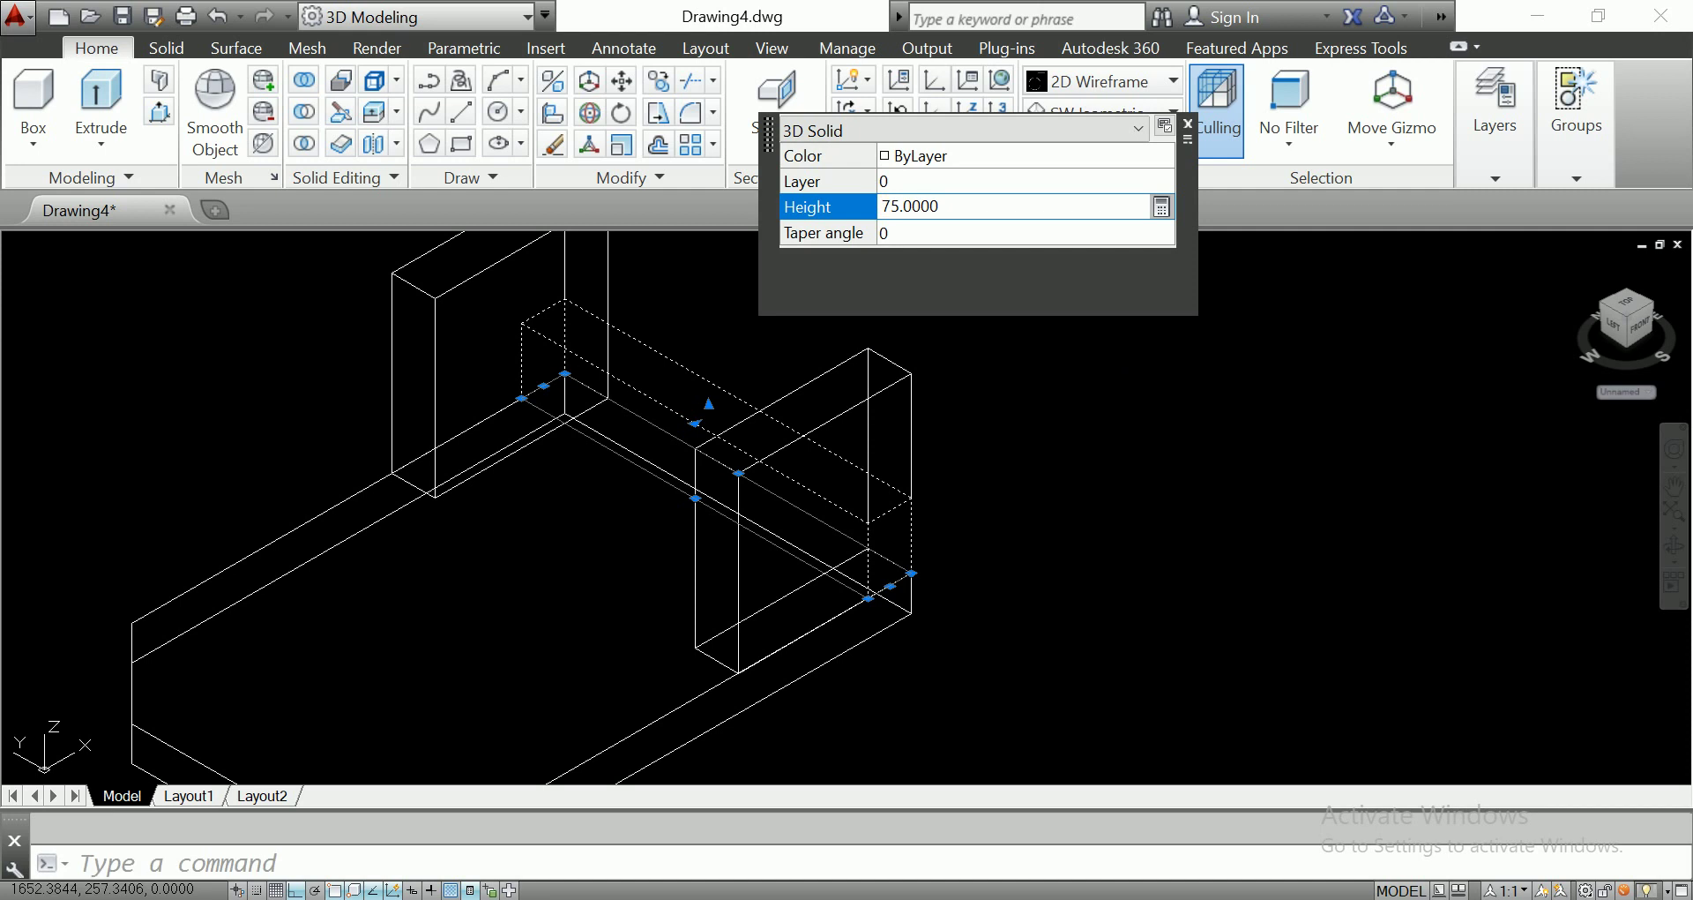
pyautogui.write('120')
pyautogui.press('Return')
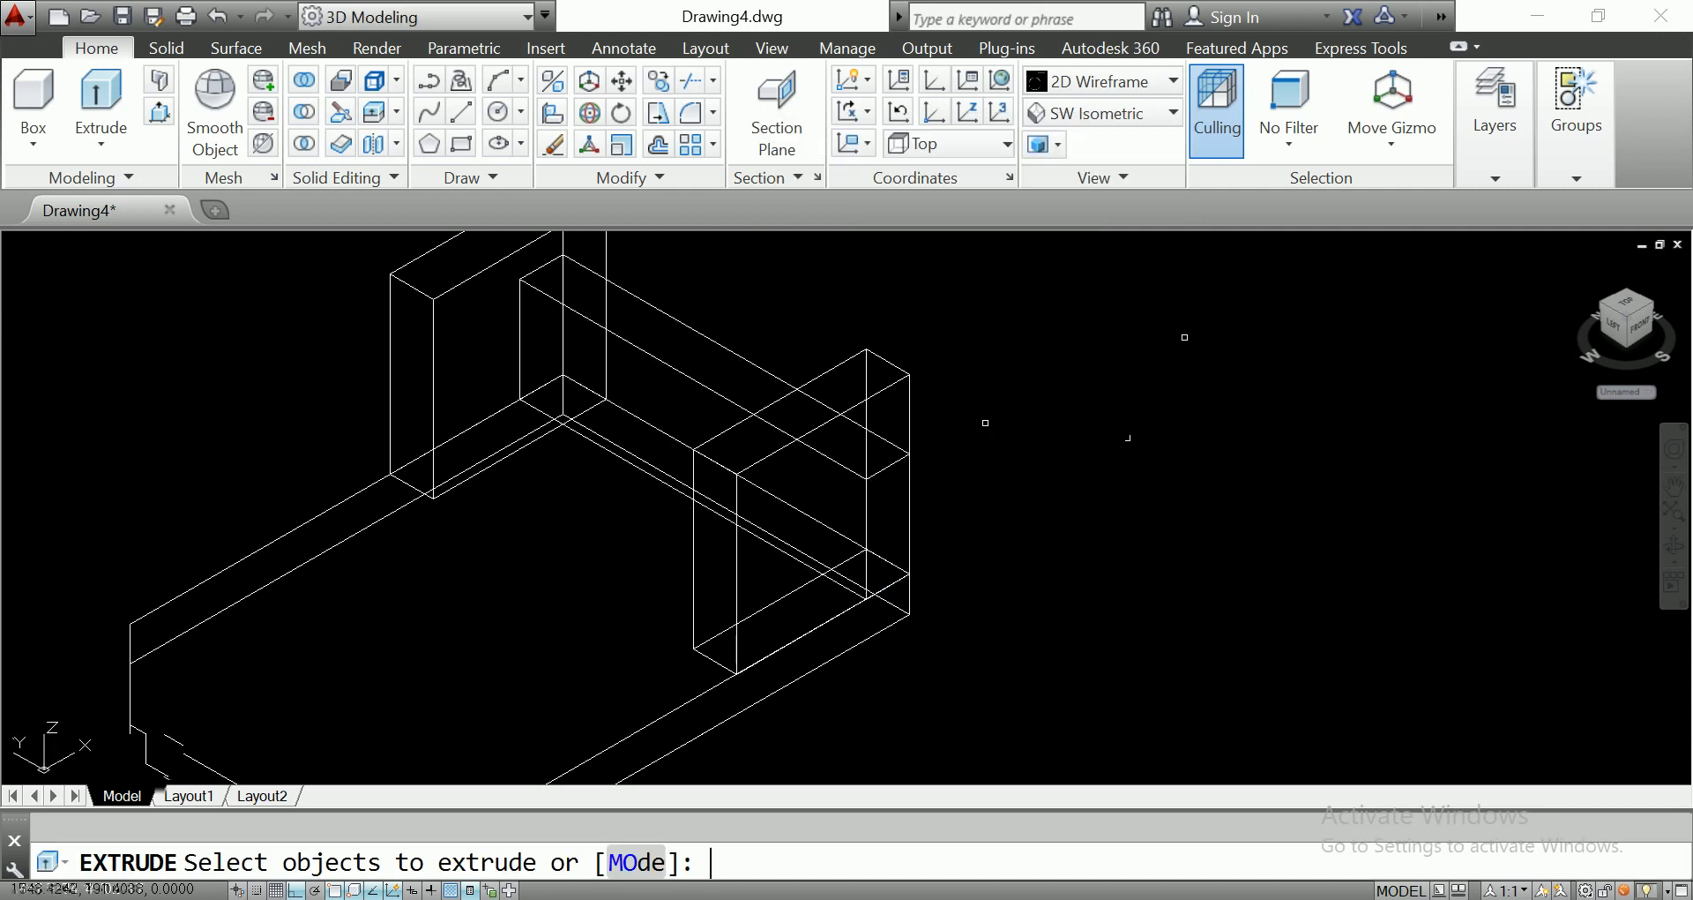
# Cancel the unintended extrusion and select the back-left upright block.
pyautogui.press('Escape')
pyautogui.scroll(-2, 1005, 476)
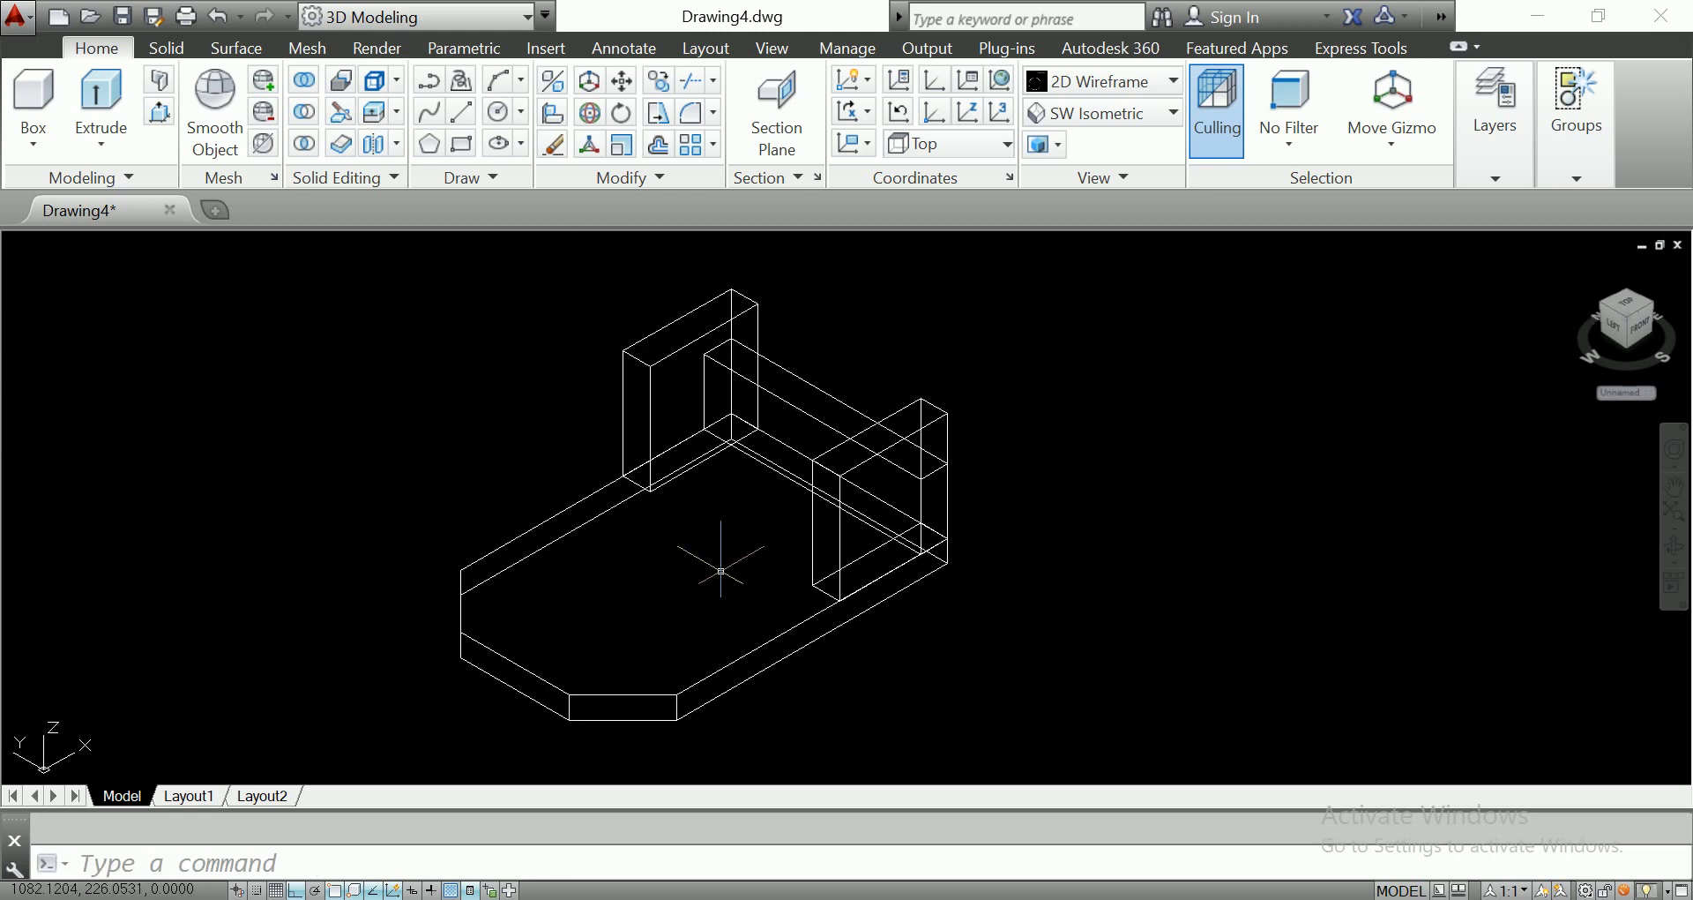
pyautogui.scroll(2, 758, 490)
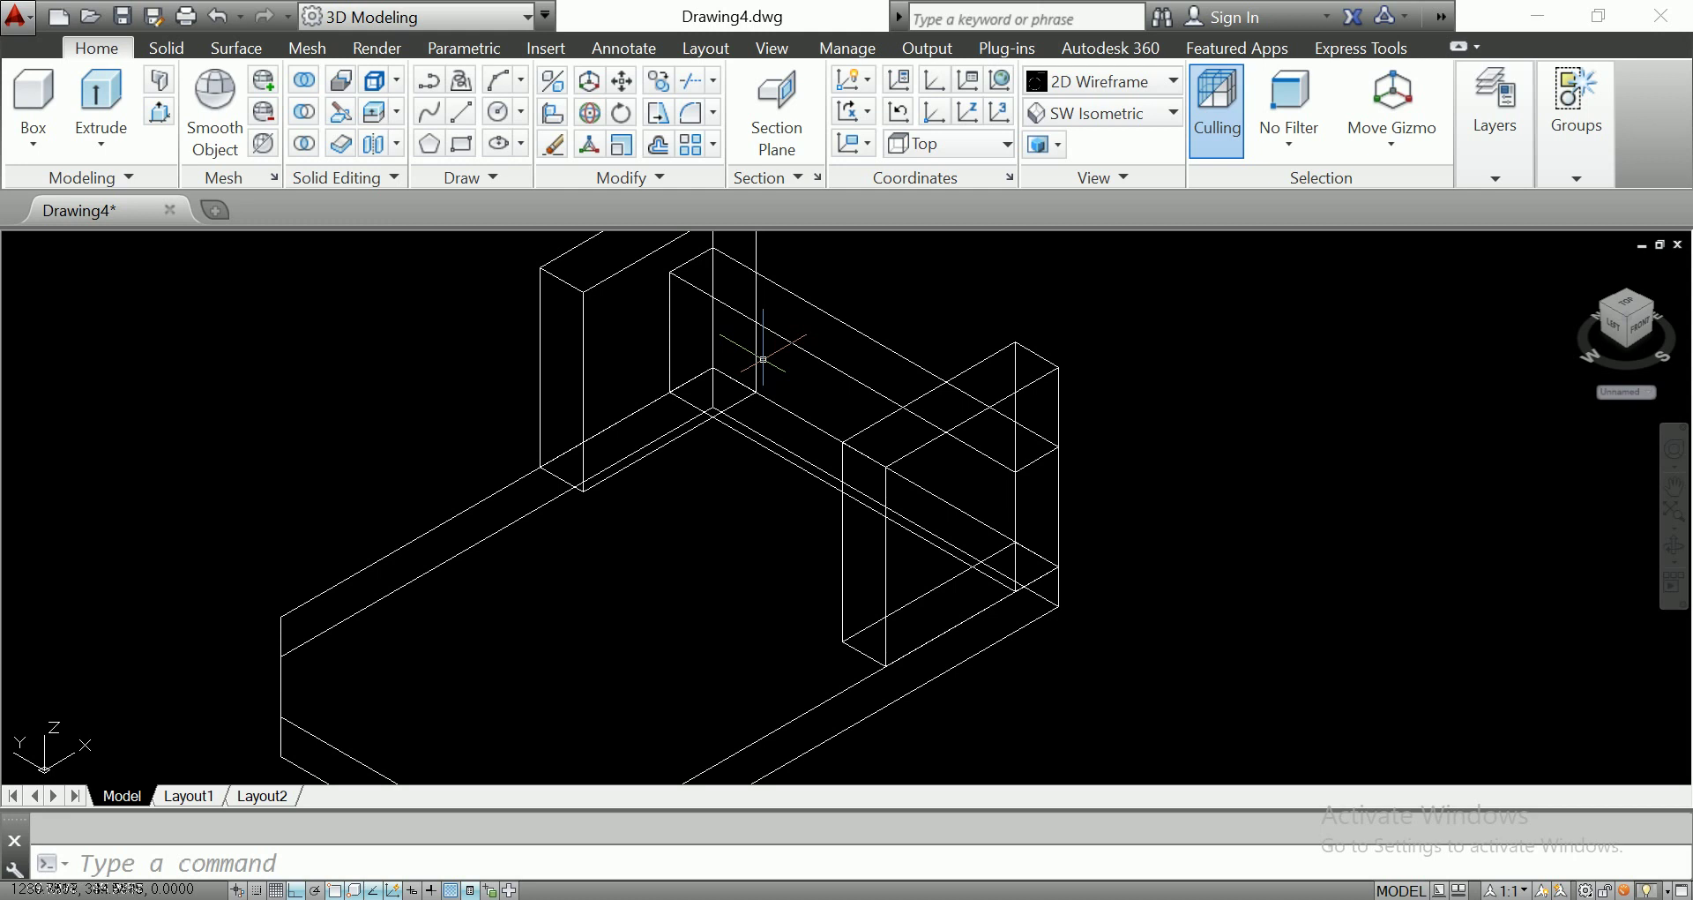
pyautogui.click(578, 247)
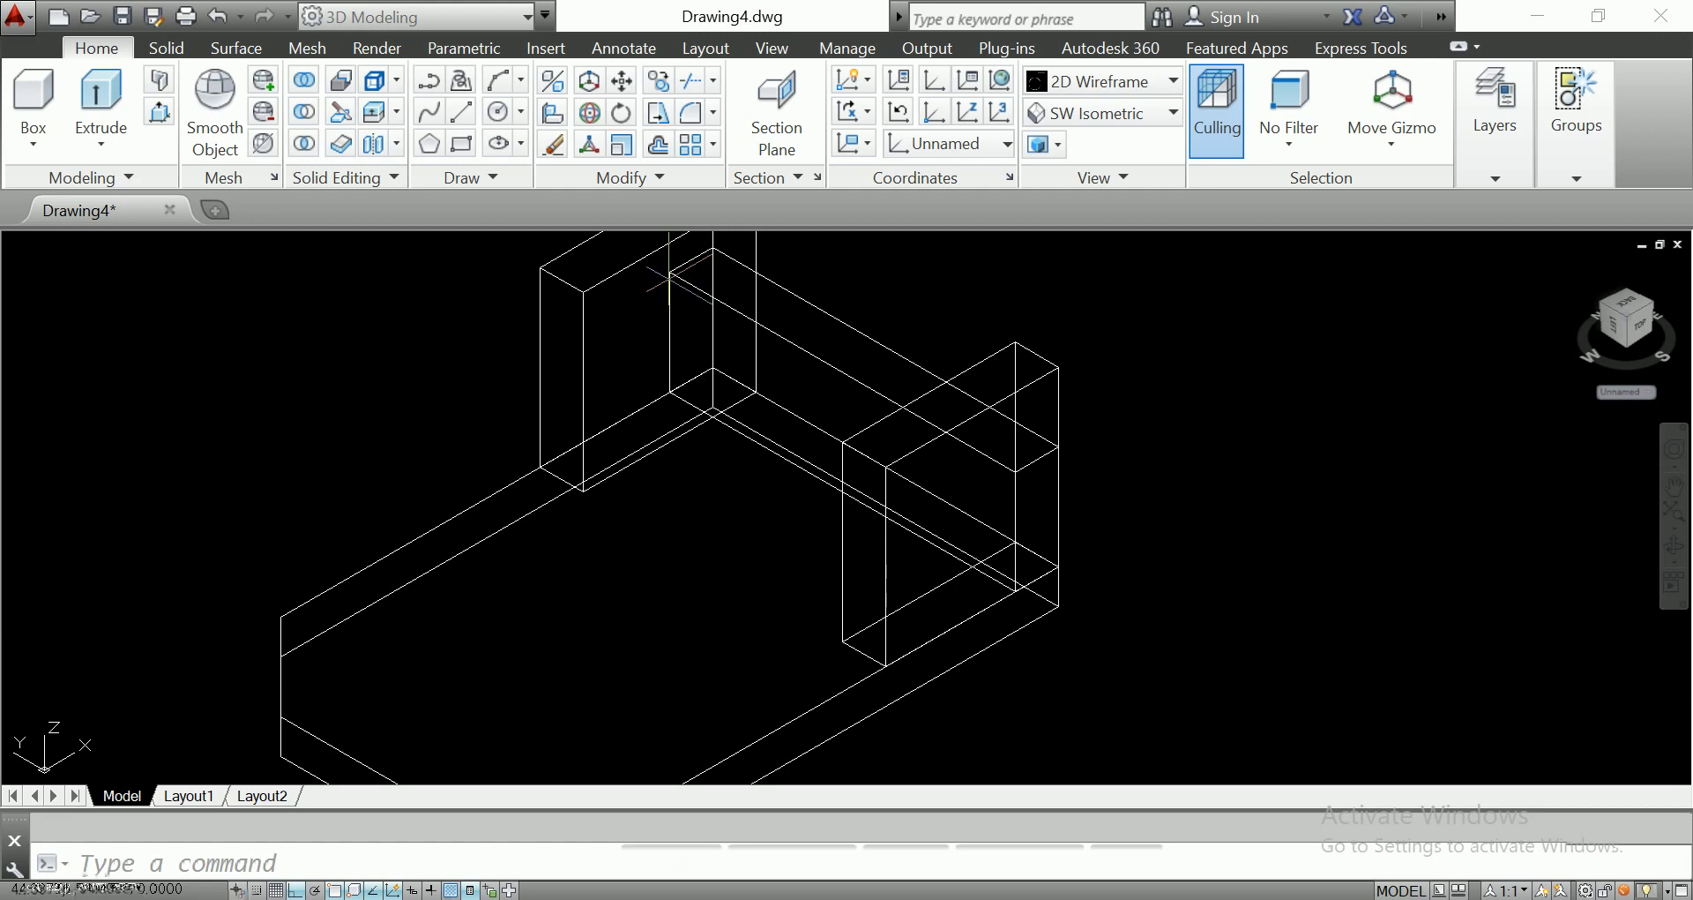
# Abandon a trial rectangle beside the model and select the rail box instead.
pyautogui.write('rec')
pyautogui.press('Return')
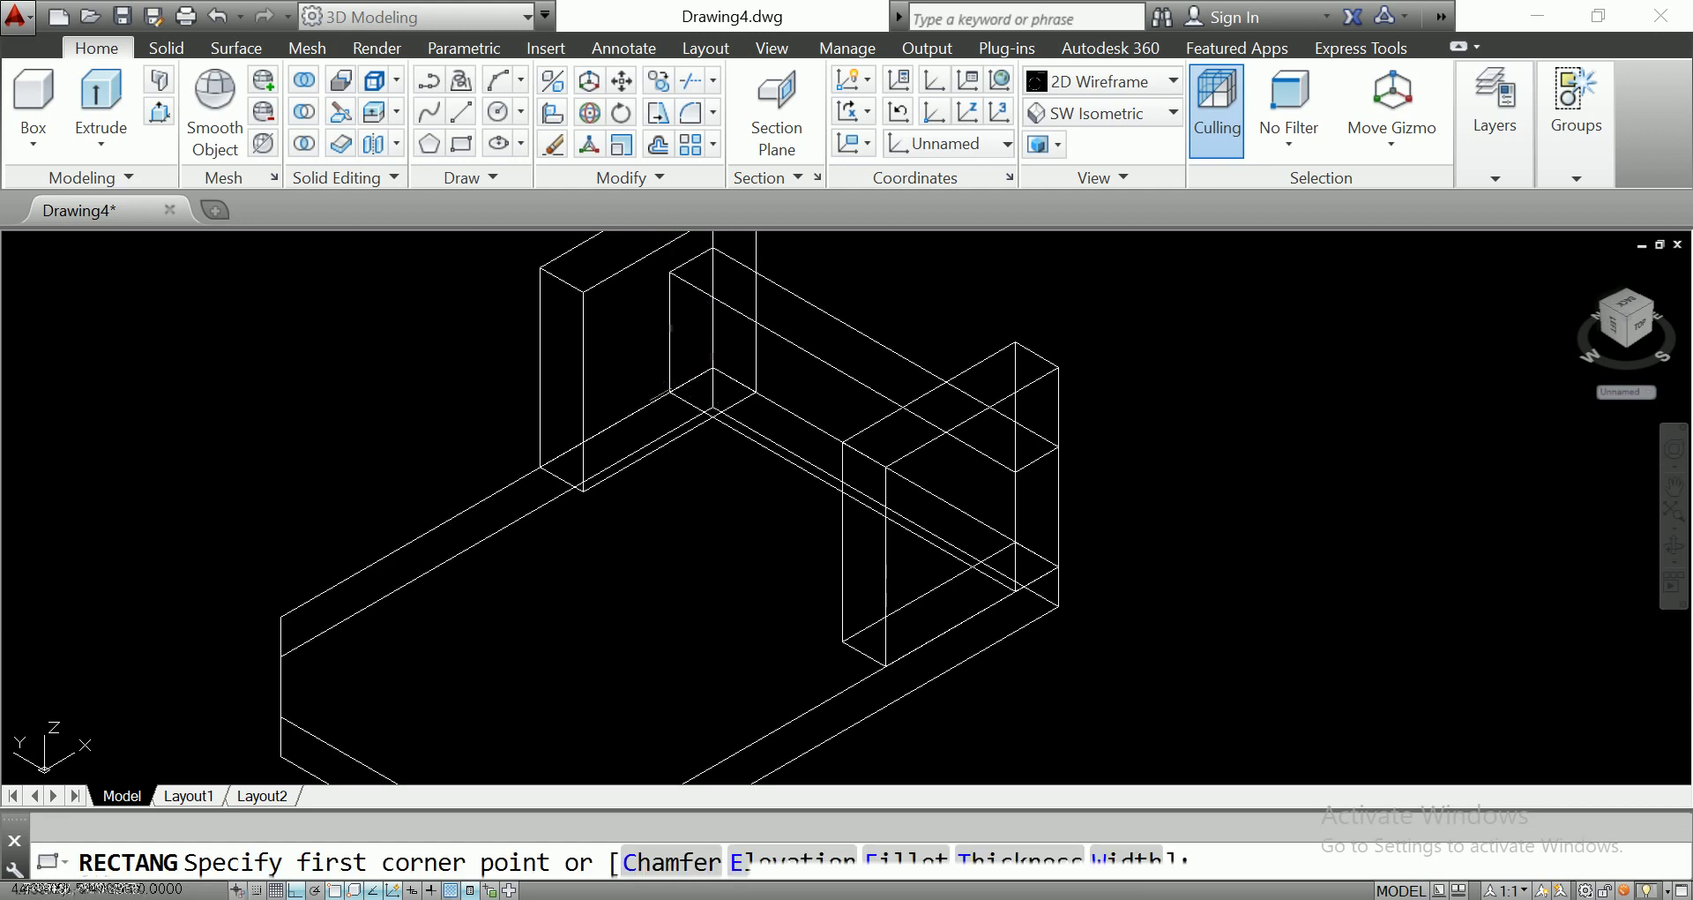
pyautogui.scroll(2, 672, 388)
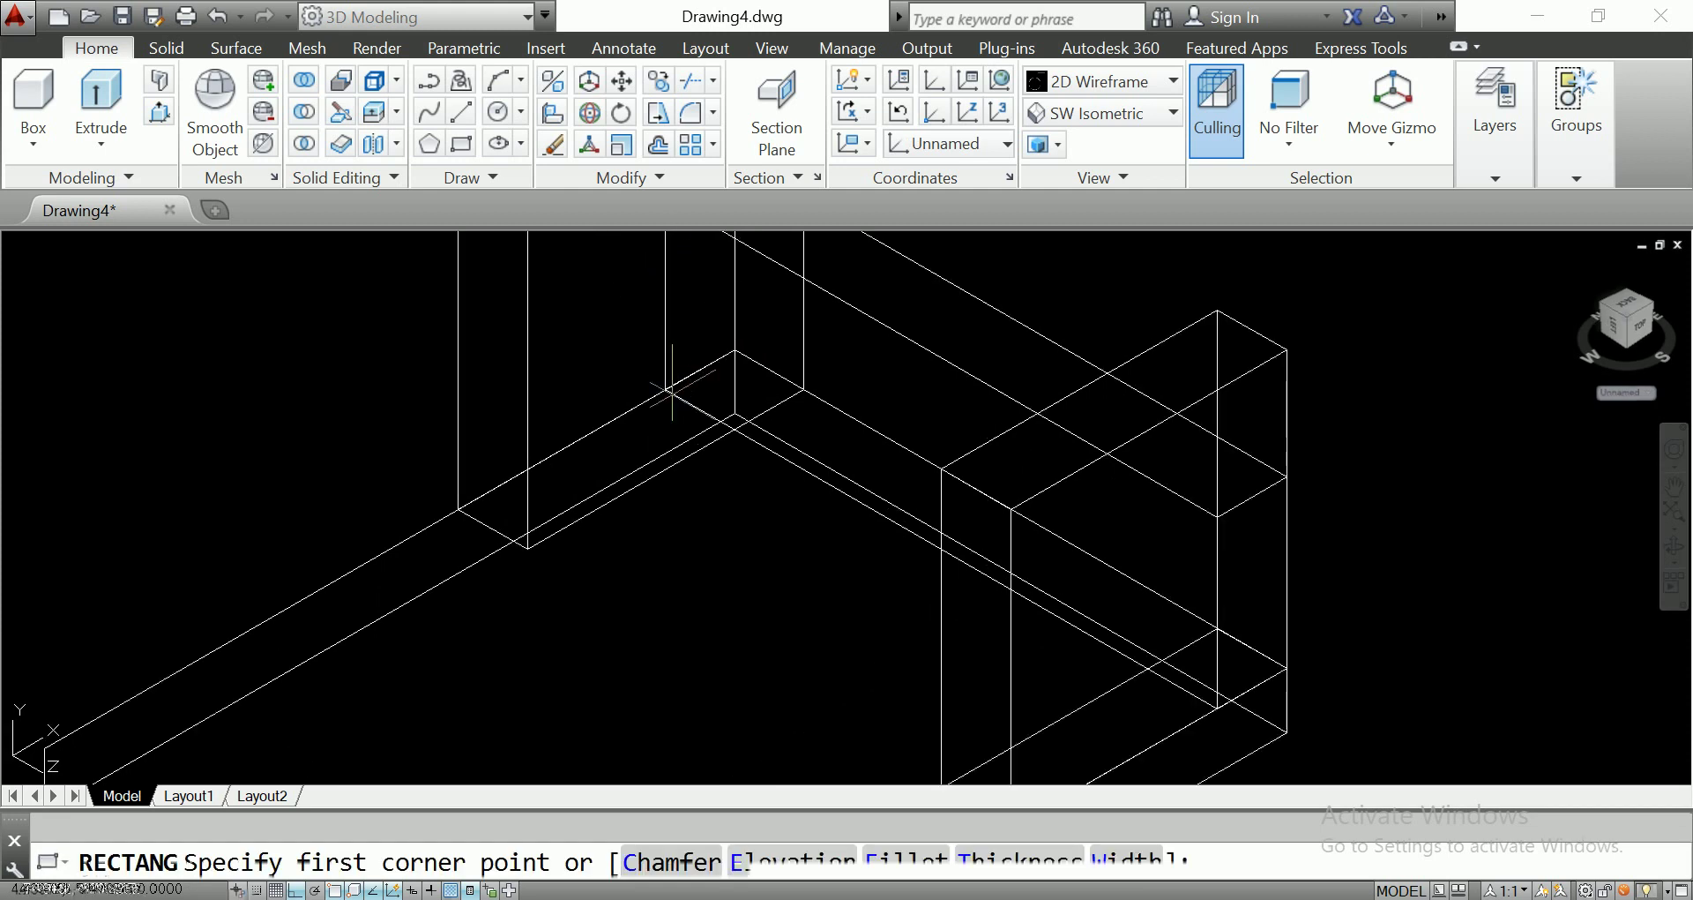
pyautogui.scroll(1, 675, 393)
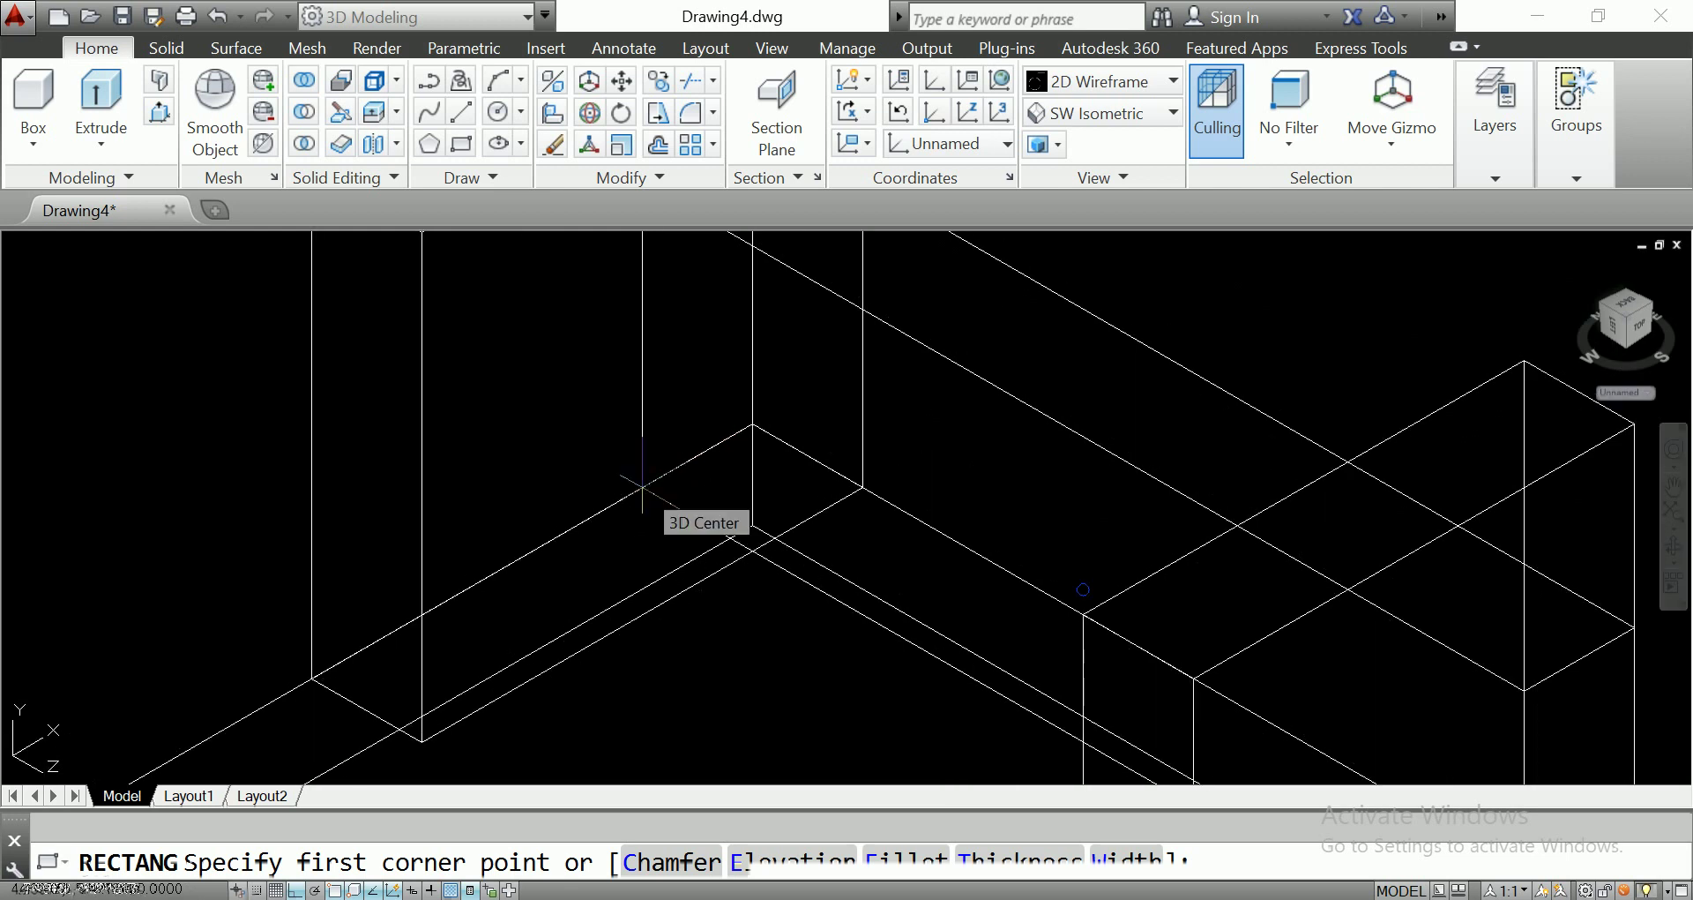
pyautogui.scroll(-5, 676, 368)
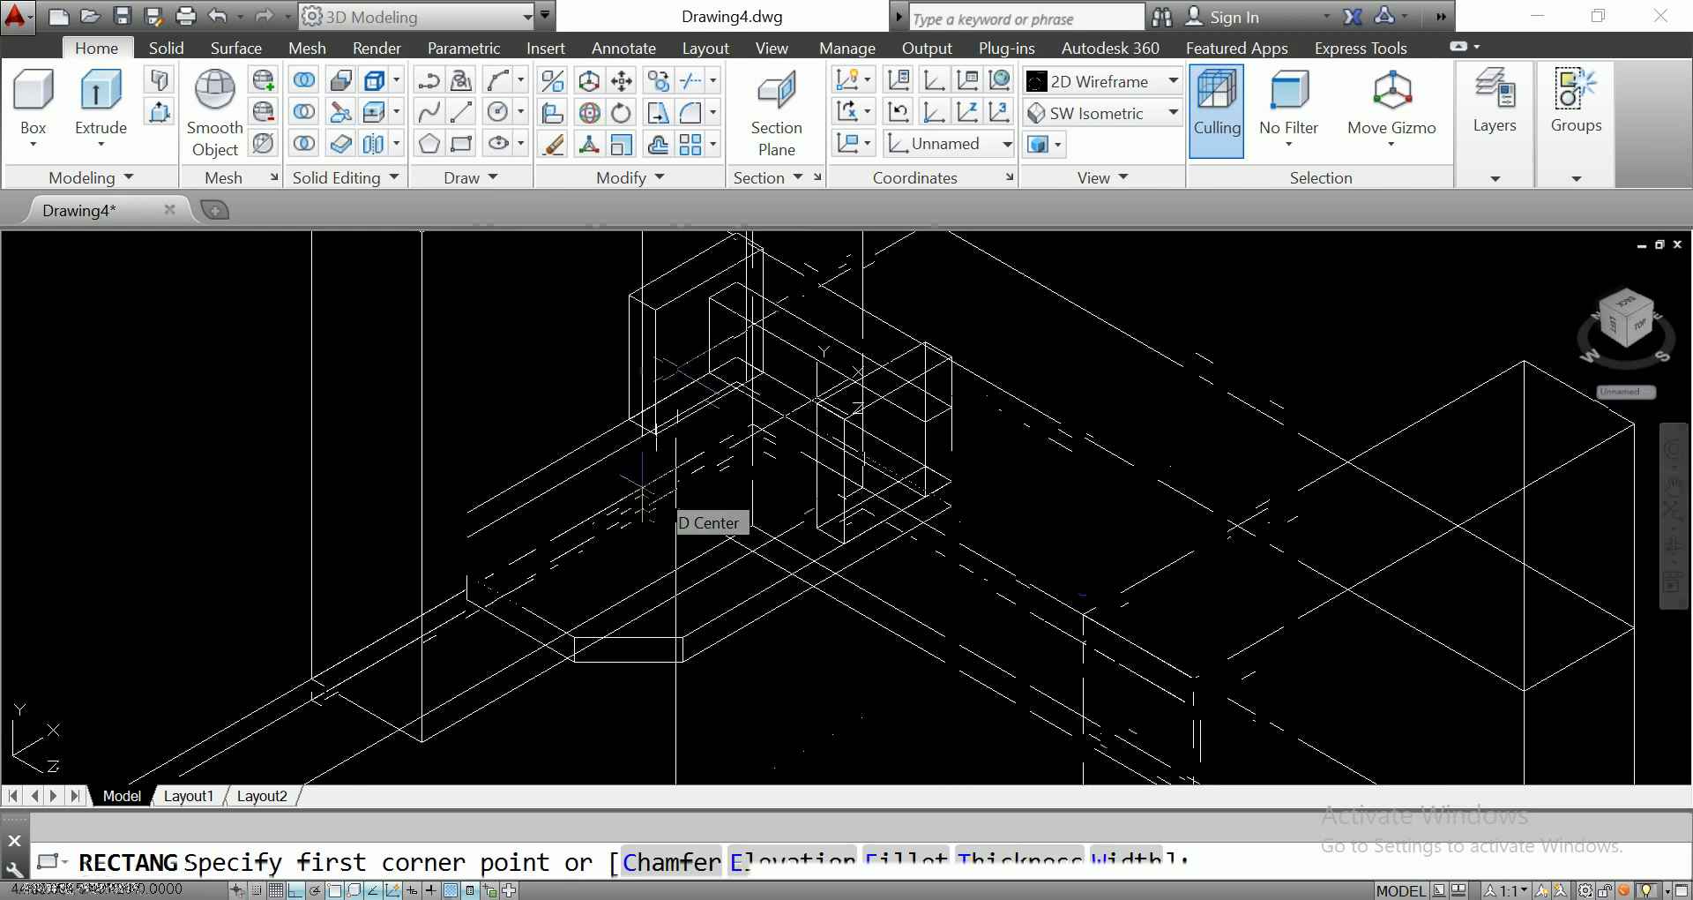
pyautogui.press('Escape')
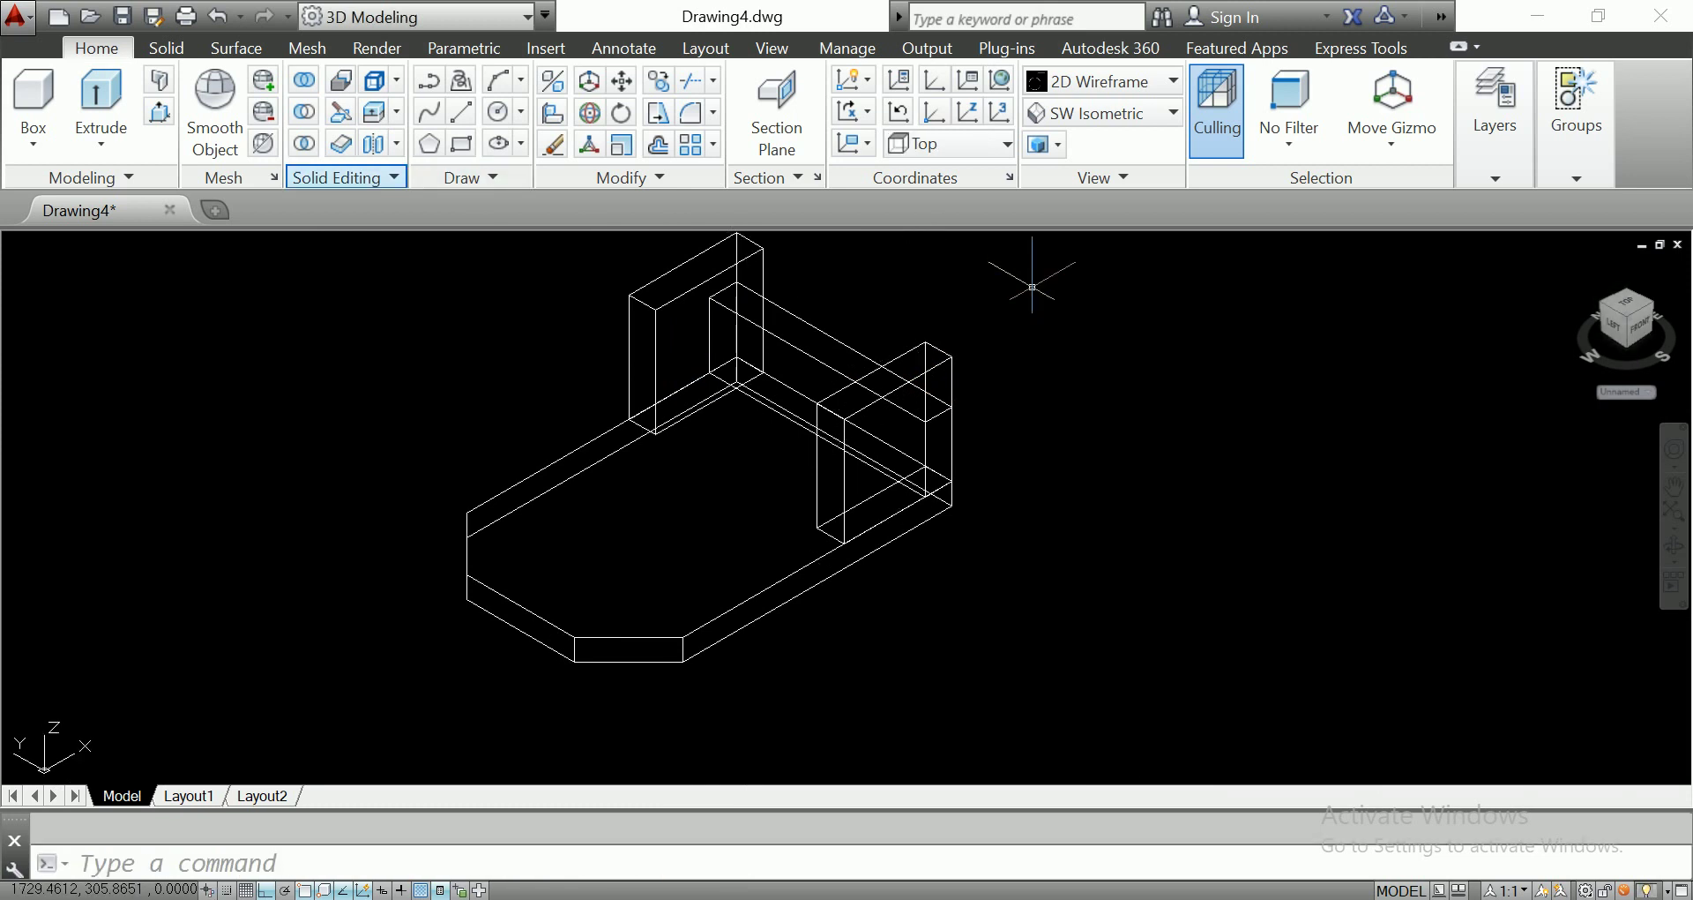
pyautogui.press('Return')
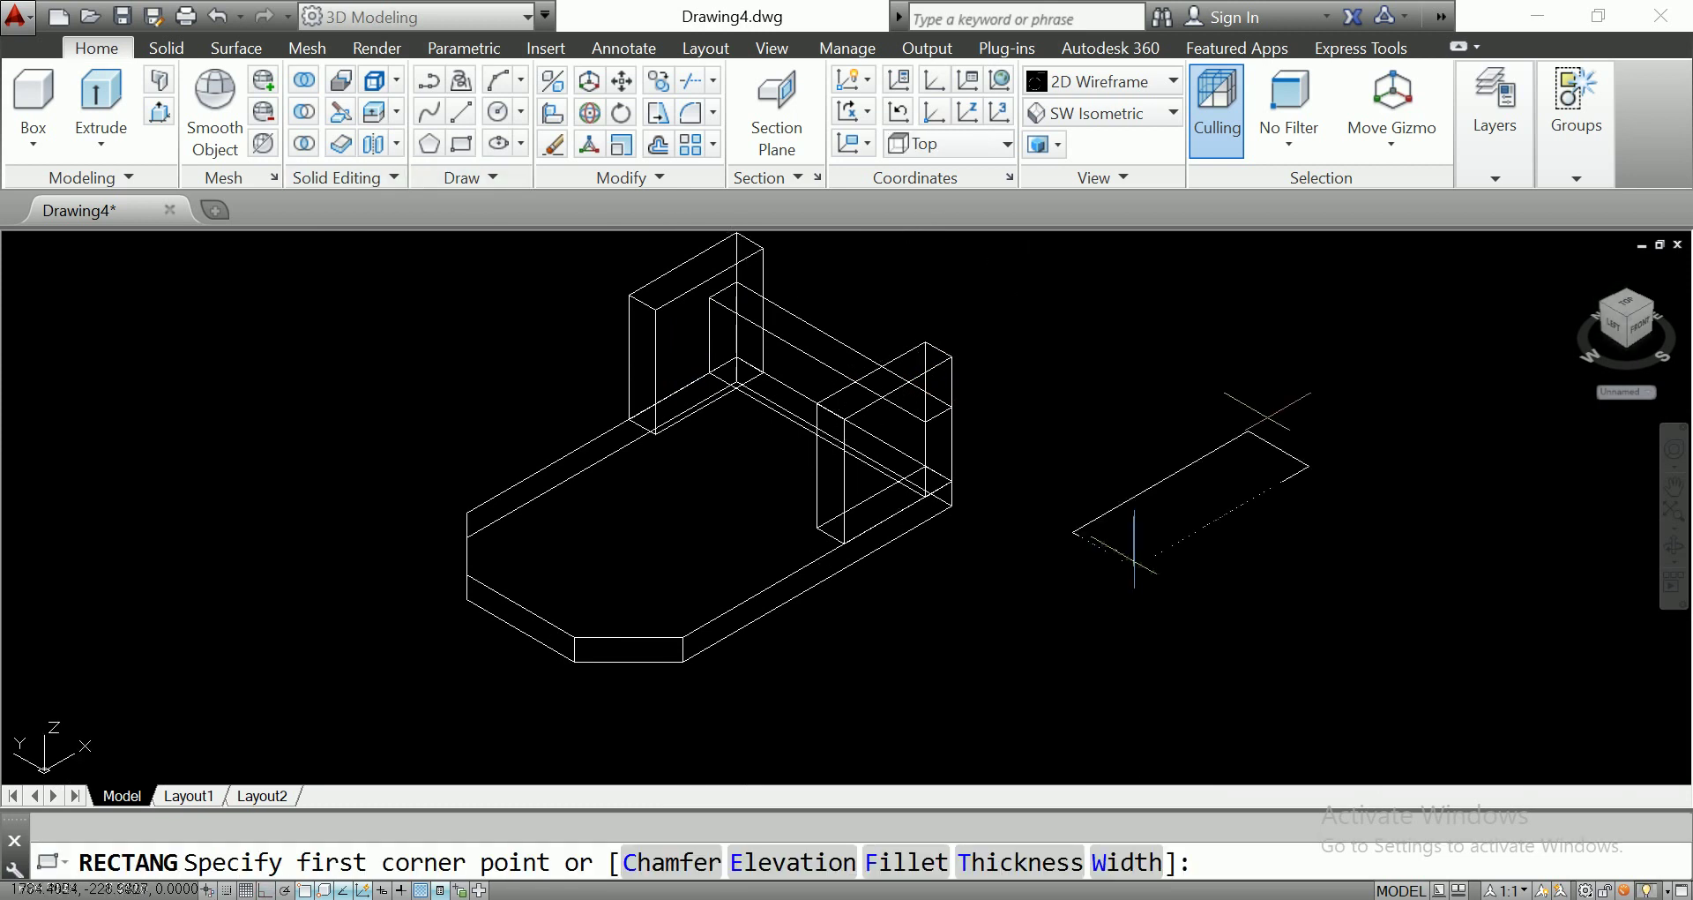
pyautogui.click(1135, 565)
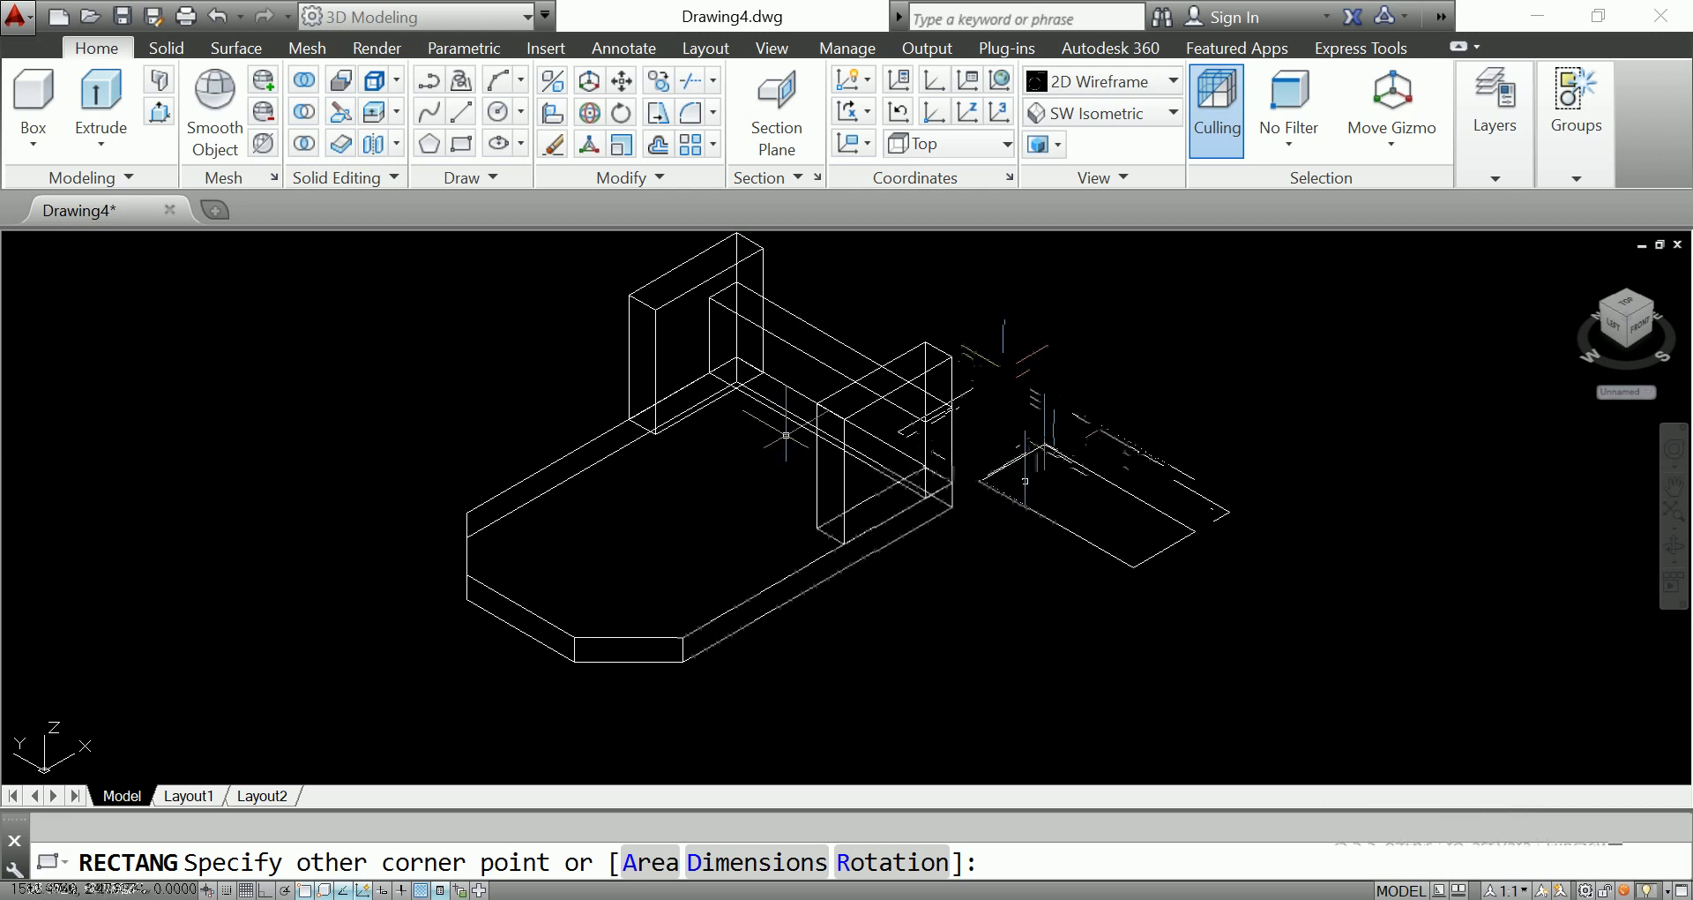
pyautogui.press('Escape')
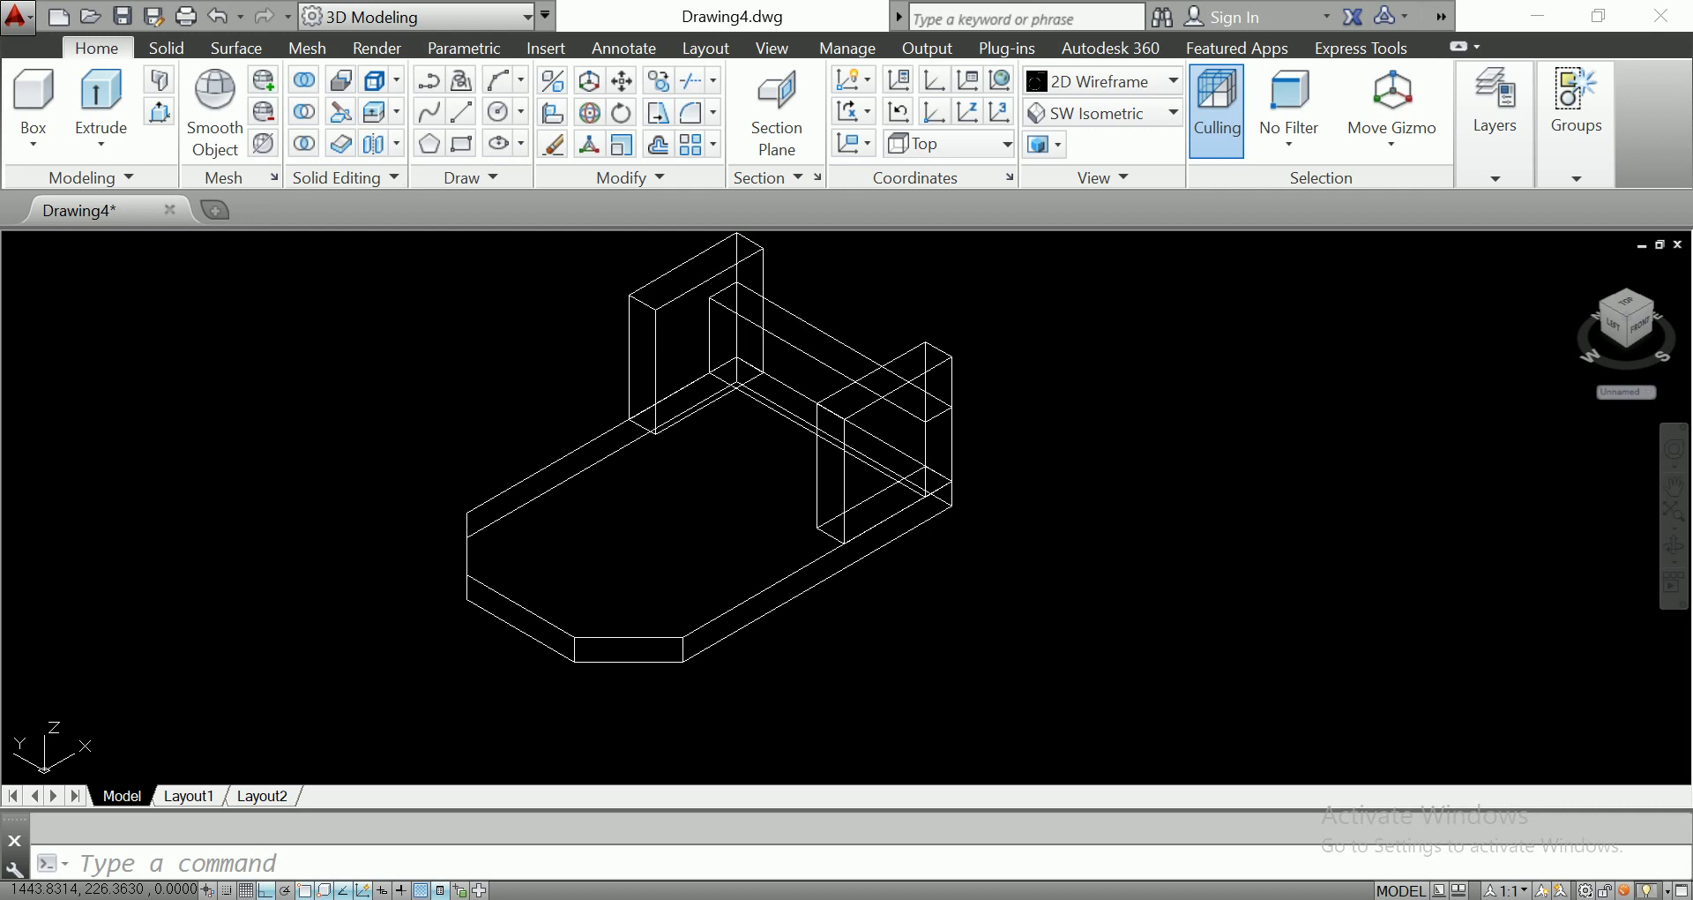
pyautogui.click(805, 360)
pyautogui.click(461, 144)
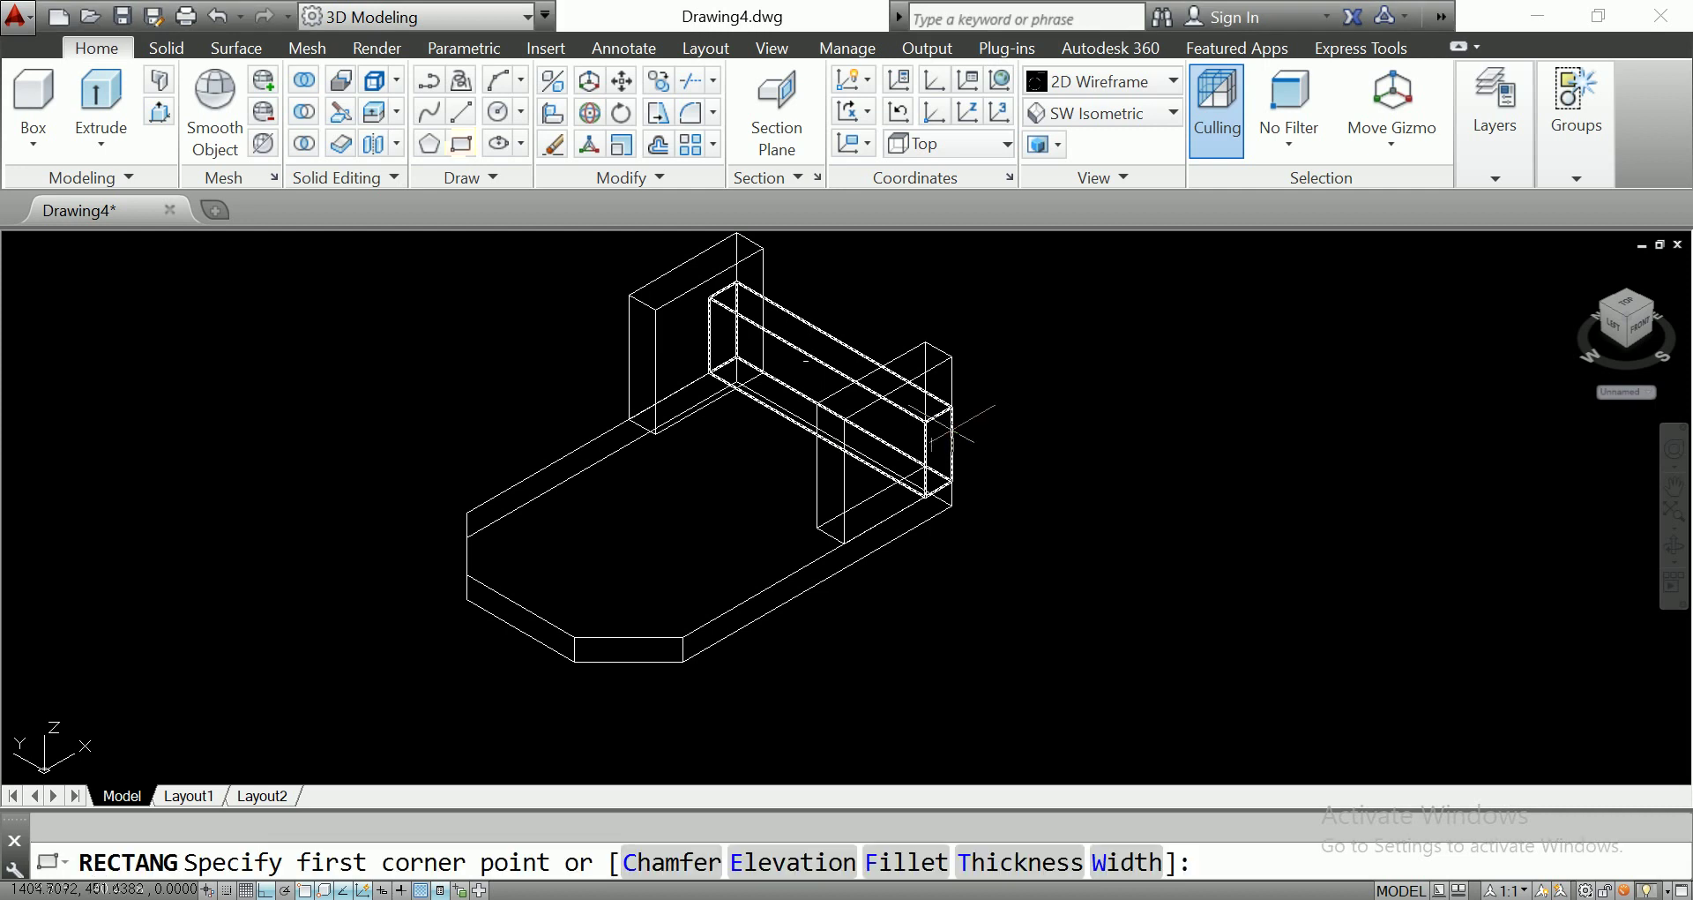
# Draw a rectangle on the right block face and an upright rectangle on the slab beside it.
pyautogui.click(929, 418)
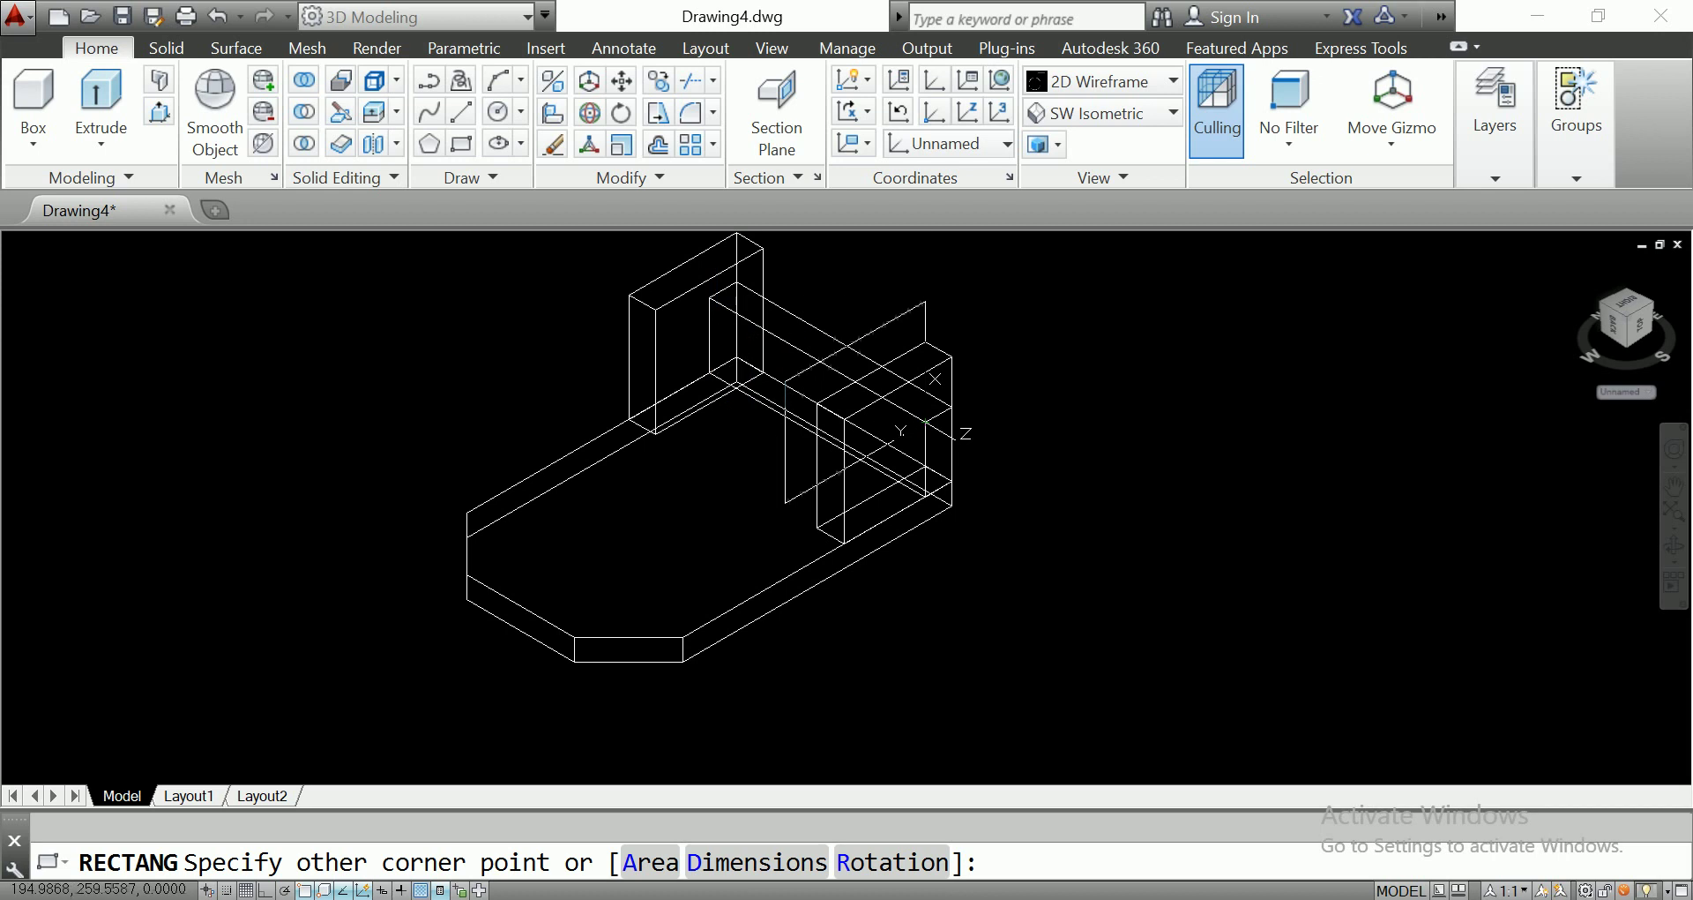
pyautogui.click(908, 484)
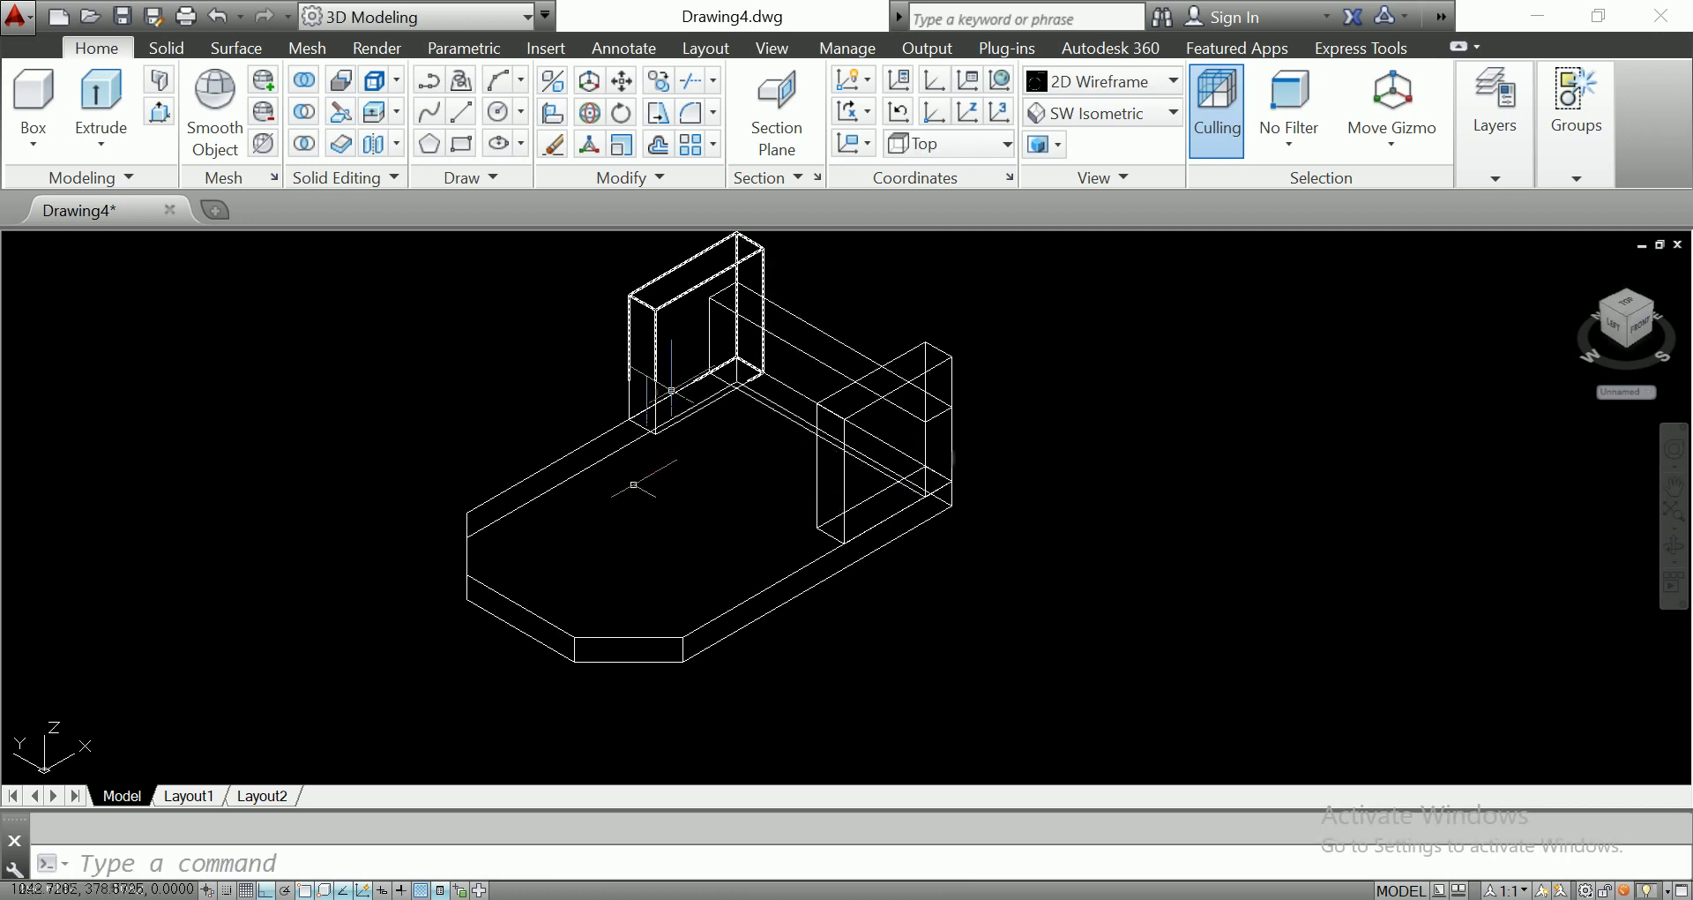
pyautogui.press('Return')
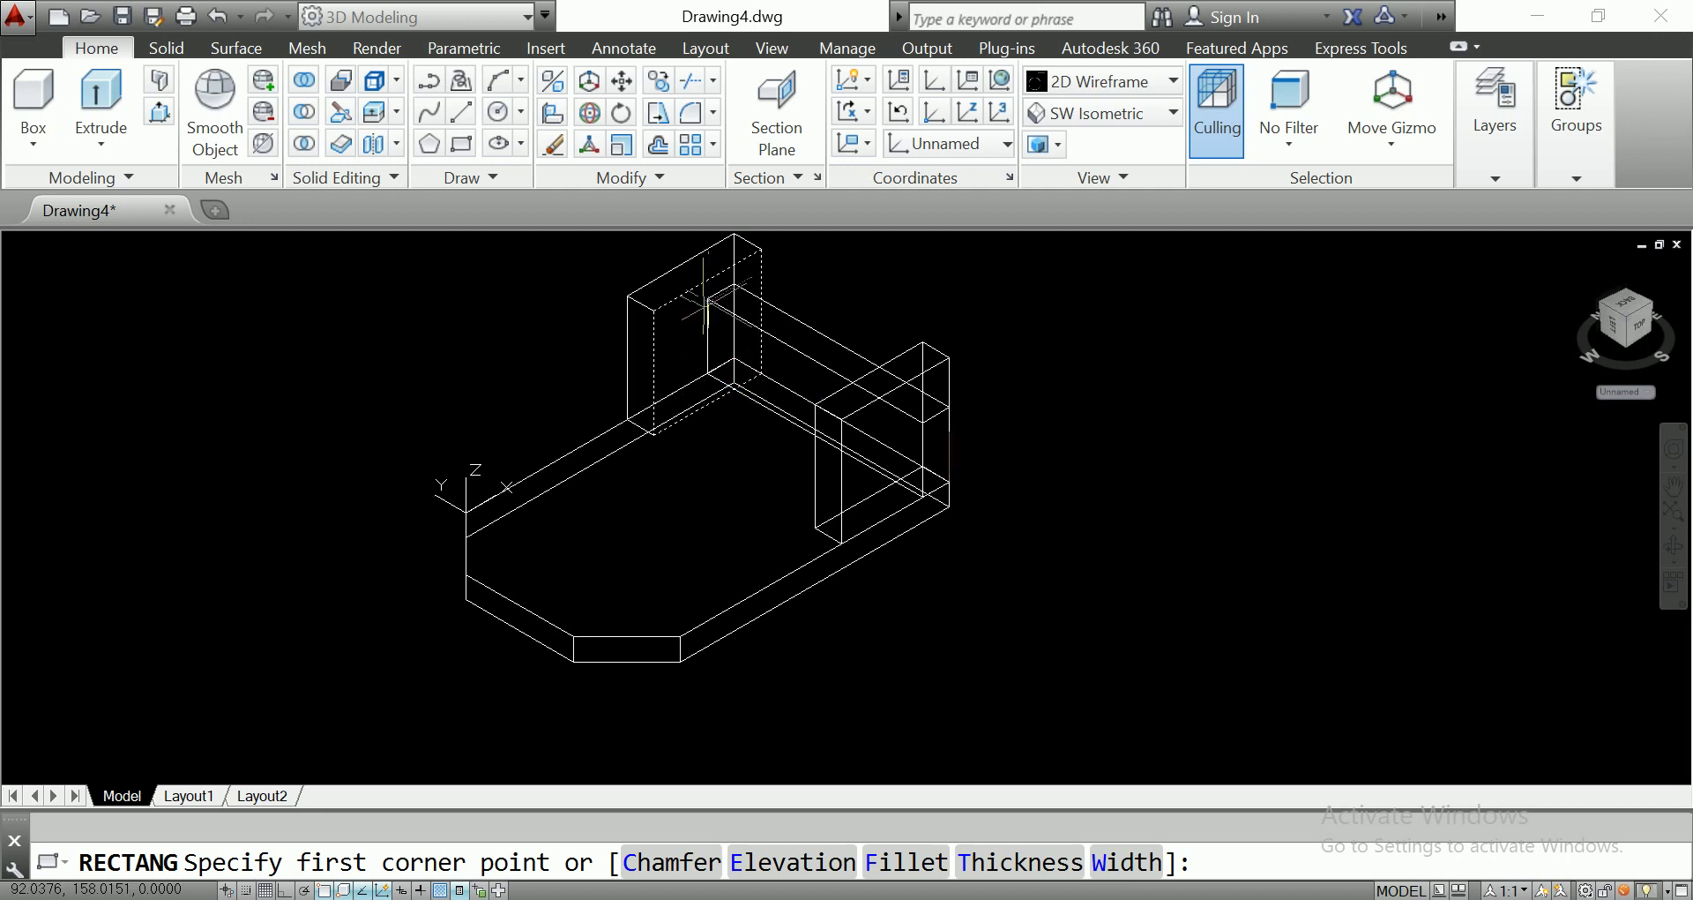
pyautogui.click(948, 481)
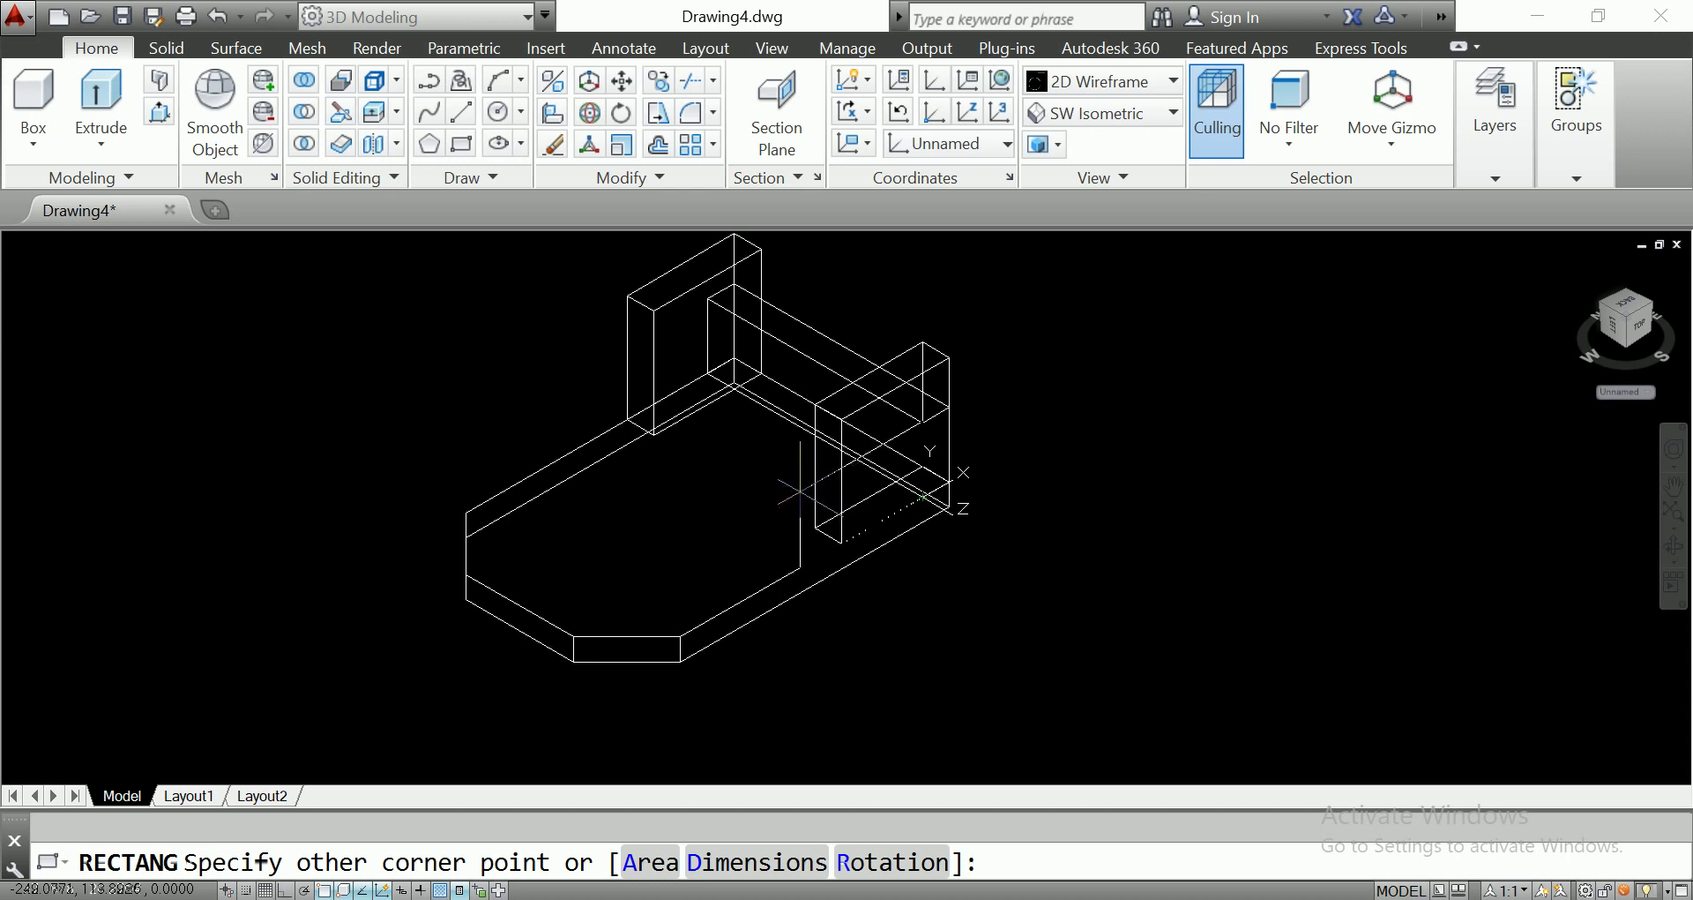
pyautogui.click(800, 491)
pyautogui.click(799, 529)
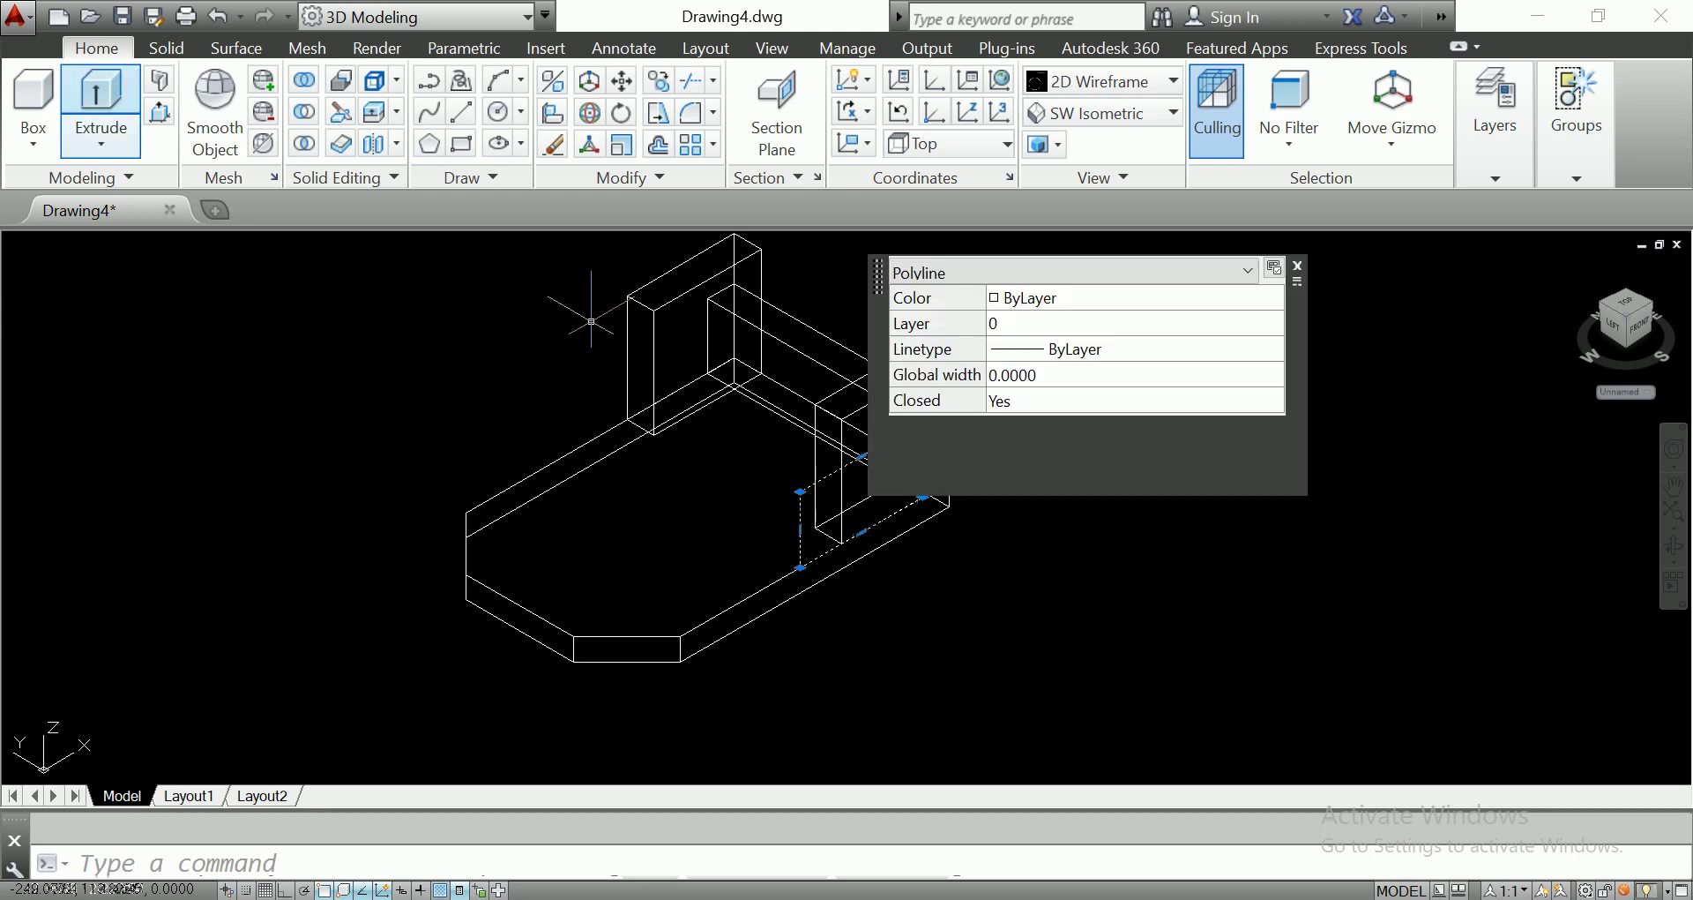
# Extrude the new rectangle beside the front upright into a solid box.
pyautogui.press('Escape')
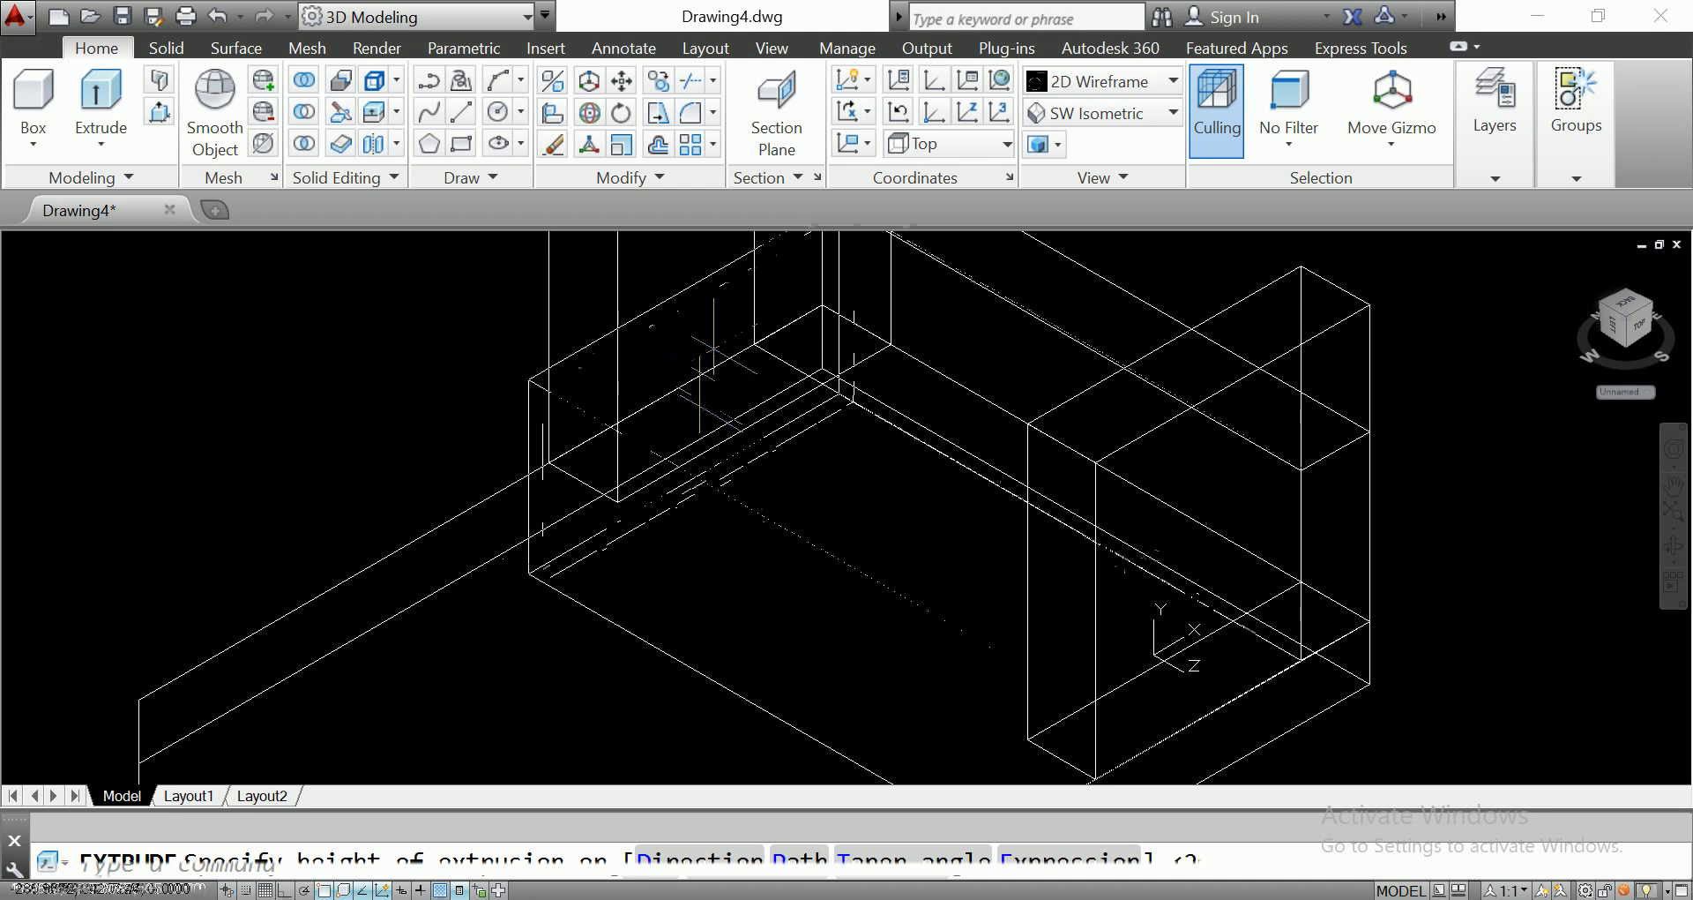
pyautogui.click(823, 300)
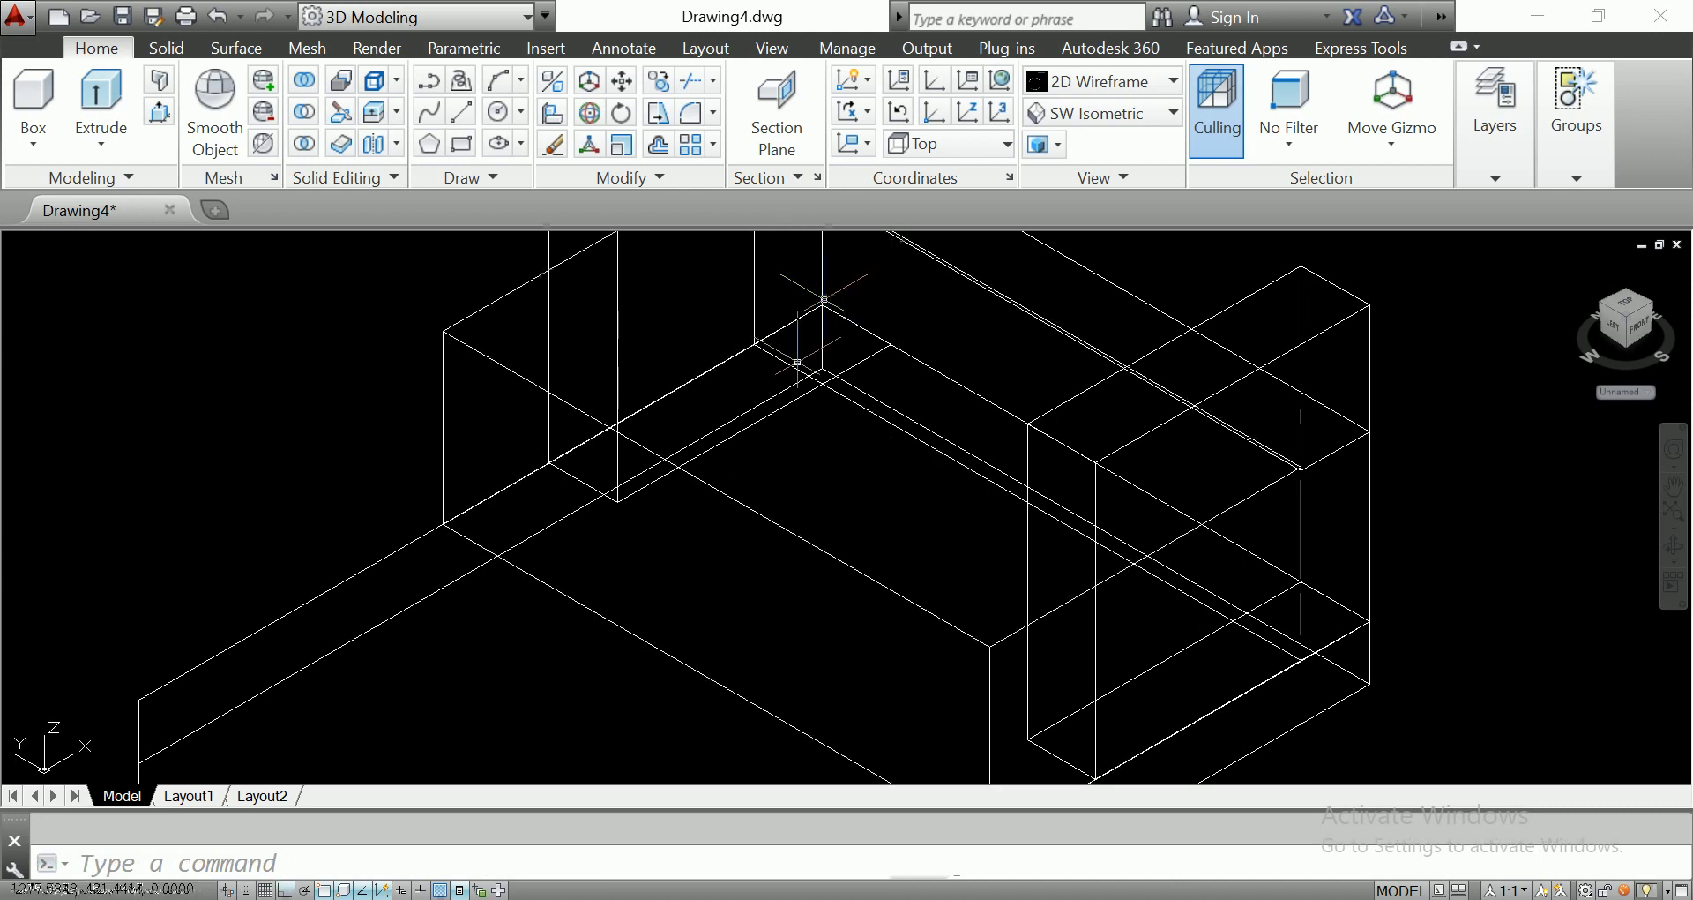
pyautogui.scroll(-5, 822, 300)
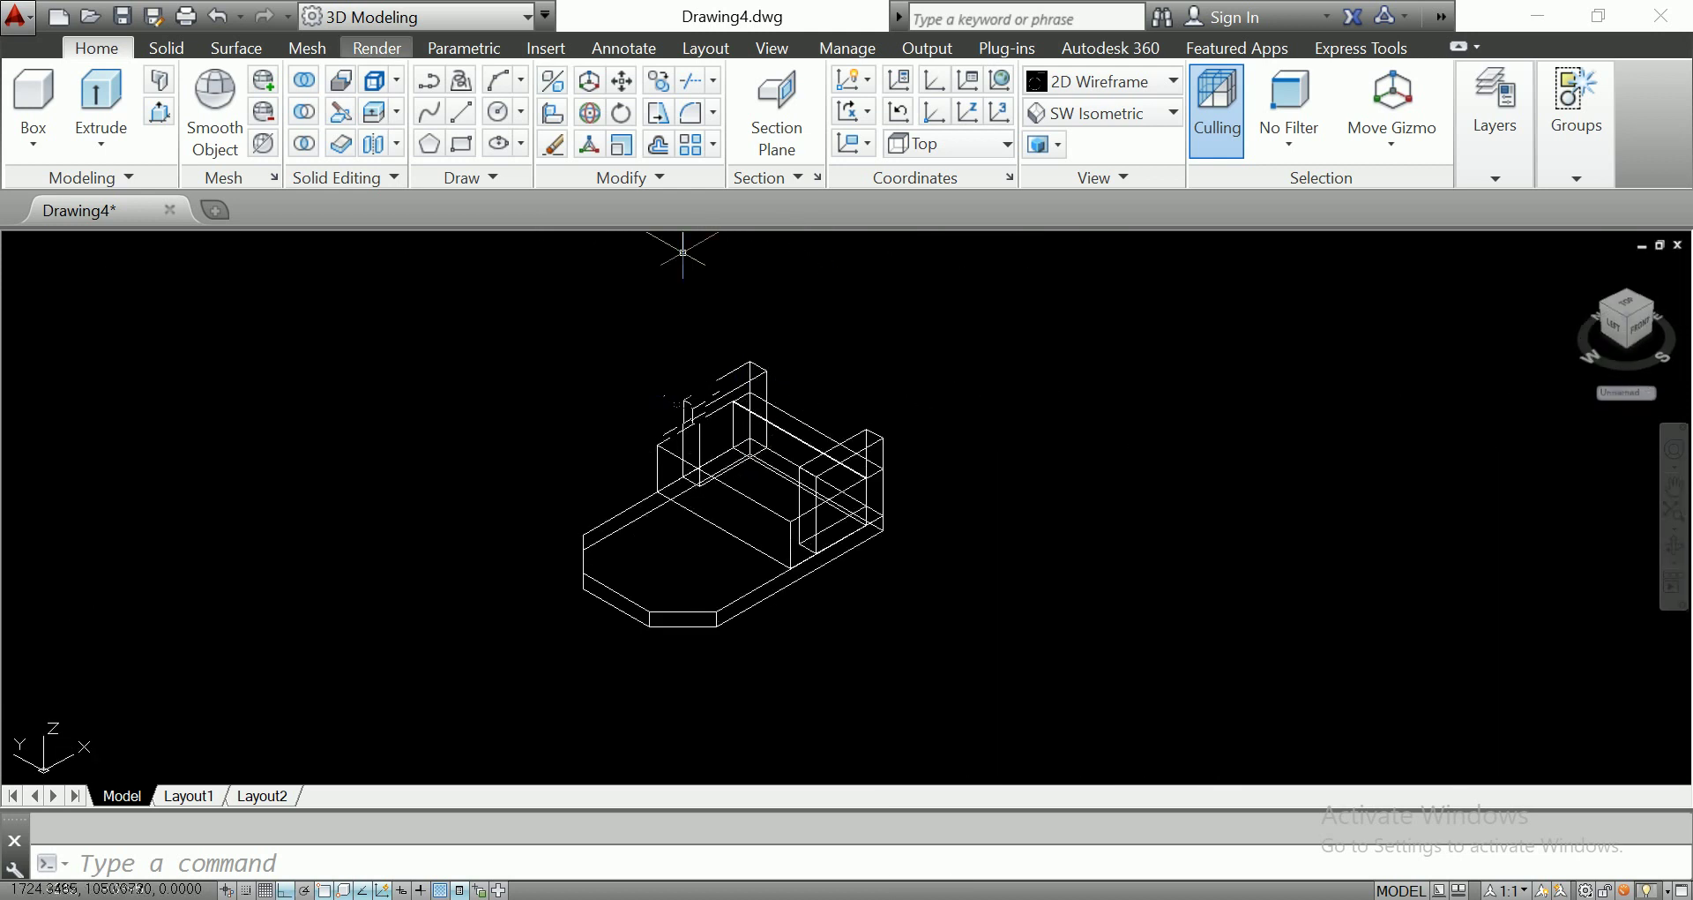
pyautogui.scroll(6, 727, 482)
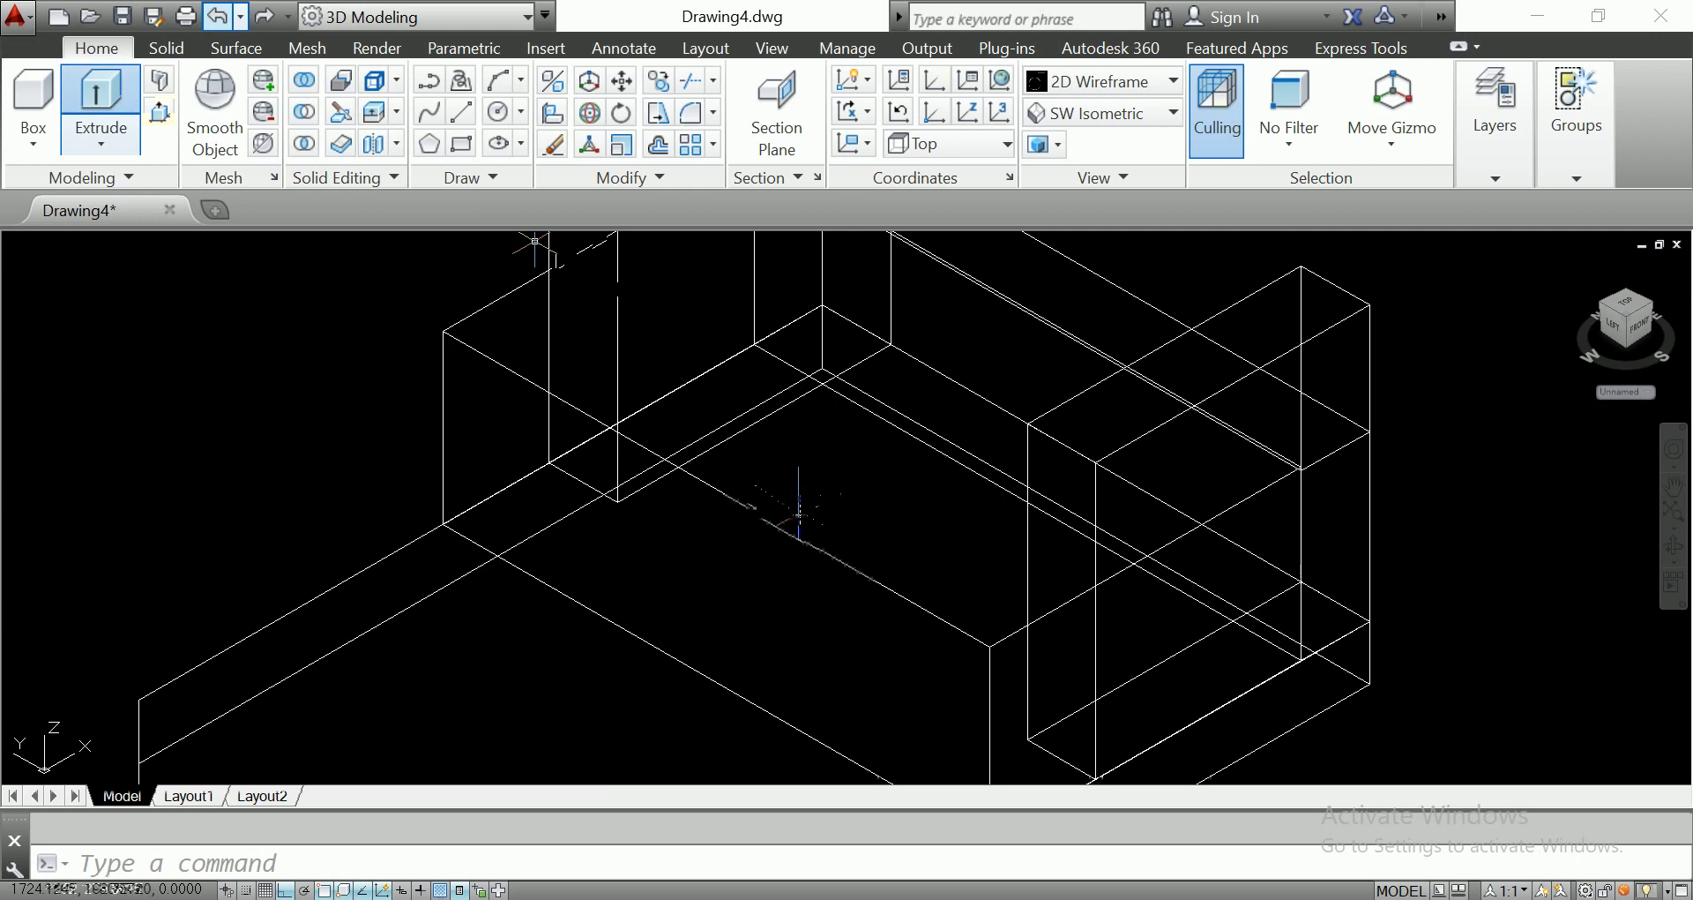
pyautogui.scroll(-3, 799, 512)
# Abandon a second extrusion of the small rectangle and undo the last change.
pyautogui.click(882, 477)
pyautogui.press('Return')
pyautogui.scroll(-2, 891, 483)
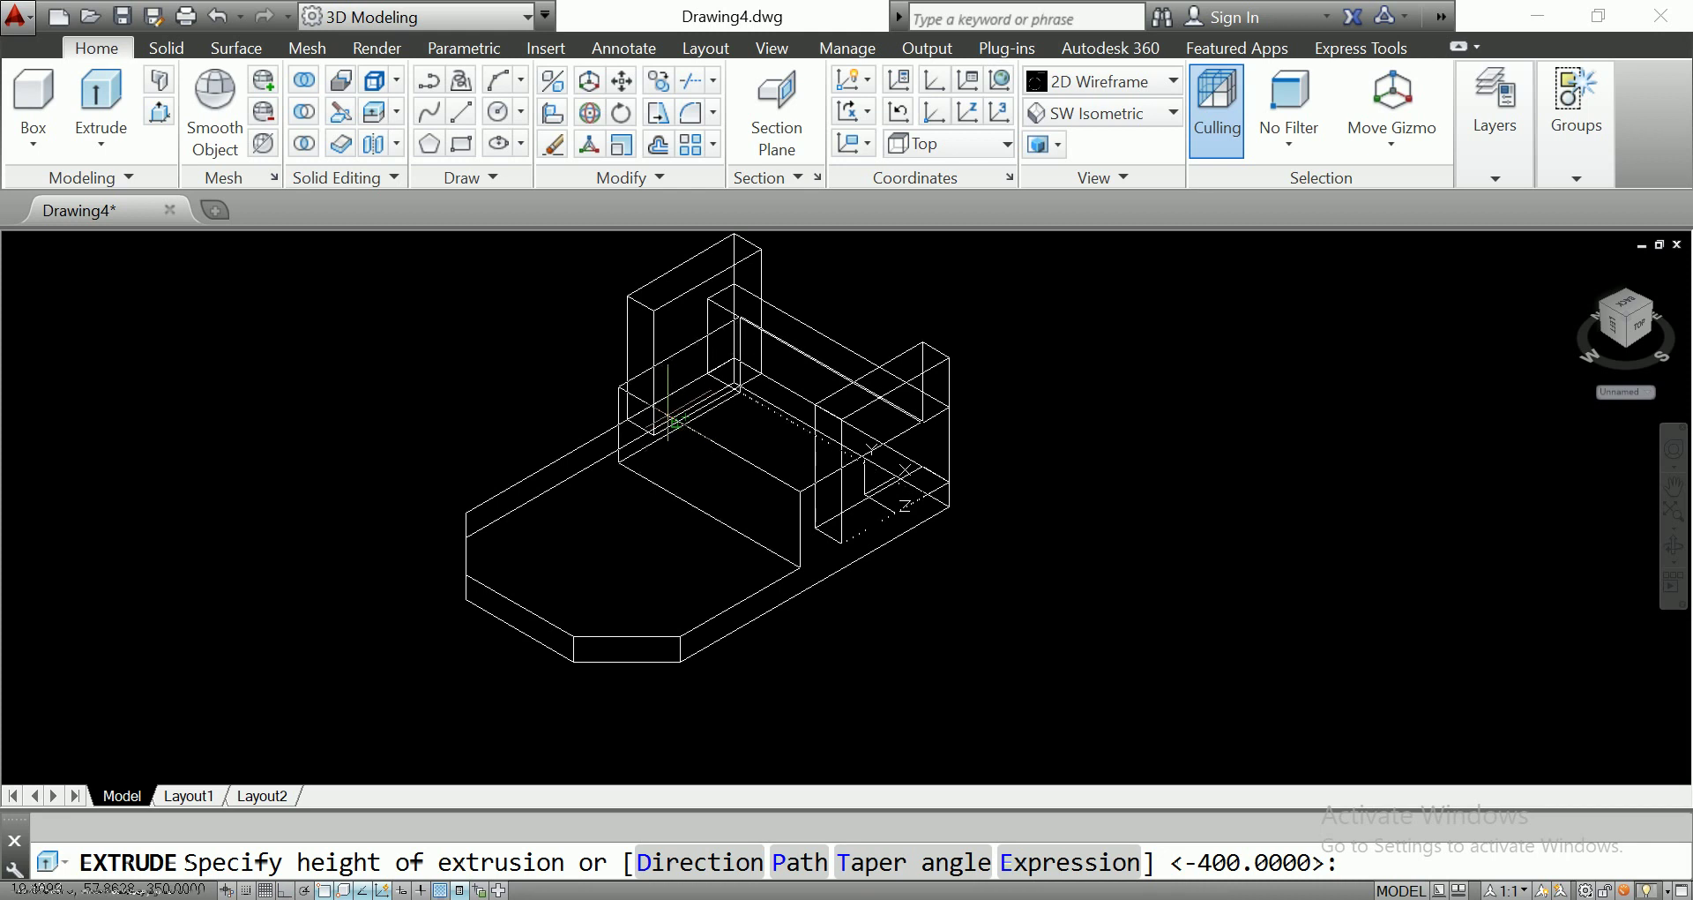
pyautogui.scroll(5, 670, 422)
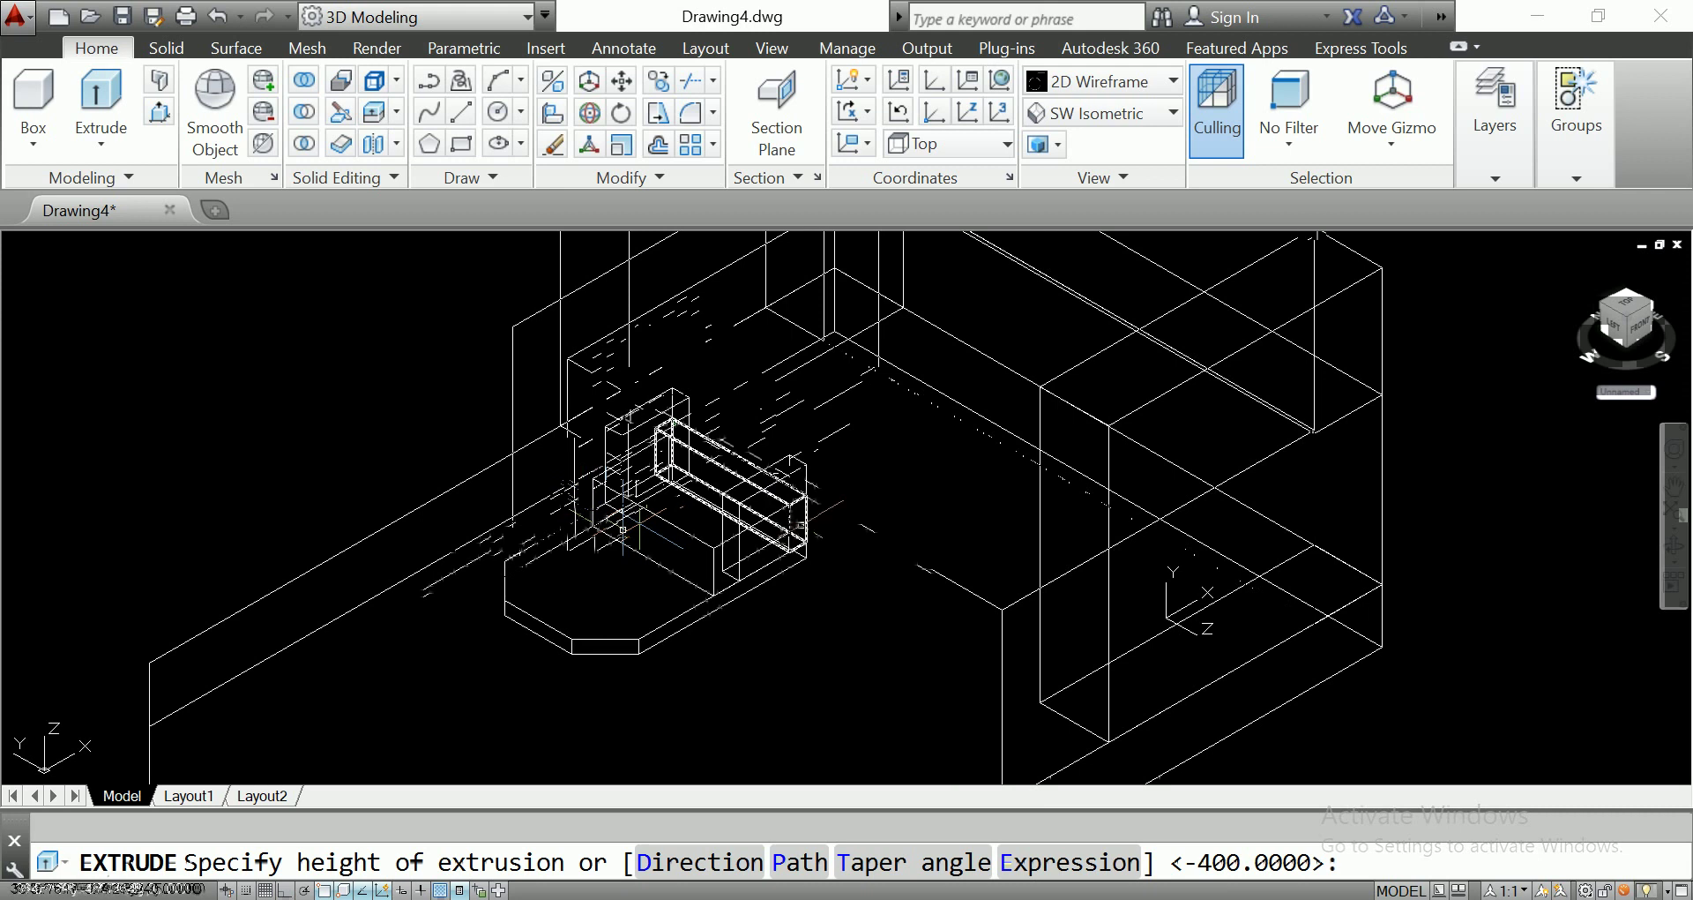
pyautogui.press('Escape')
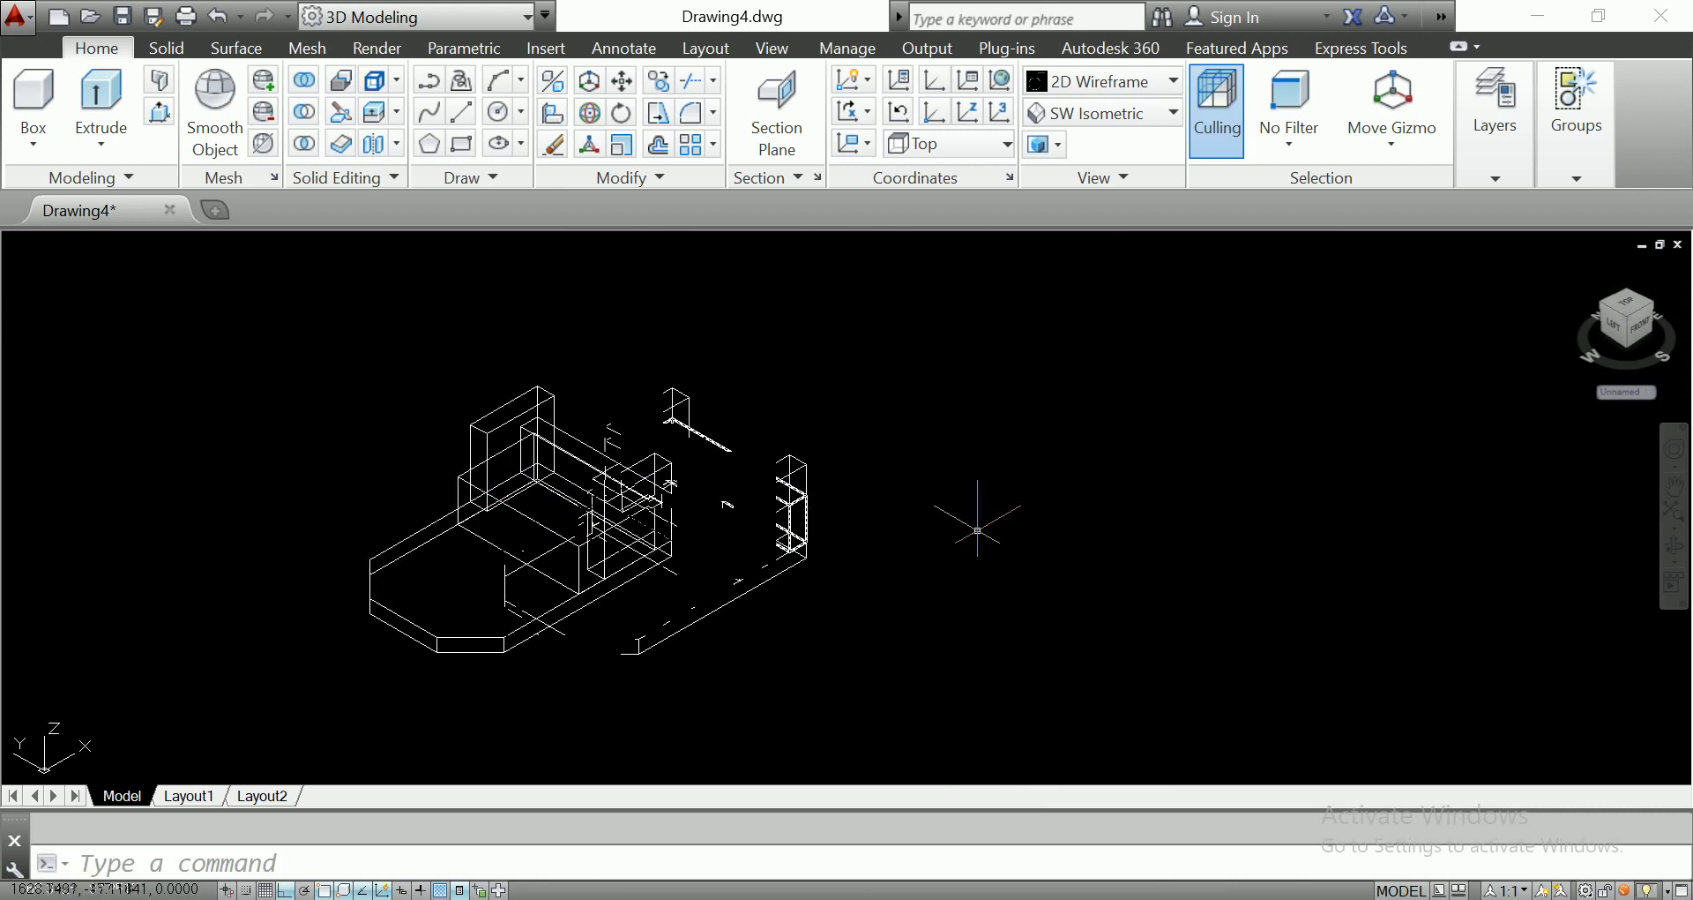
pyautogui.hotkey('ctrl', 'z')
pyautogui.click(460, 111)
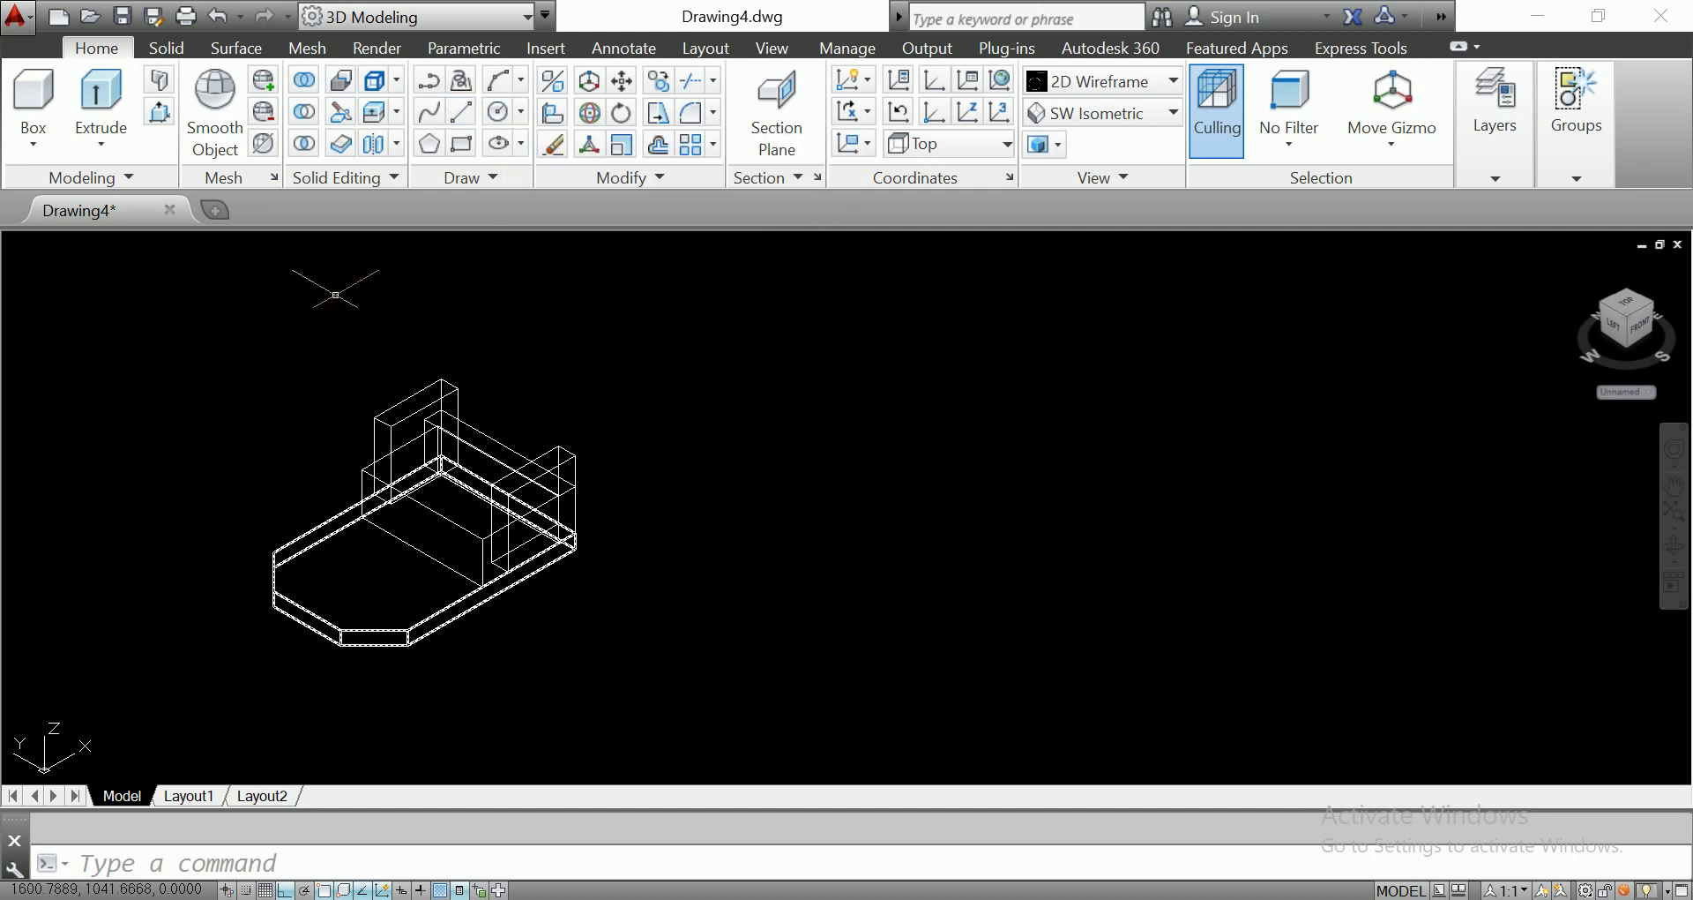
pyautogui.scroll(2, 484, 565)
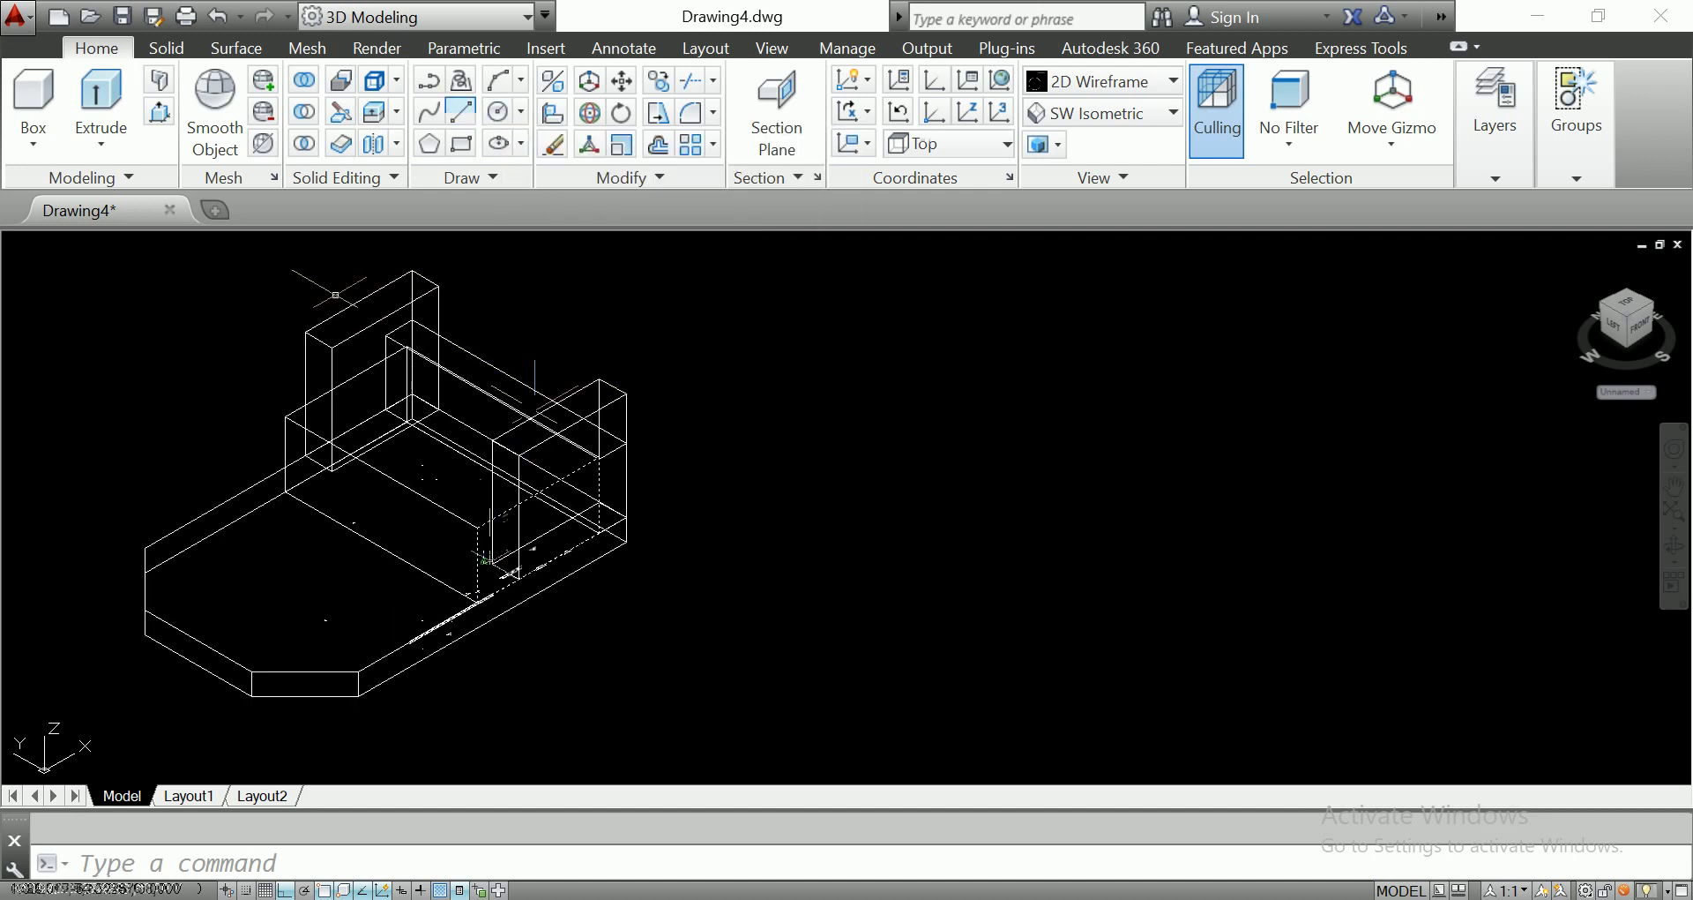
# Draw a sloped line from the block's lower corner to the slab's edge.
pyautogui.scroll(2, 483, 559)
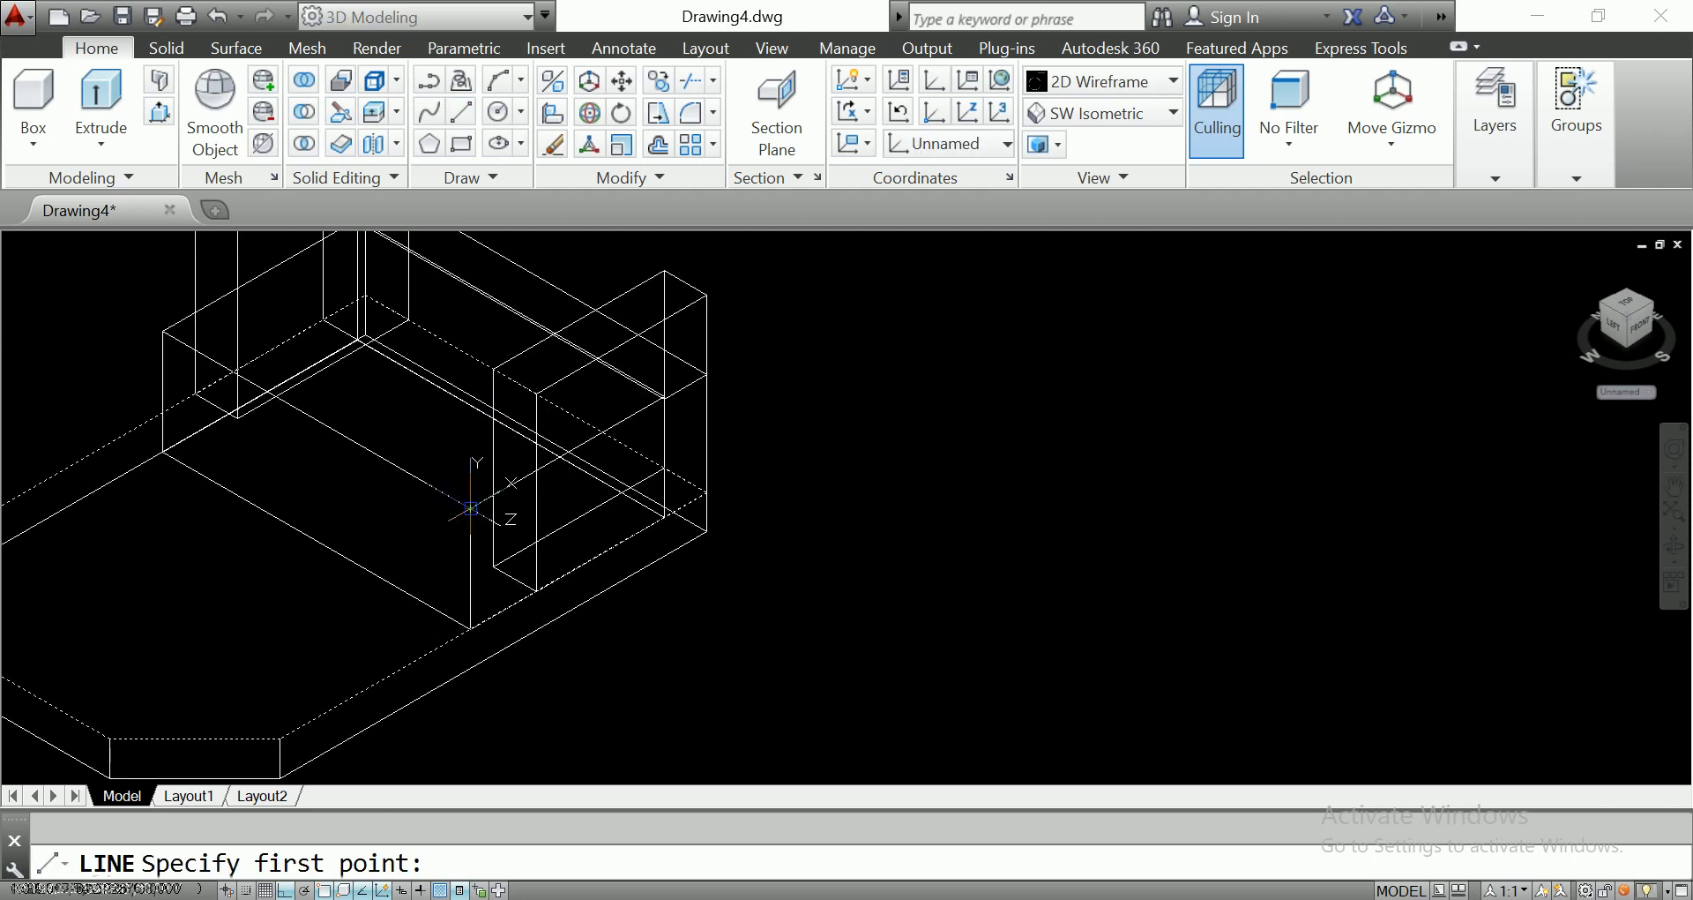
pyautogui.click(470, 508)
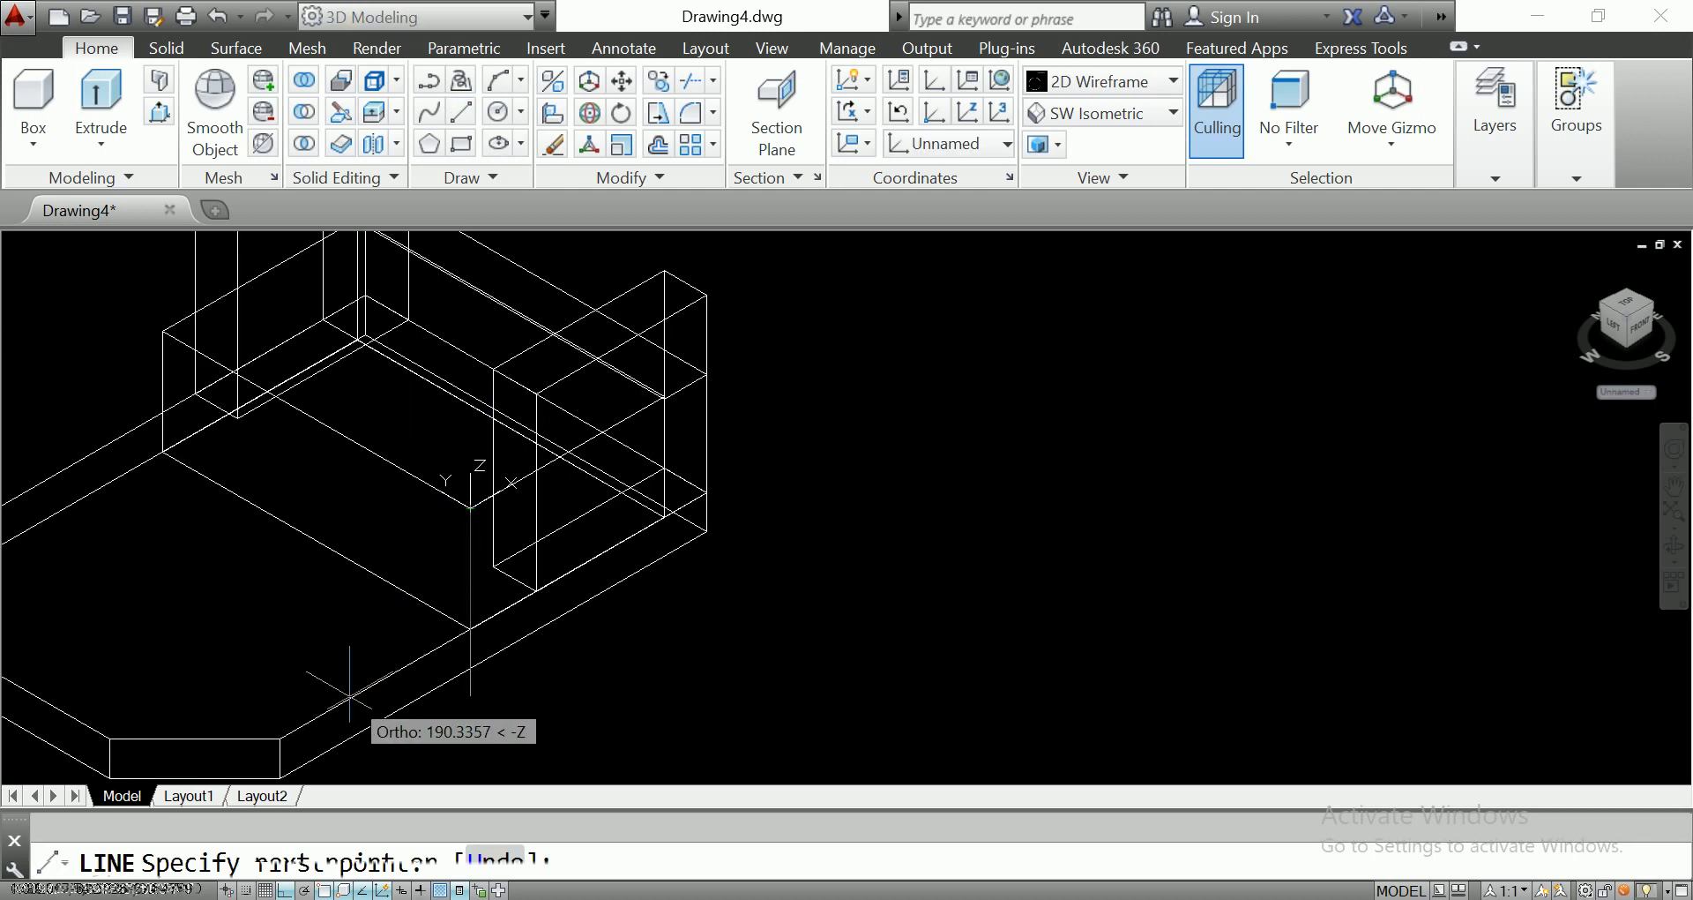
pyautogui.press('F8')
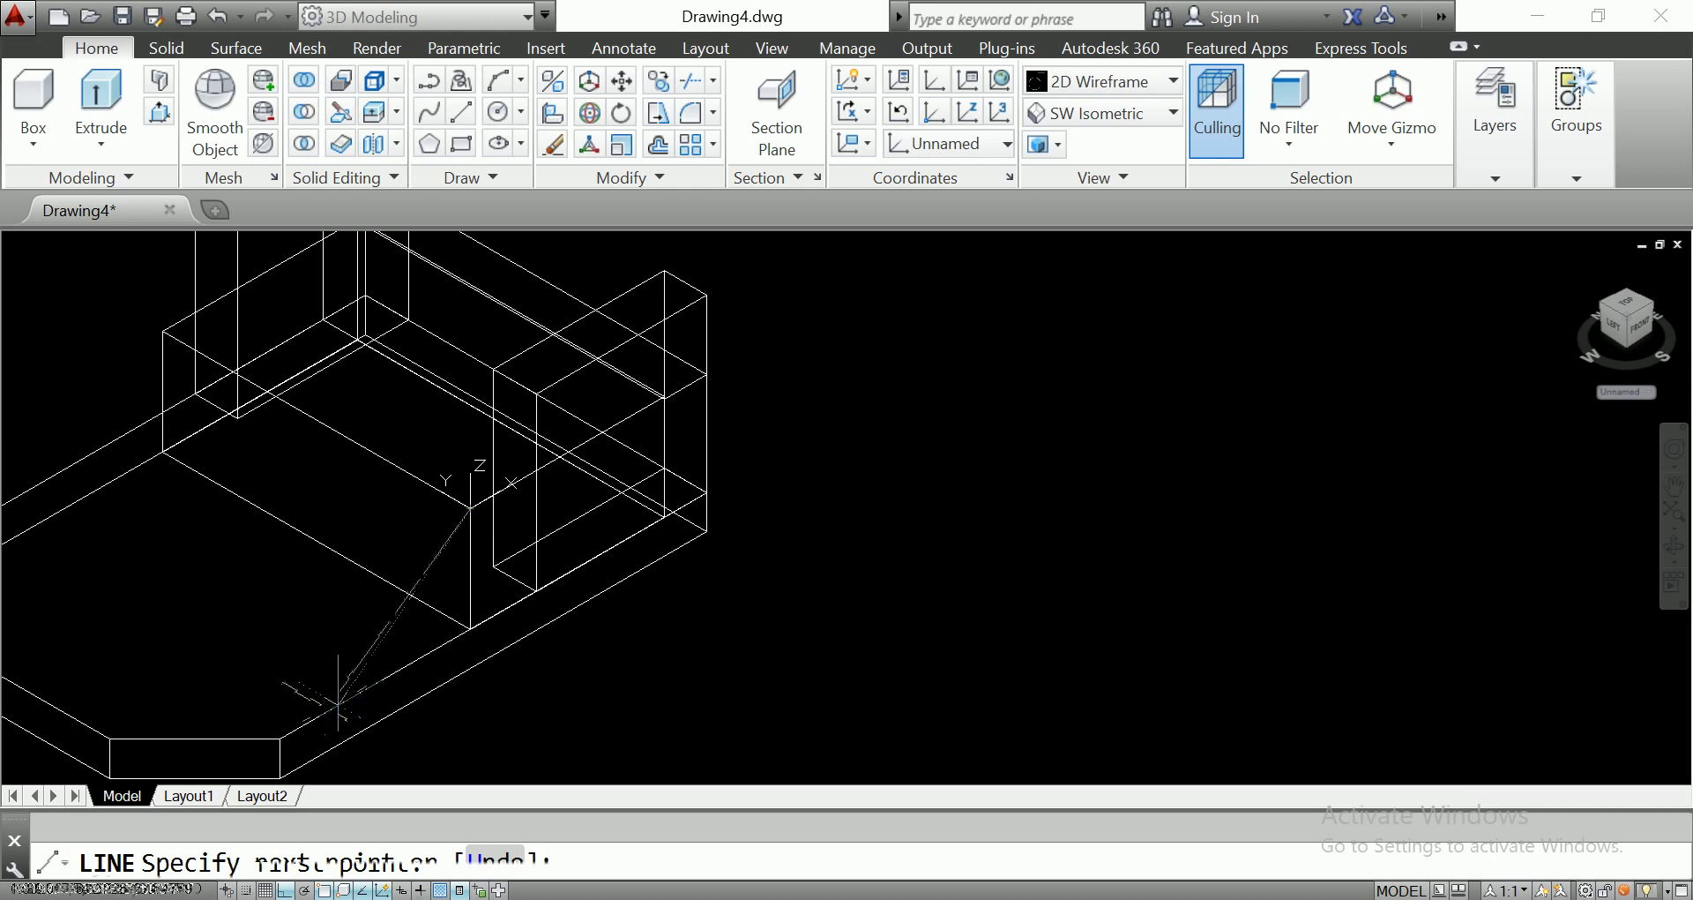
pyautogui.click(338, 704)
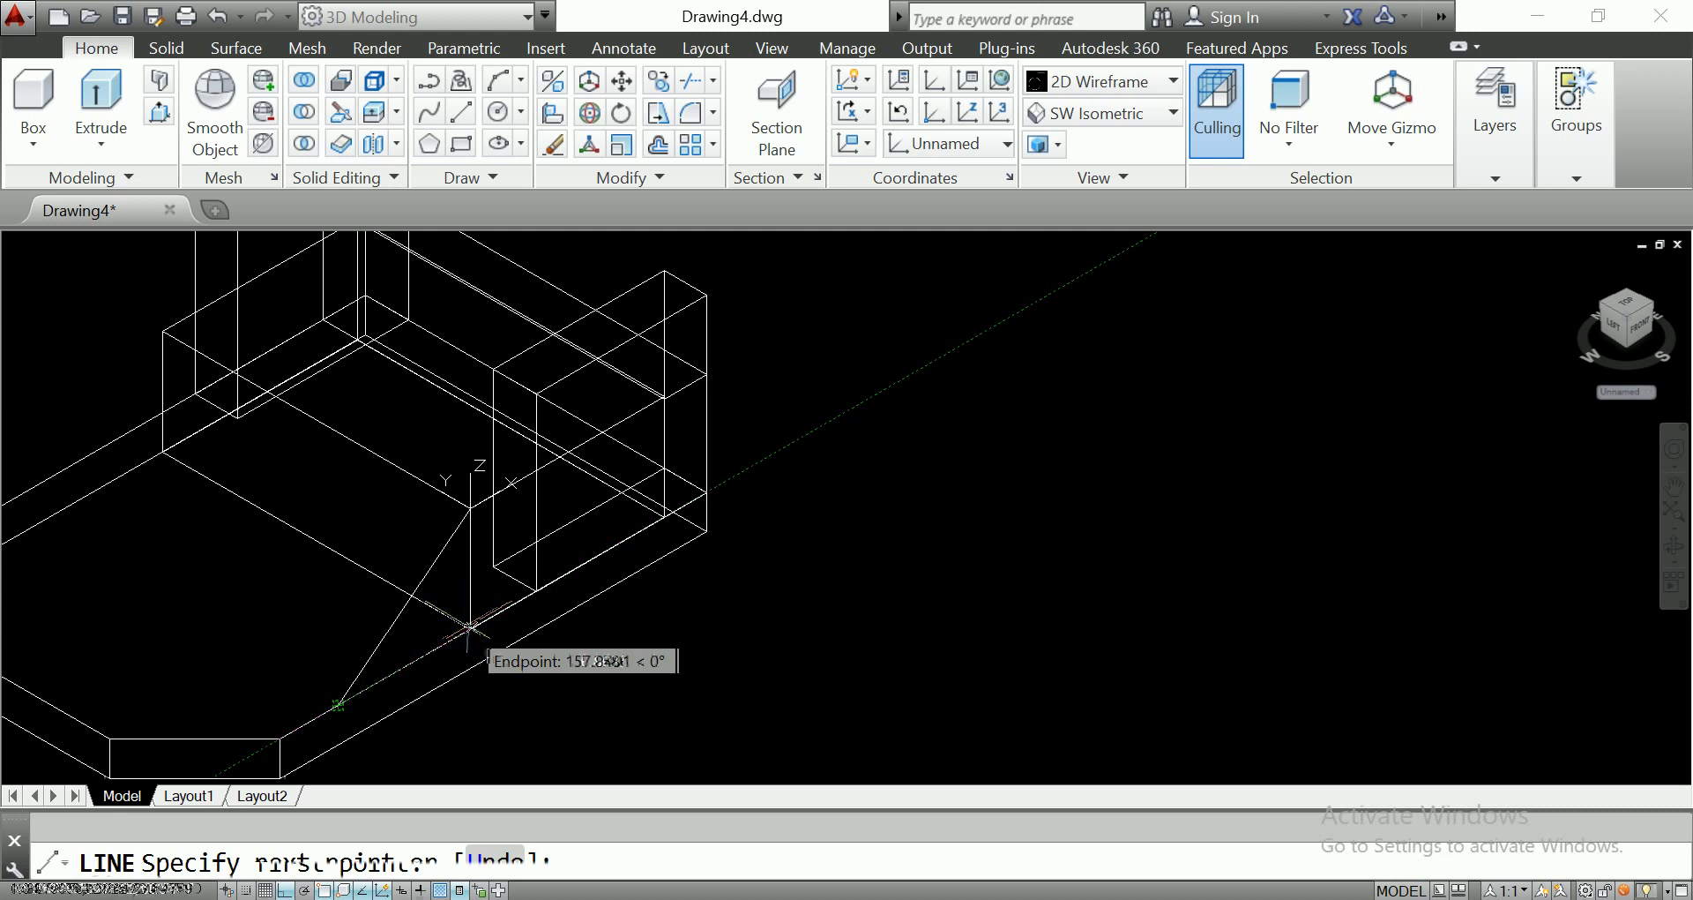
pyautogui.scroll(3, 470, 626)
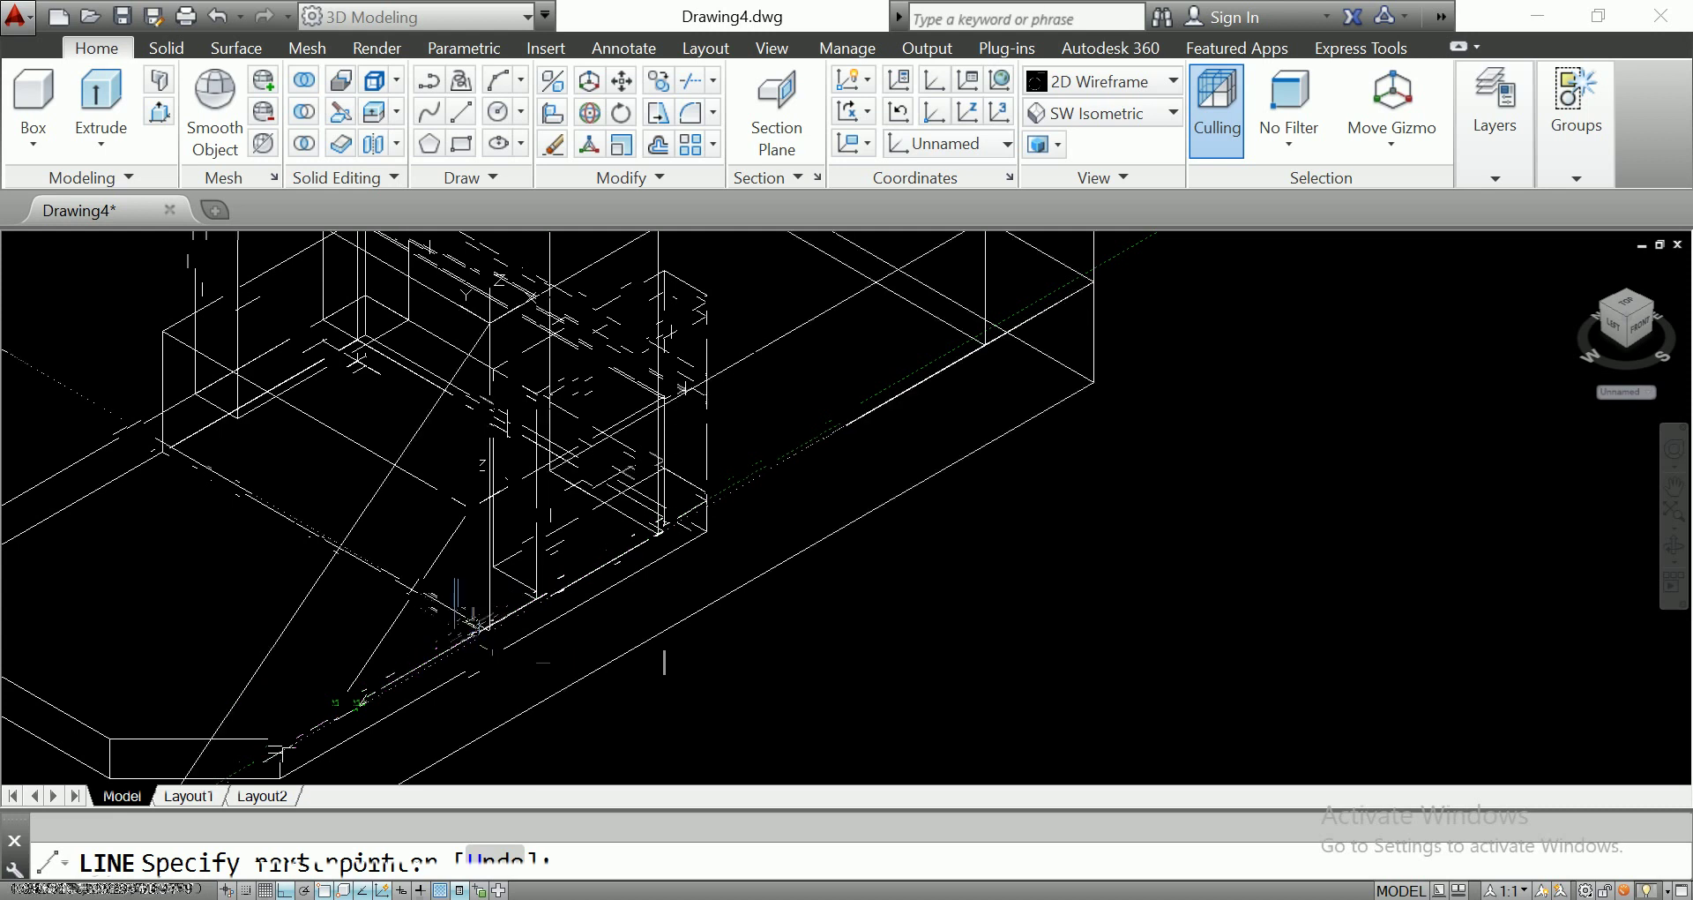
pyautogui.scroll(3, 534, 631)
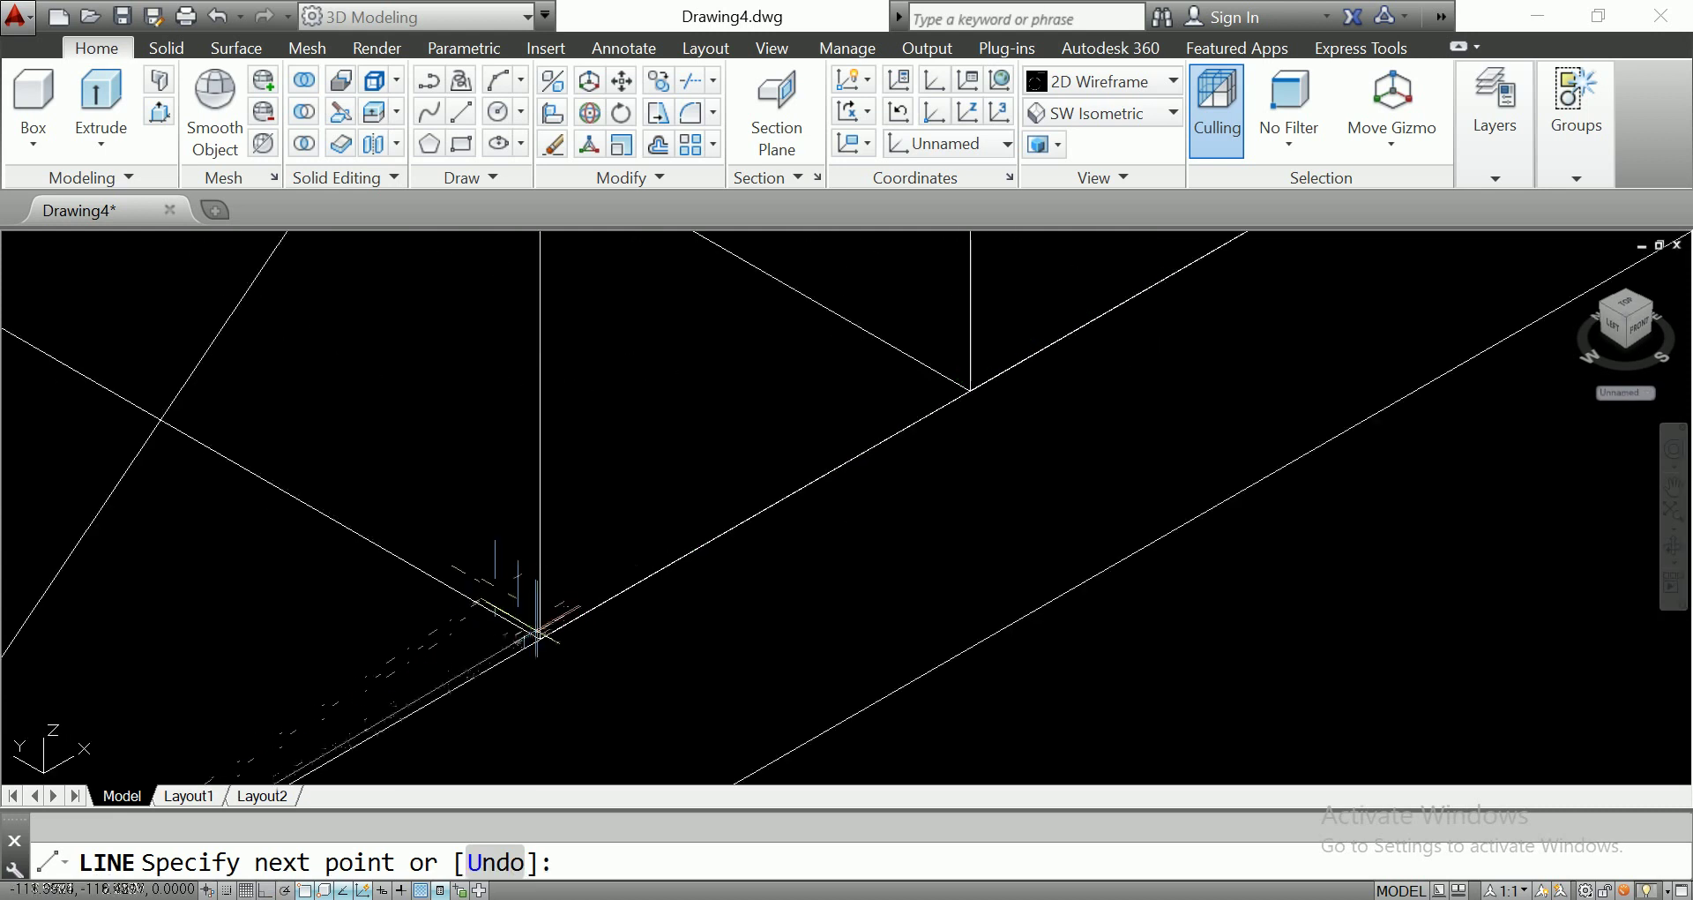
pyautogui.scroll(-3, 537, 631)
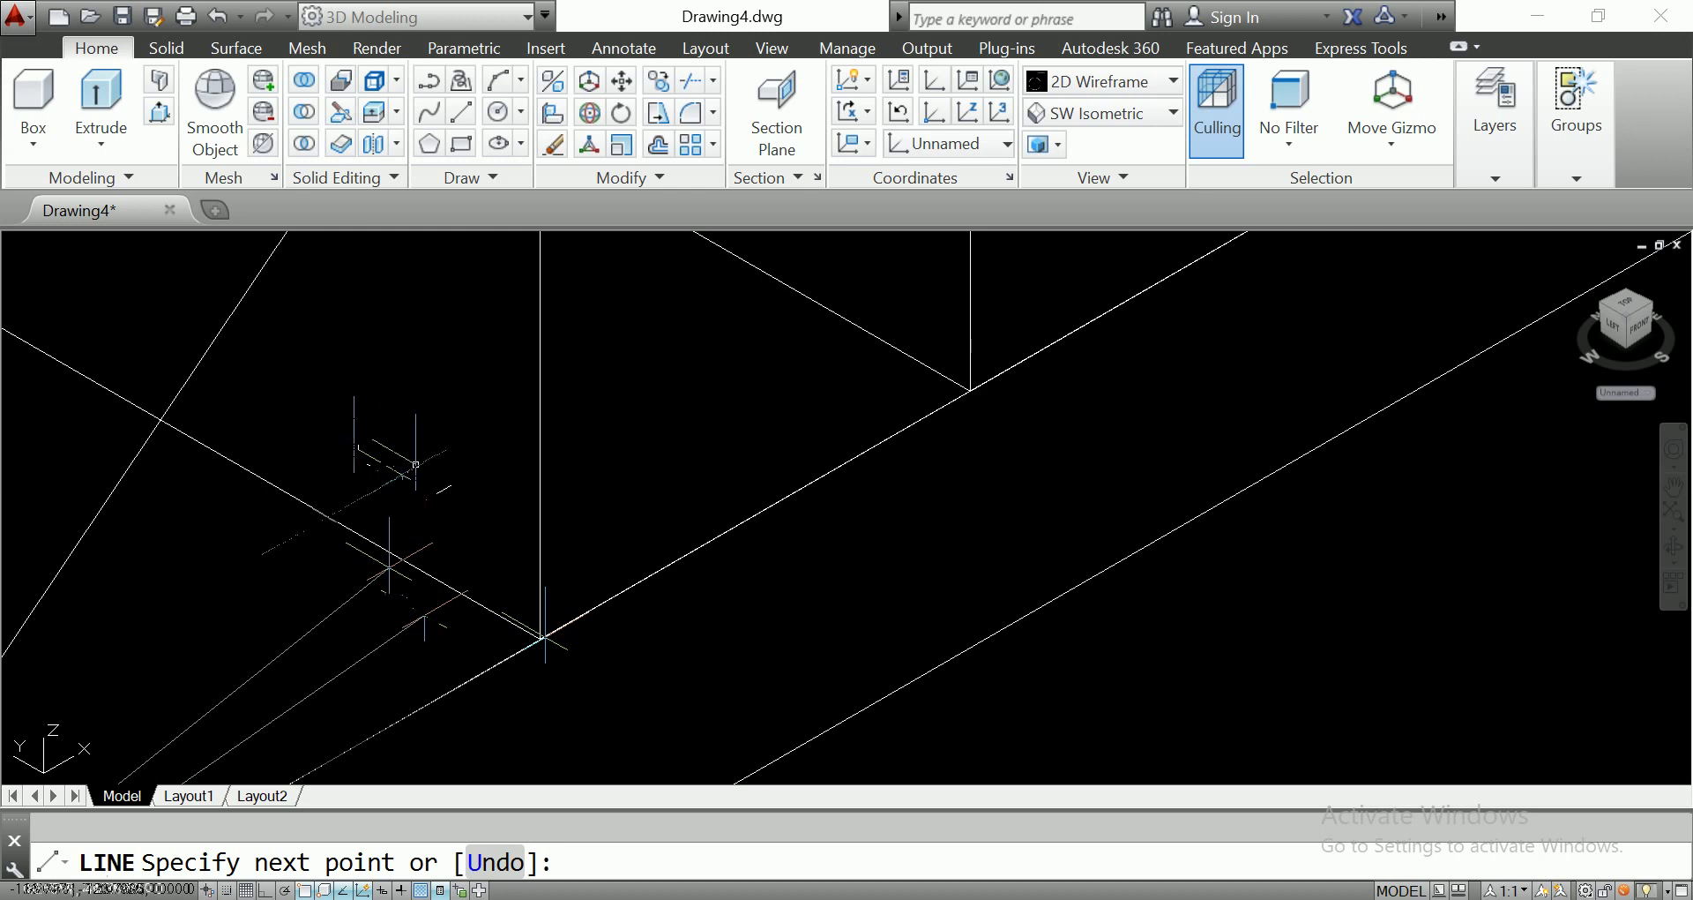
pyautogui.press('Escape')
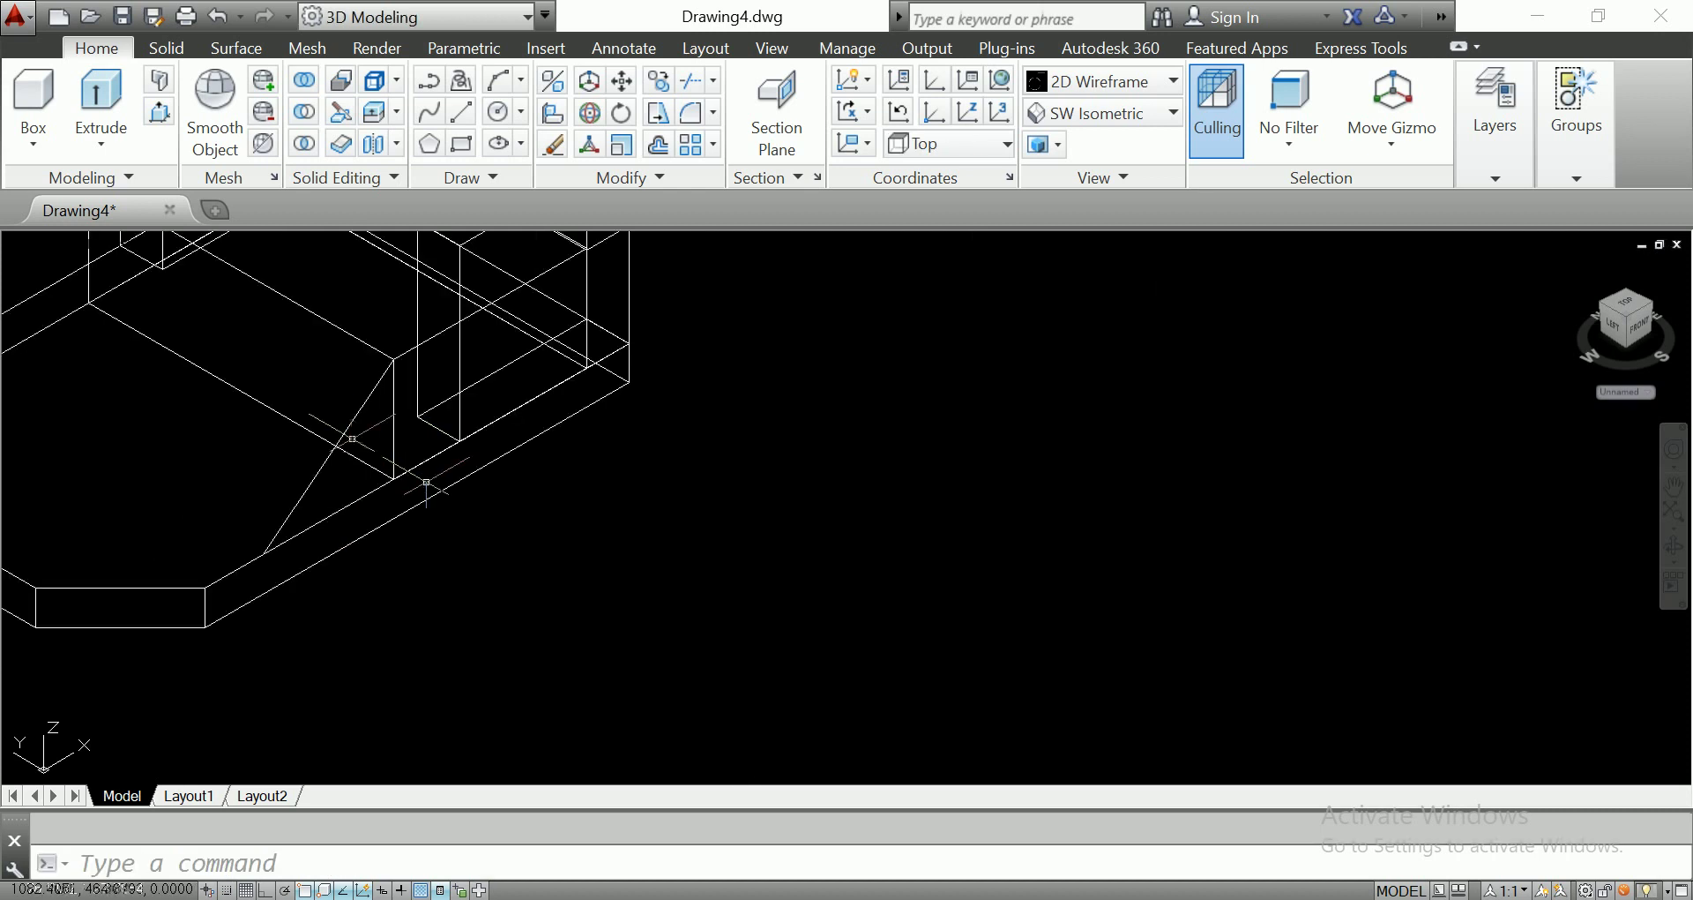
# Move the diagonal line clear of the model.
pyautogui.click(351, 438)
pyautogui.write('m')
pyautogui.press('Return')
pyautogui.click(629, 527)
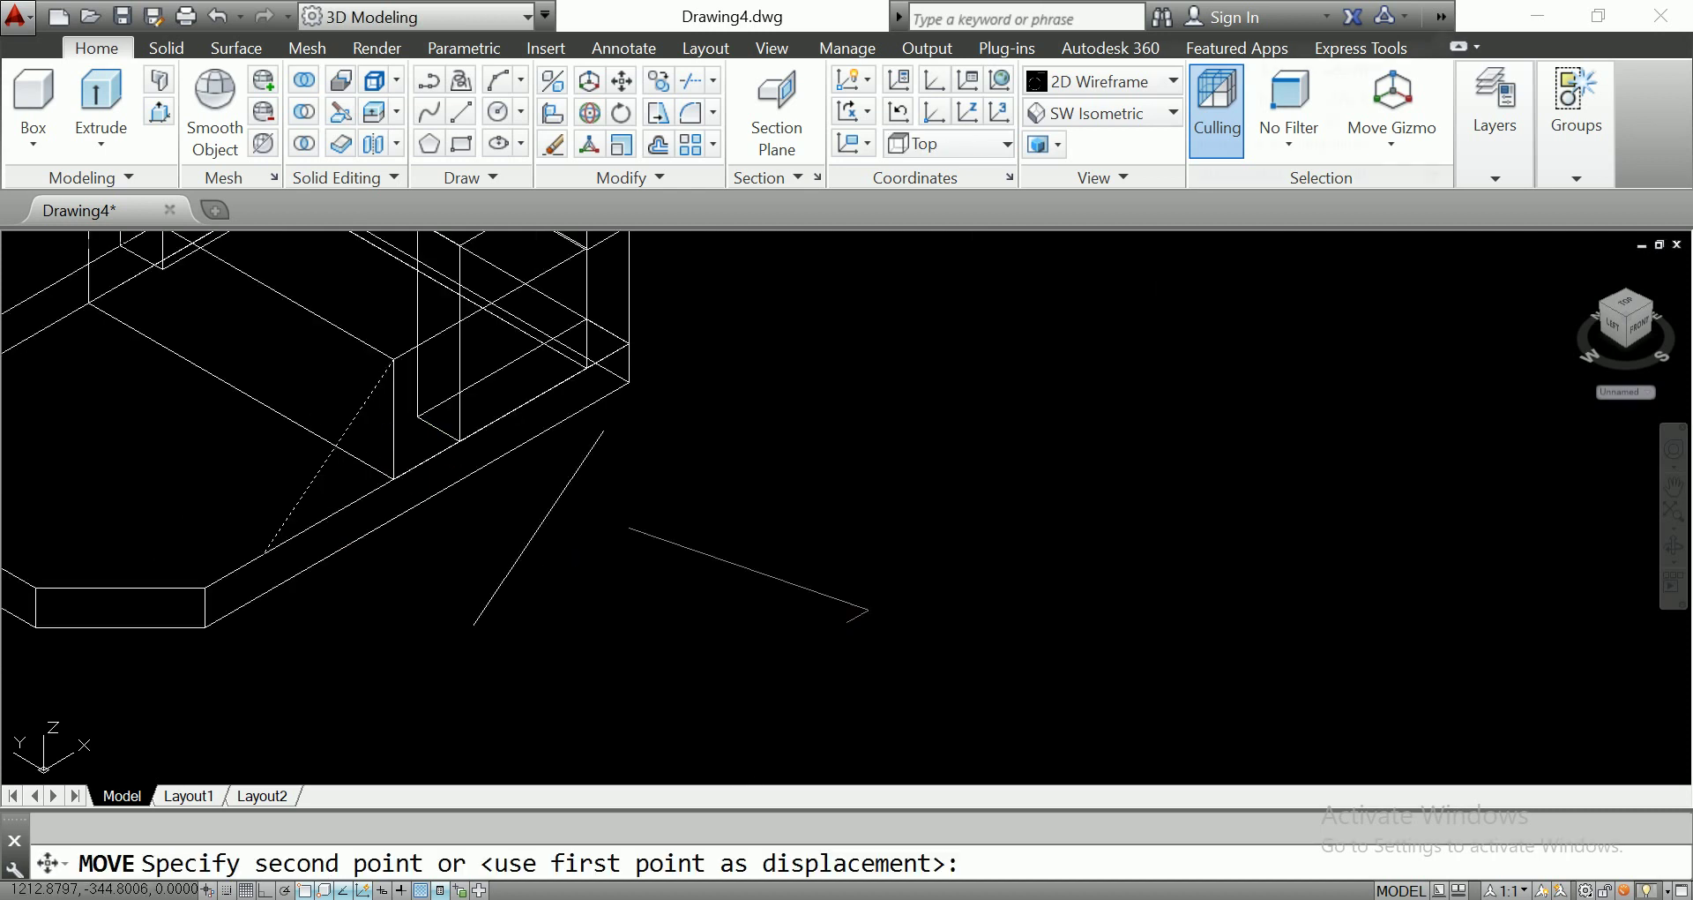
pyautogui.click(1023, 629)
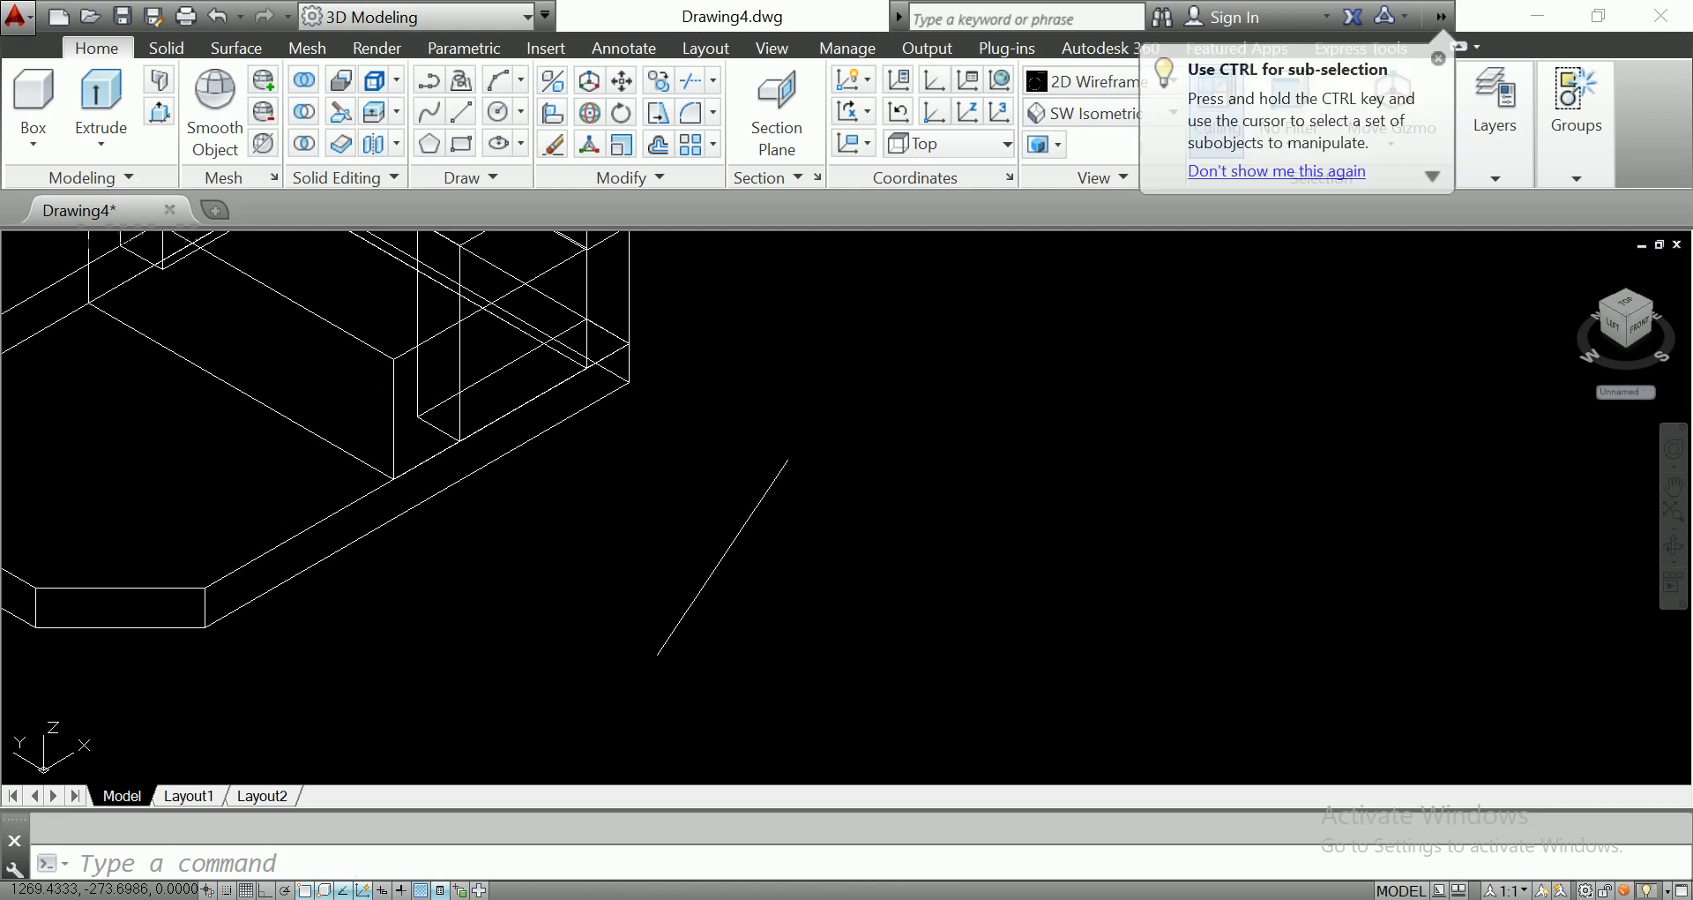
pyautogui.scroll(-2, 826, 519)
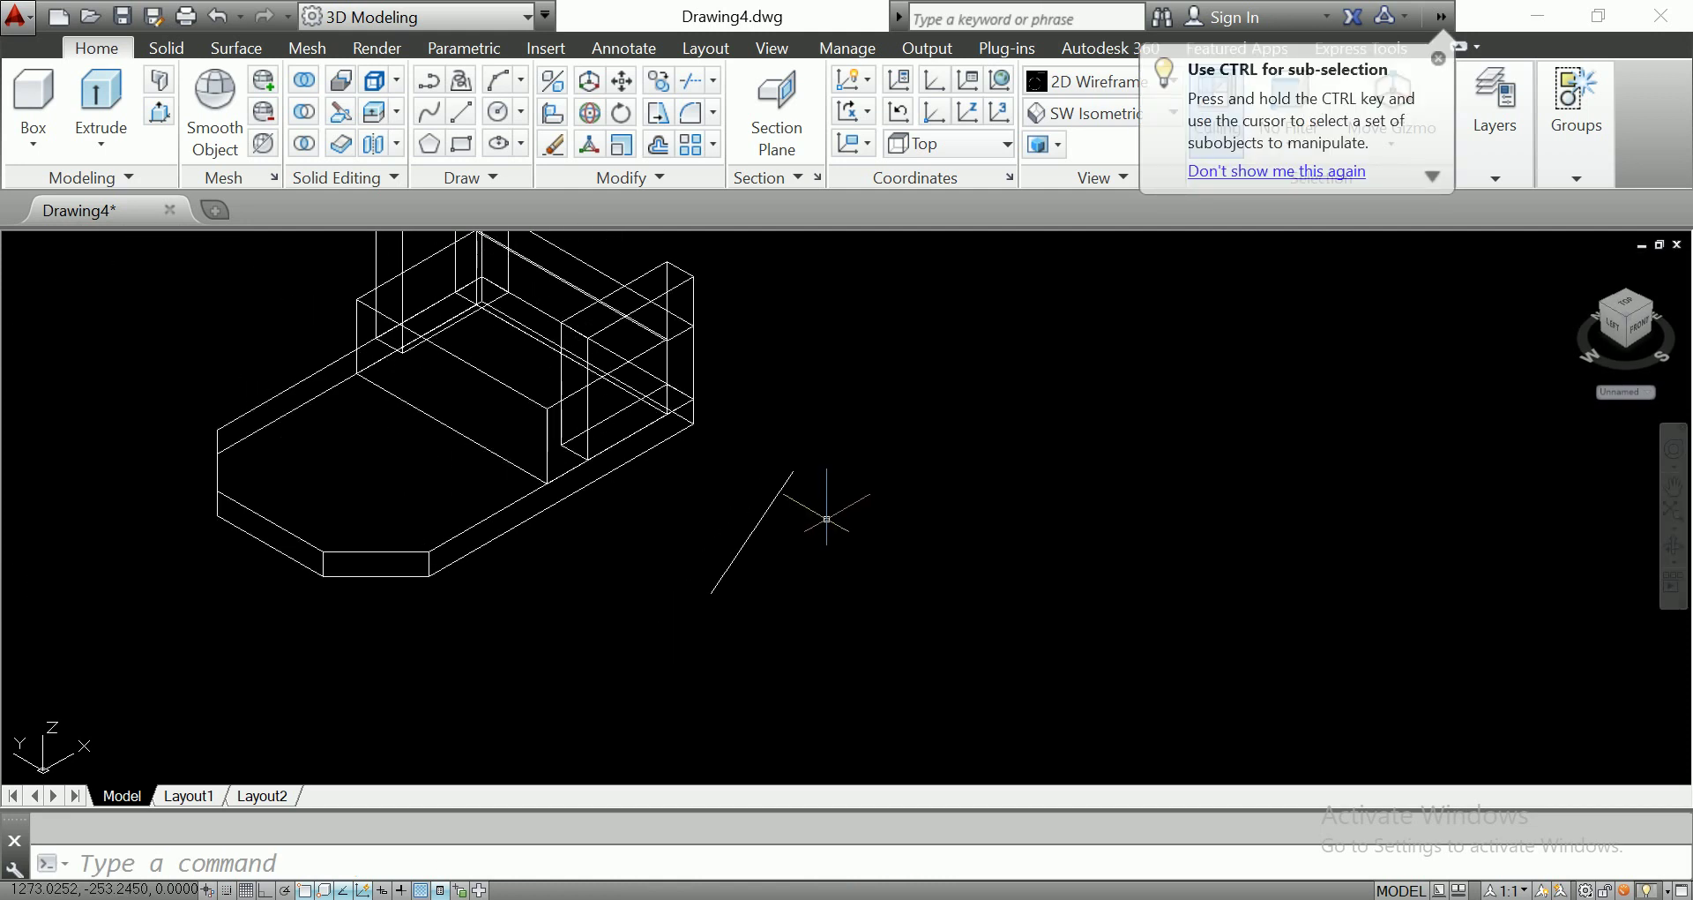
pyautogui.click(432, 264)
# Draw a 384.5085-long base line from the diagonal's lower end.
pyautogui.write('l')
pyautogui.press('Return')
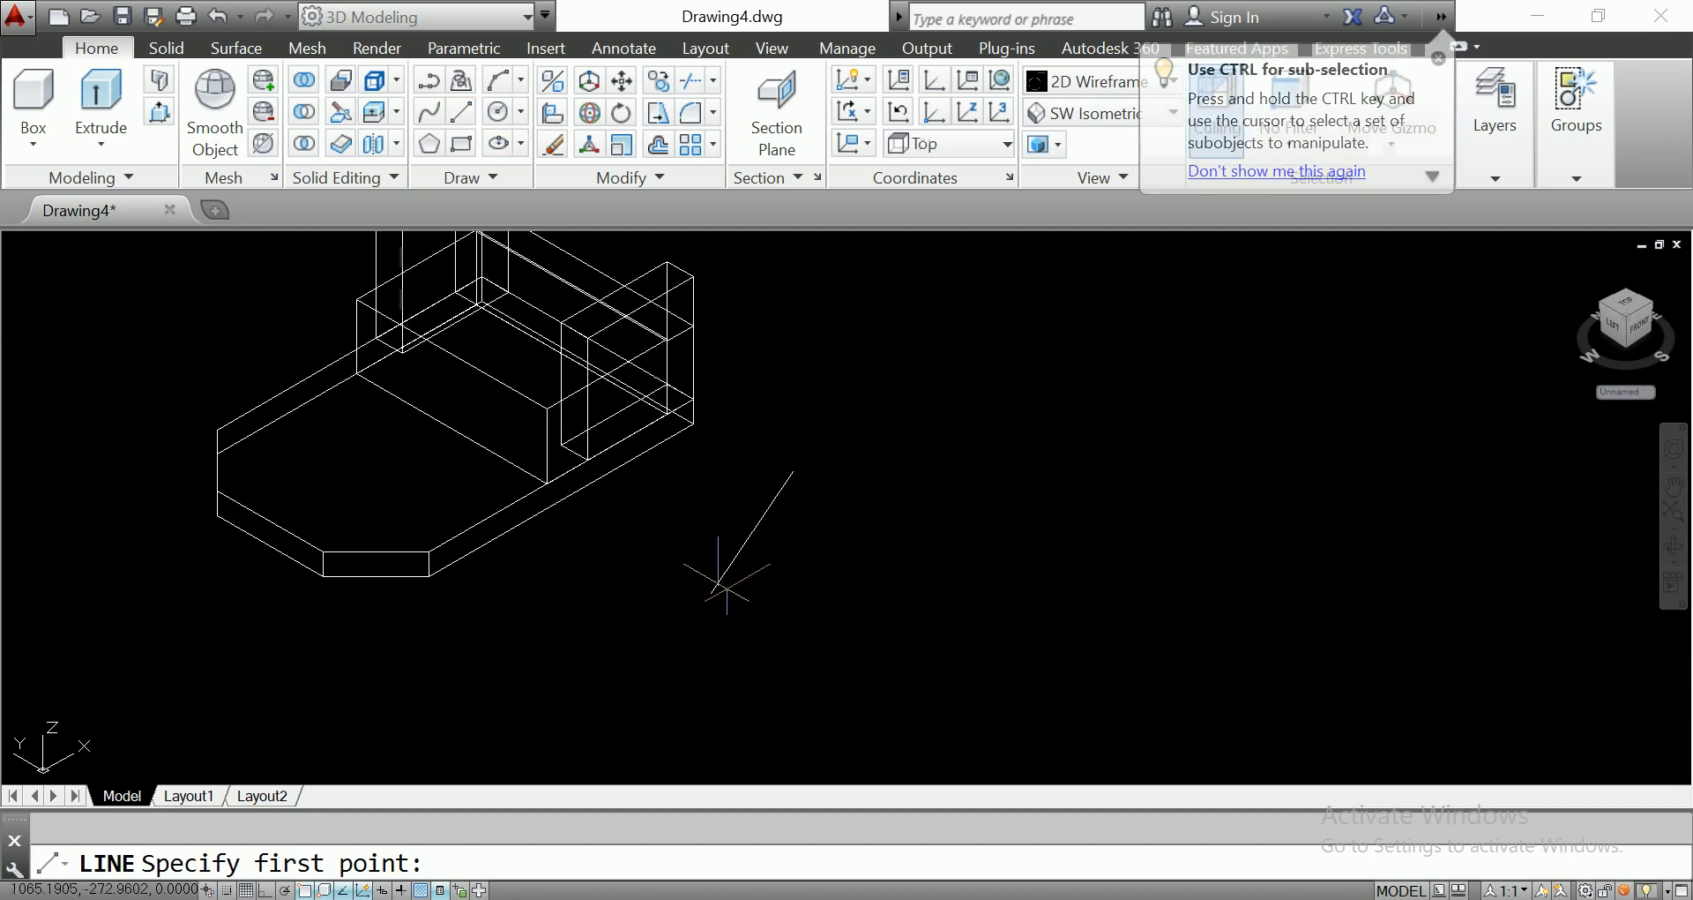
pyautogui.click(721, 588)
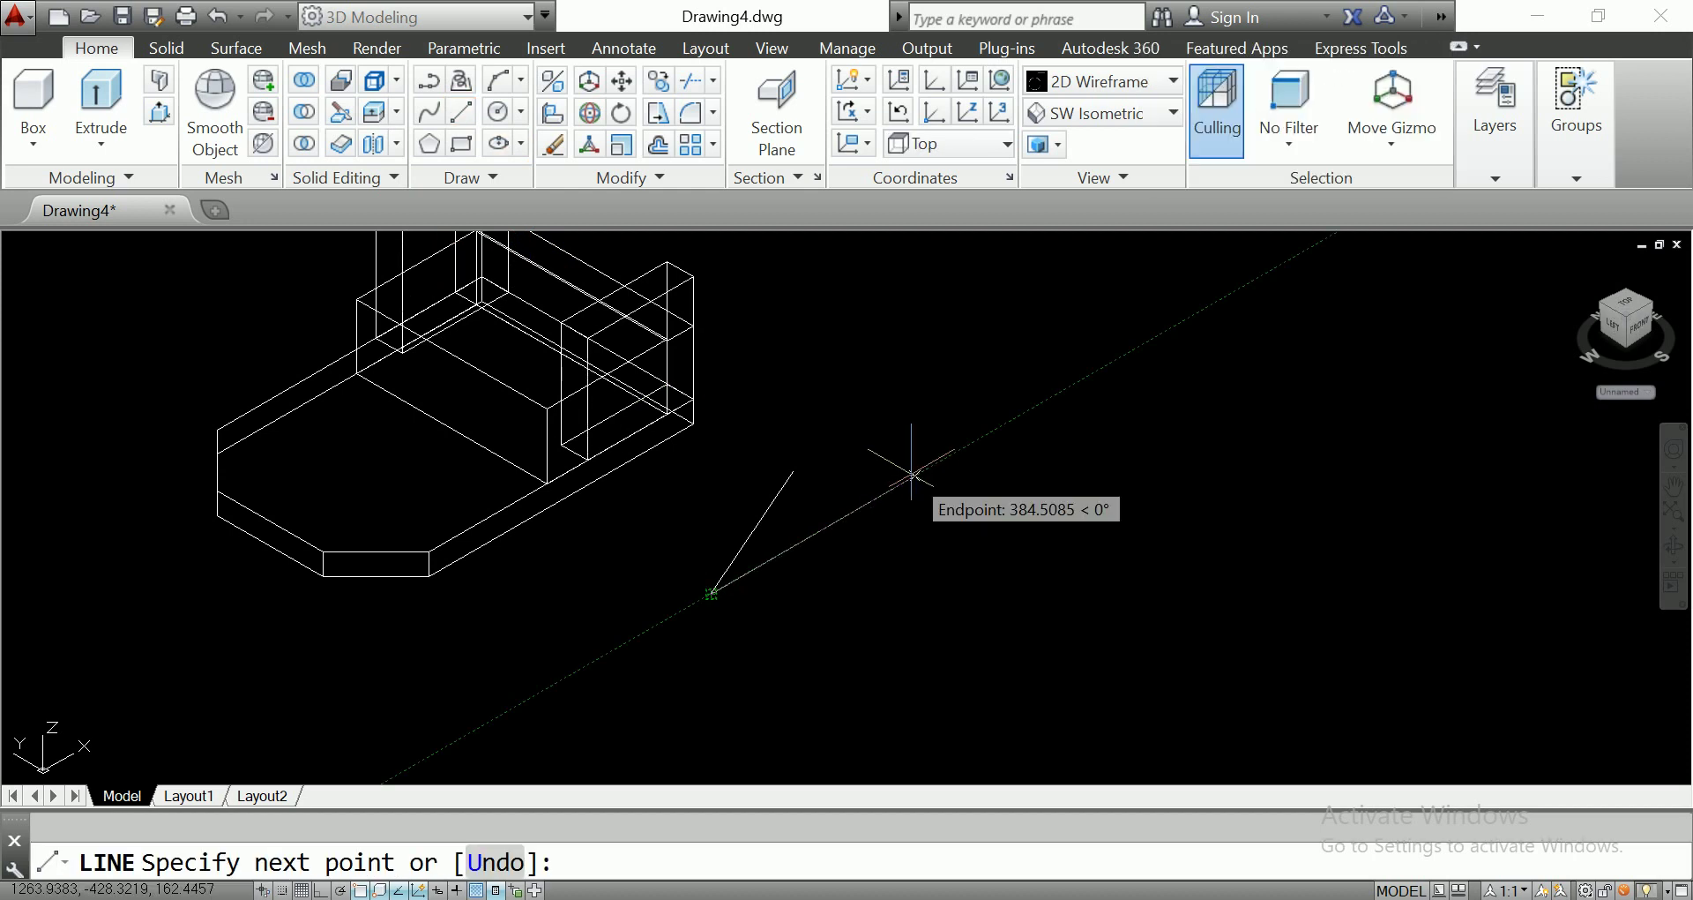
pyautogui.click(908, 477)
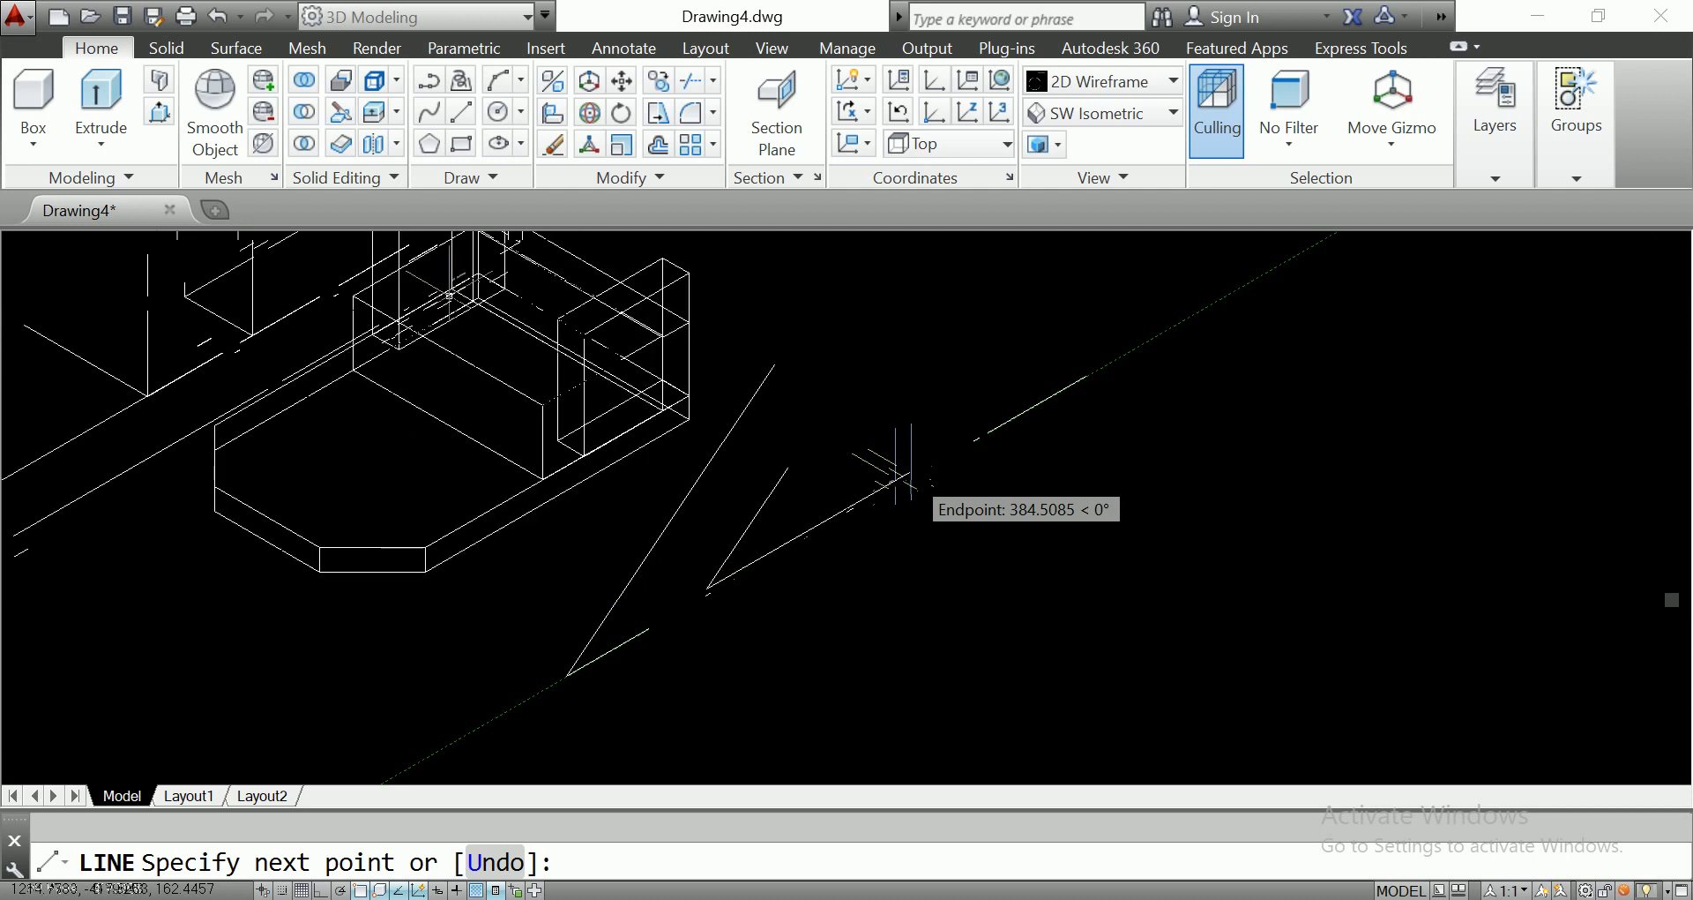
pyautogui.press('Return')
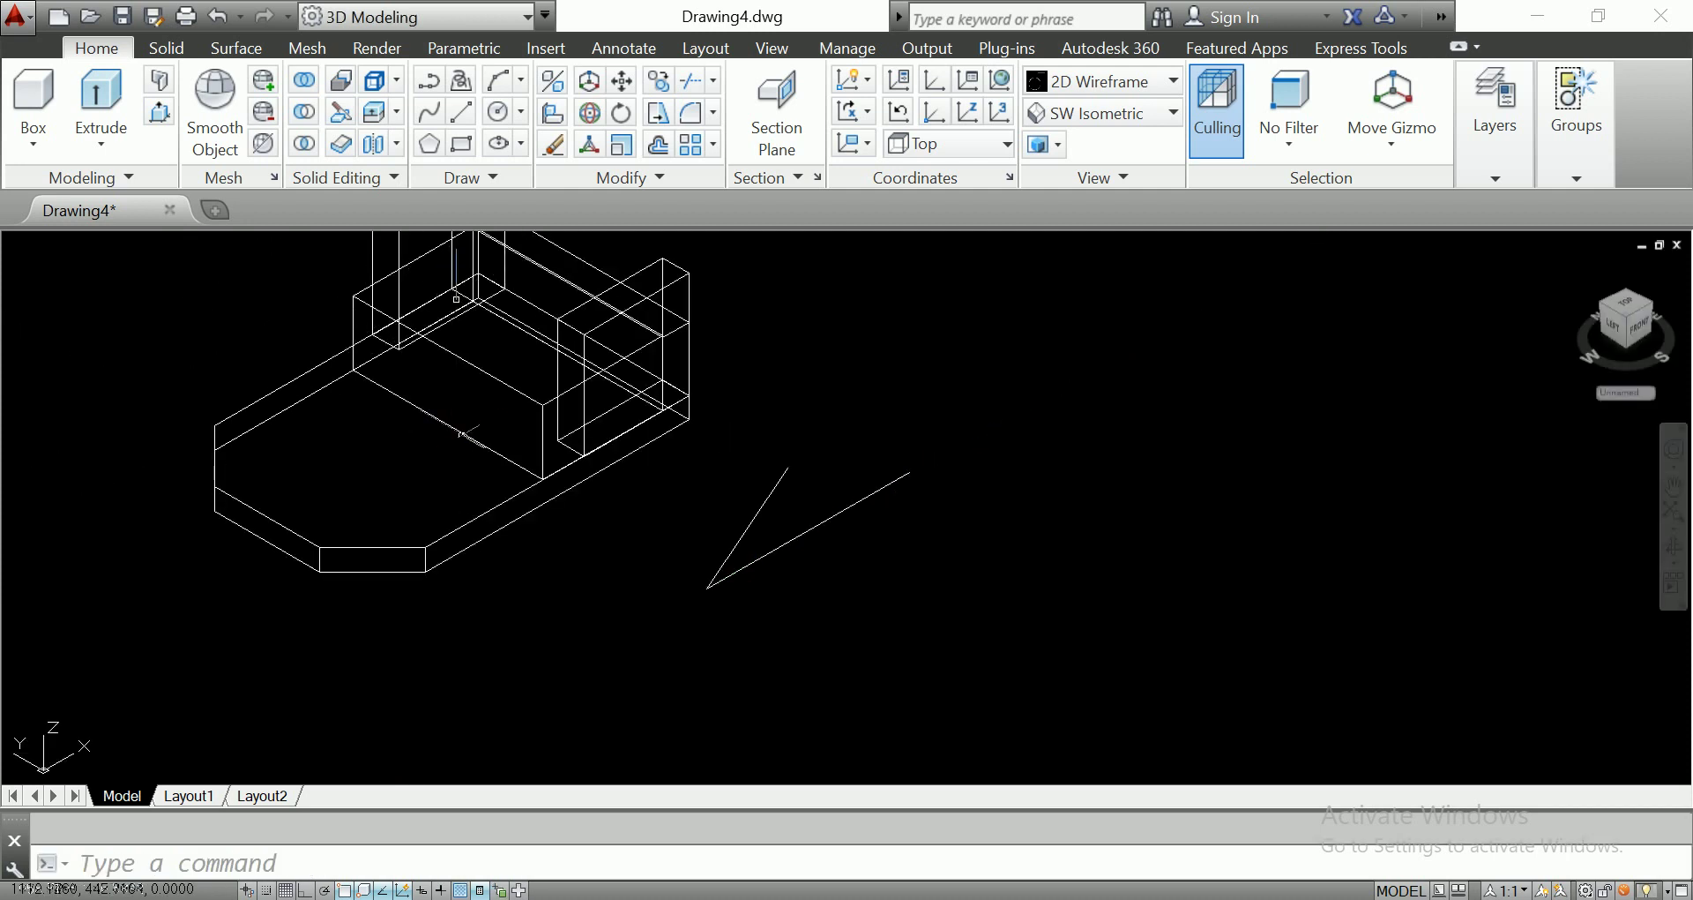
# Draw an Ortho vertical line from the diagonal's top down to the base, then select both lines.
pyautogui.press('Return')
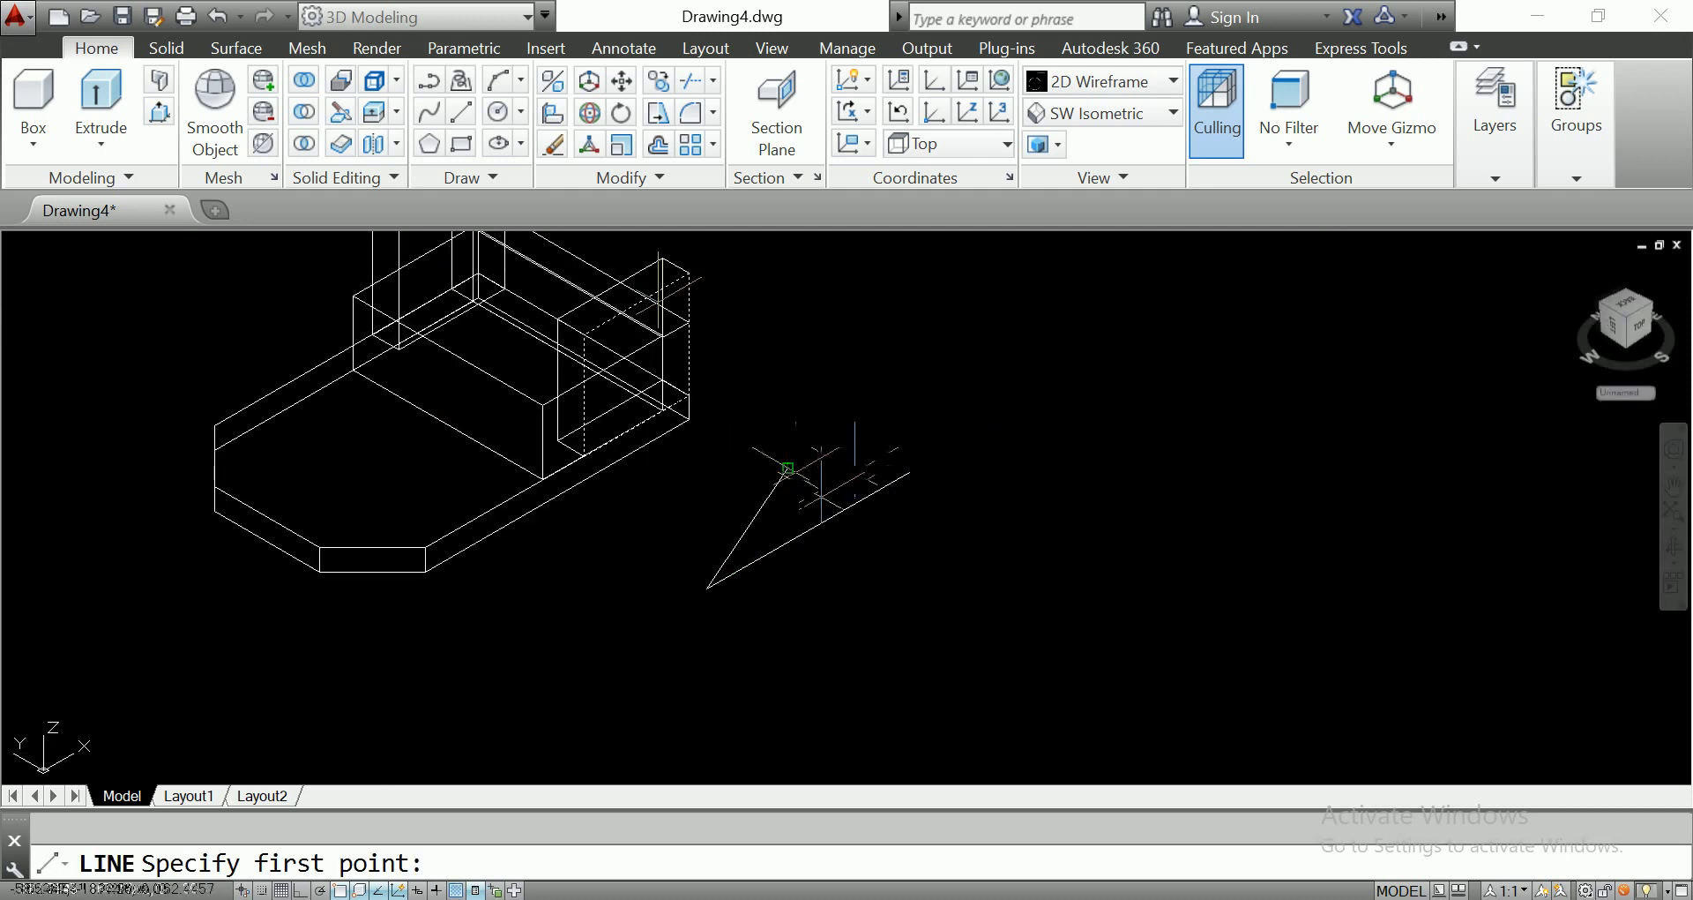
pyautogui.click(787, 468)
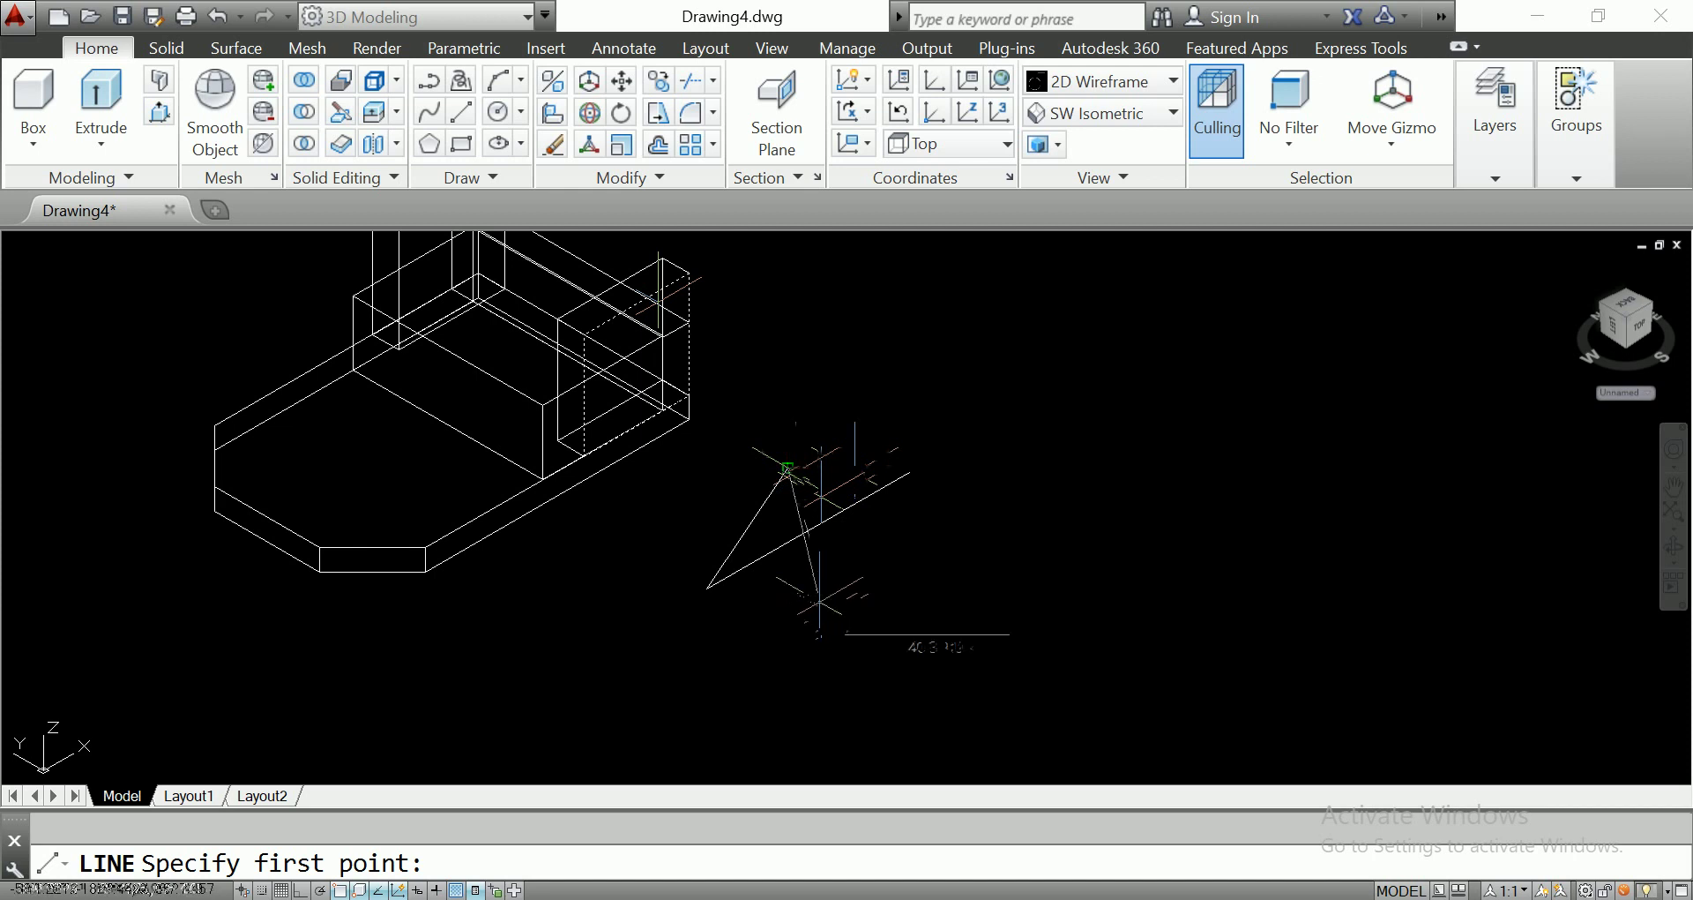
pyautogui.press('F8')
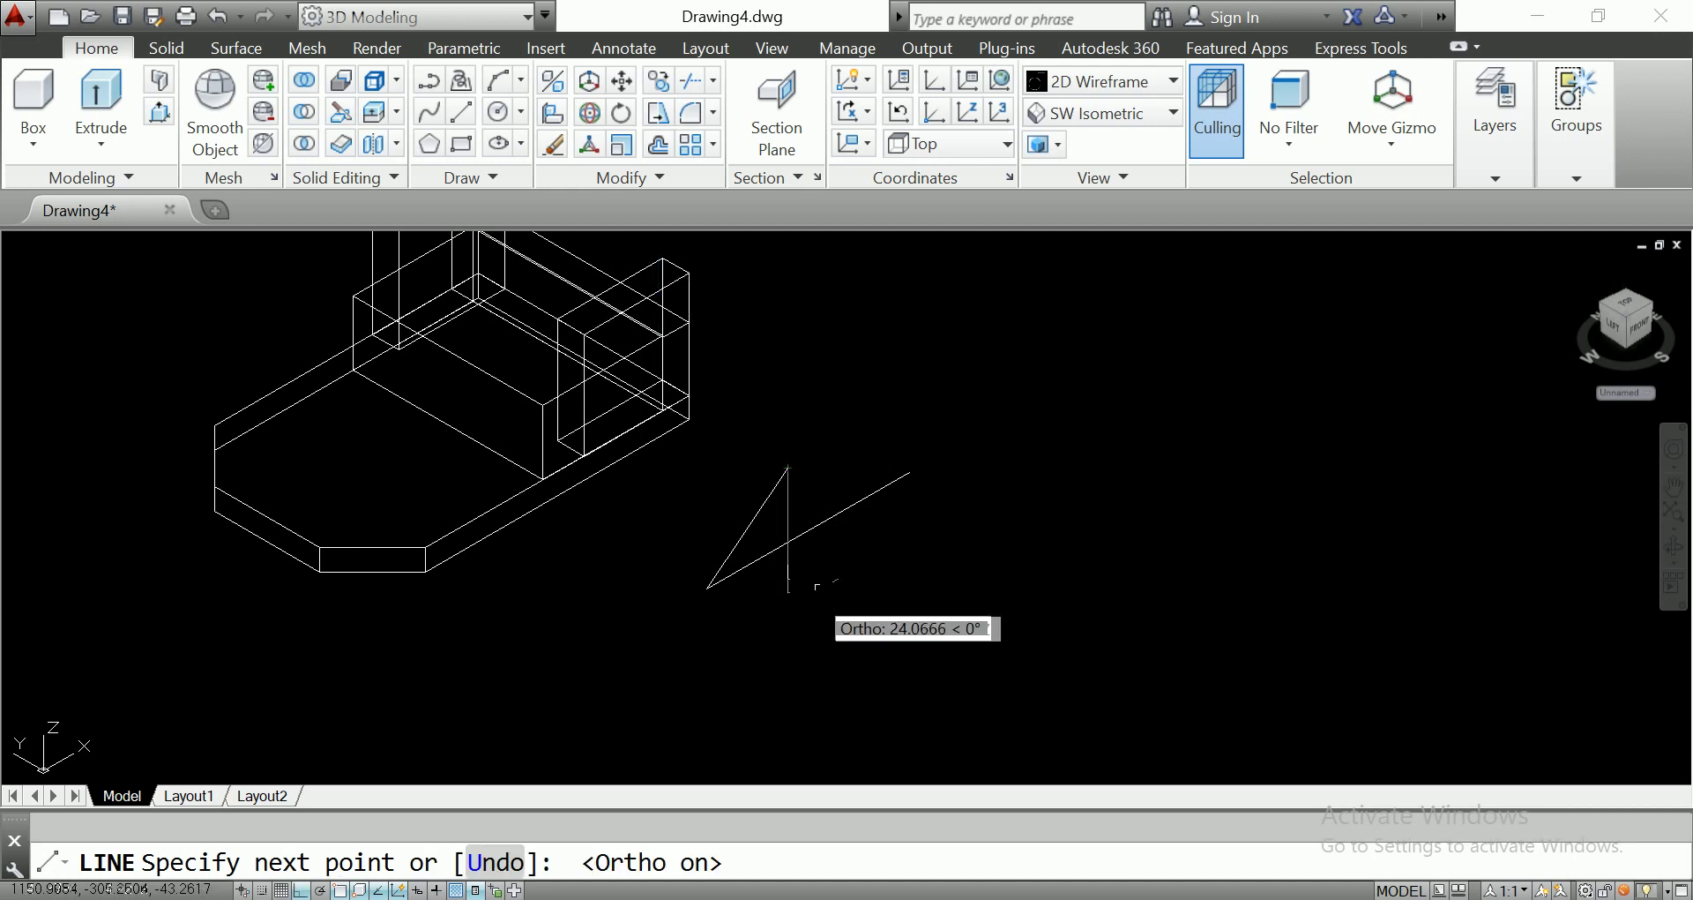
pyautogui.click(817, 584)
pyautogui.press('Return')
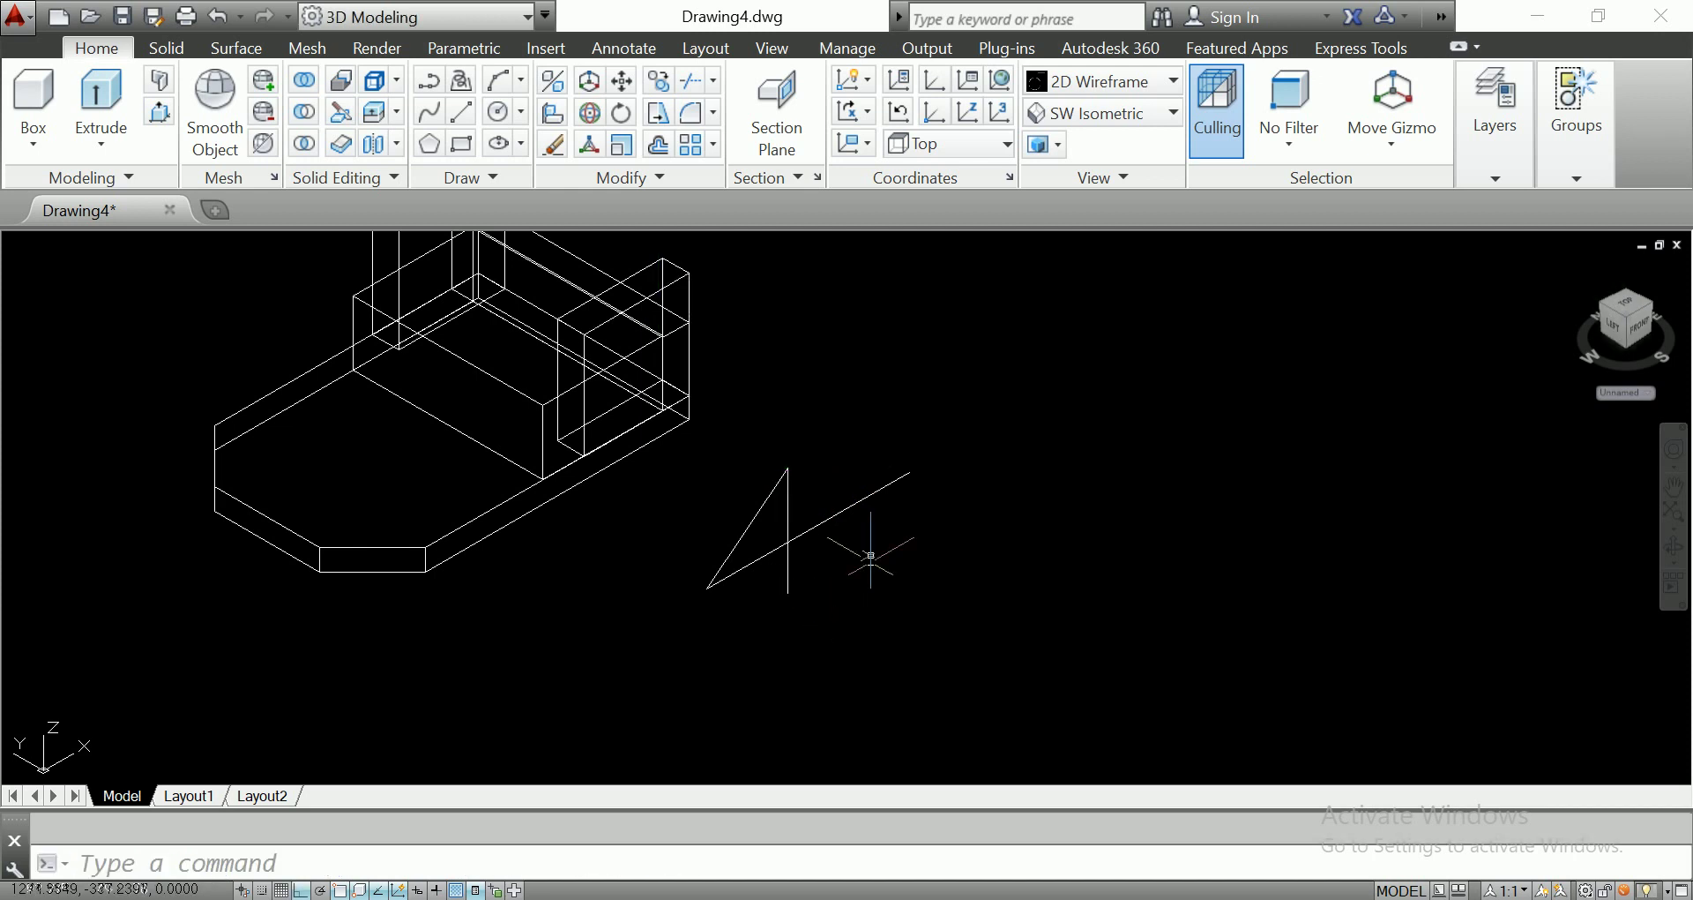
pyautogui.click(796, 535)
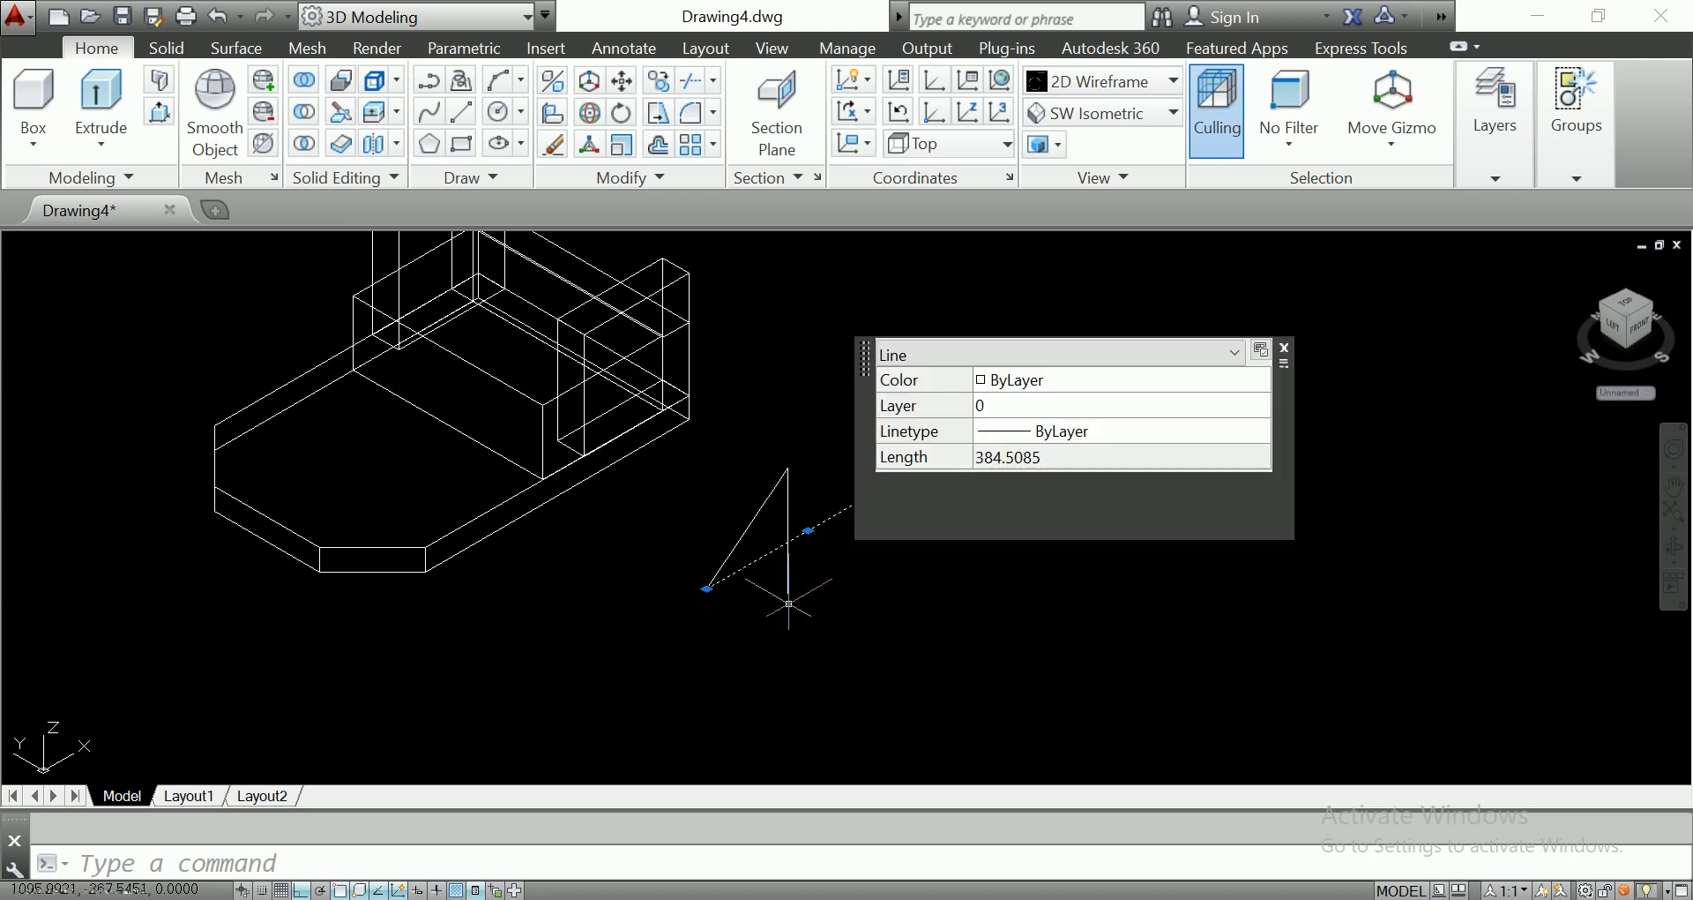
pyautogui.click(787, 539)
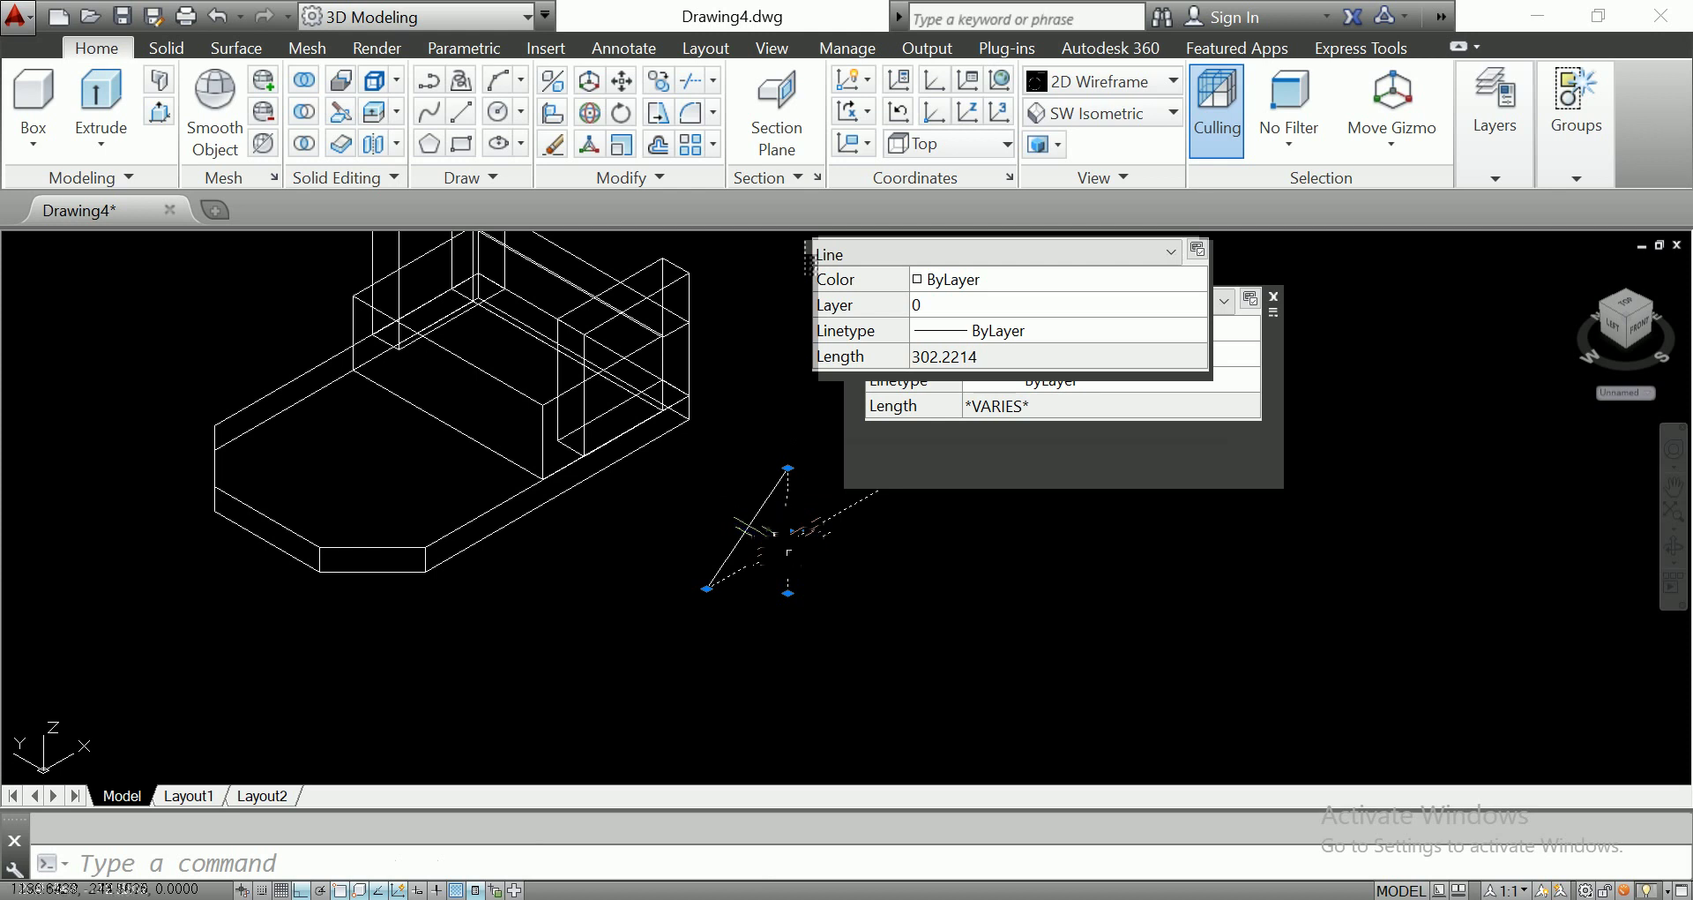
# Move the selected triangle lines against the part.
pyautogui.write('M')
pyautogui.press('Return')
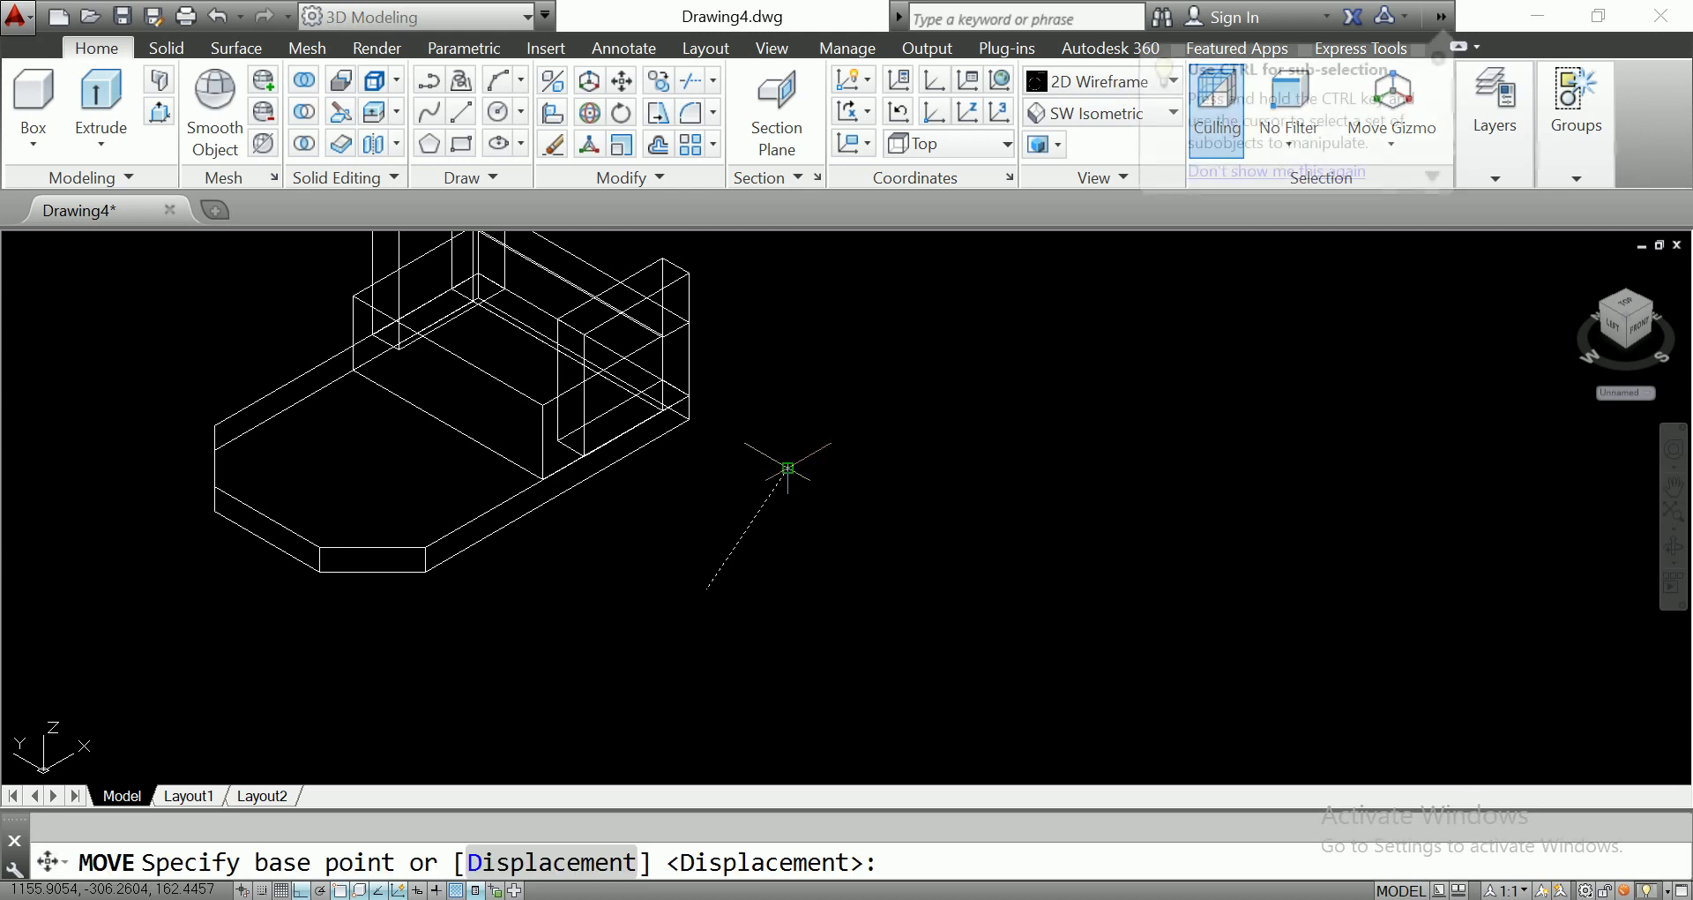
pyautogui.click(787, 467)
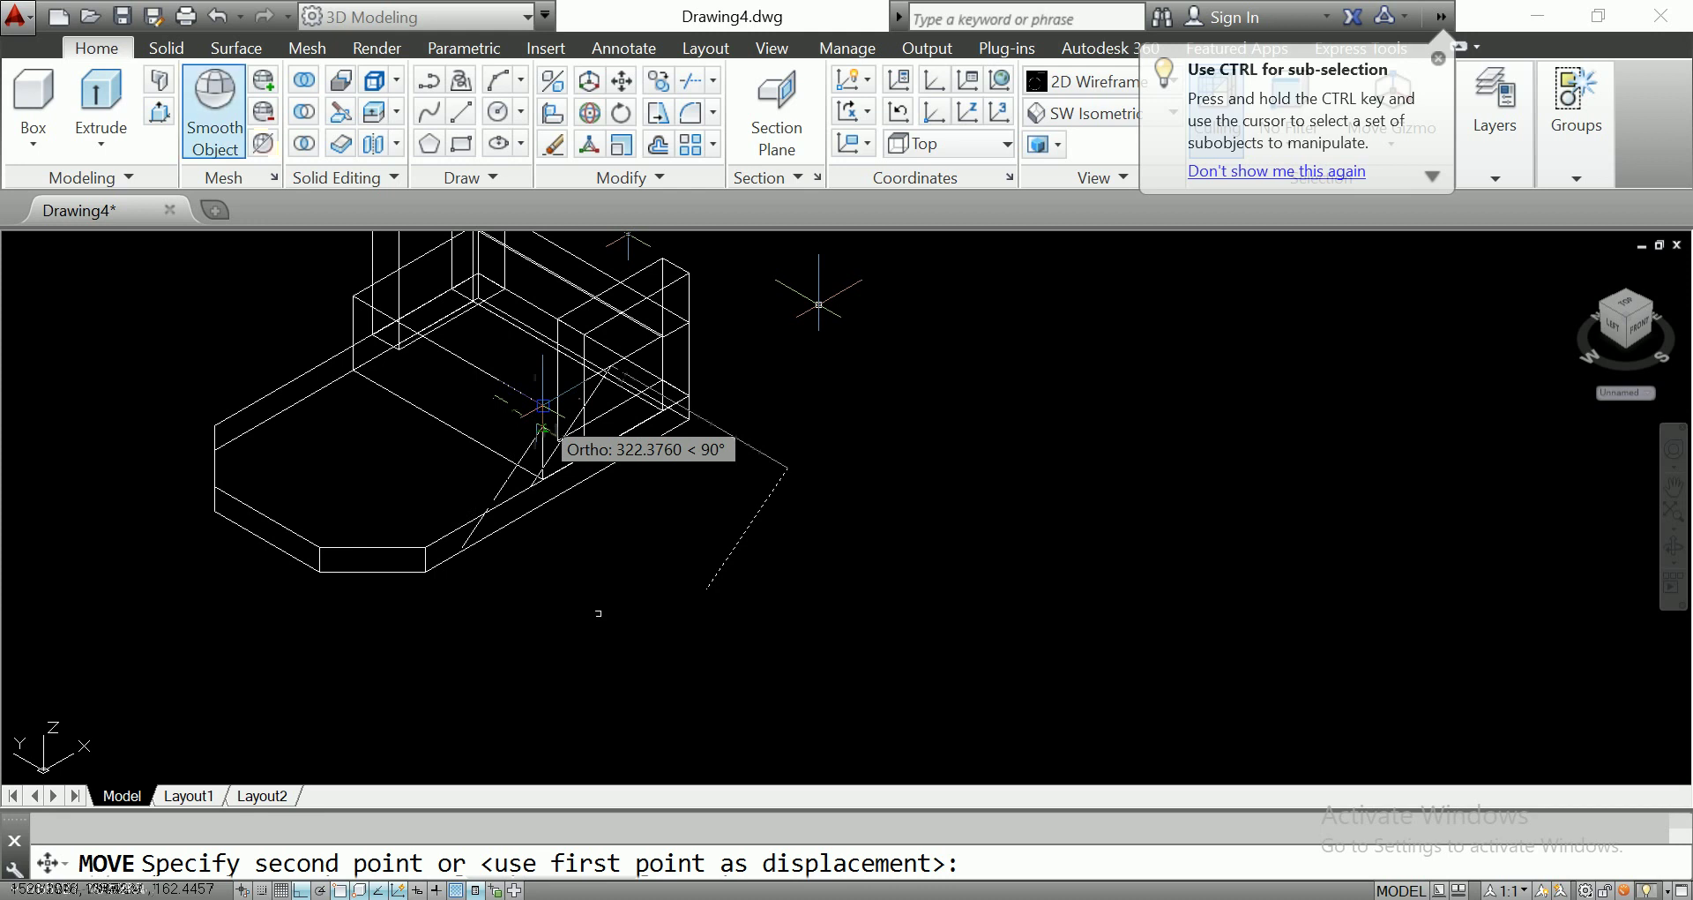
pyautogui.click(546, 362)
# Try extra line segments from the block's corner, then cancel them.
pyautogui.write('l')
pyautogui.press('Return')
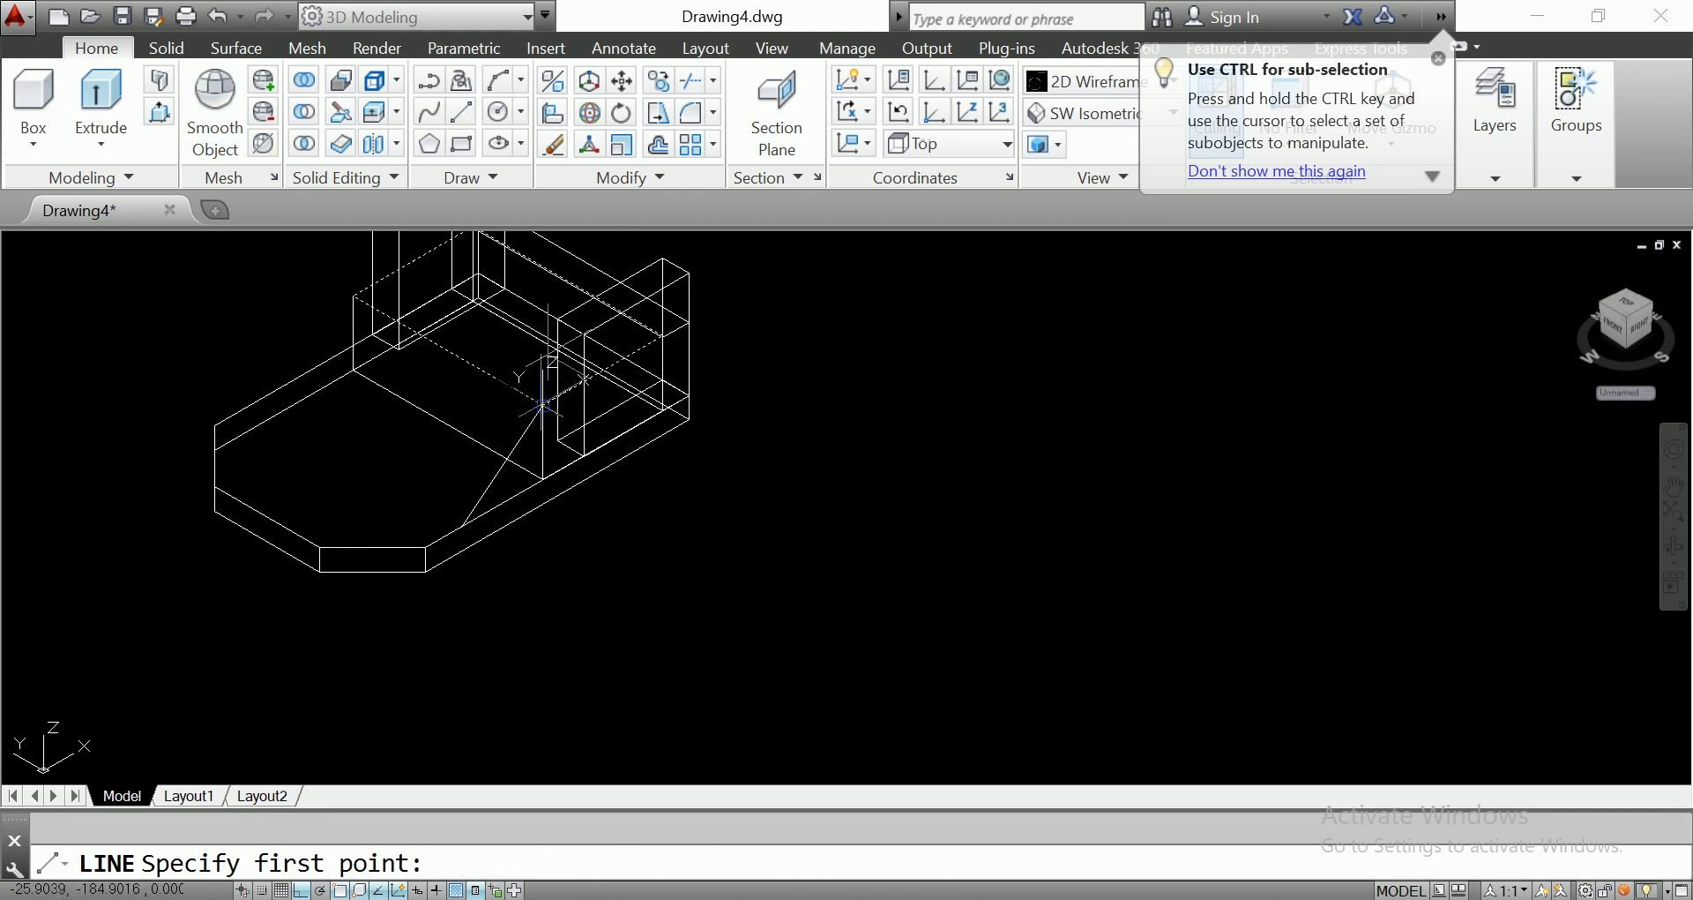
pyautogui.click(543, 405)
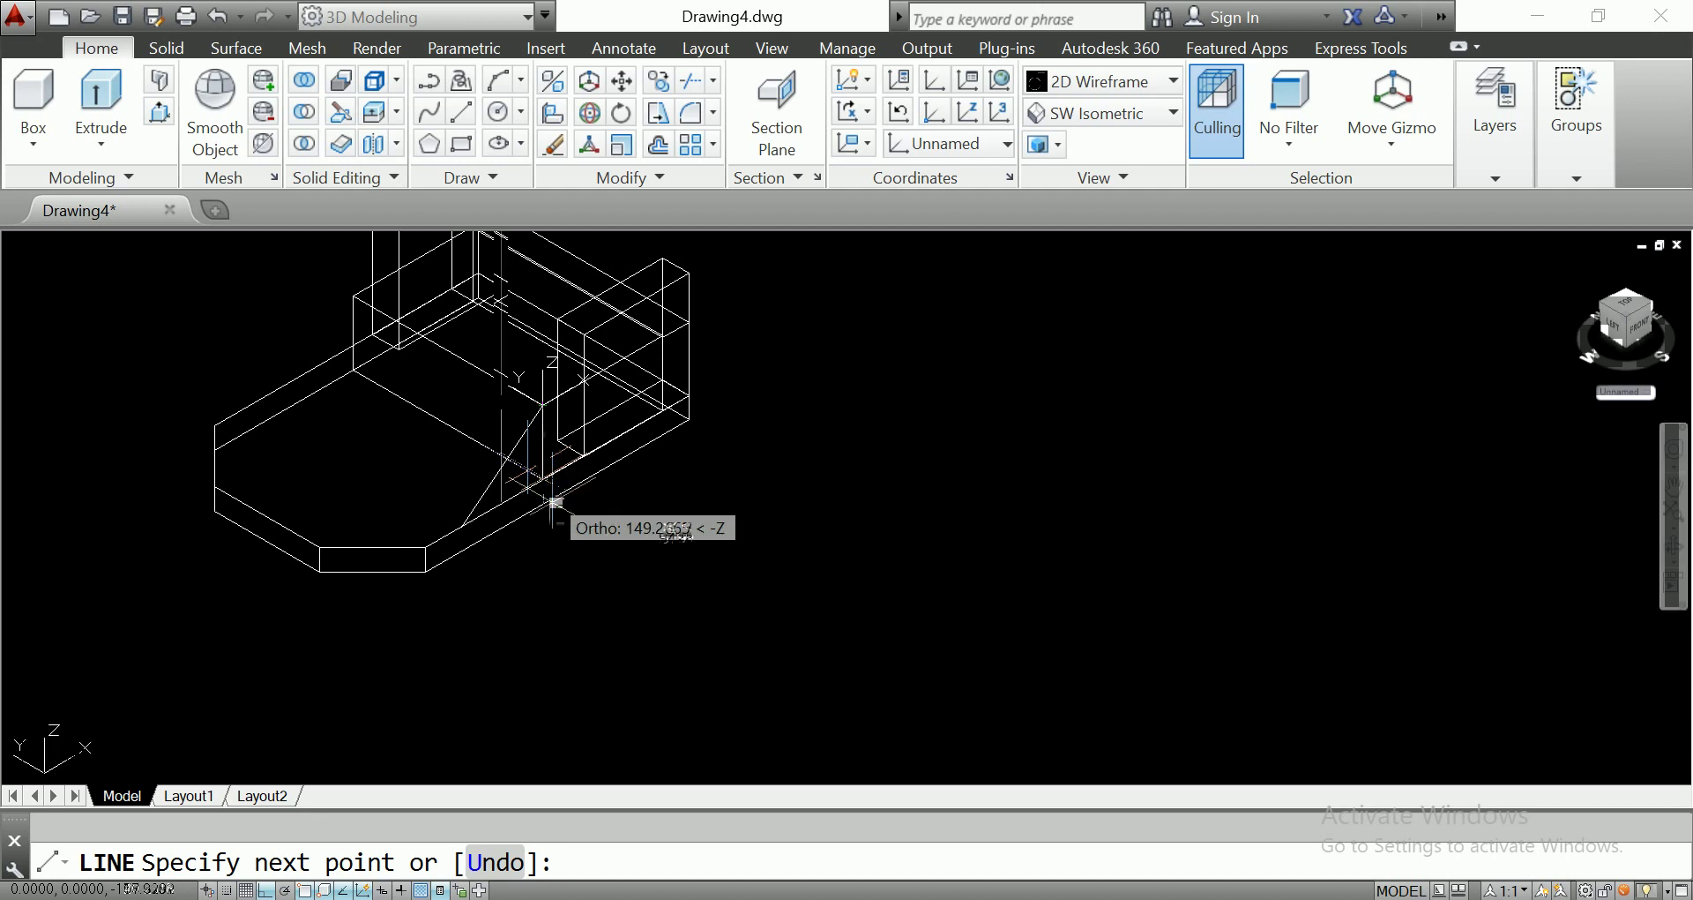
pyautogui.scroll(2, 556, 503)
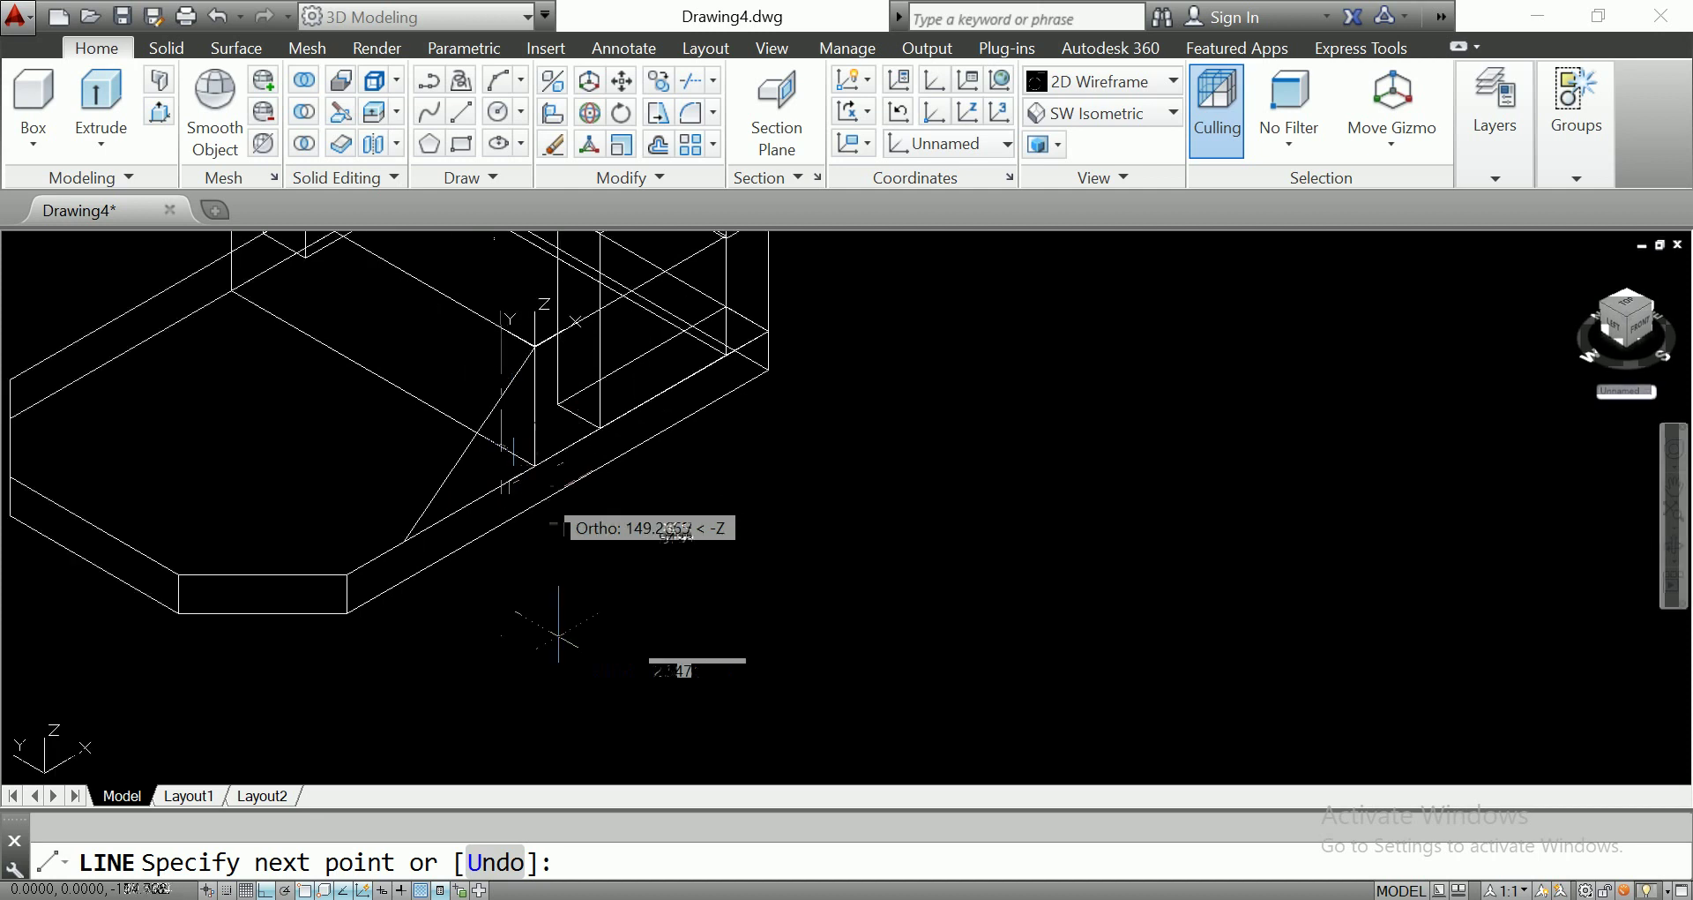
pyautogui.scroll(3, 523, 427)
pyautogui.press('Escape')
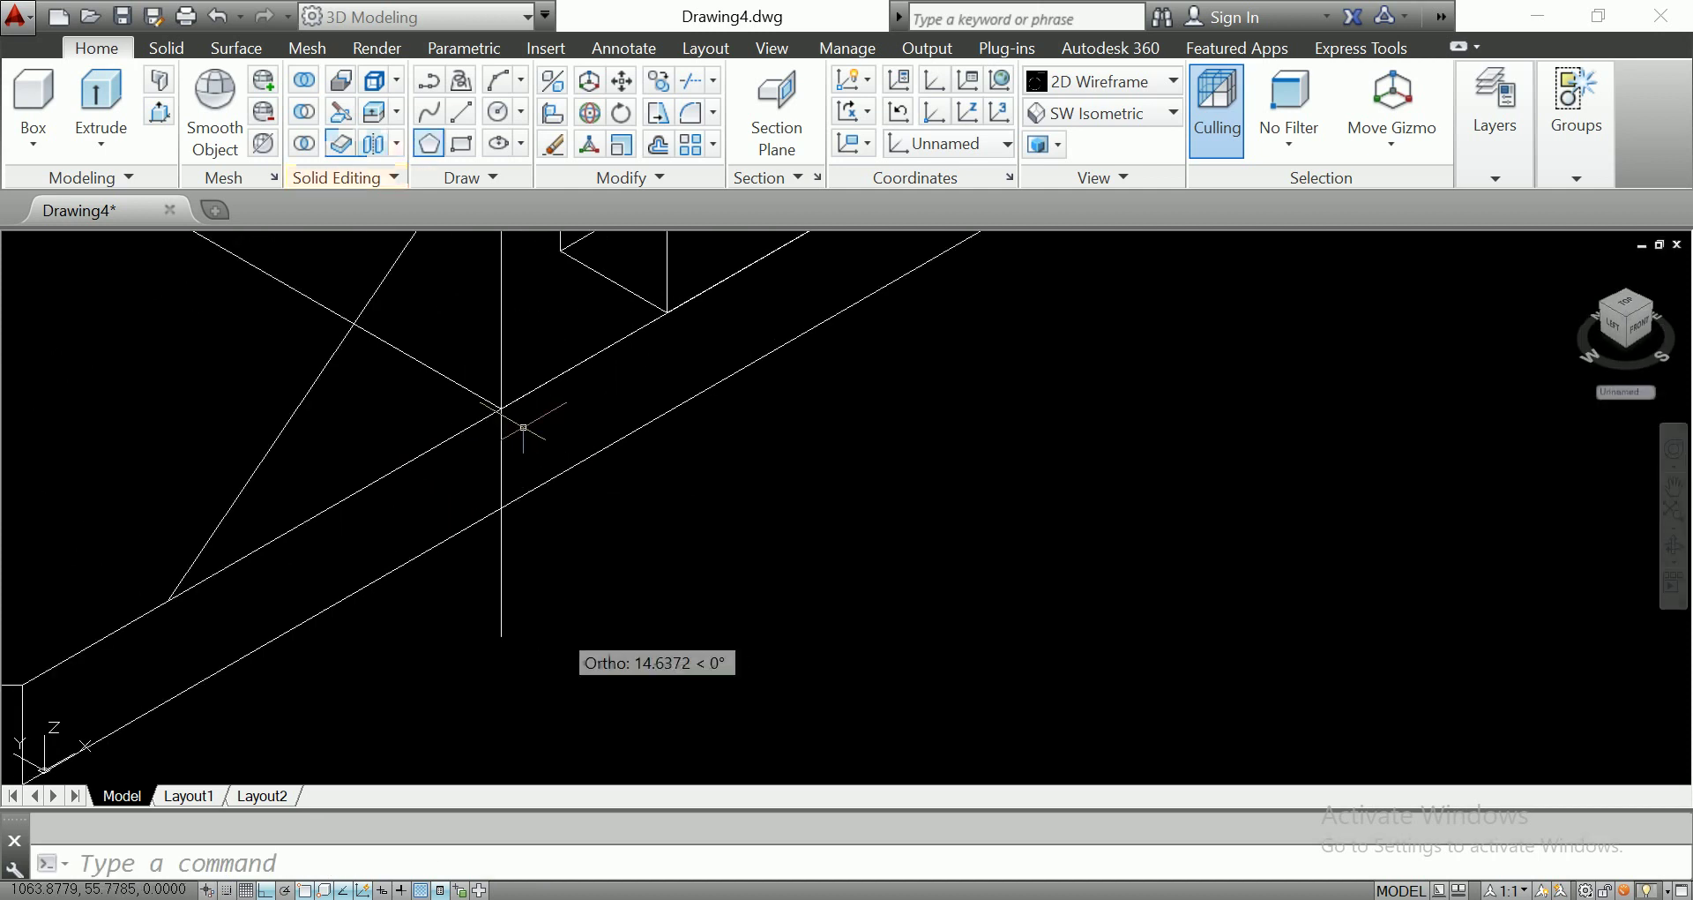
pyautogui.press('Return')
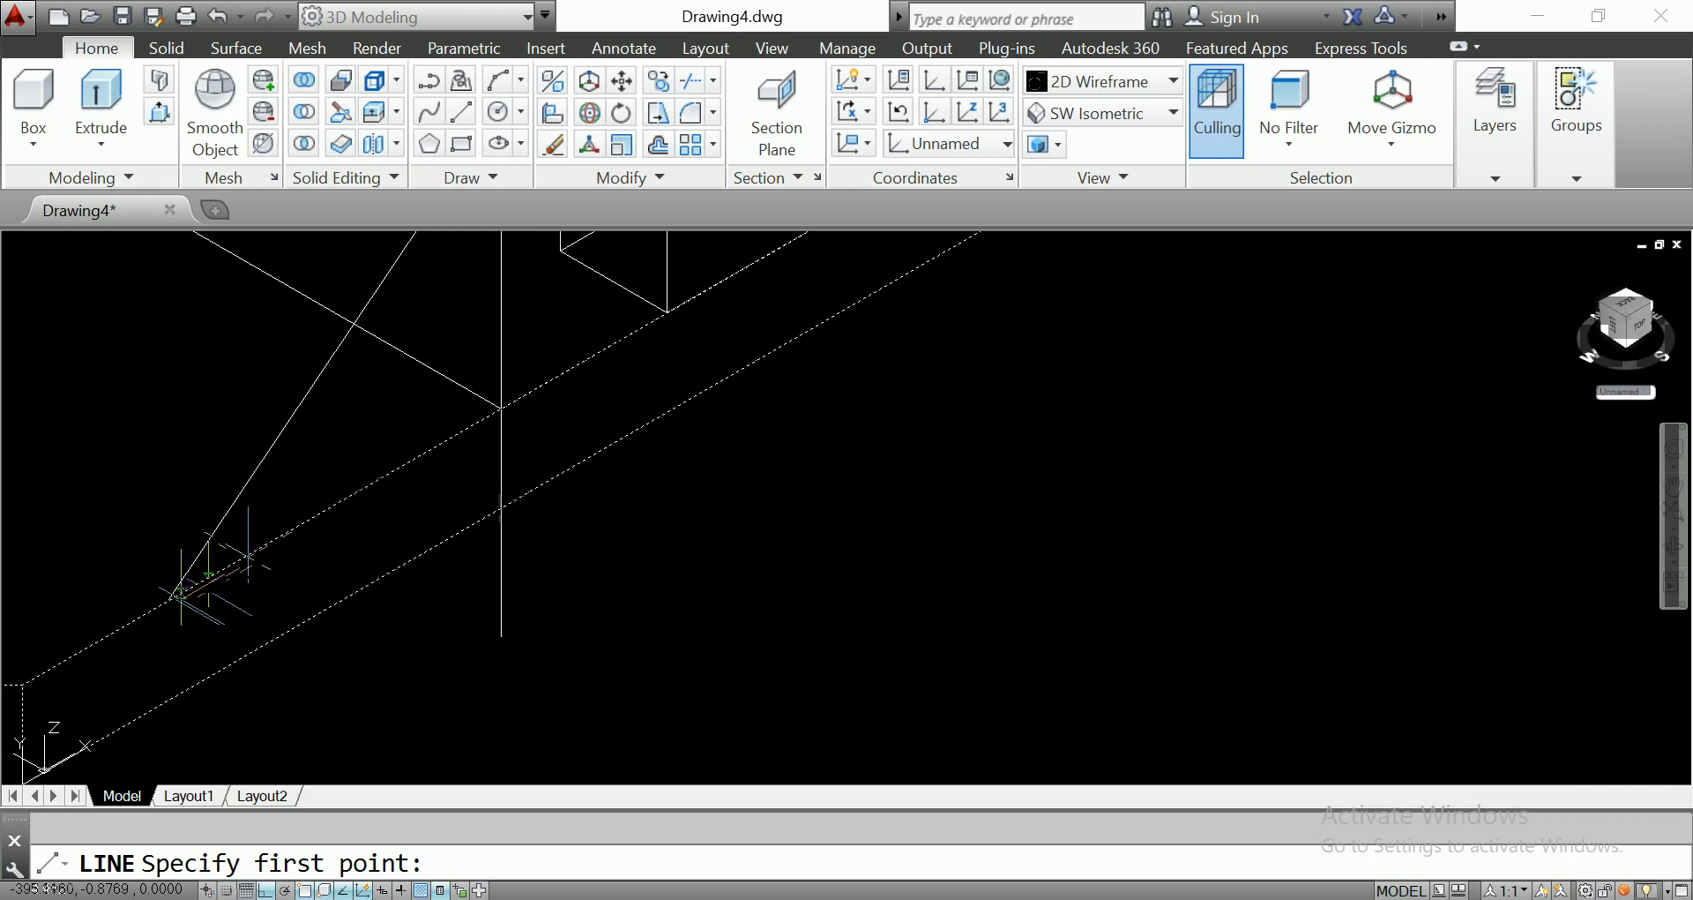
pyautogui.press('Escape')
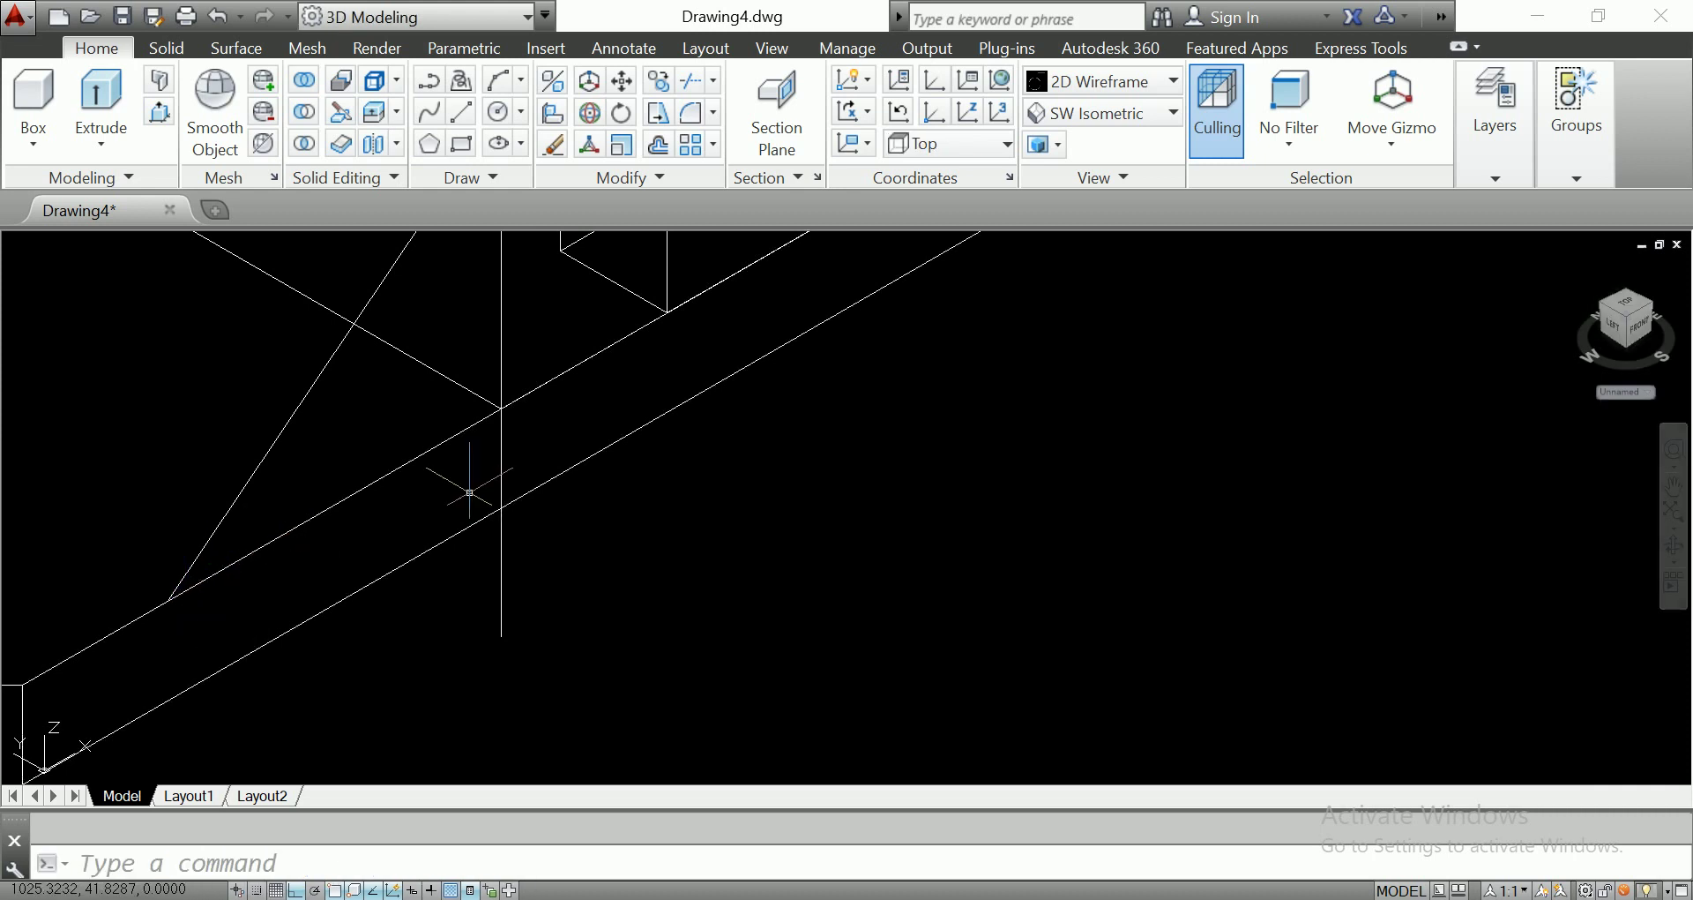
# Reselect the vertical and diagonal lines and place them beside the right block.
pyautogui.click(501, 475)
pyautogui.click(536, 469)
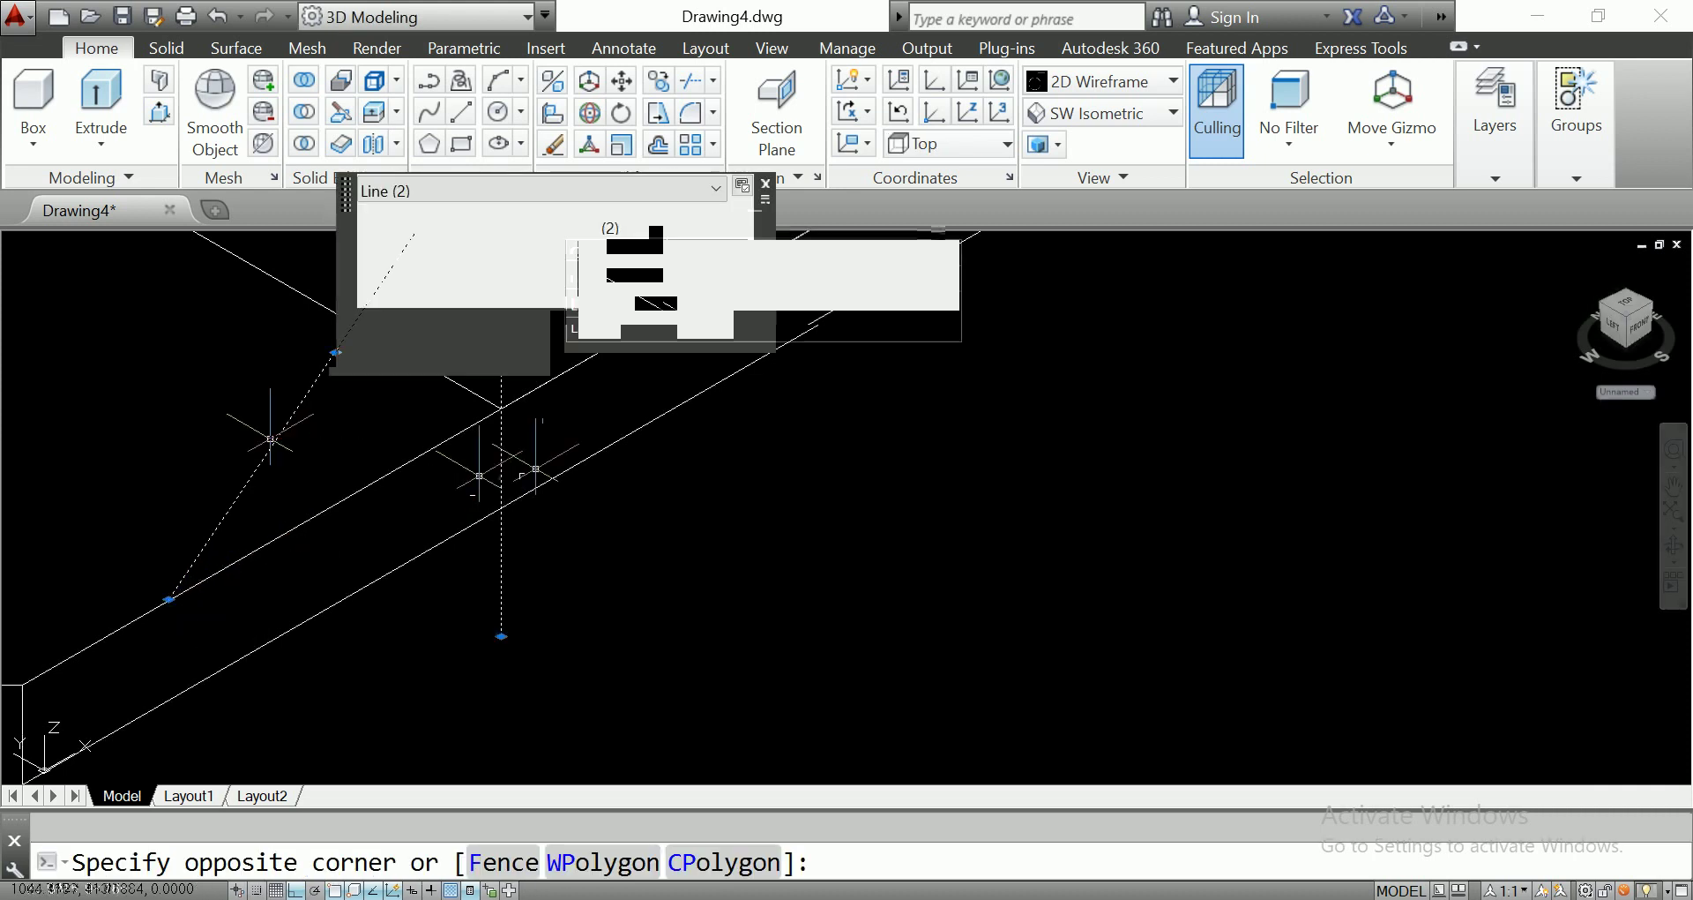
pyautogui.click(274, 441)
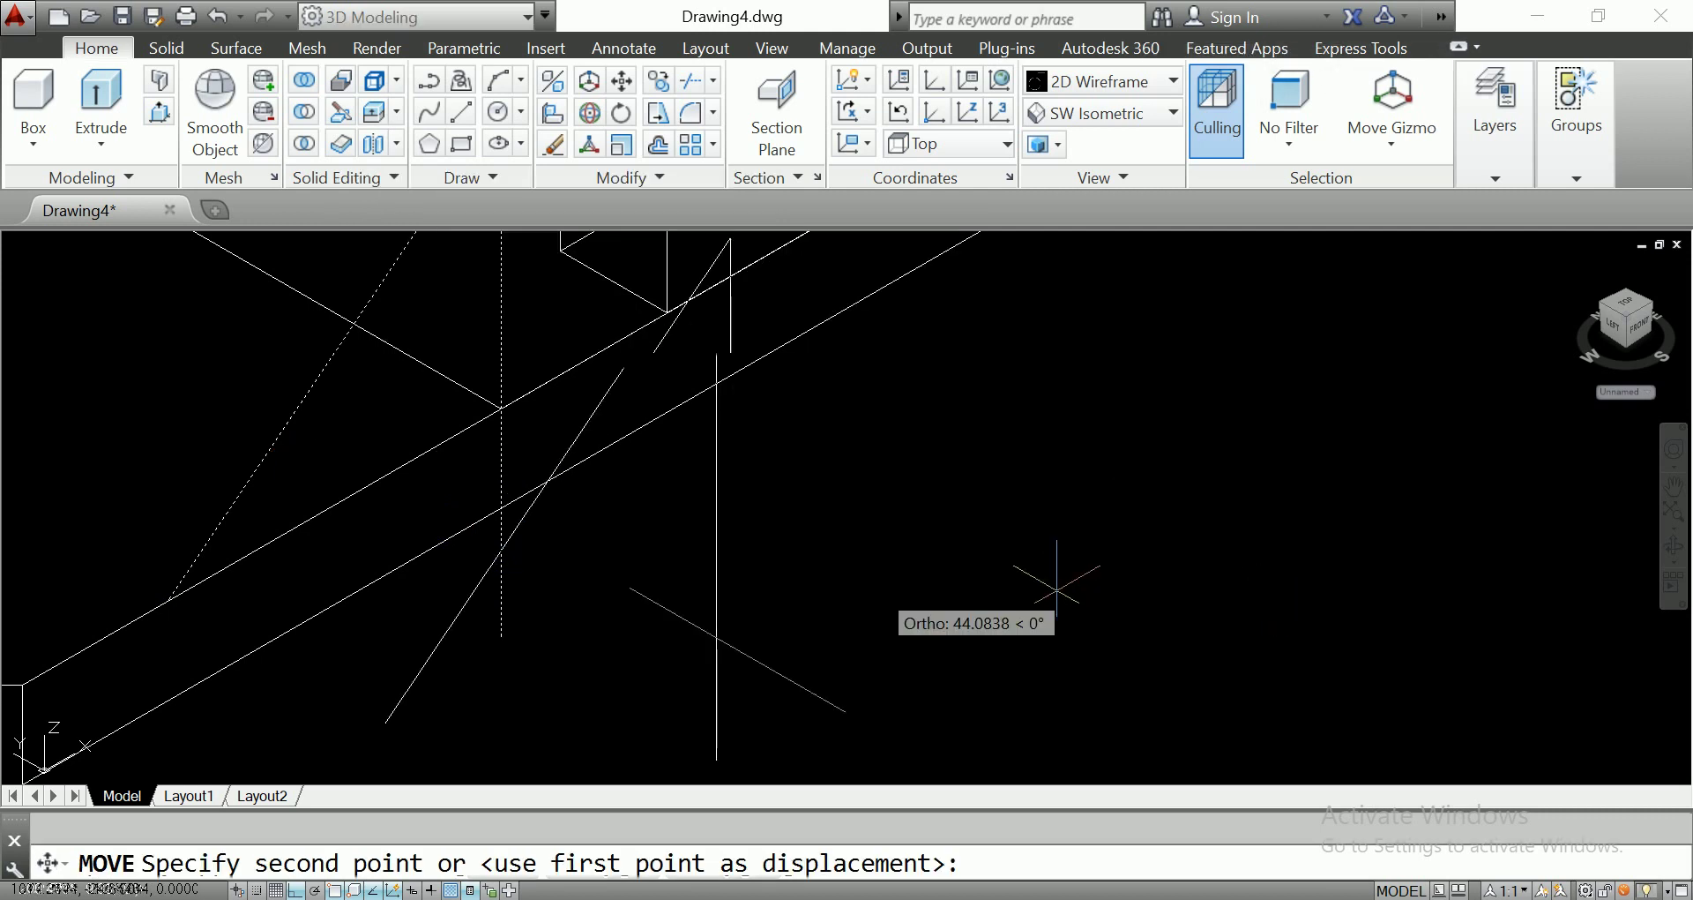
pyautogui.click(1056, 582)
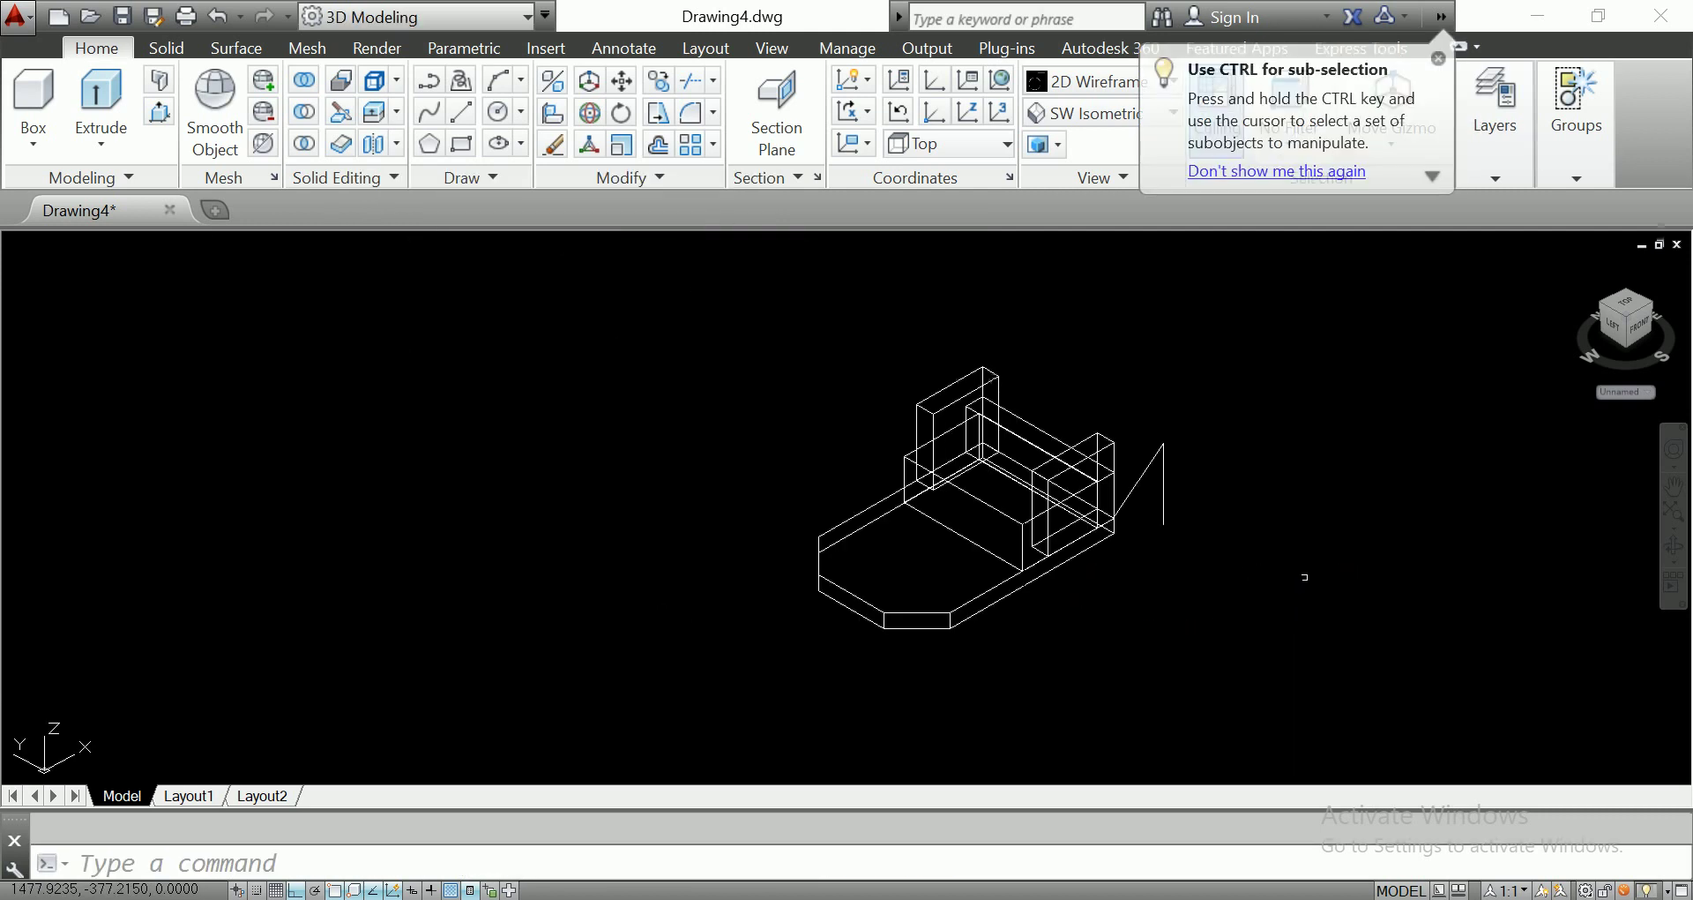
# Move the two triangle lines up and to the right of the part.
pyautogui.scroll(3, 1303, 575)
pyautogui.click(835, 412)
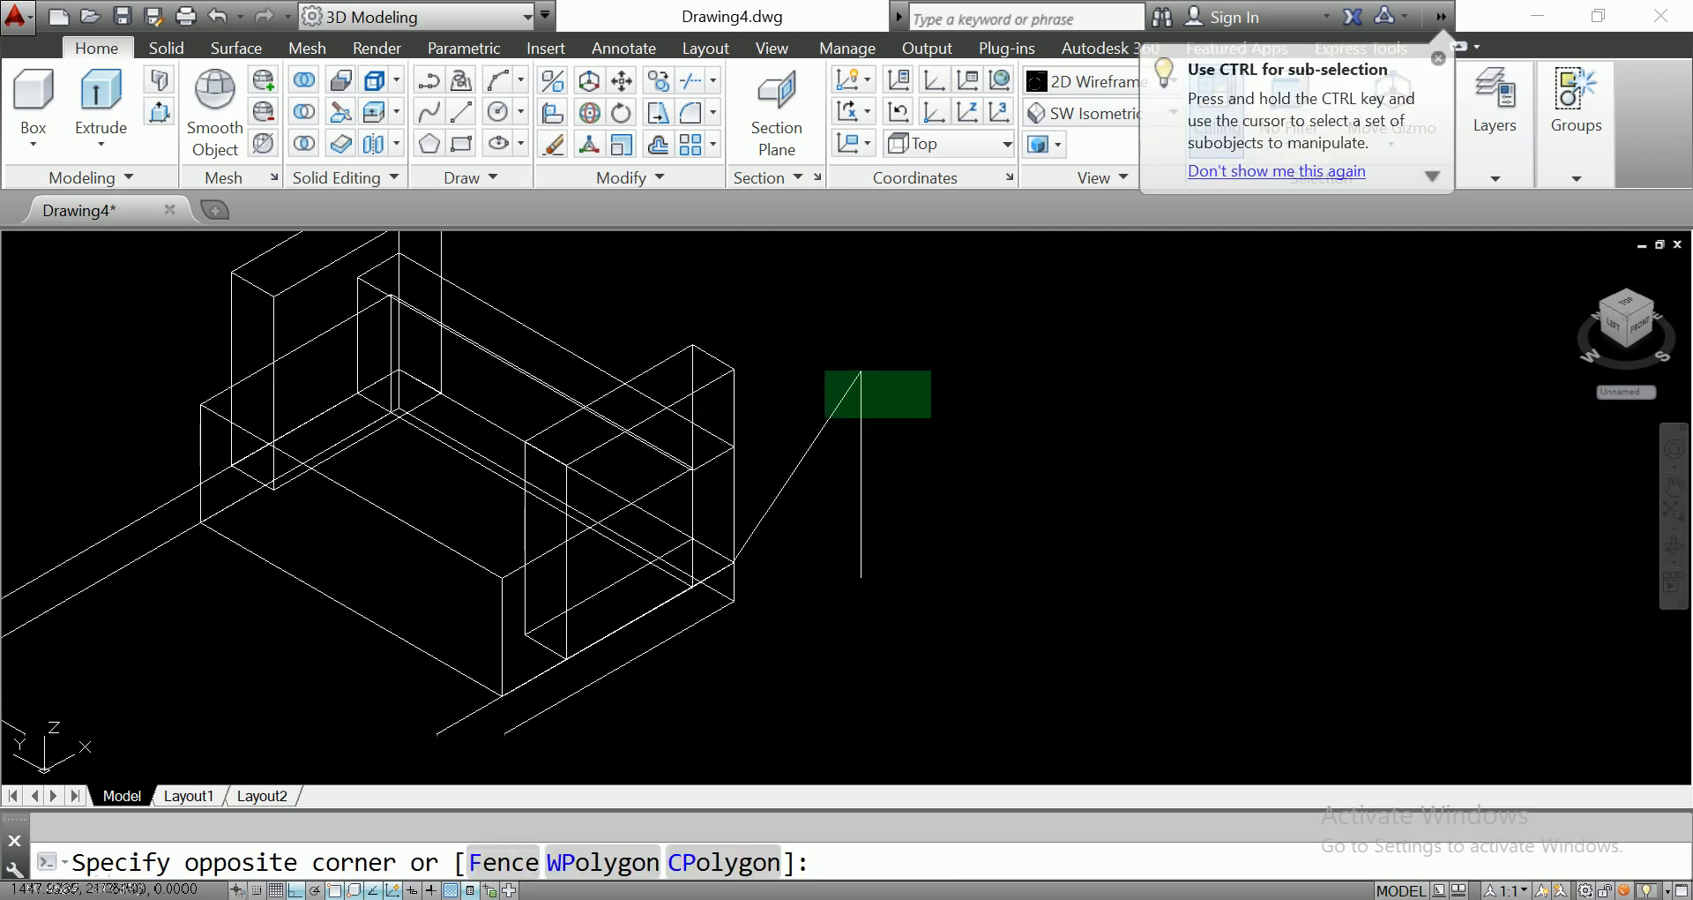
pyautogui.press('Return')
pyautogui.click(1211, 629)
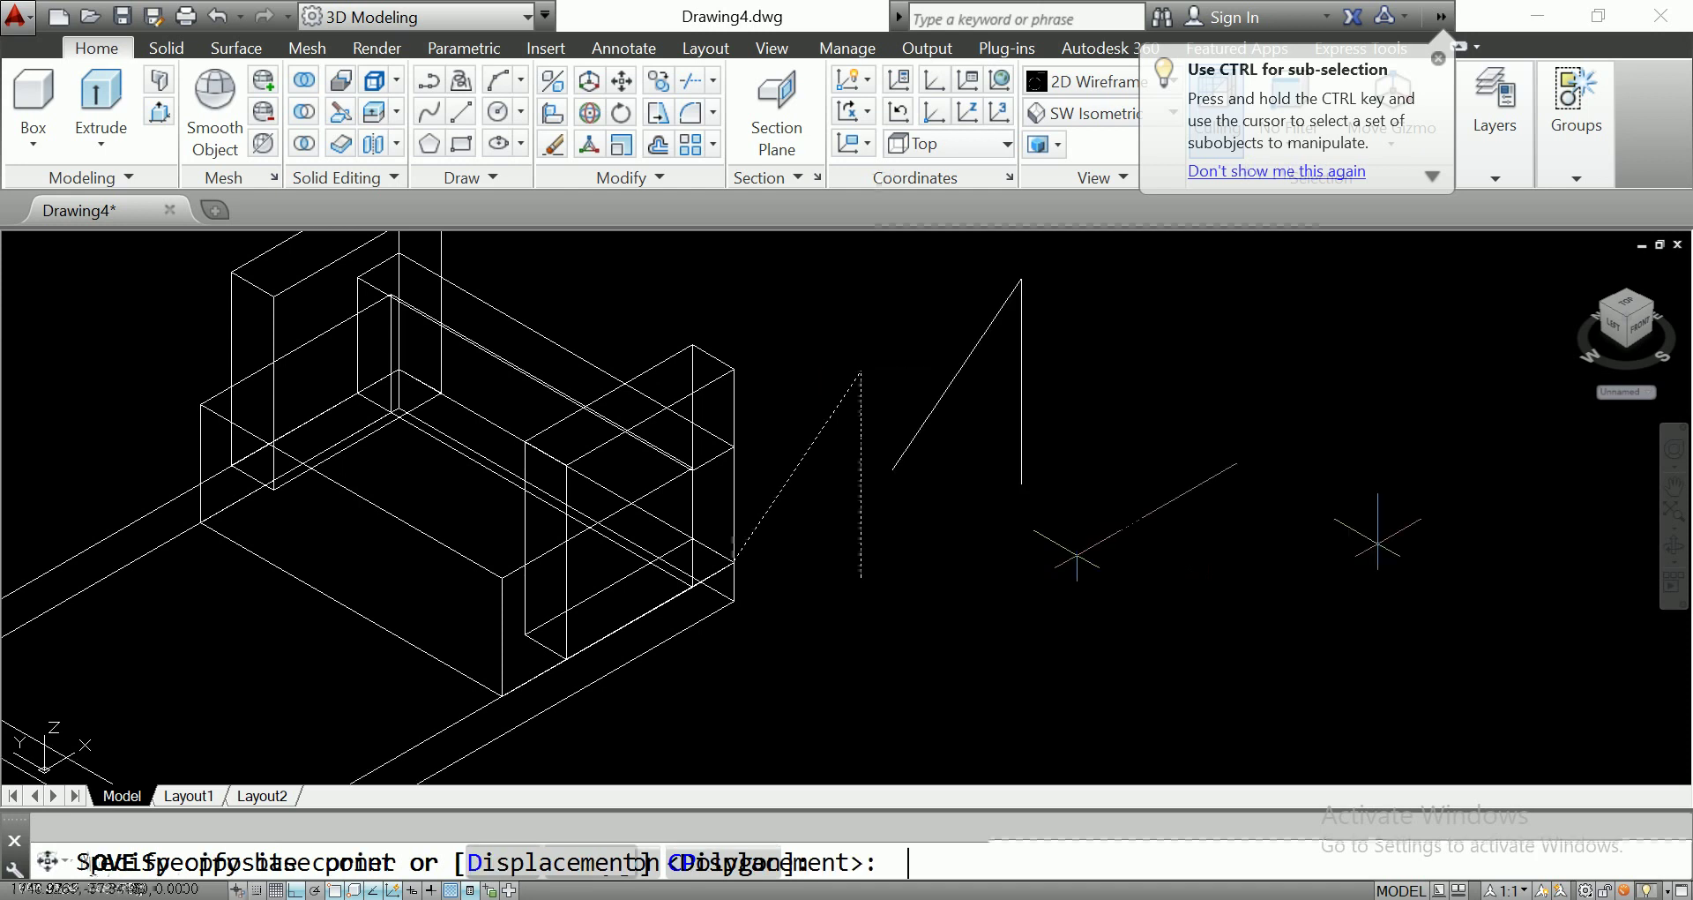
pyautogui.click(1379, 532)
# Close the triangle with a third line and start trimming the three selected lines.
pyautogui.write('l')
pyautogui.press('Return')
pyautogui.click(899, 466)
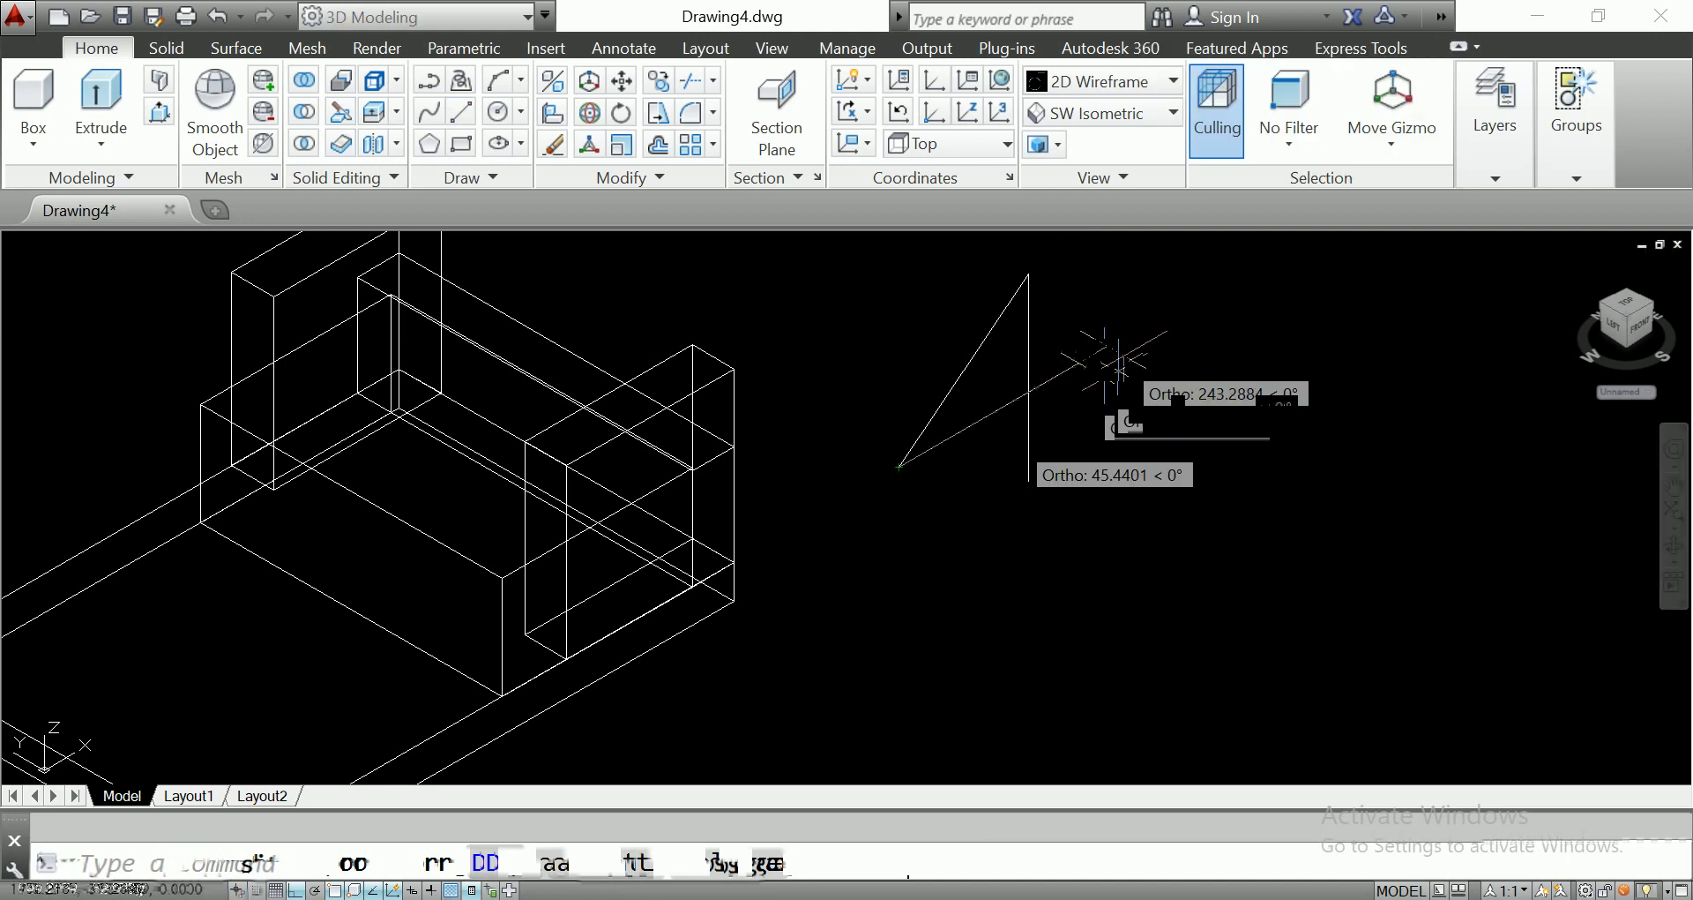
pyautogui.click(1144, 326)
pyautogui.press('Escape')
pyautogui.moveTo(1153, 472); pyautogui.dragTo(948, 344)
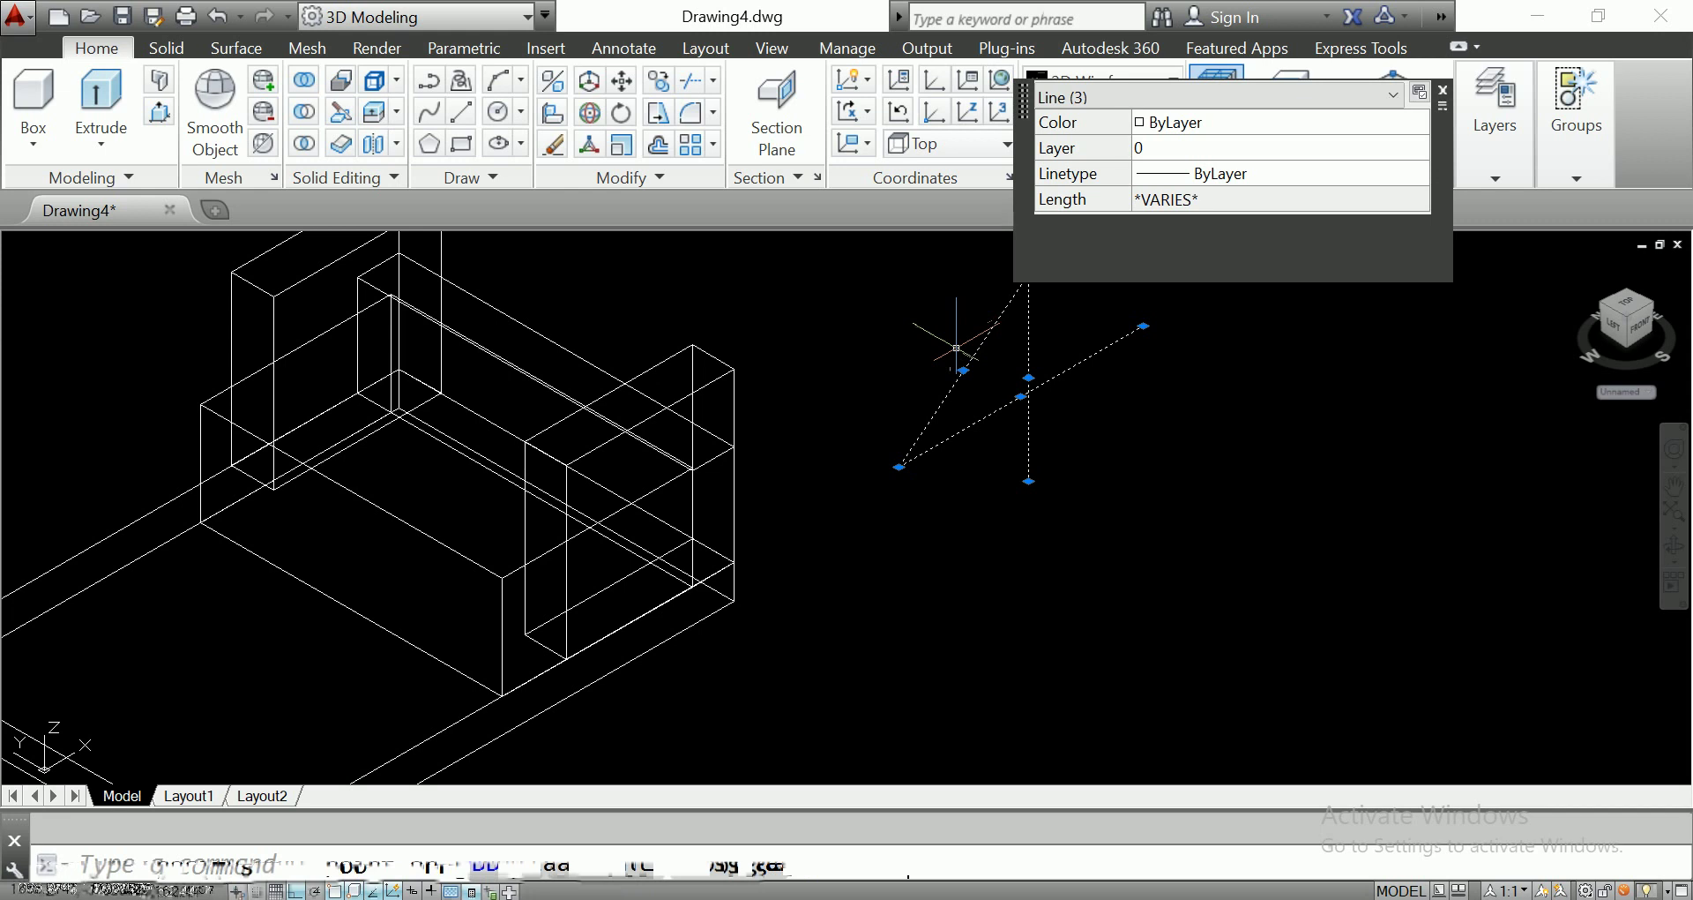
pyautogui.write('tr')
pyautogui.press('Return')
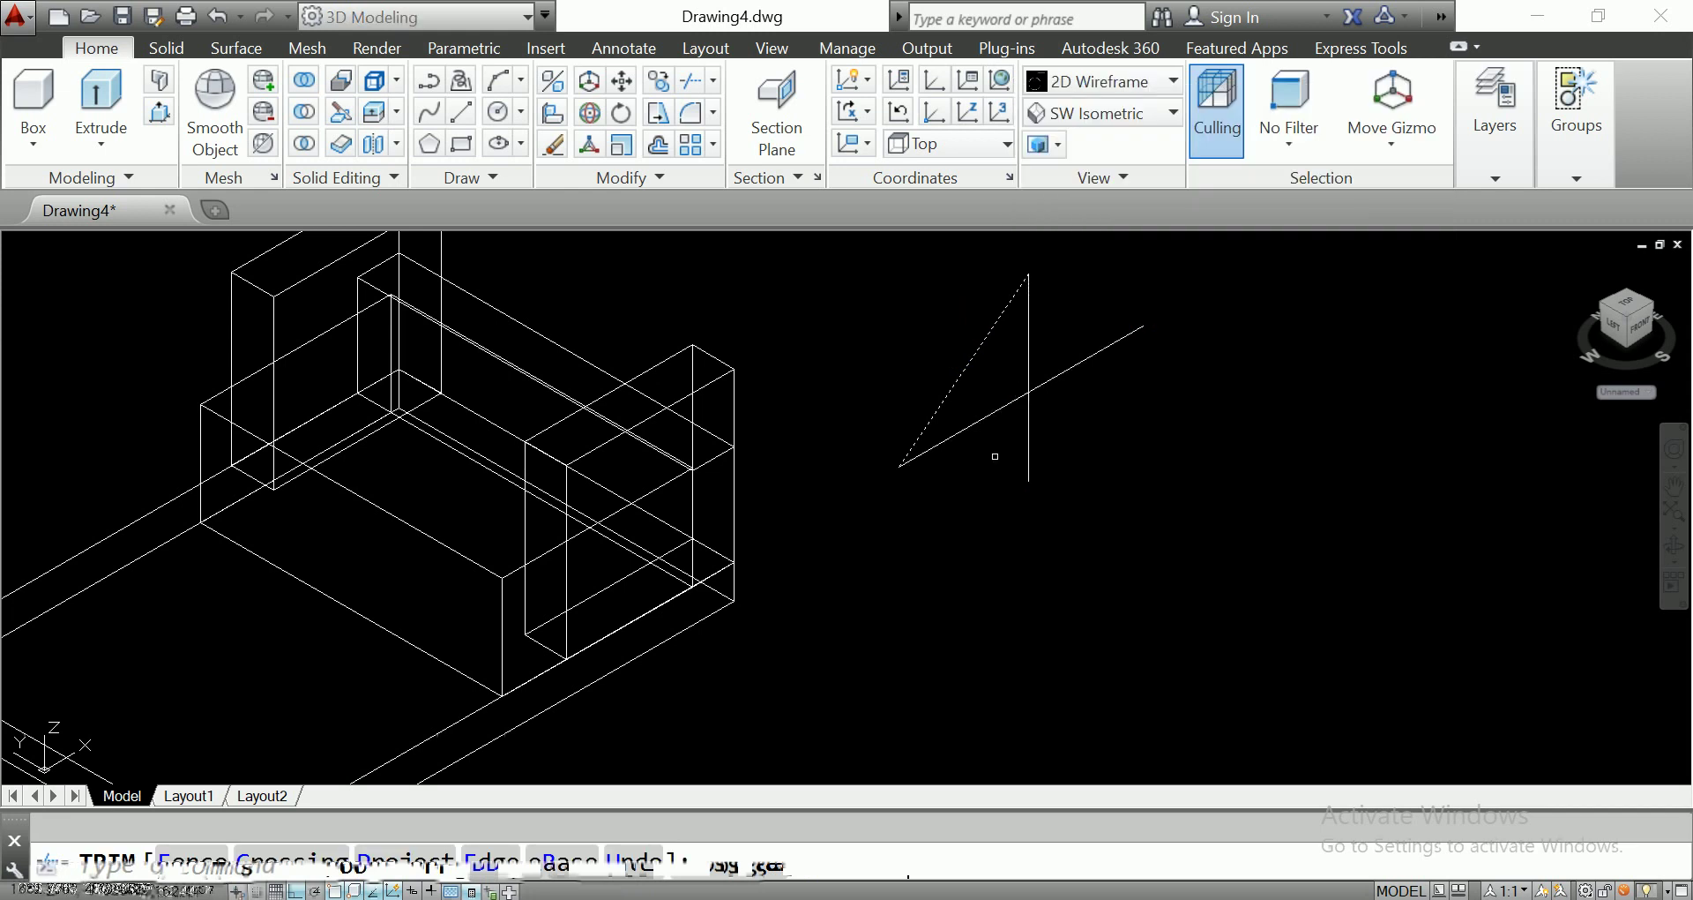
pyautogui.press('Escape')
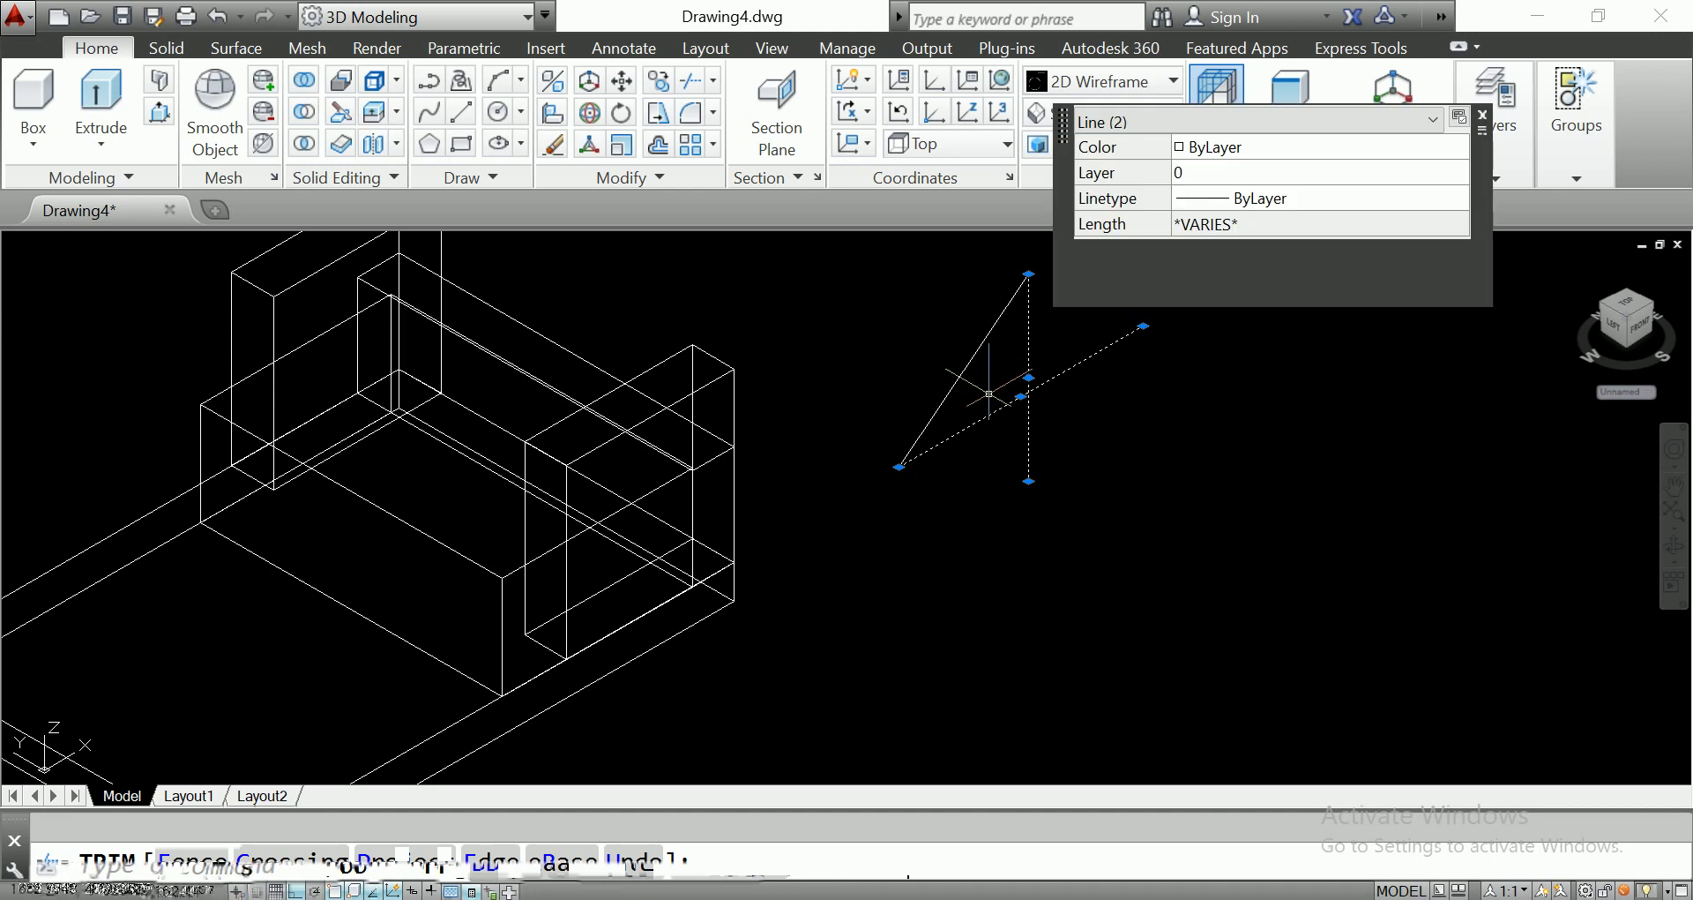
pyautogui.press('Escape')
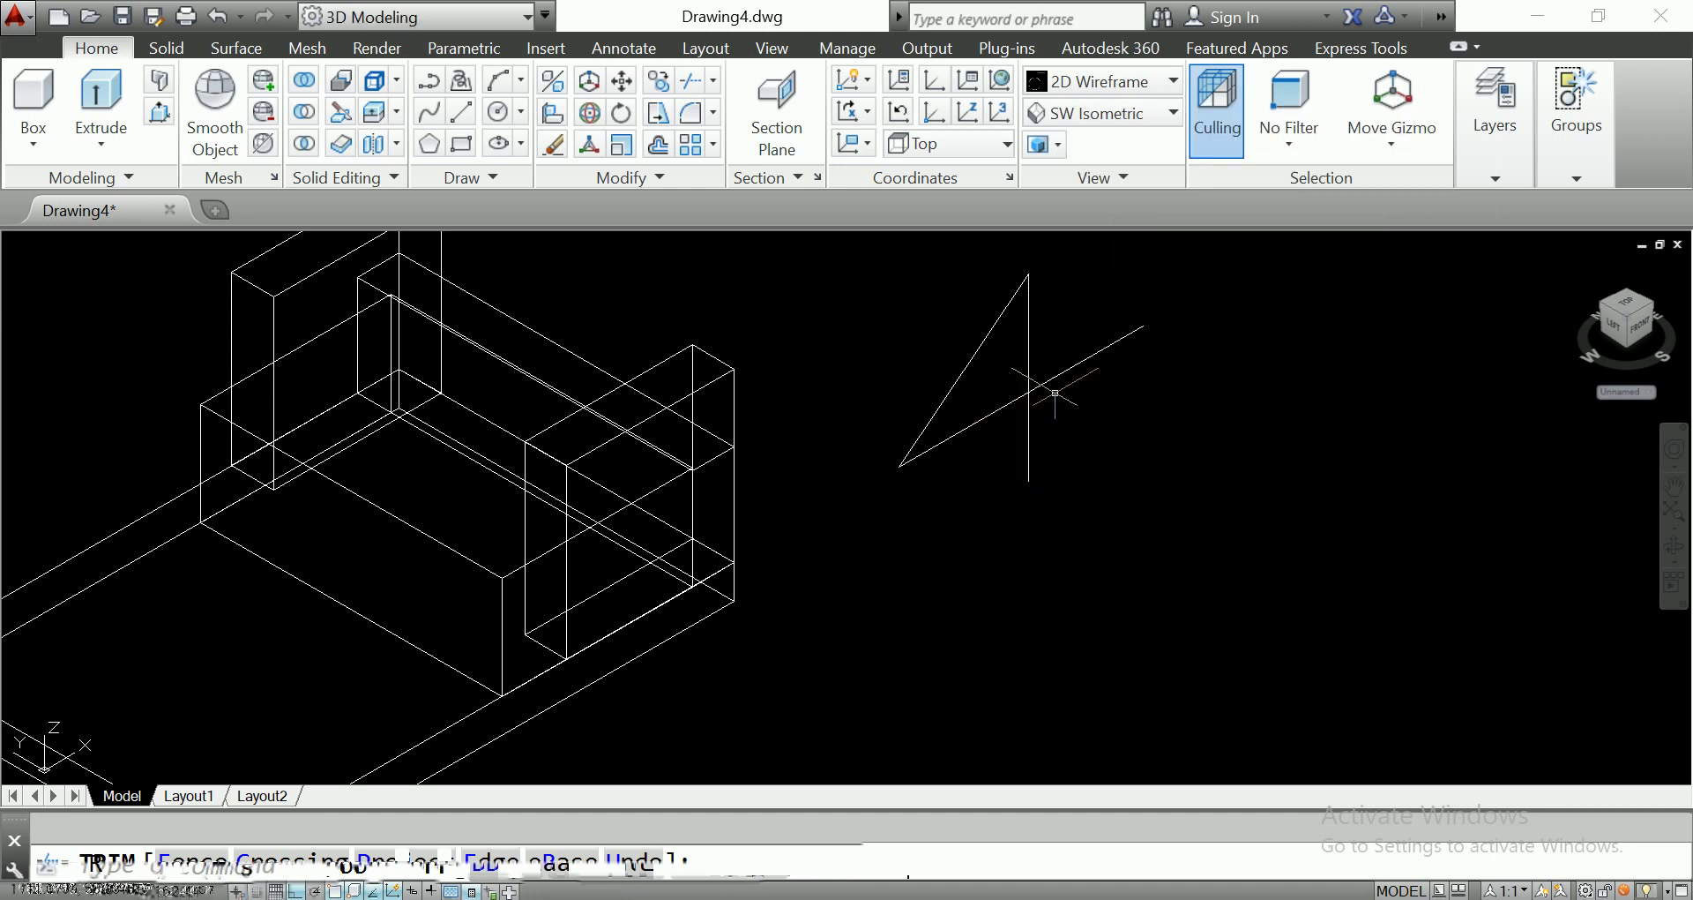
pyautogui.moveTo(1058, 322)
pyautogui.mouseDown()
pyautogui.moveTo(1118, 343)
pyautogui.moveTo(1049, 437)
pyautogui.mouseUp()
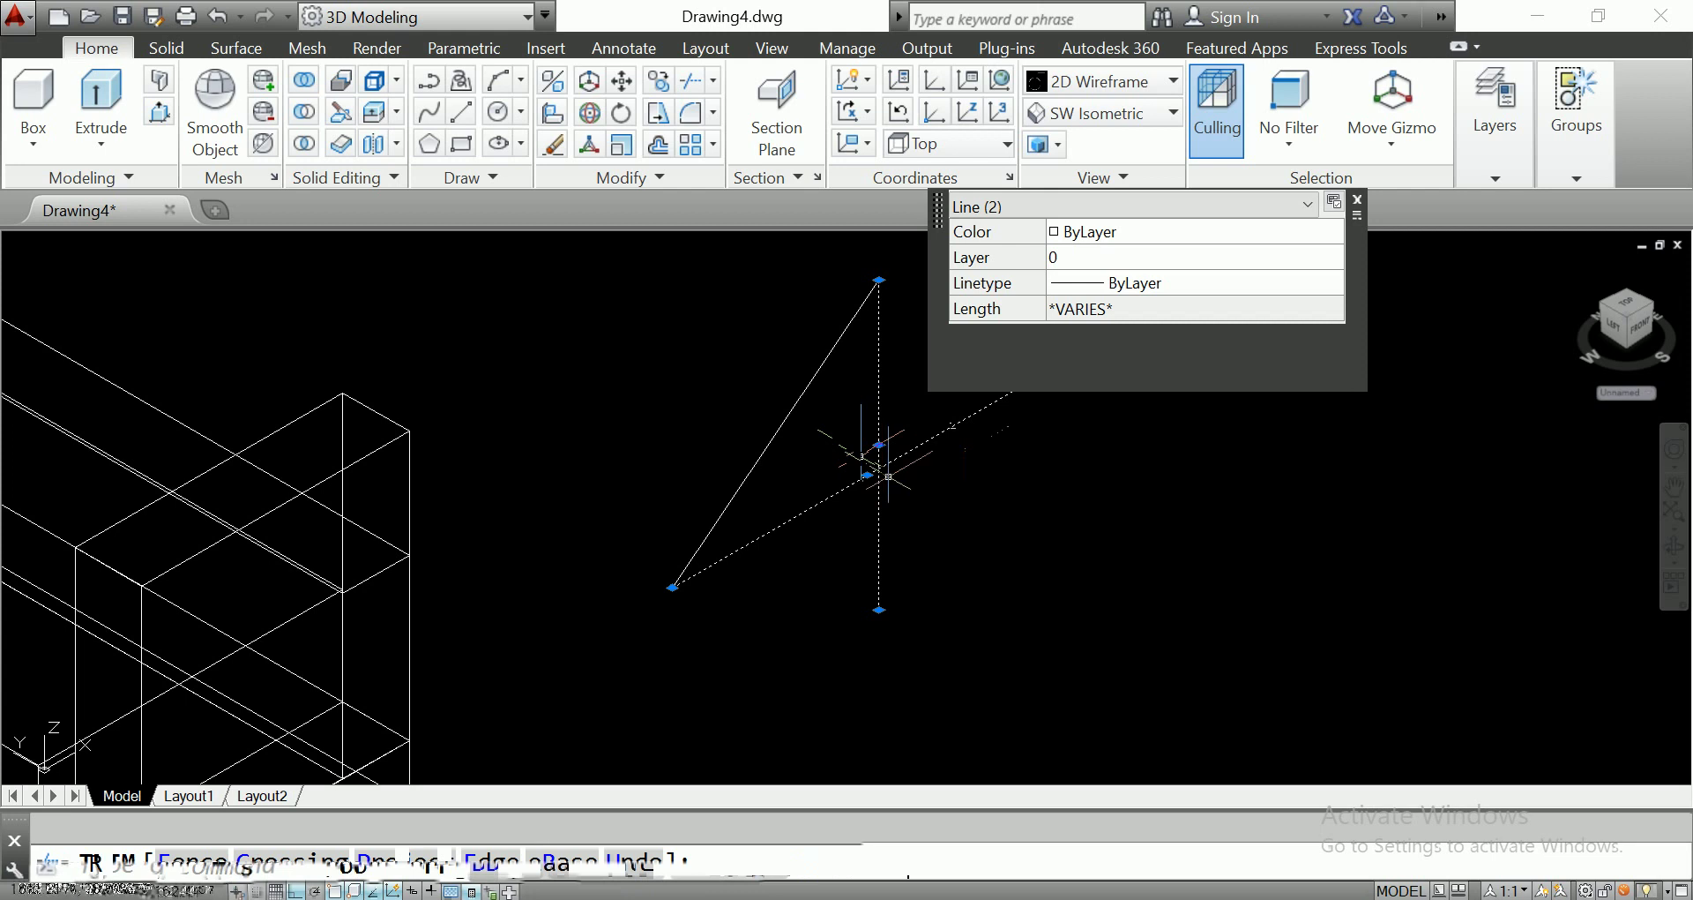
pyautogui.click(953, 410)
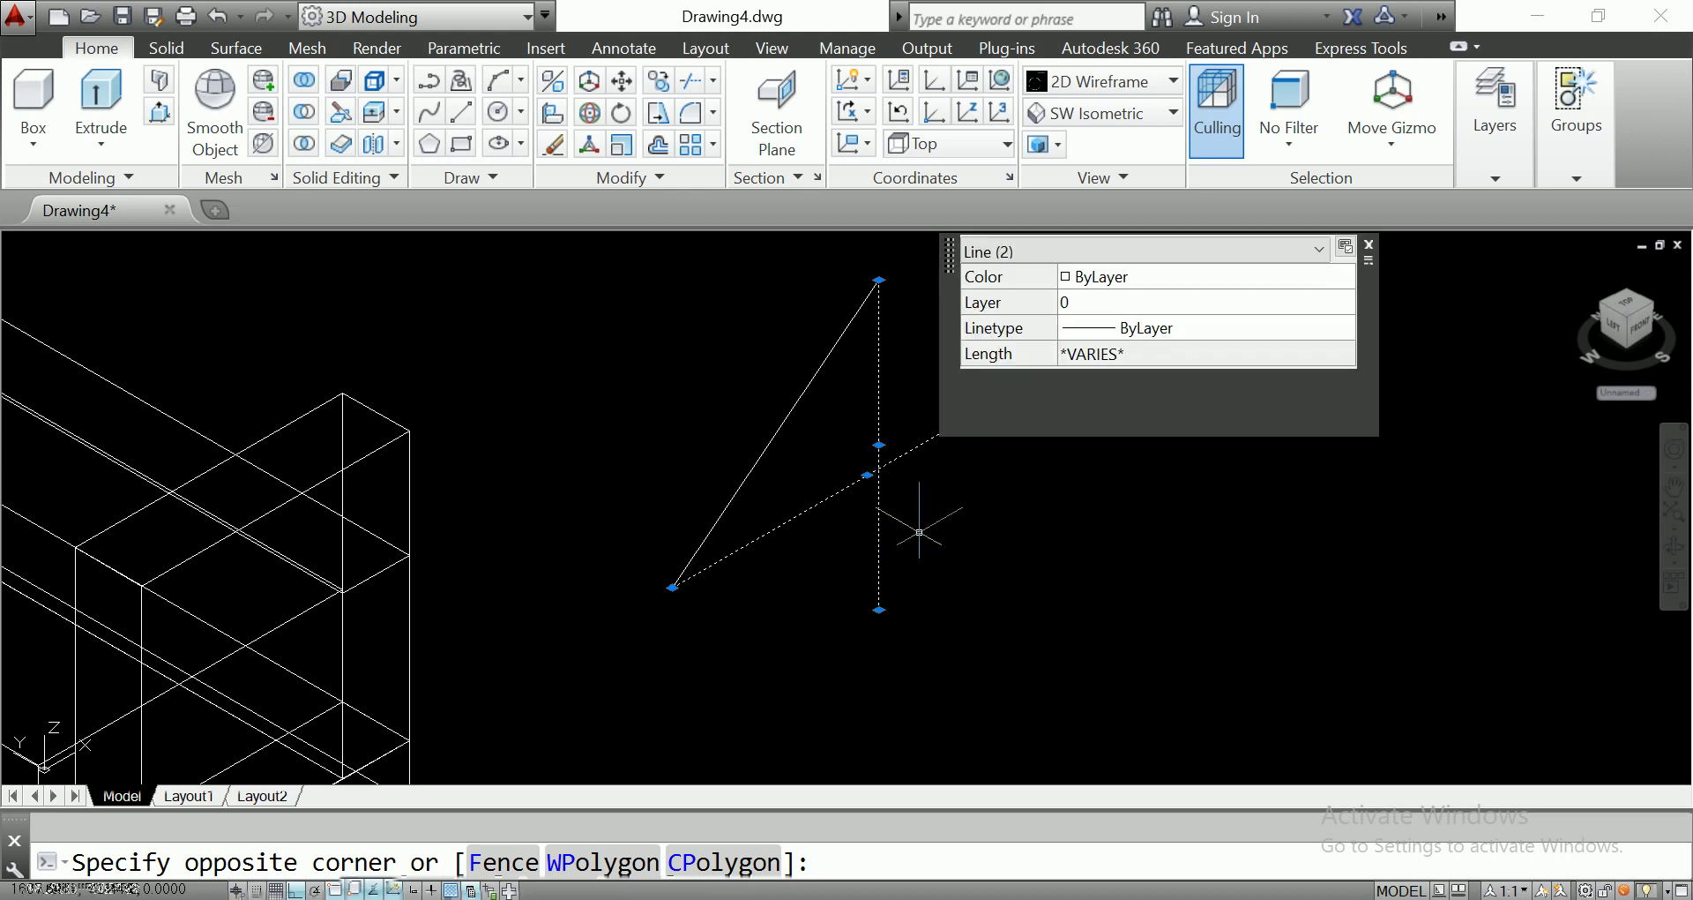
pyautogui.write('tr')
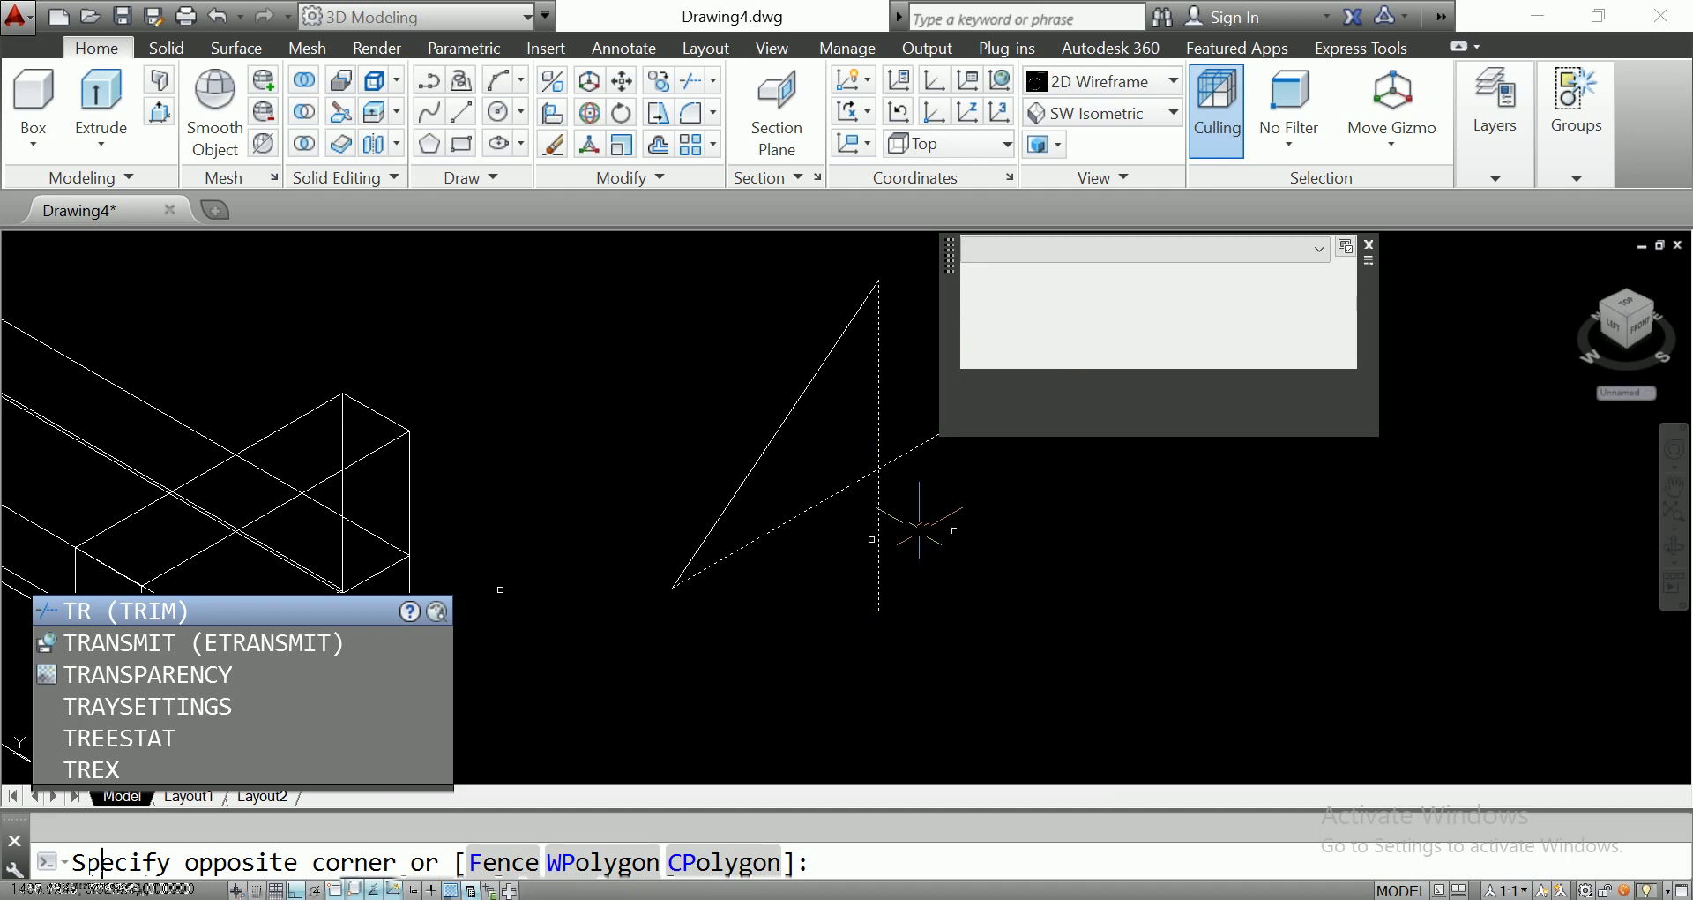
pyautogui.press('Return')
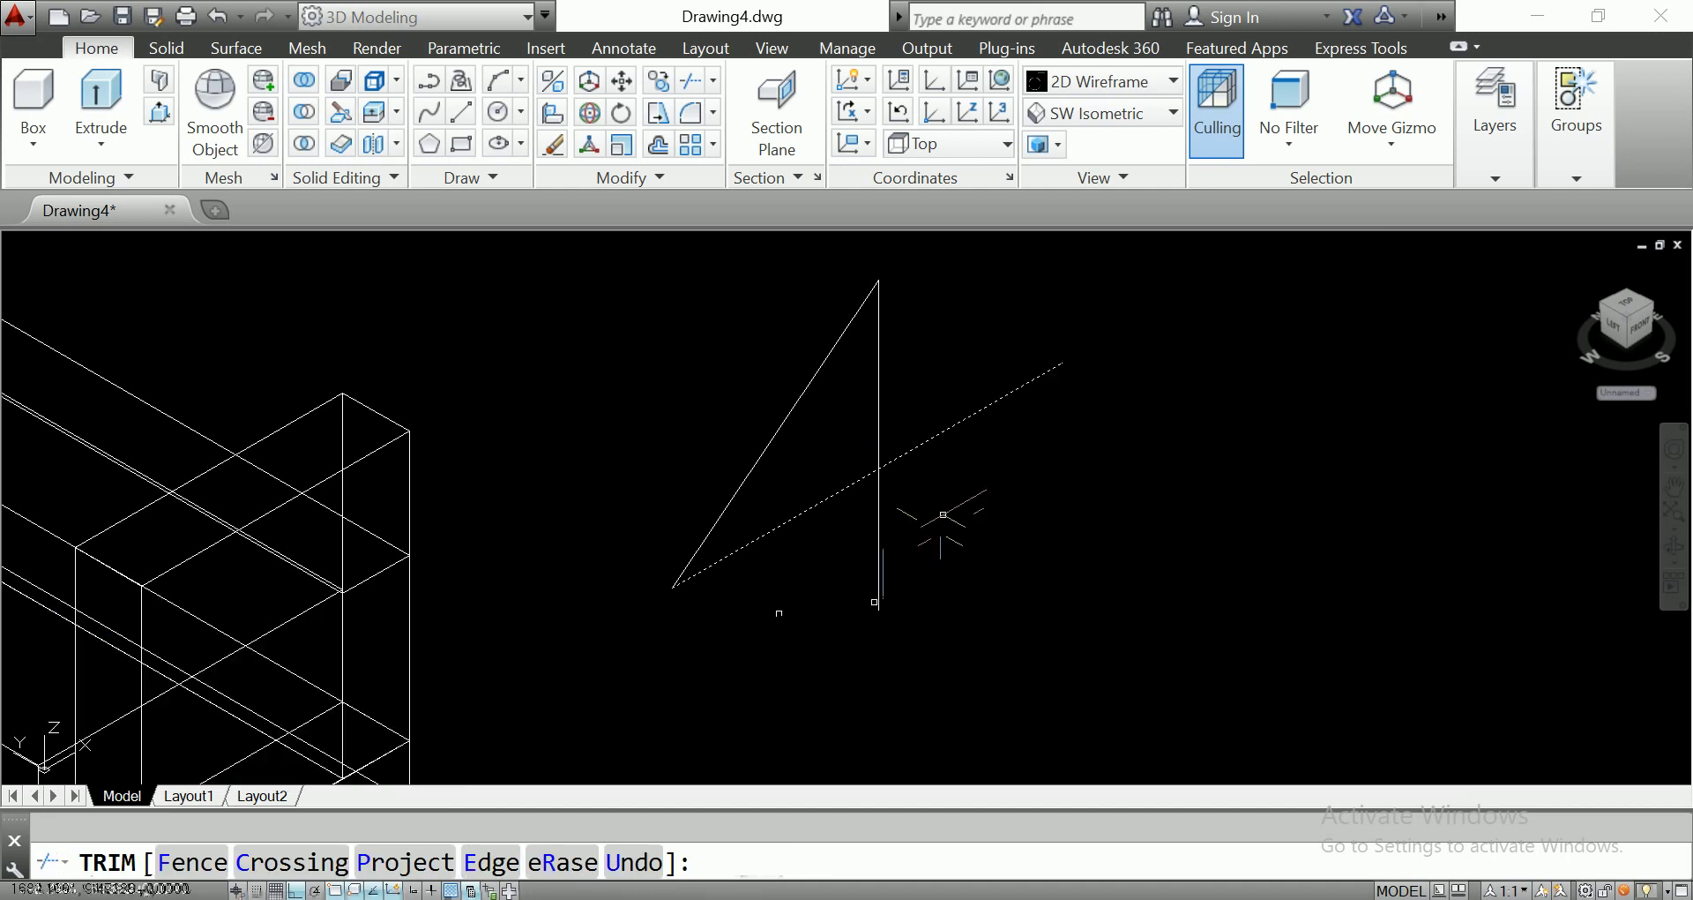
# Explode the three construction lines into separate segments.
pyautogui.press('Escape')
pyautogui.click(921, 364)
pyautogui.click(839, 491)
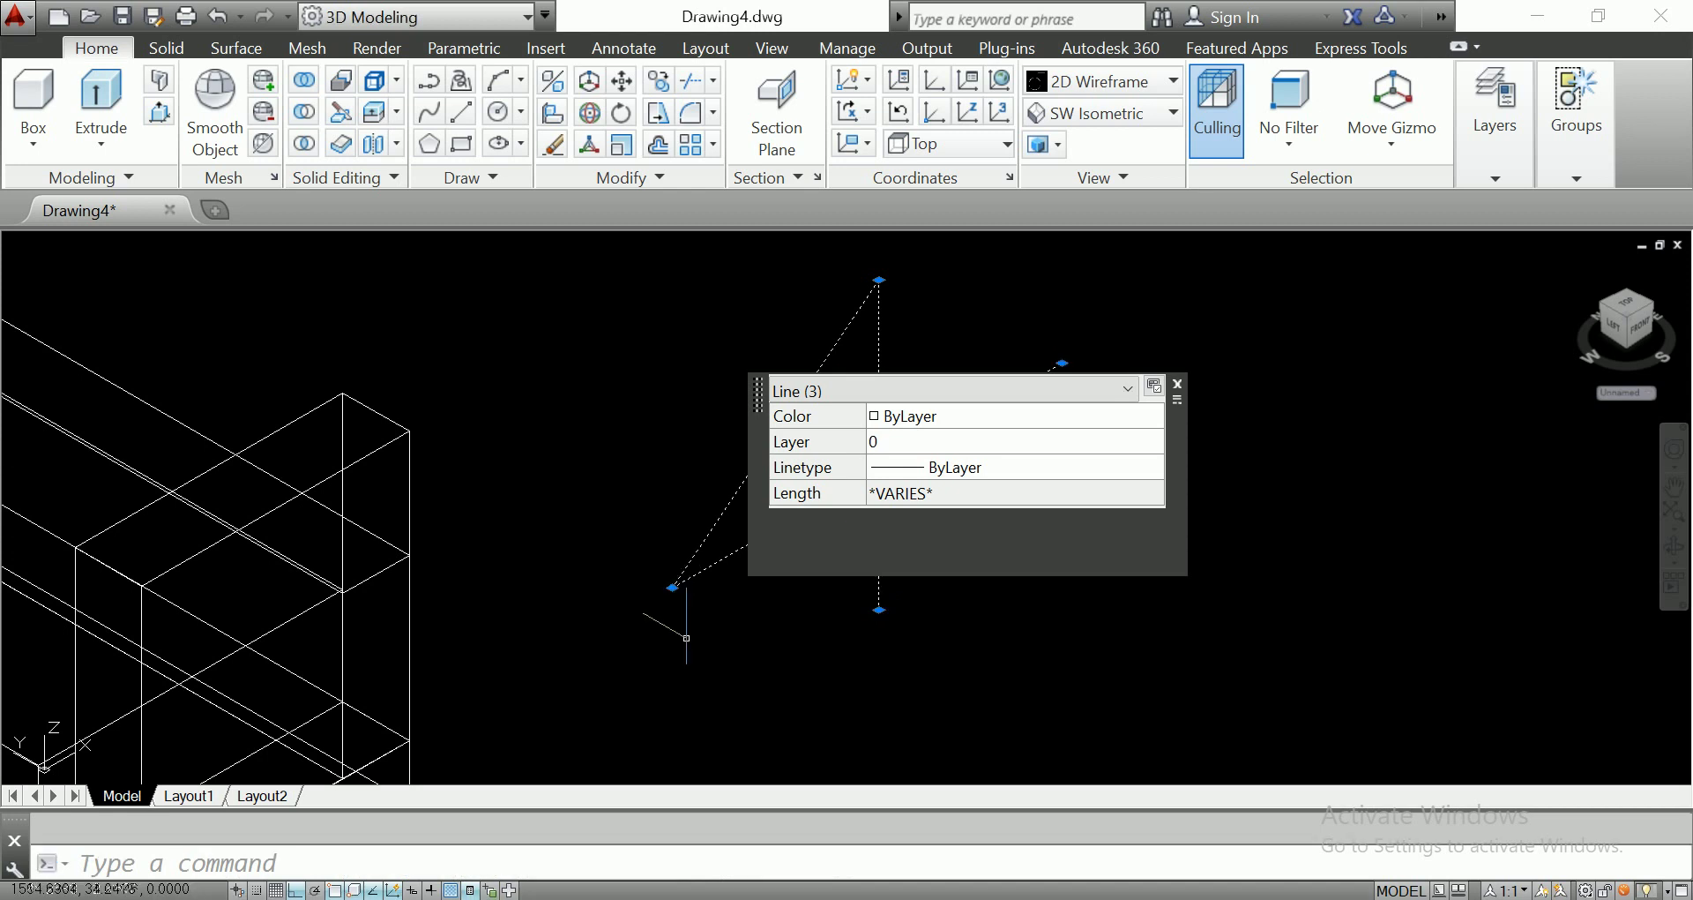
pyautogui.write('x')
pyautogui.press('Return')
pyautogui.moveTo(938, 501)
pyautogui.mouseDown()
pyautogui.moveTo(808, 456)
pyautogui.moveTo(857, 473)
pyautogui.mouseUp()
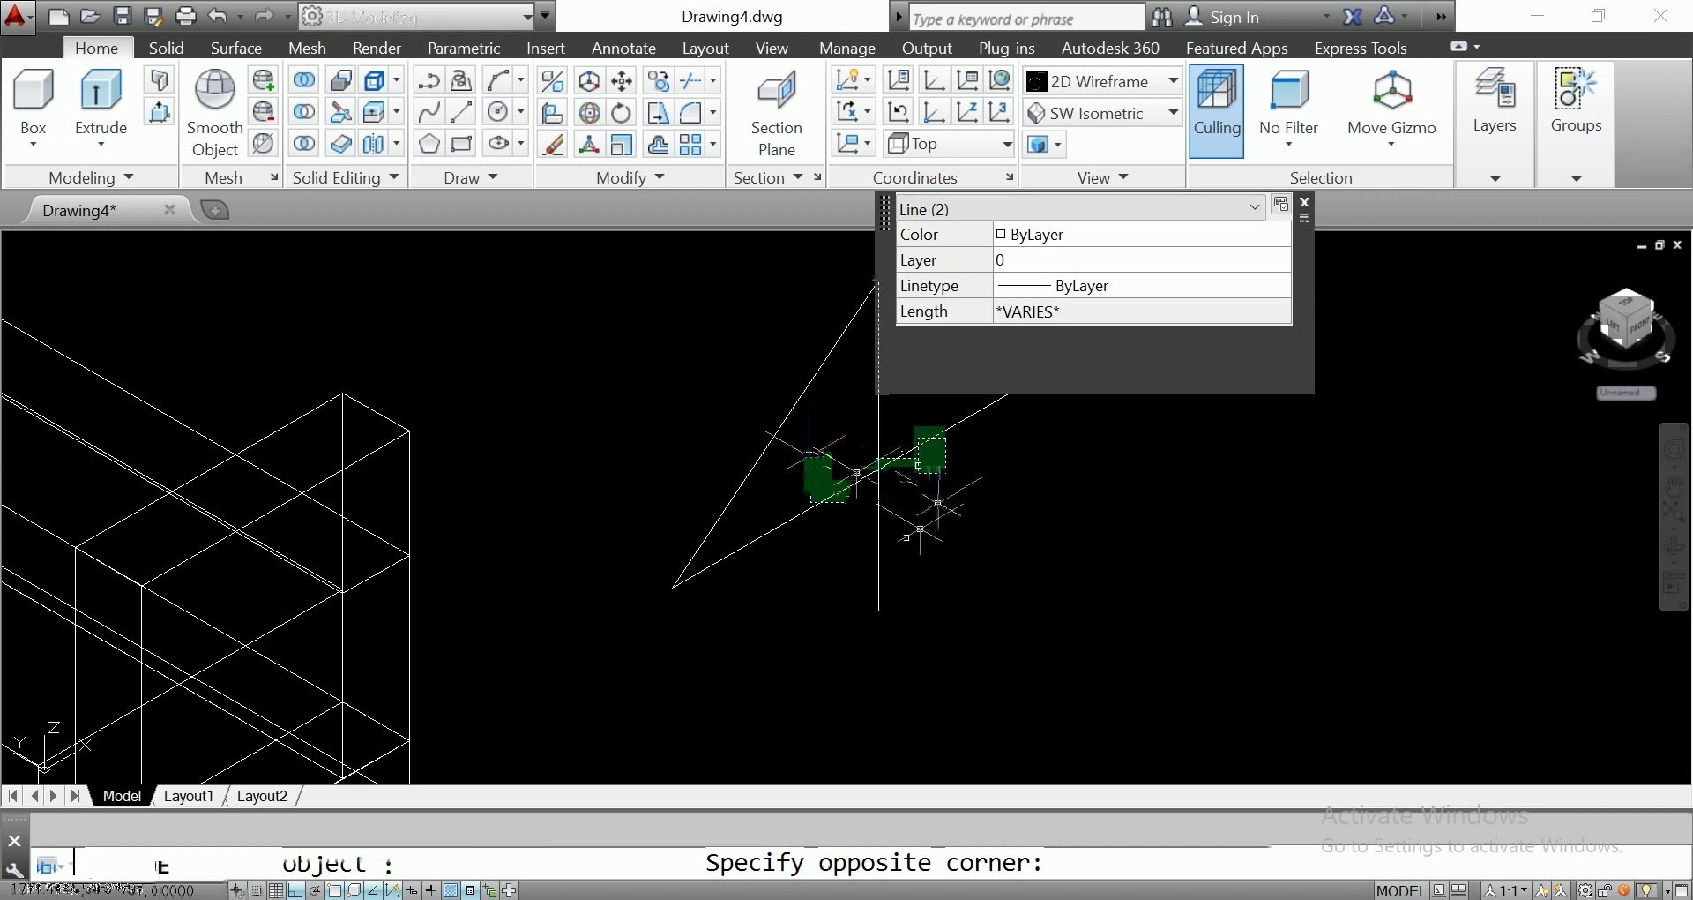
pyautogui.moveTo(920, 528); pyautogui.dragTo(824, 504)
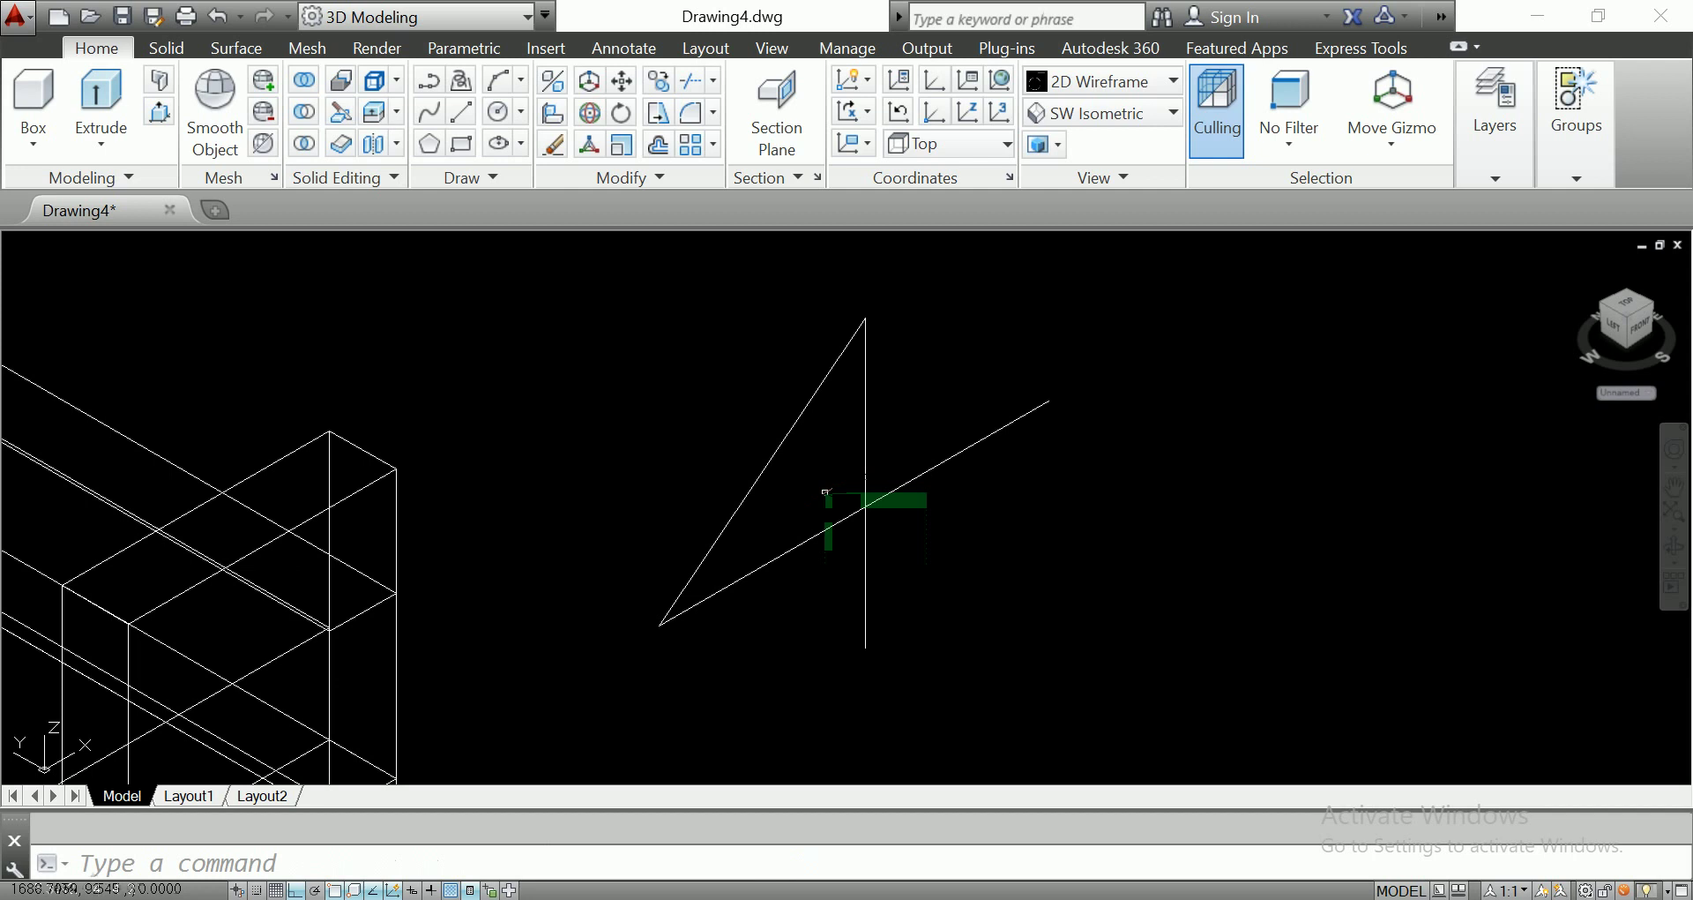
pyautogui.moveTo(1000, 502); pyautogui.dragTo(915, 552, button='middle')
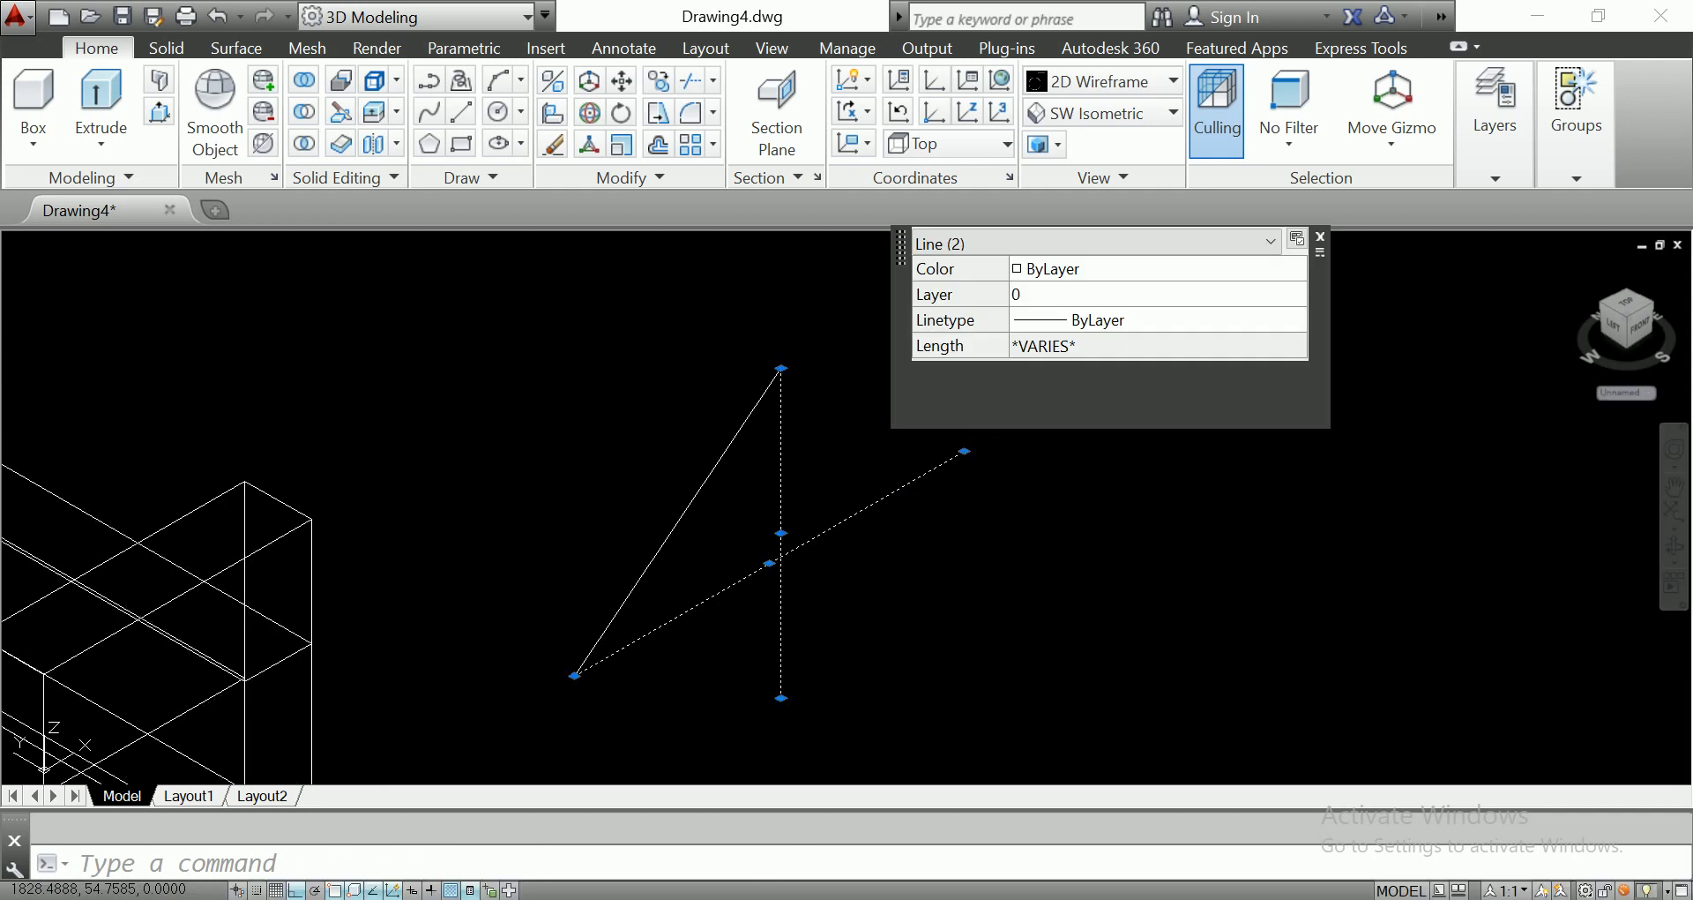
# Stretch the diagonal's end onto the vertical line and delete the leftover lower piece.
pyautogui.click(965, 452)
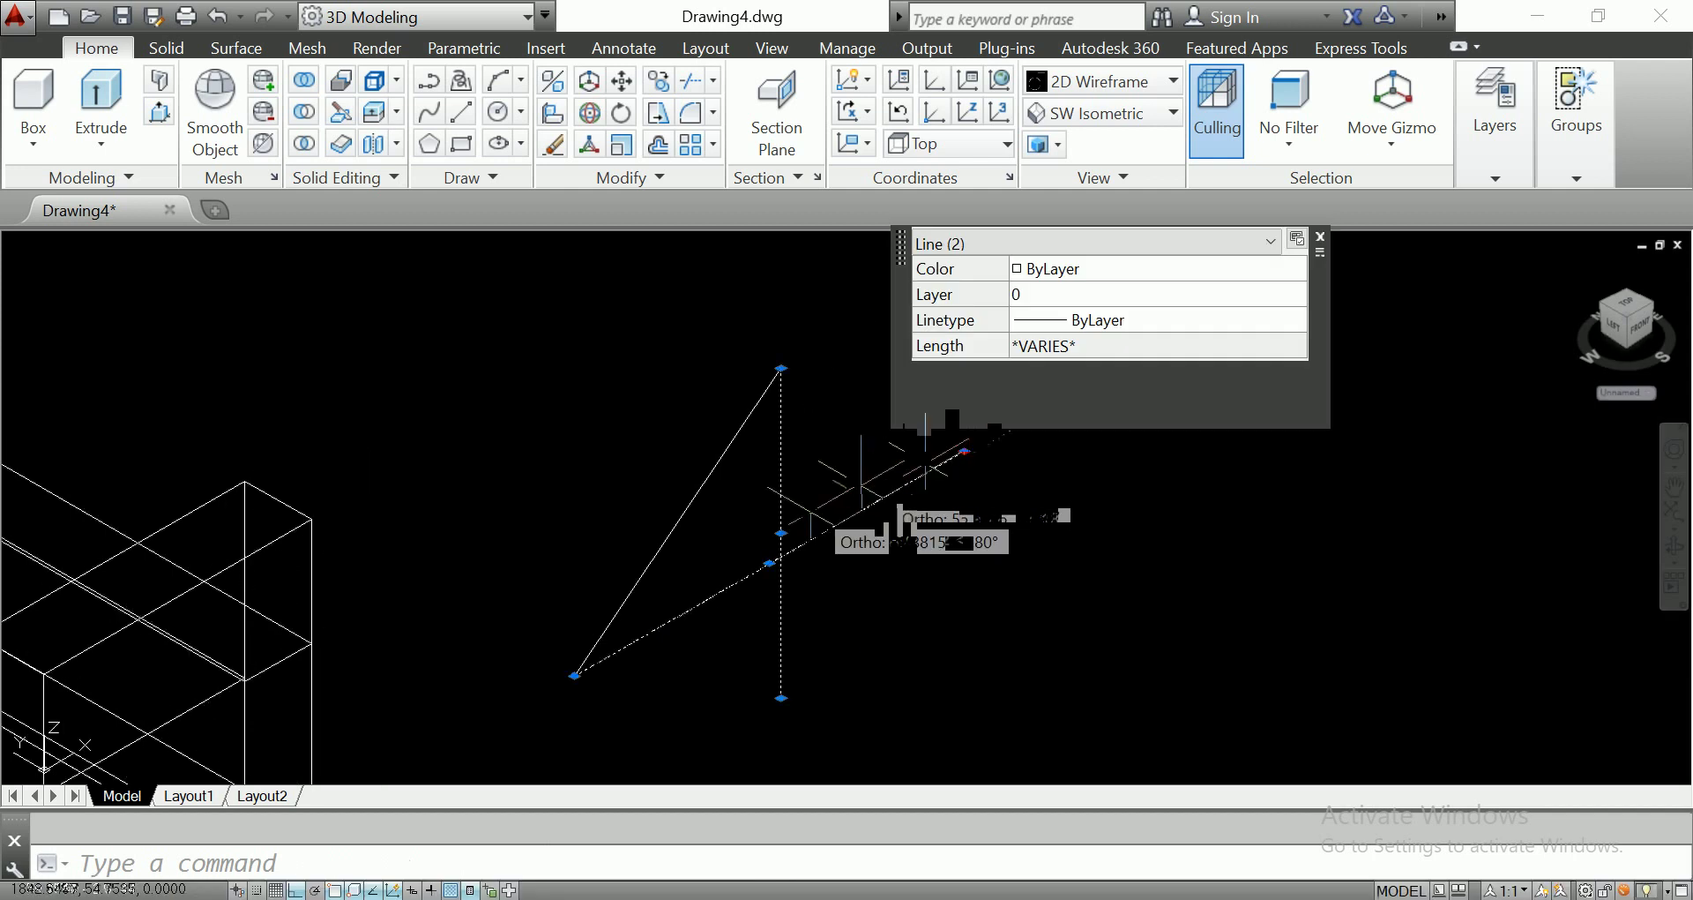
pyautogui.click(781, 557)
pyautogui.press('Escape')
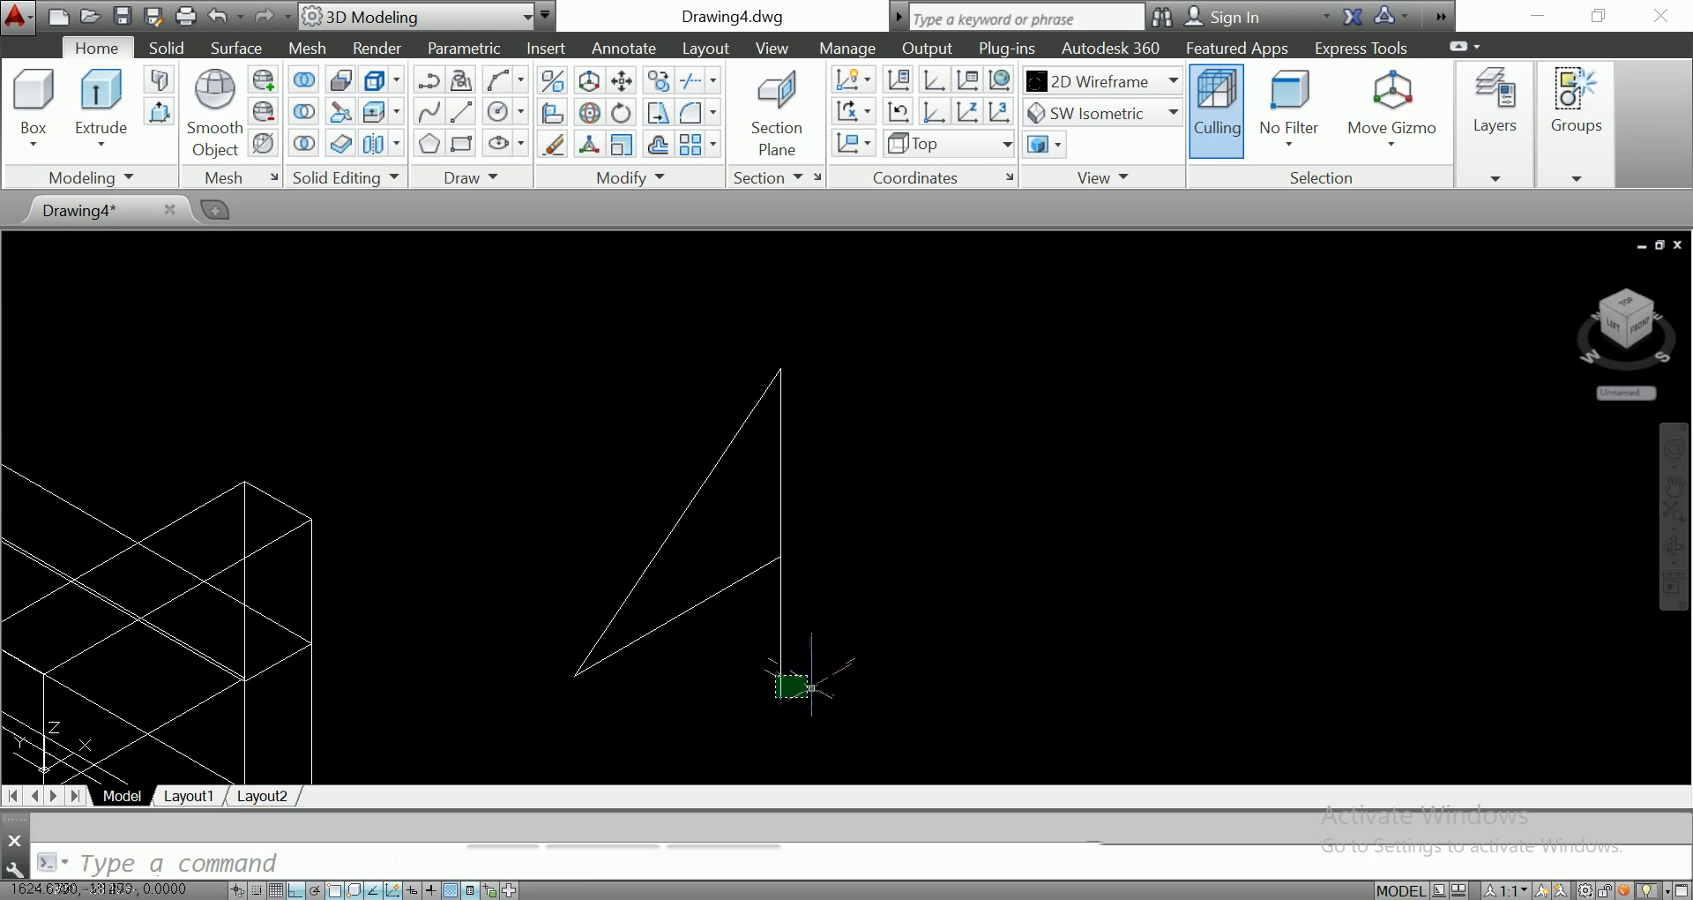
pyautogui.click(810, 687)
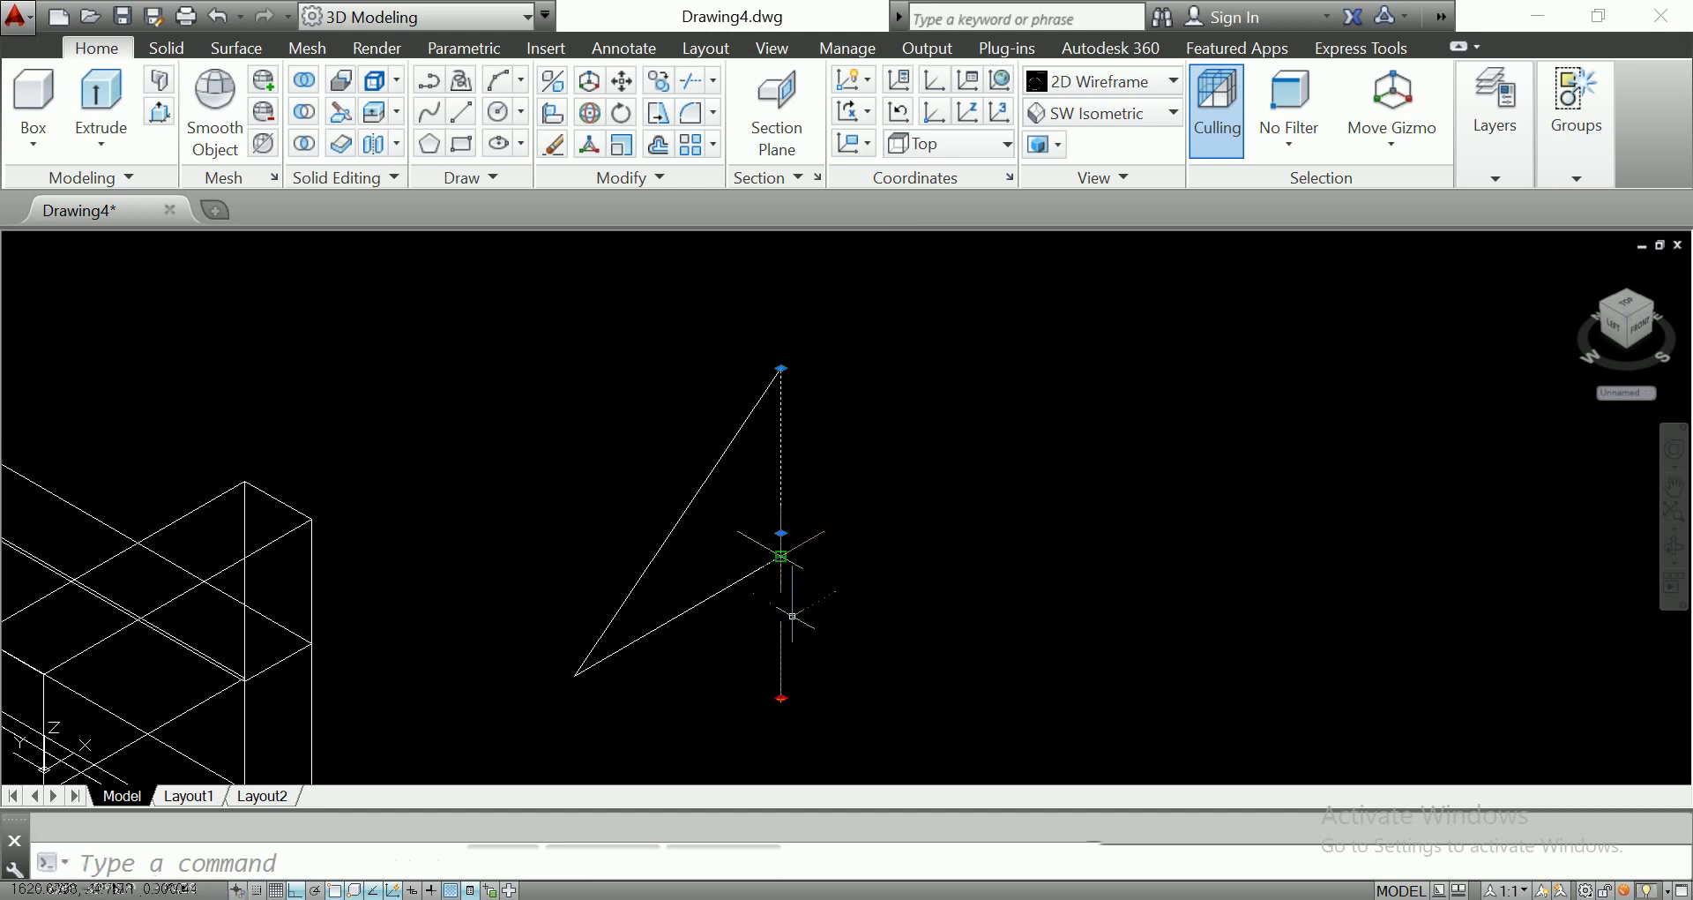
pyautogui.press('Delete')
pyautogui.scroll(-2, 805, 540)
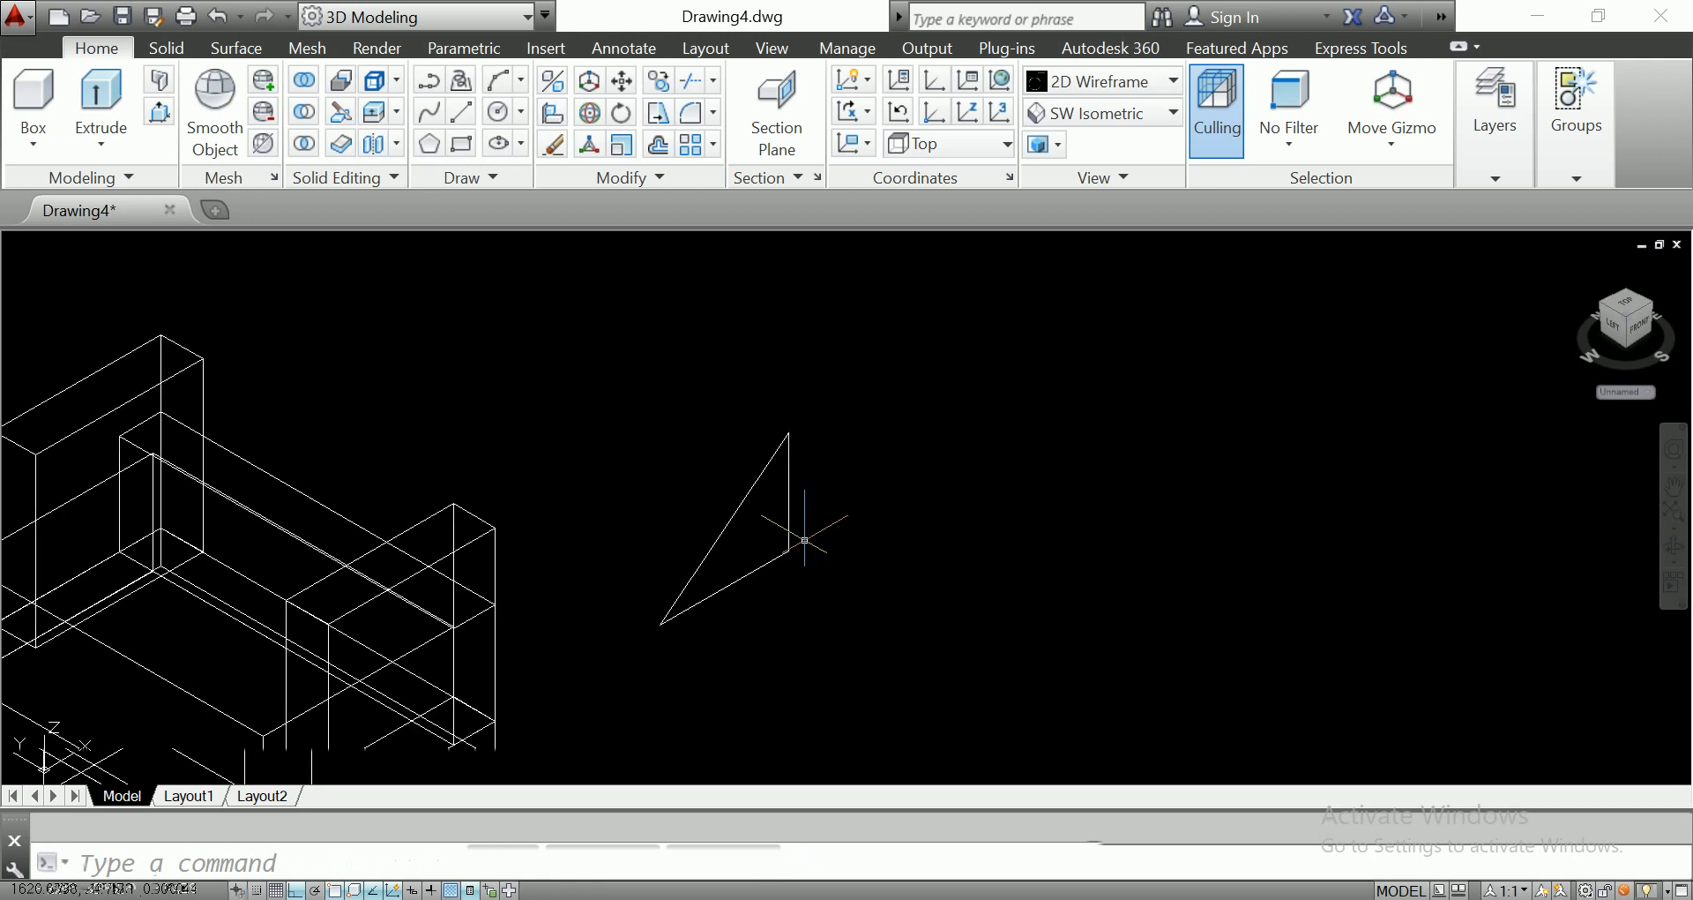
# Join the three triangle lines into one closed outline.
pyautogui.click(891, 409)
pyautogui.click(680, 615)
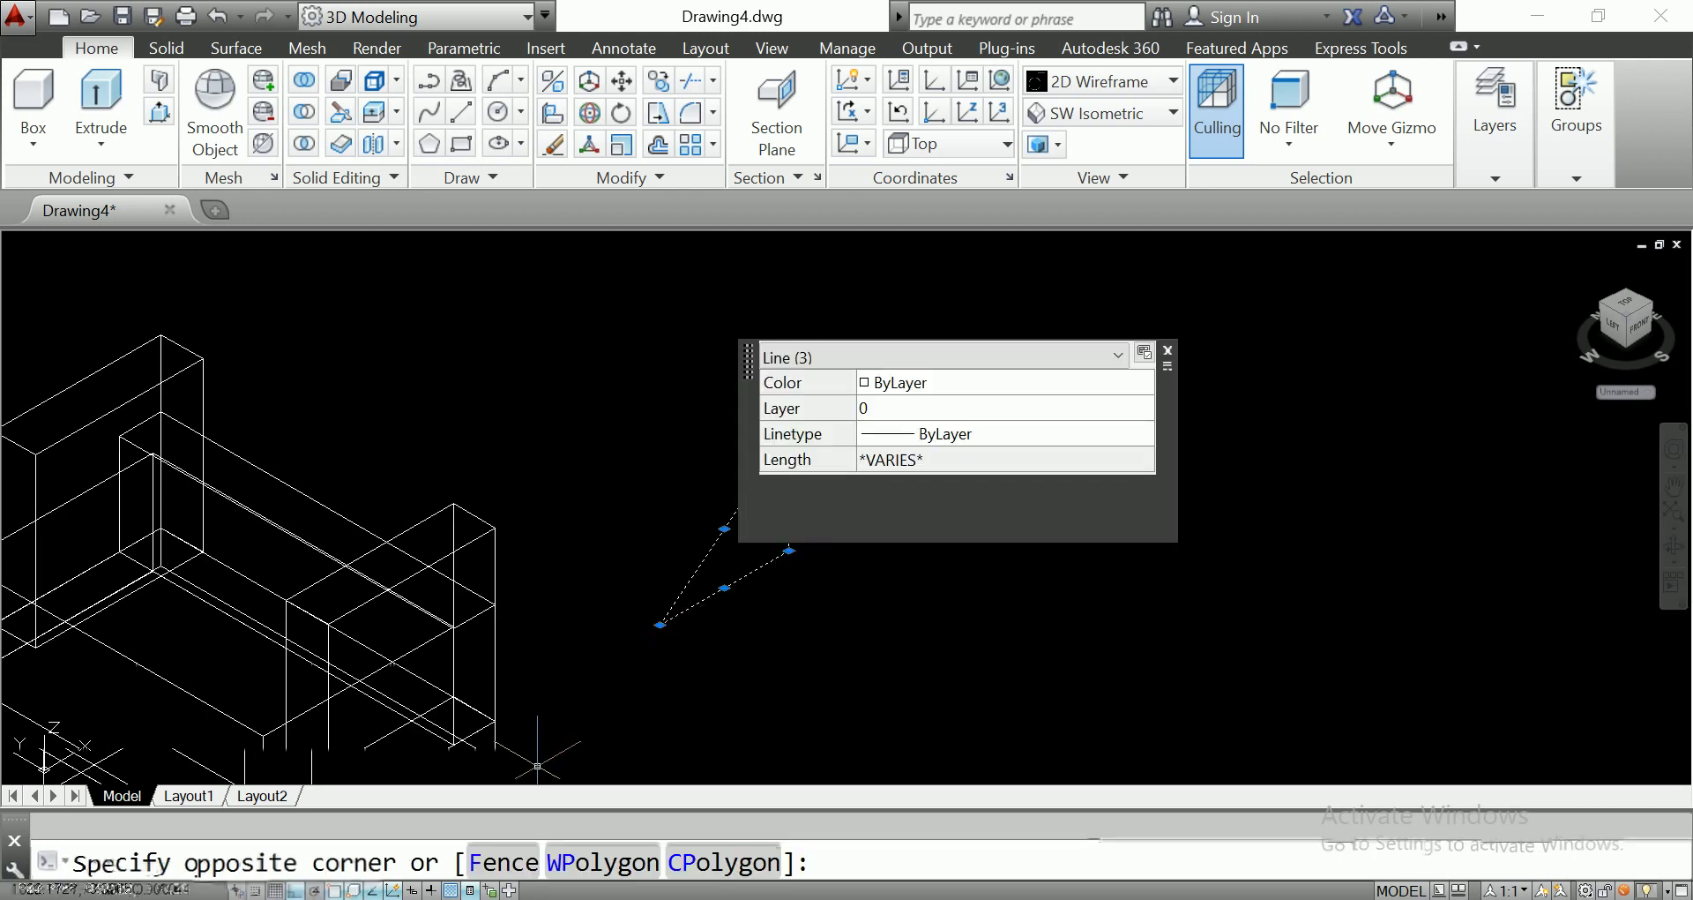
pyautogui.scroll(-1, 530, 758)
pyautogui.scroll(-1, 512, 749)
pyautogui.scroll(-2, 478, 732)
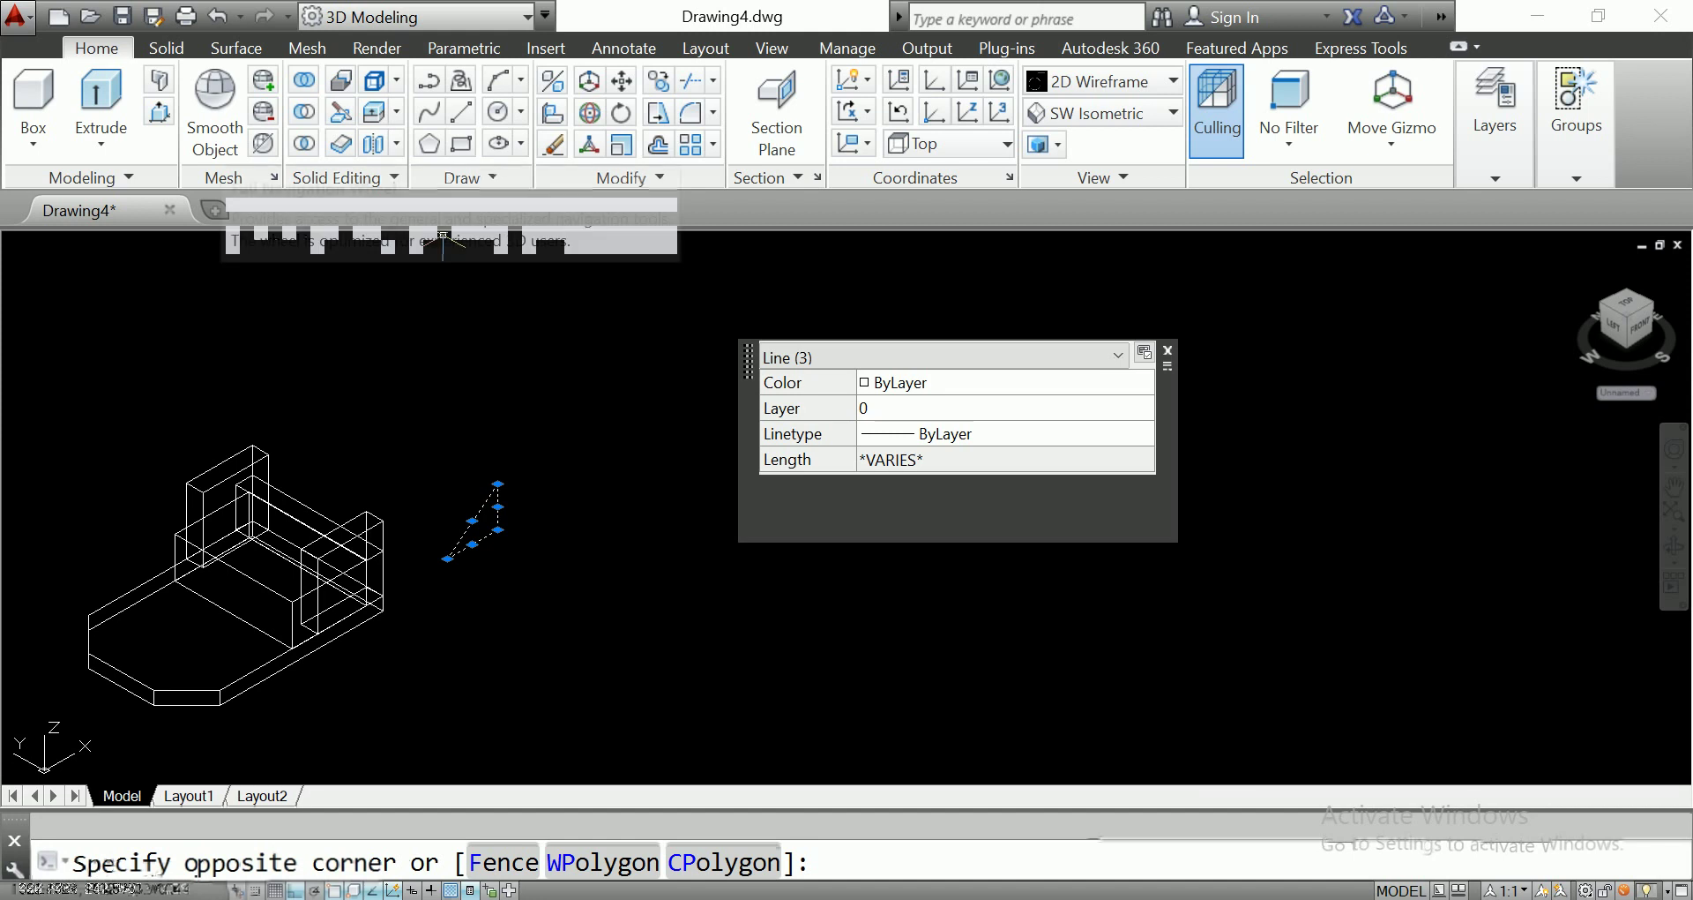
pyautogui.press('Escape')
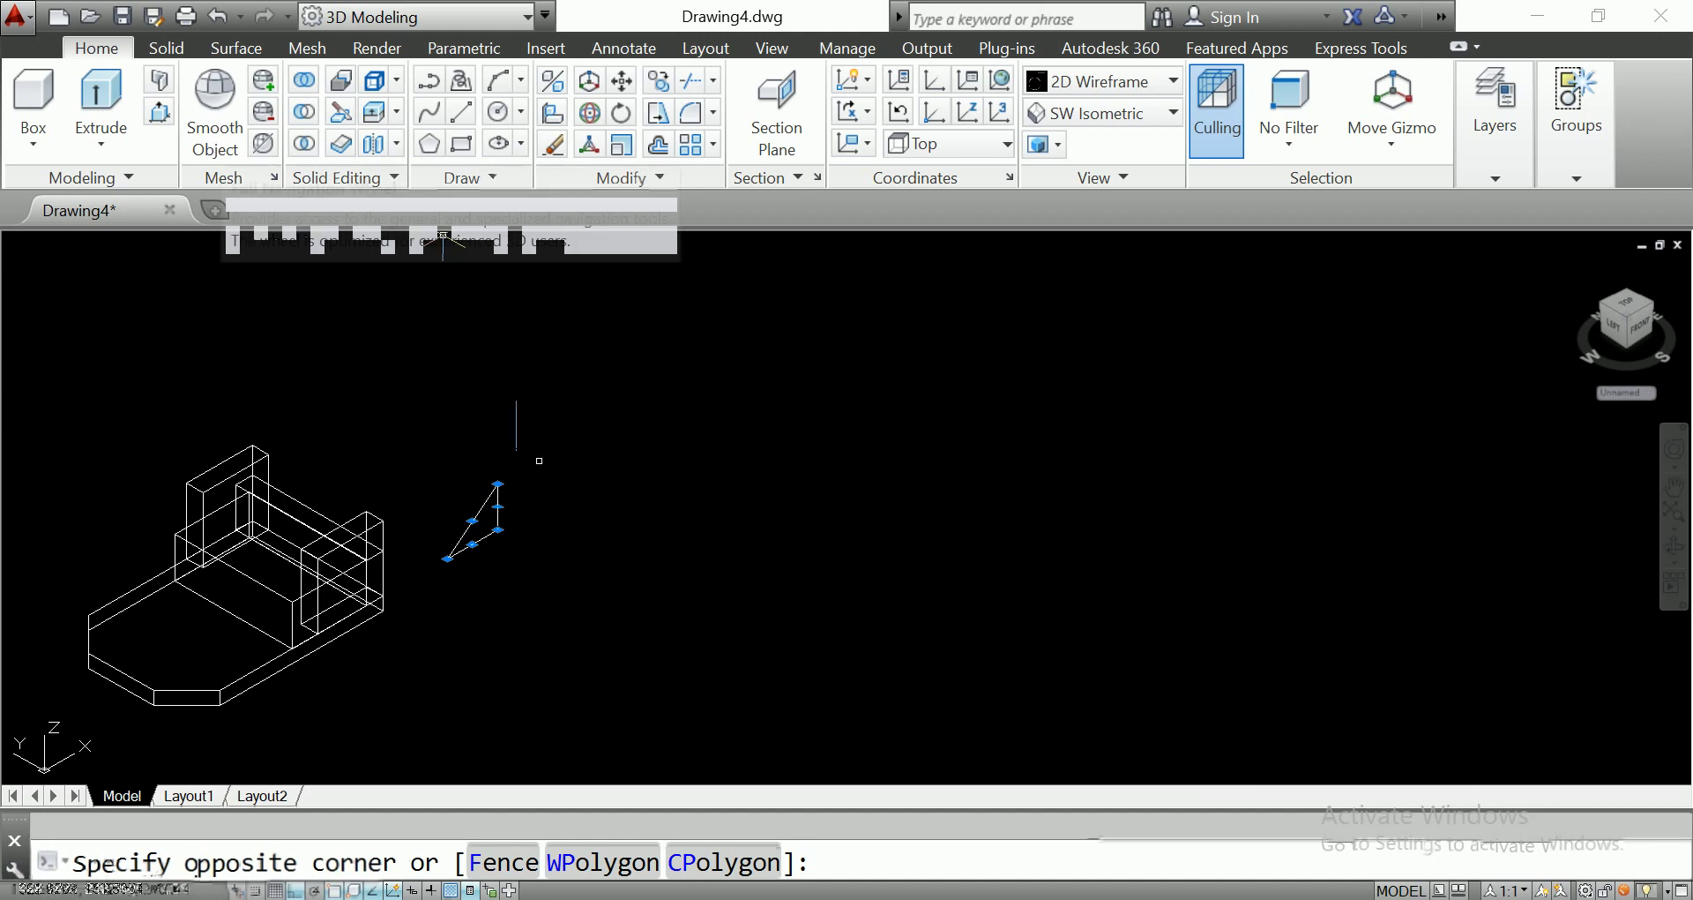
pyautogui.click(492, 494)
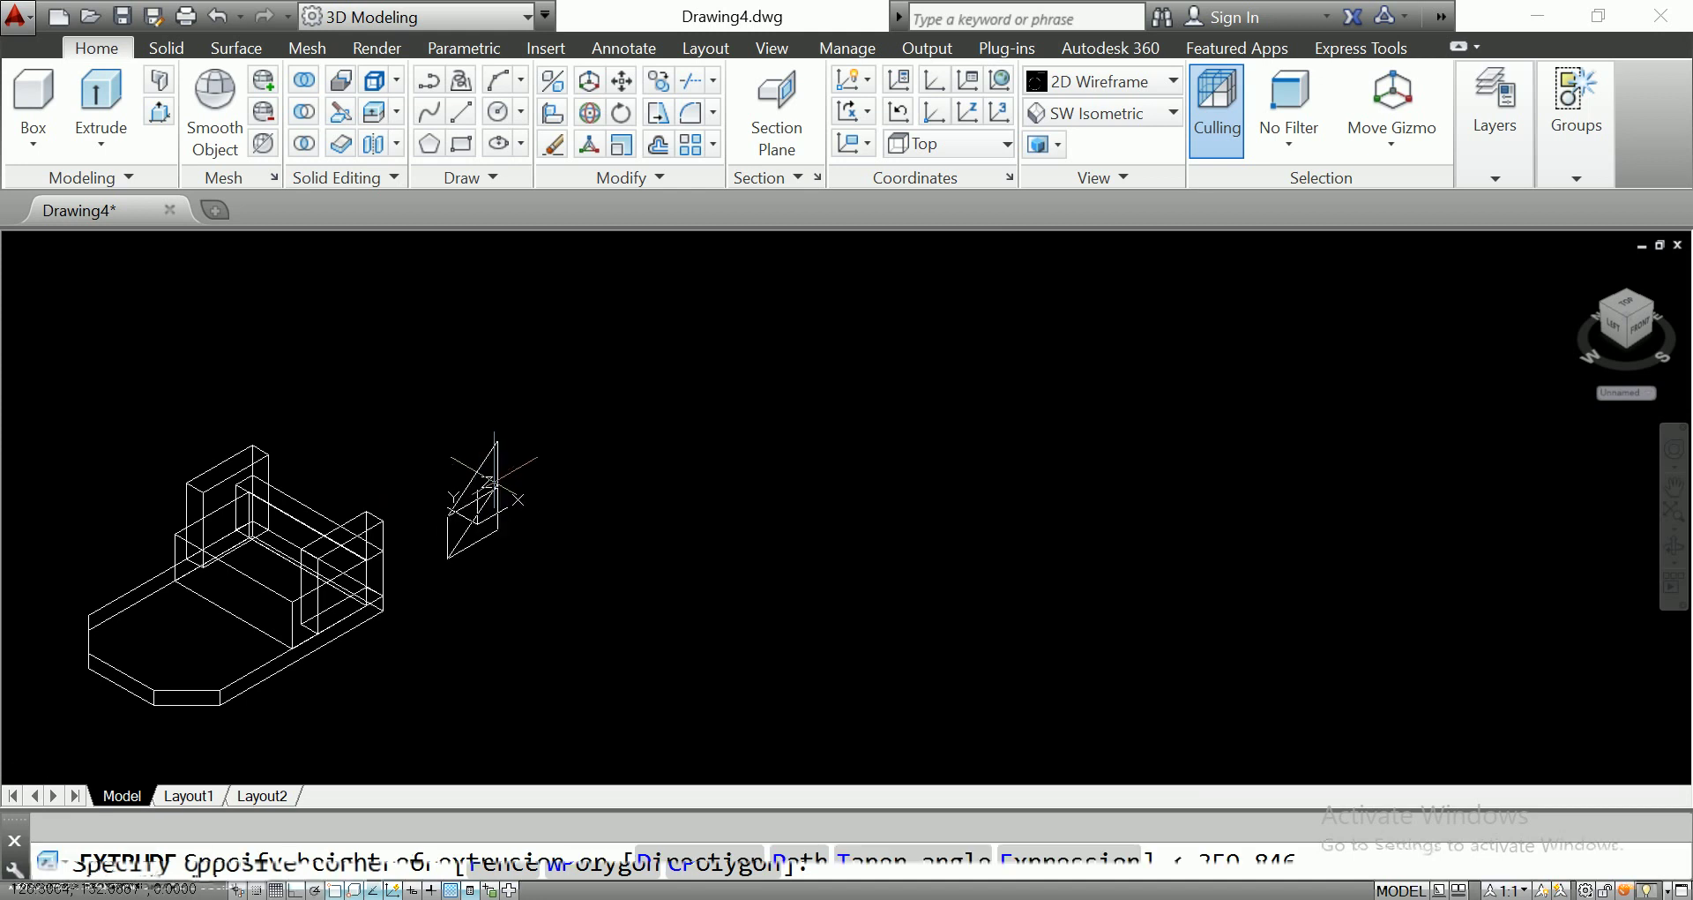
# Extrude the triangle into a wedge solid and set its height to 75.
pyautogui.moveTo(514, 527); pyautogui.dragTo(490, 472, button='middle')
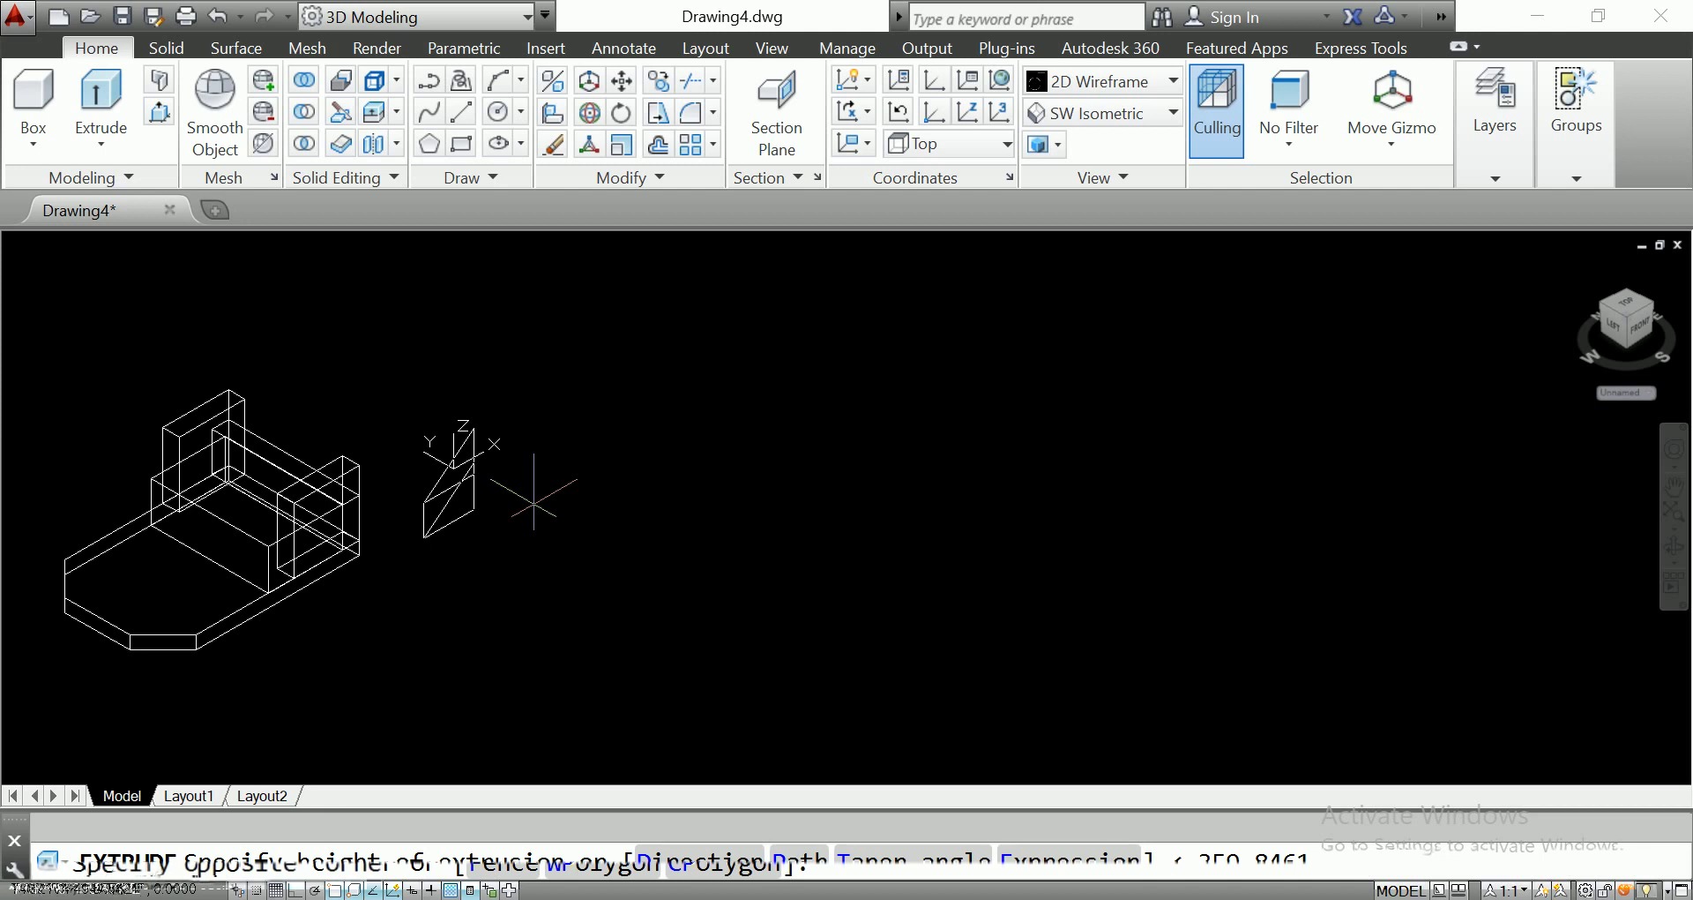
pyautogui.press('Escape')
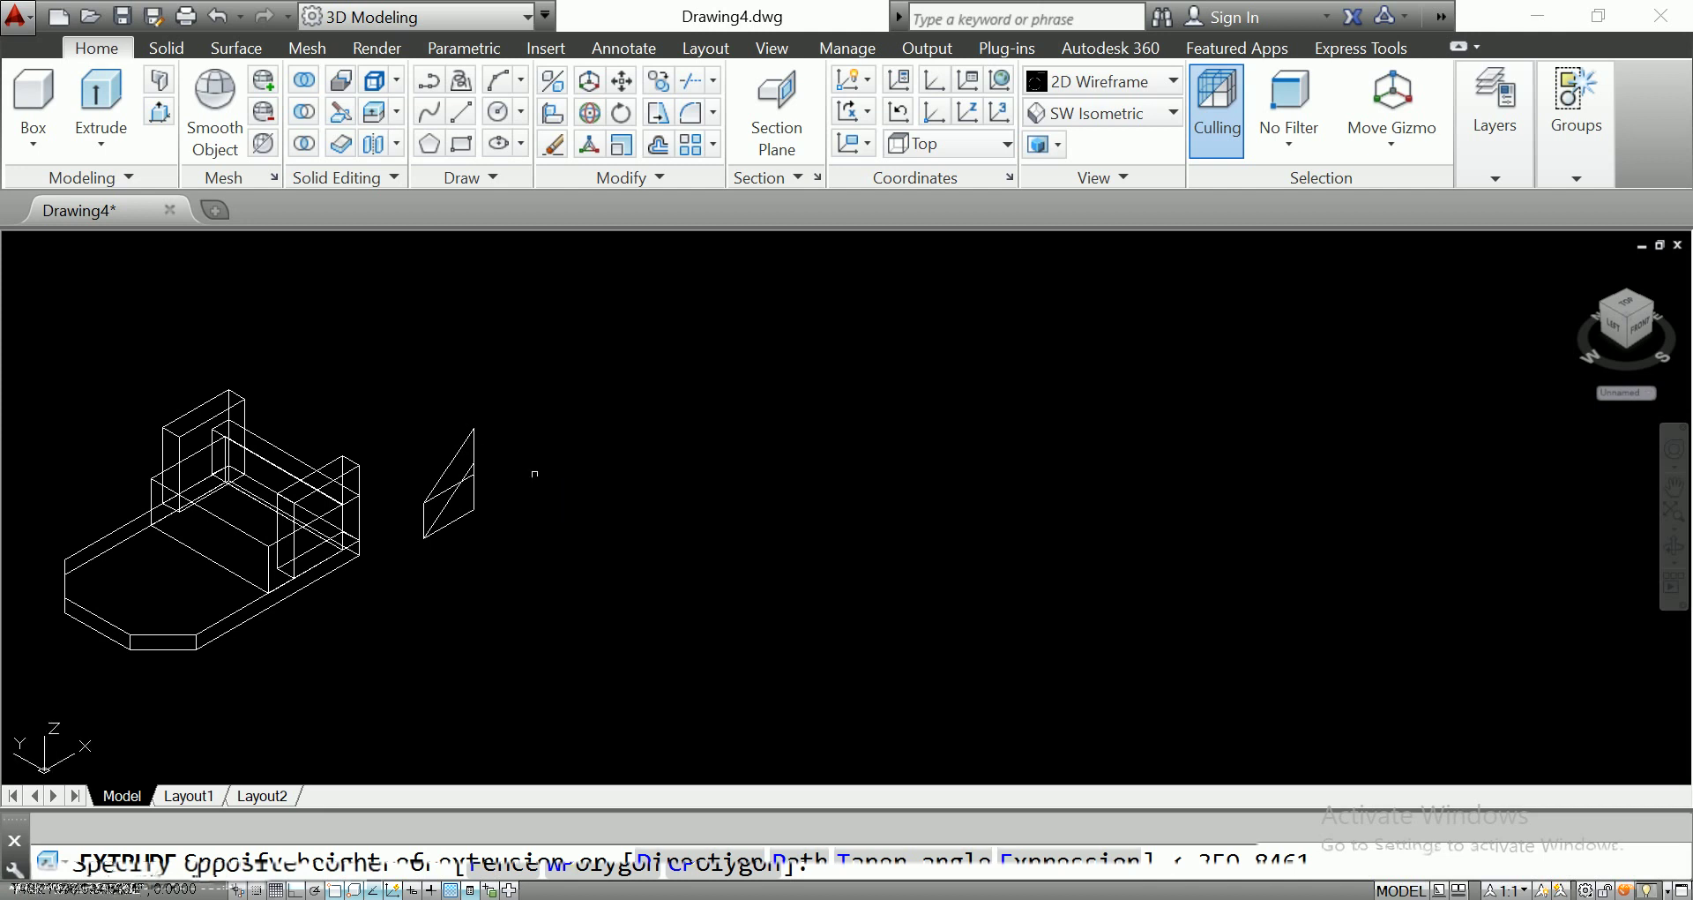
pyautogui.click(459, 518)
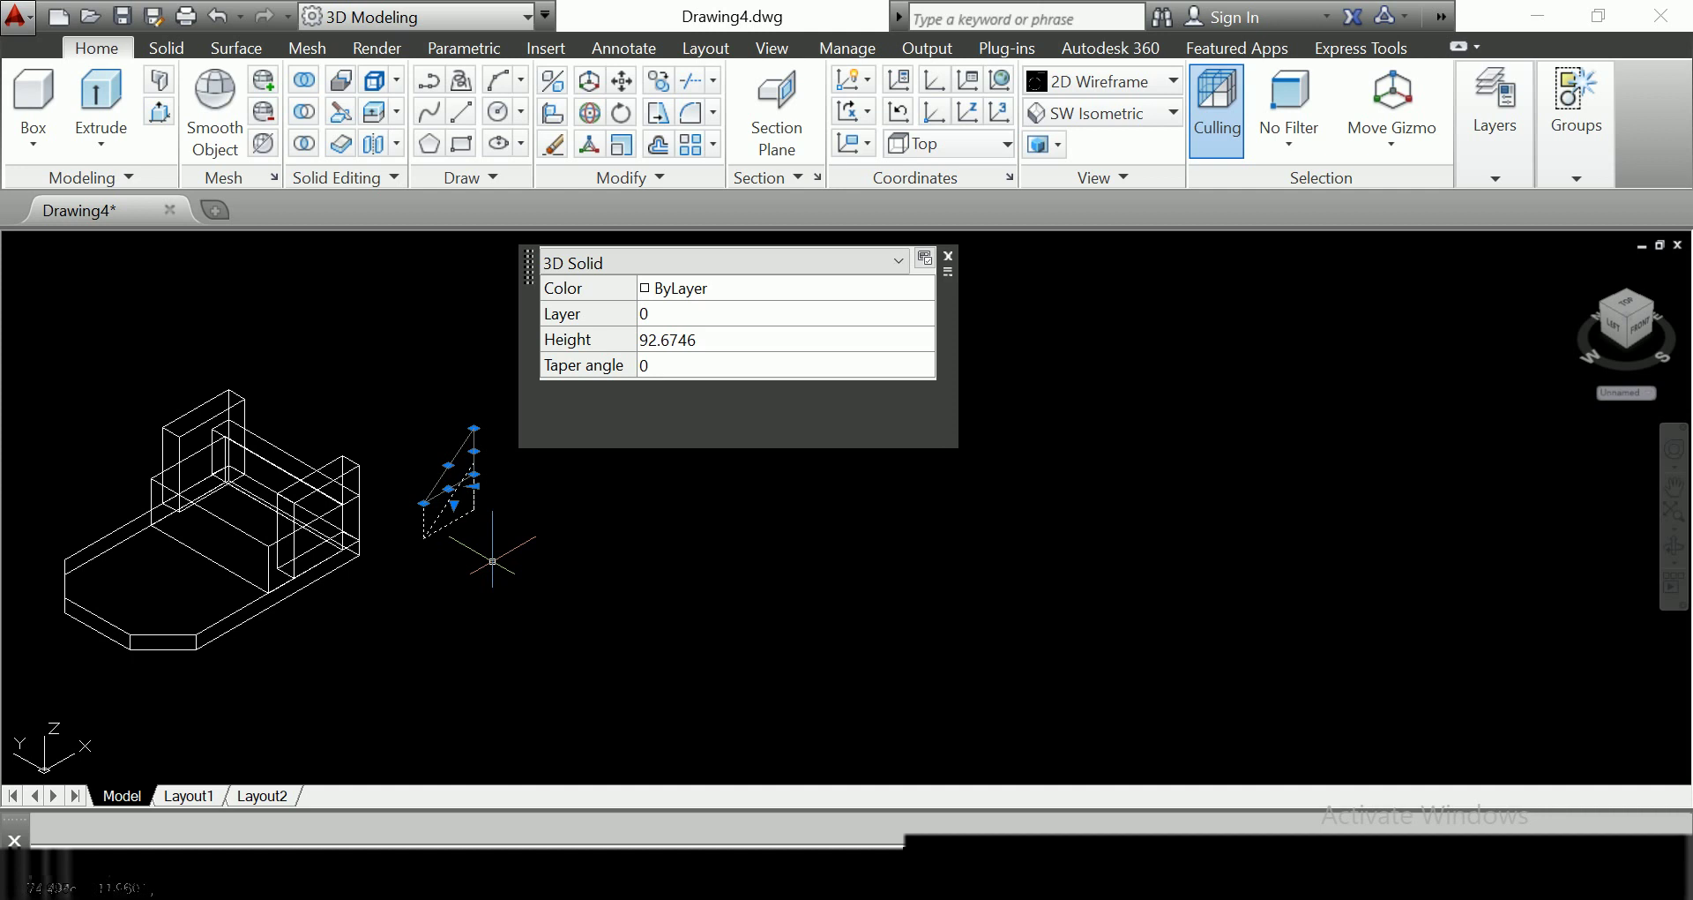
pyautogui.click(670, 338)
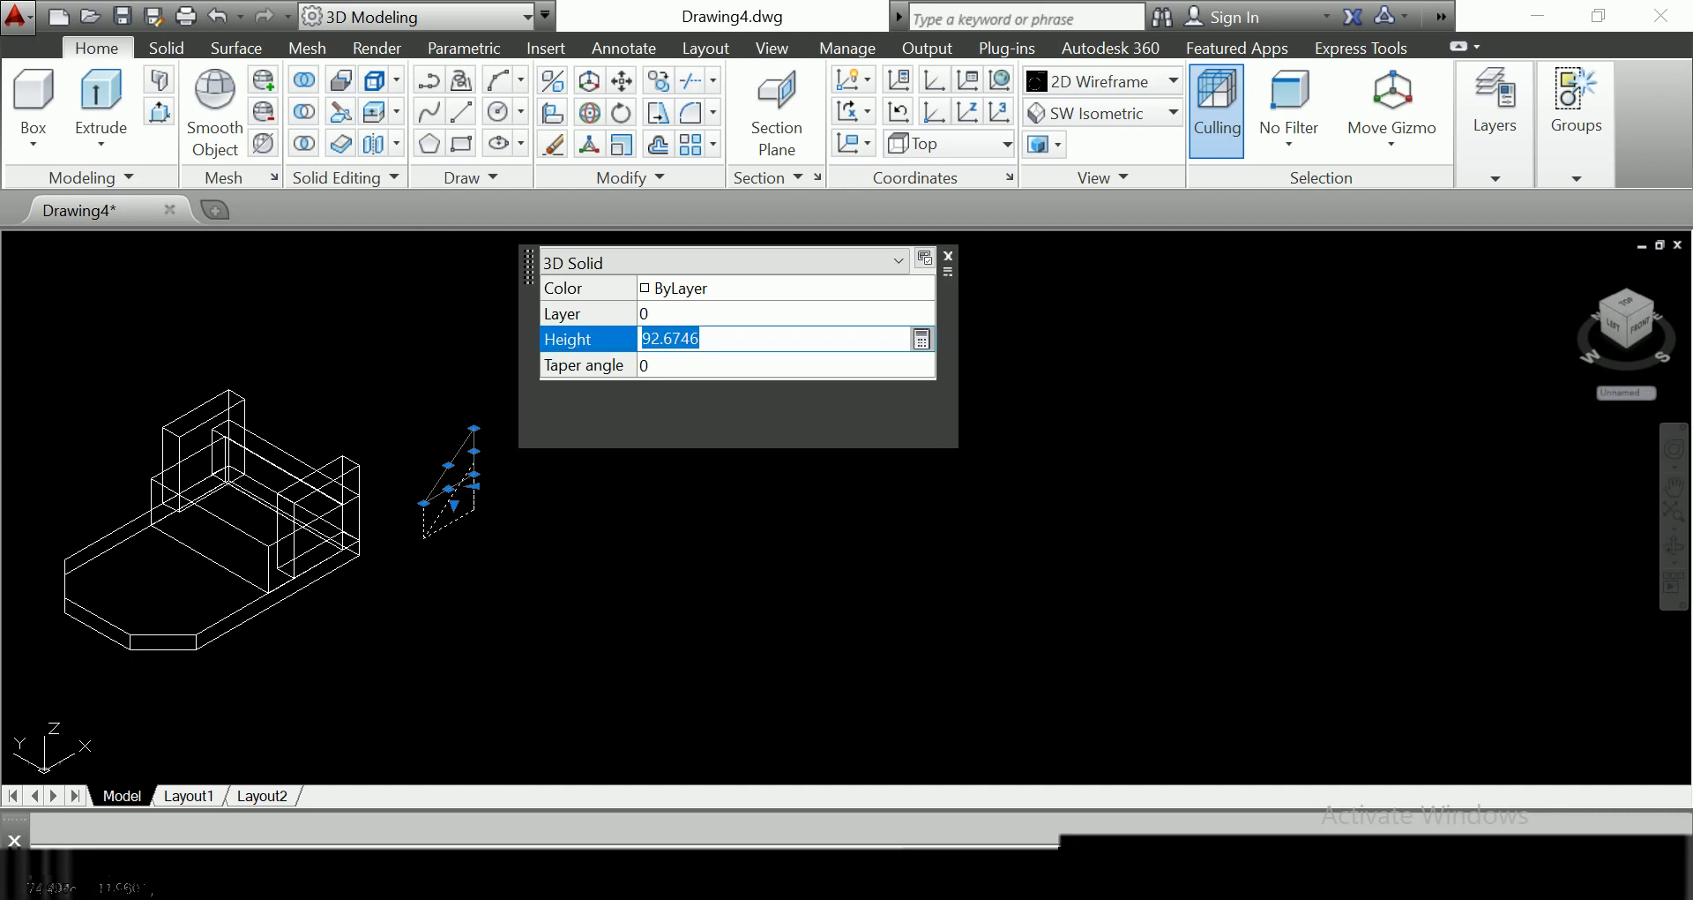
pyautogui.write('75')
pyautogui.press('Tab')
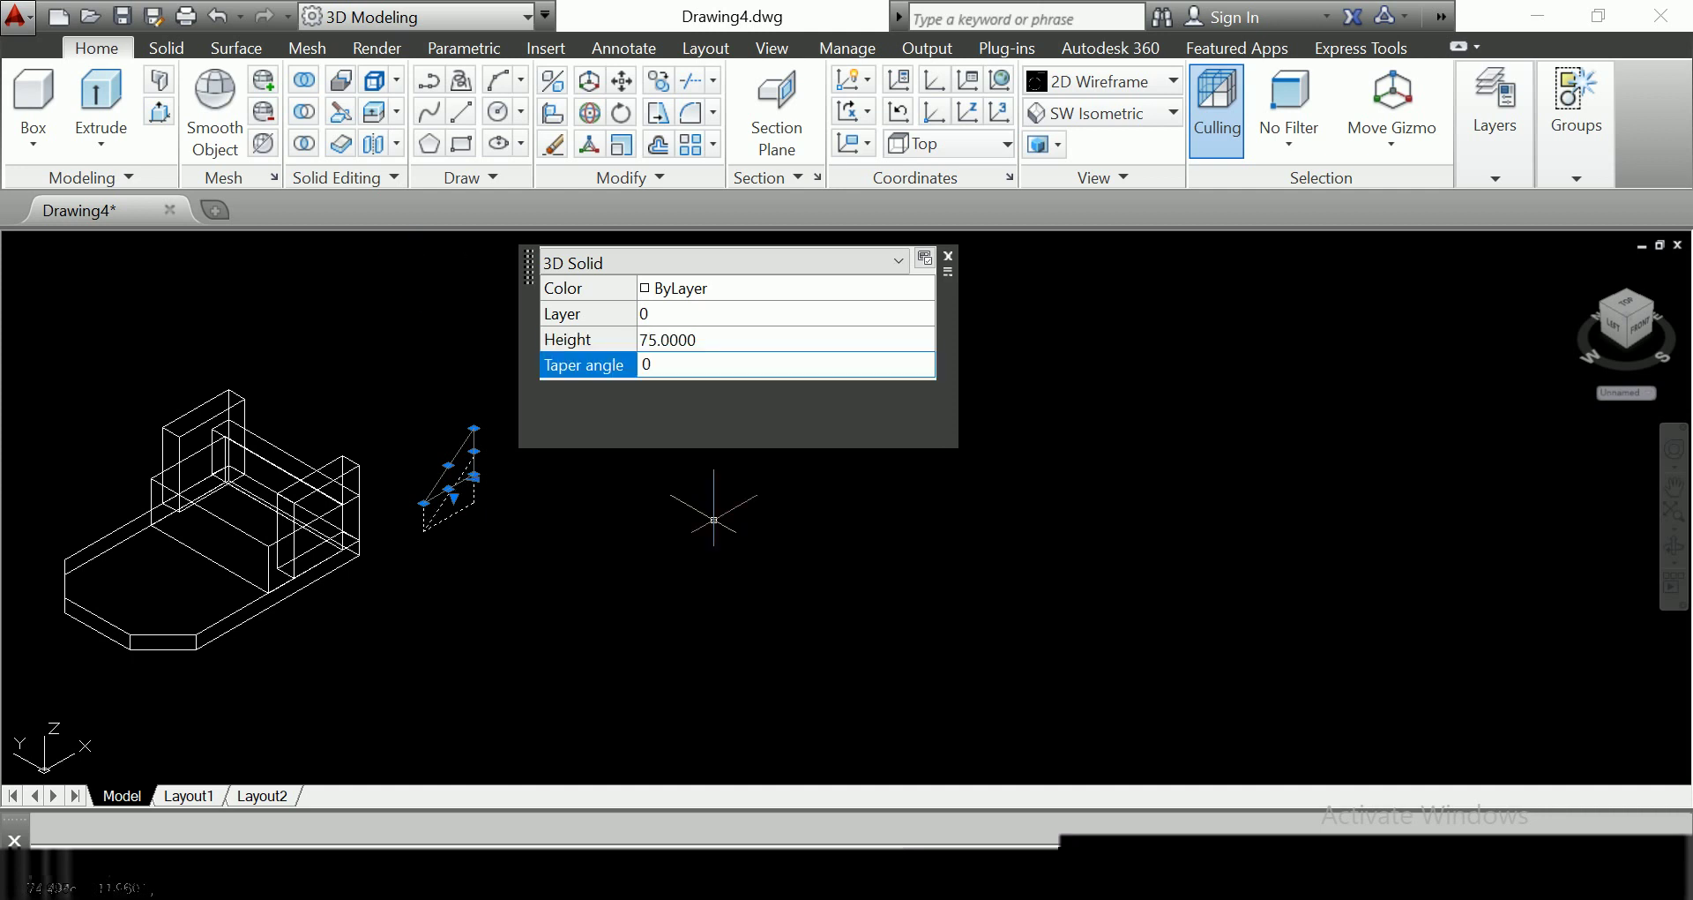
pyautogui.click(706, 529)
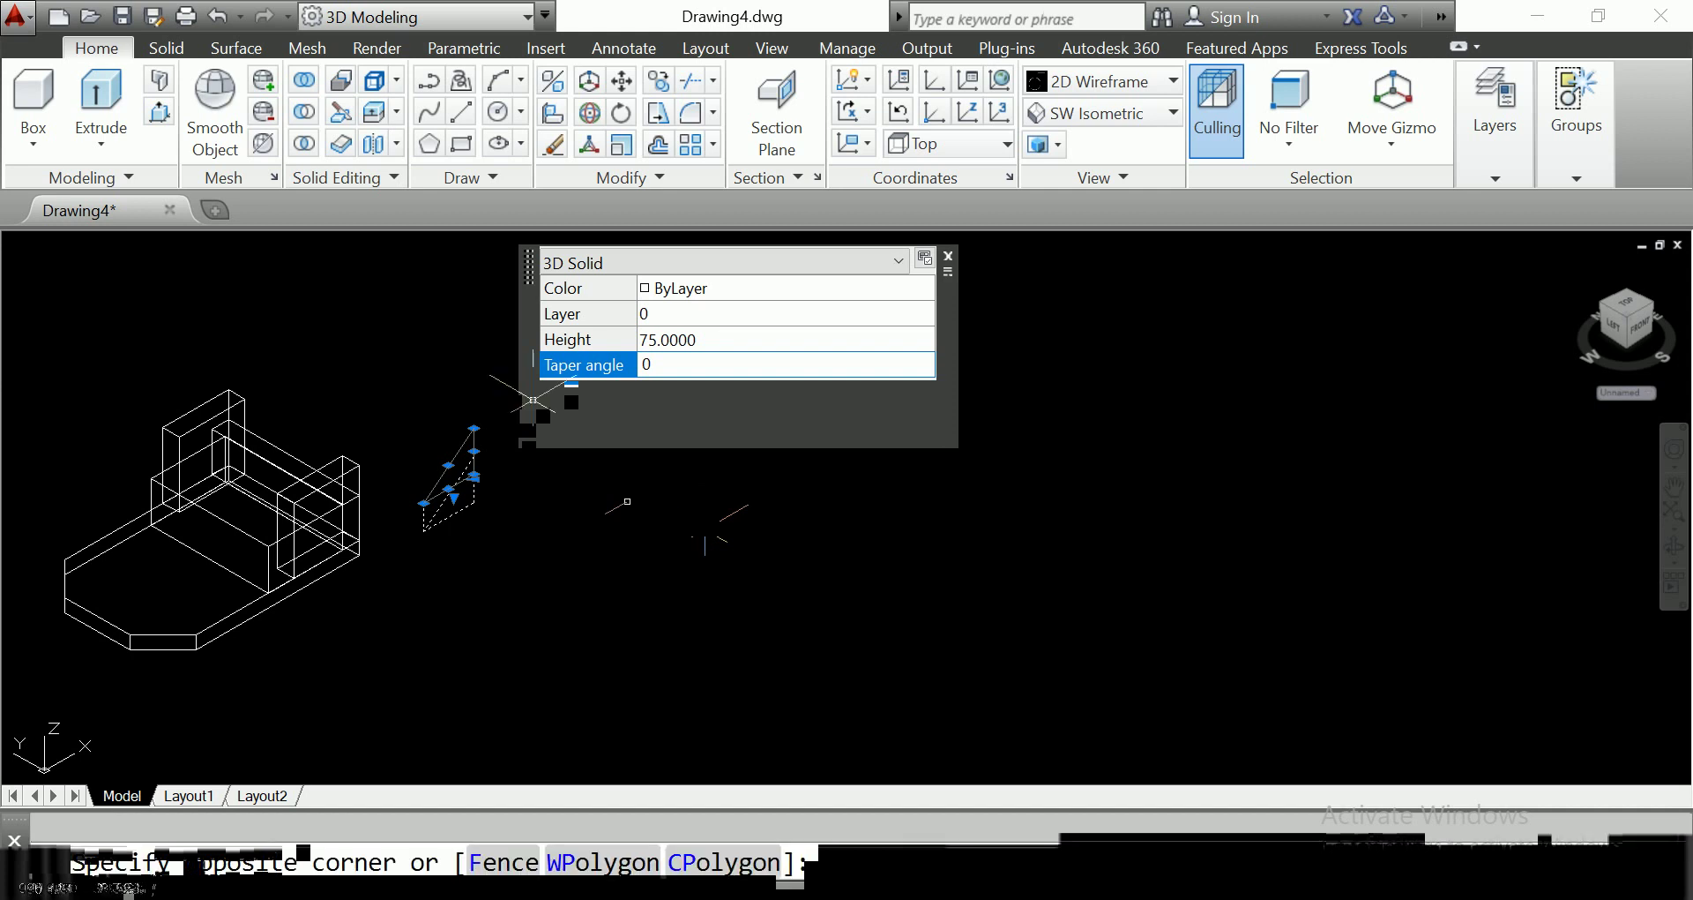
pyautogui.click(533, 399)
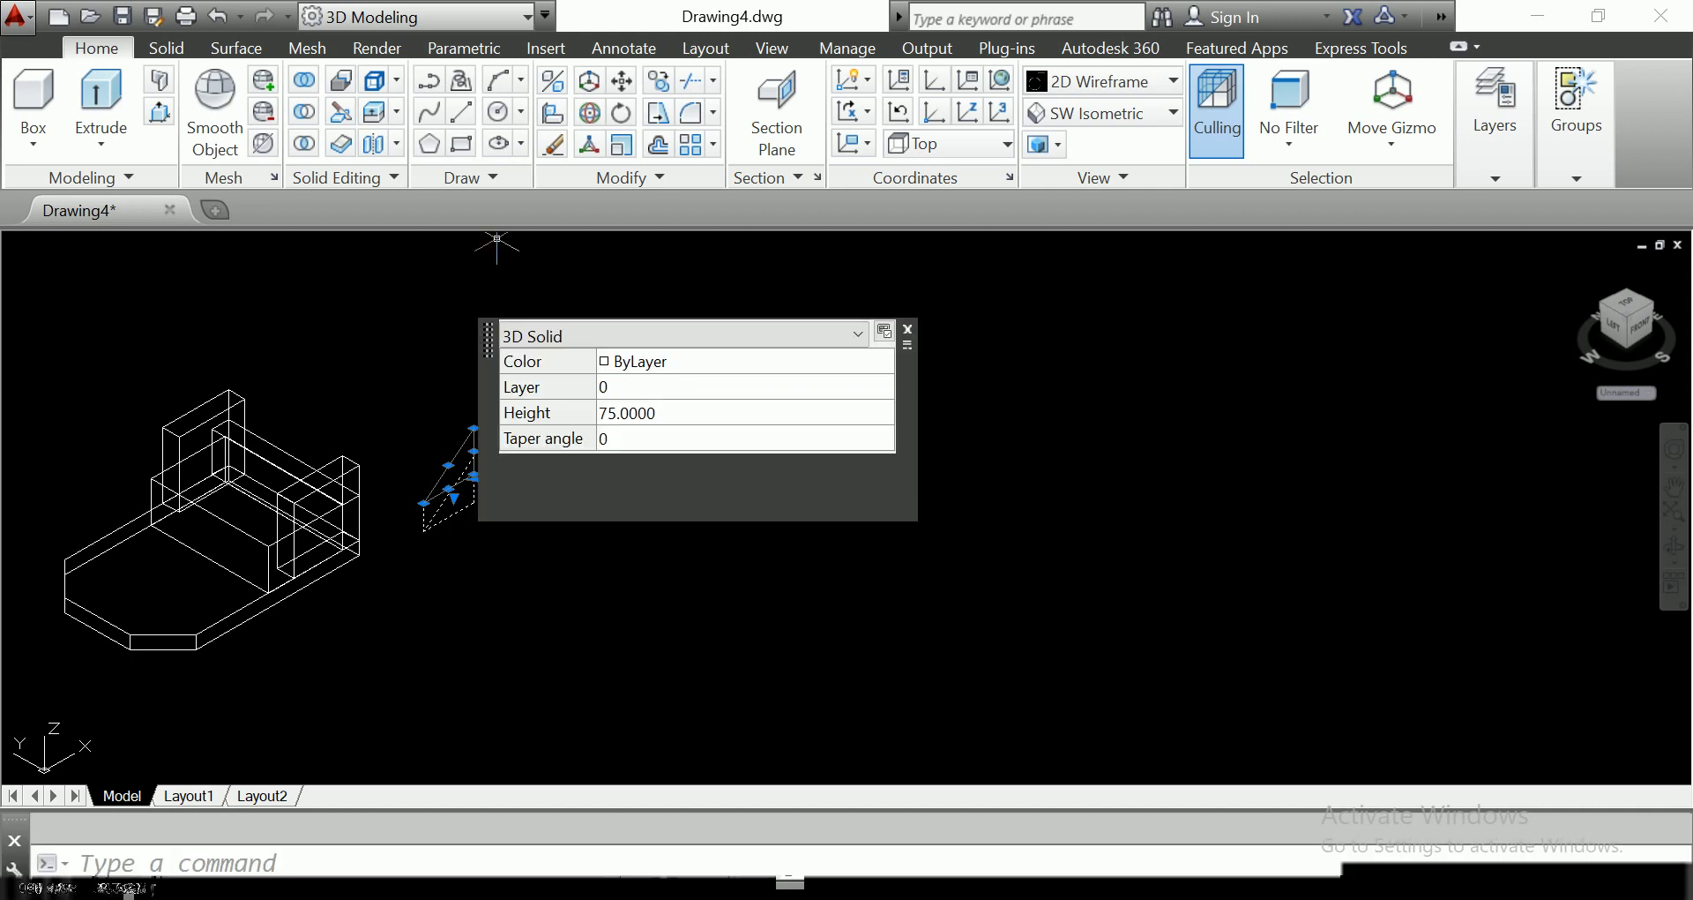
# Rotate the wedge freely about a base point to its final angle.
pyautogui.write('RO')
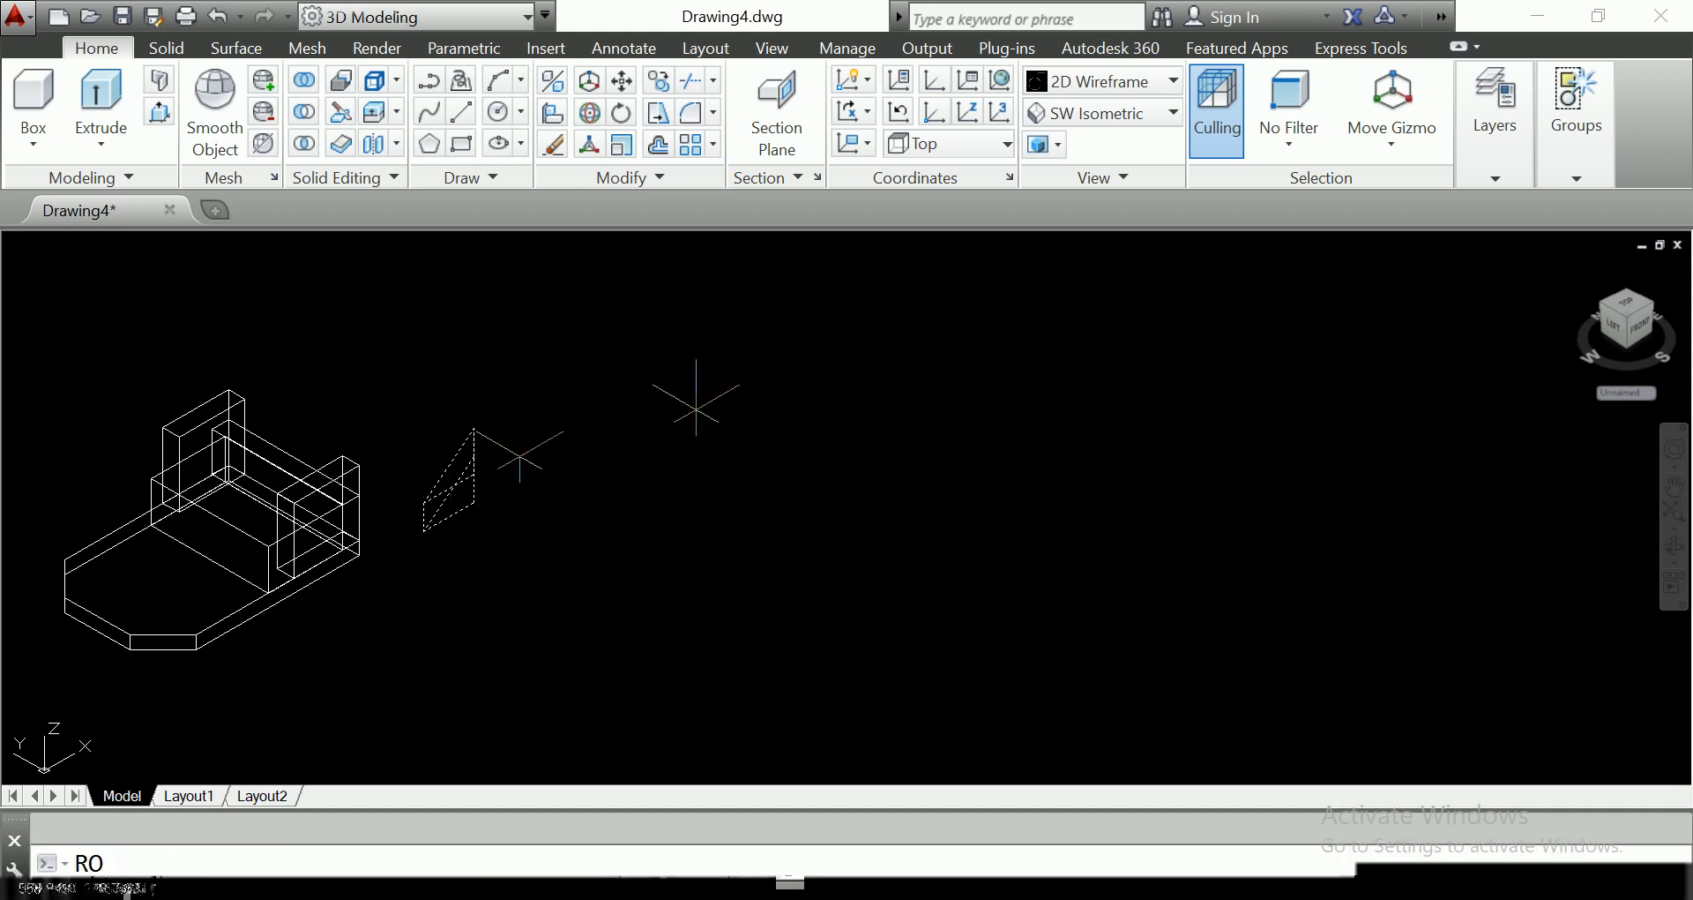
pyautogui.press('Return')
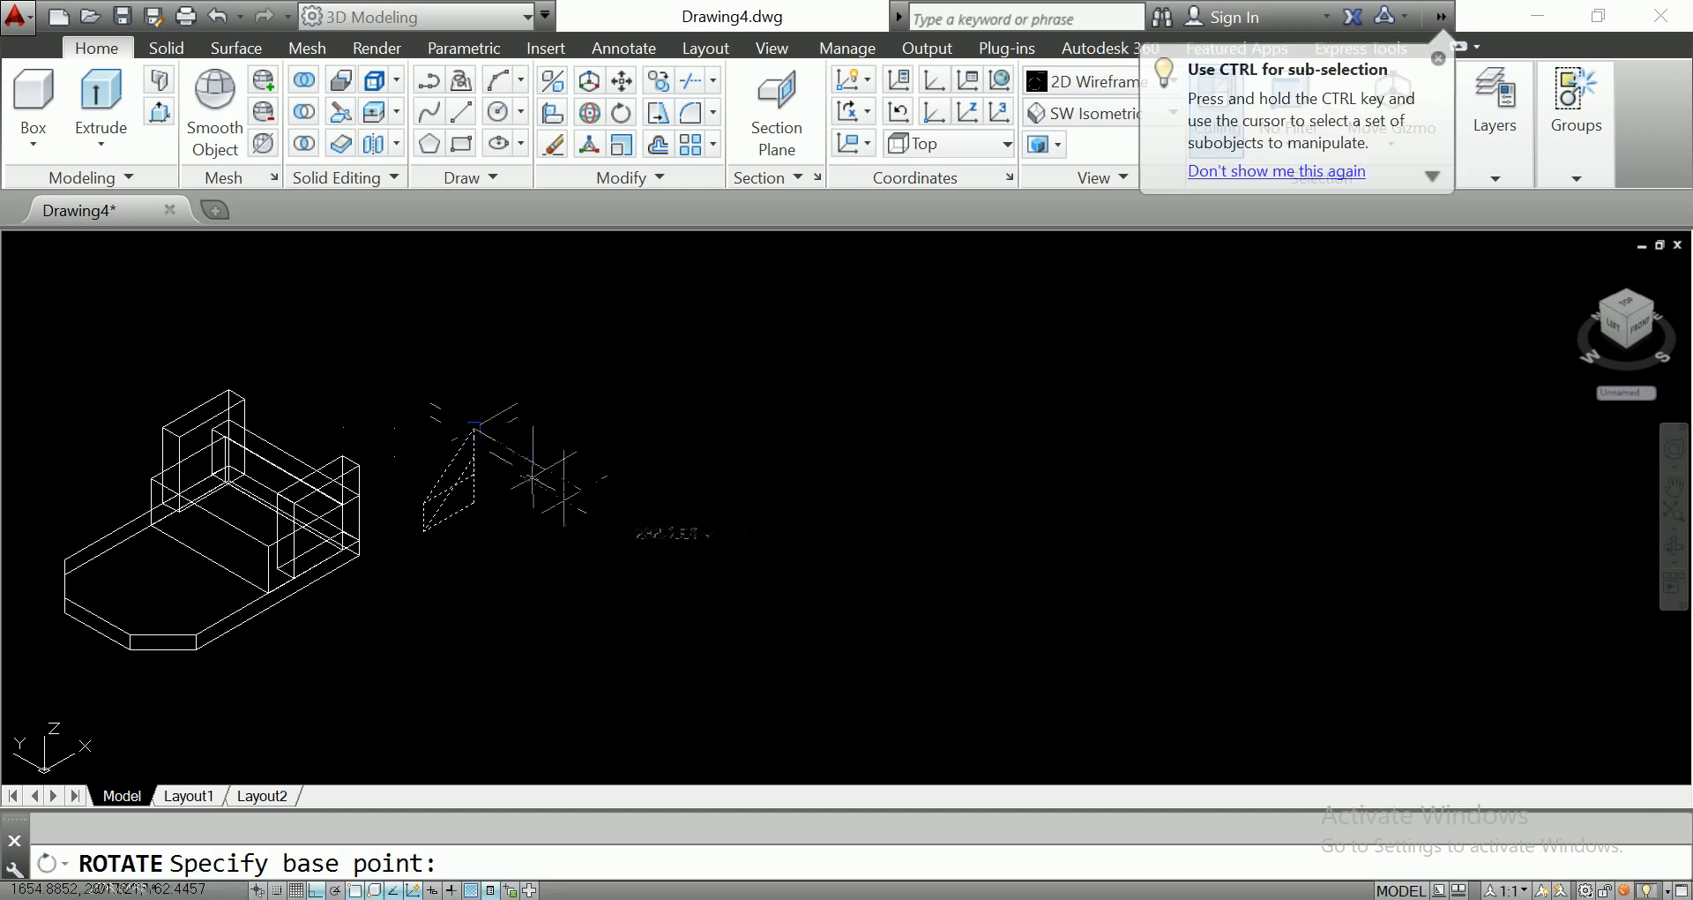
pyautogui.click(474, 430)
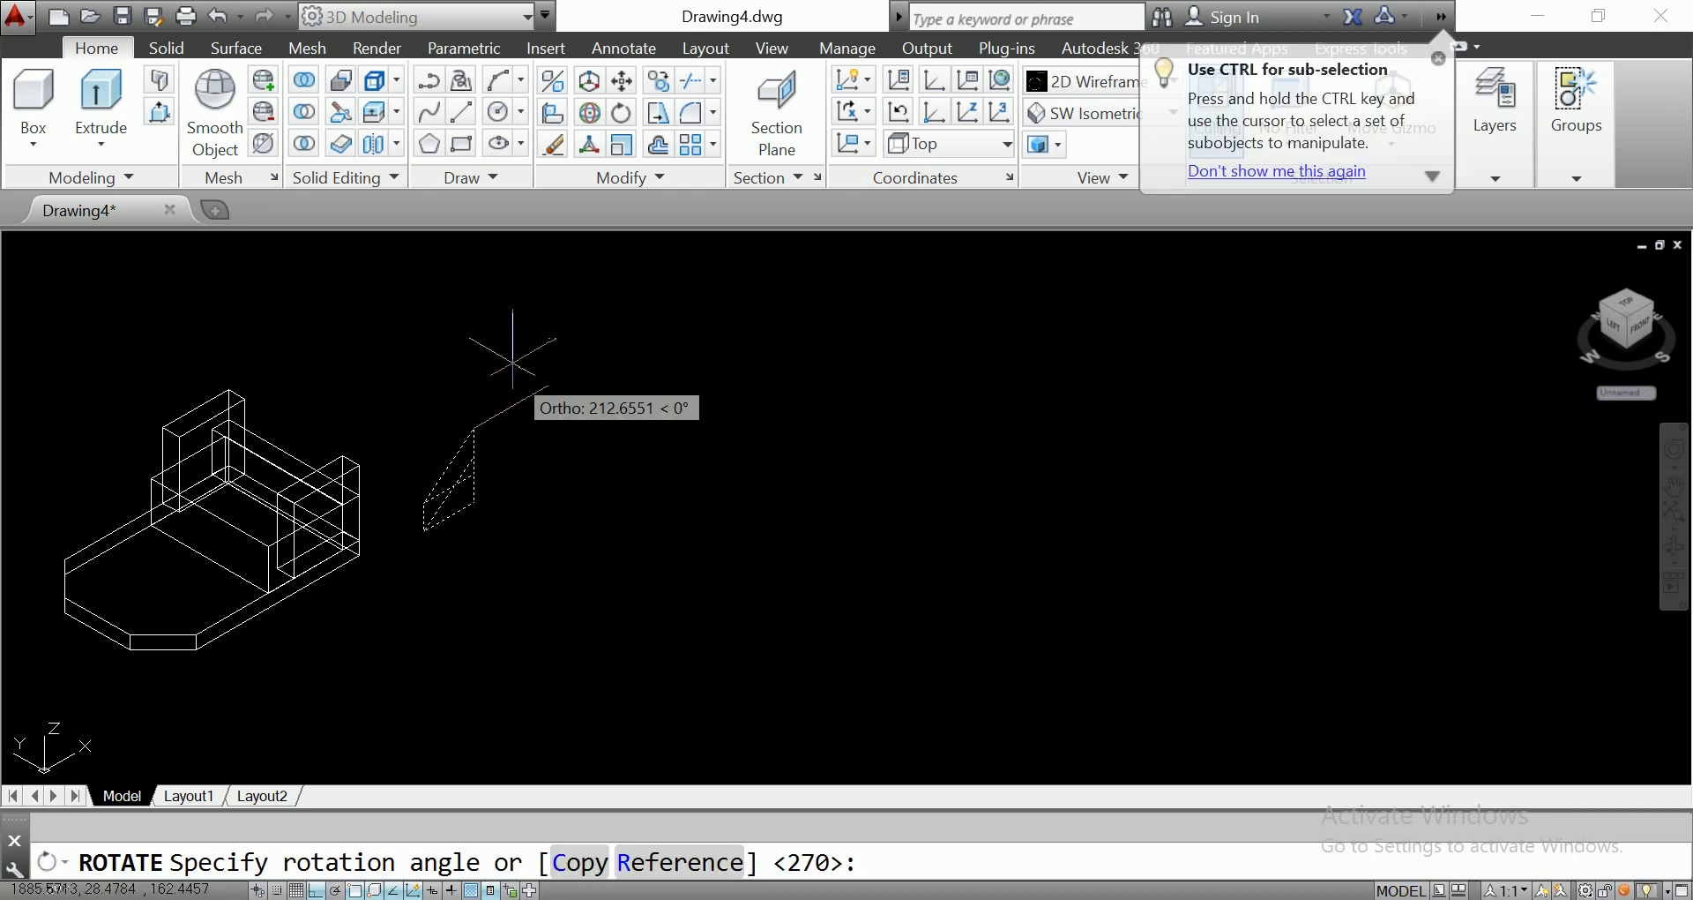
pyautogui.press('F8')
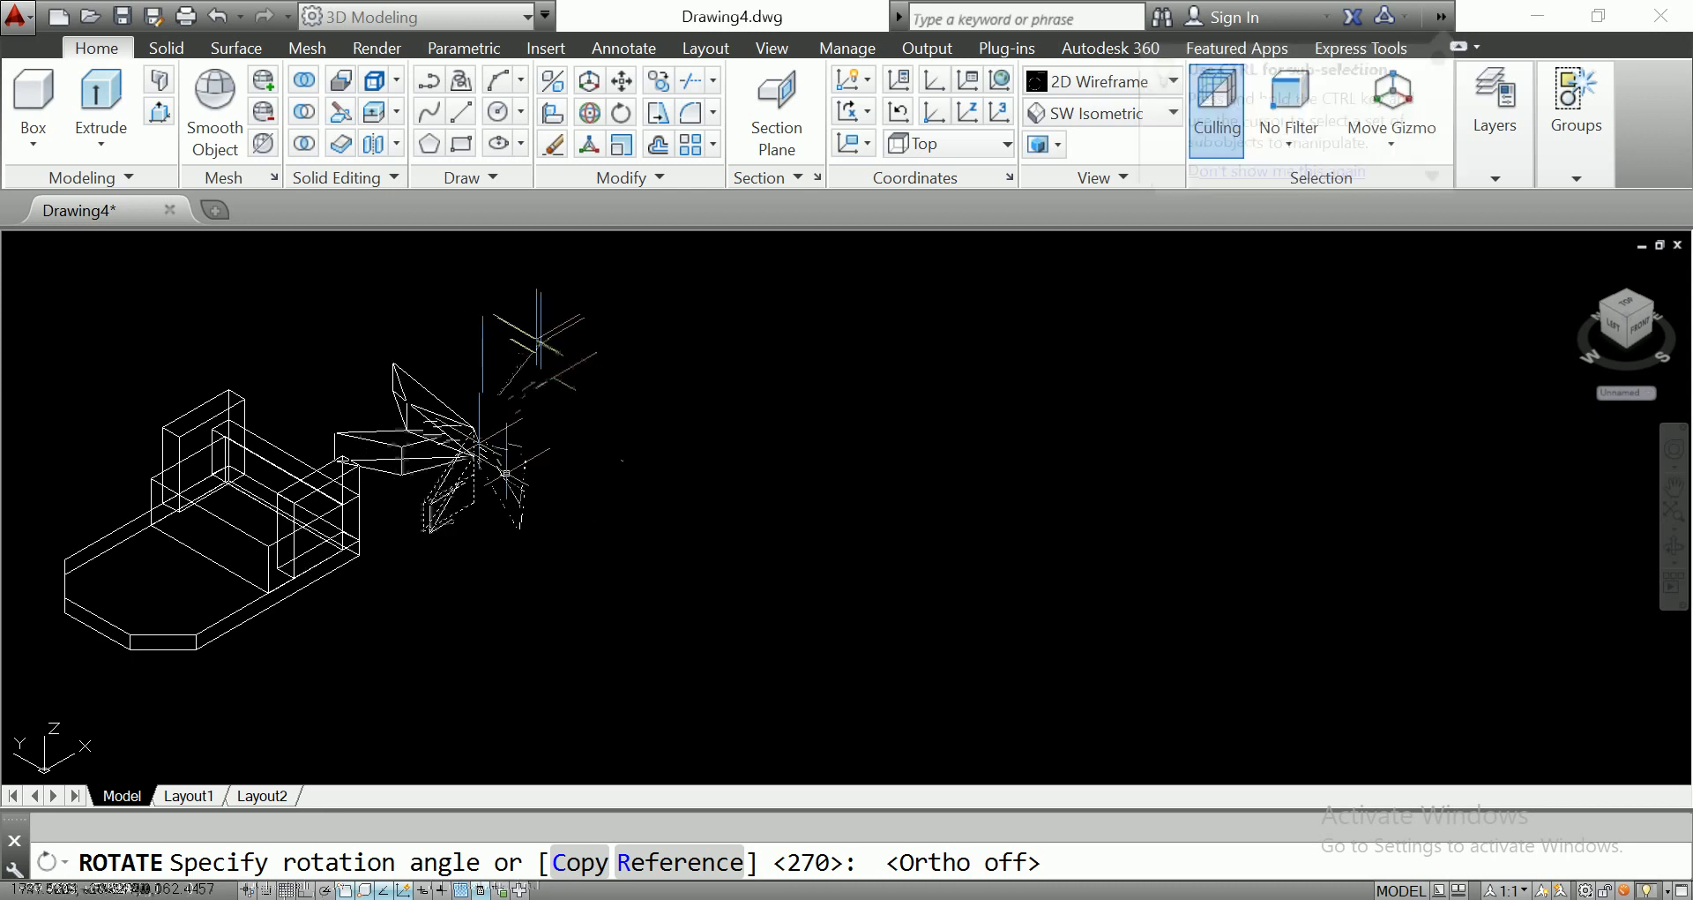
pyautogui.click(560, 512)
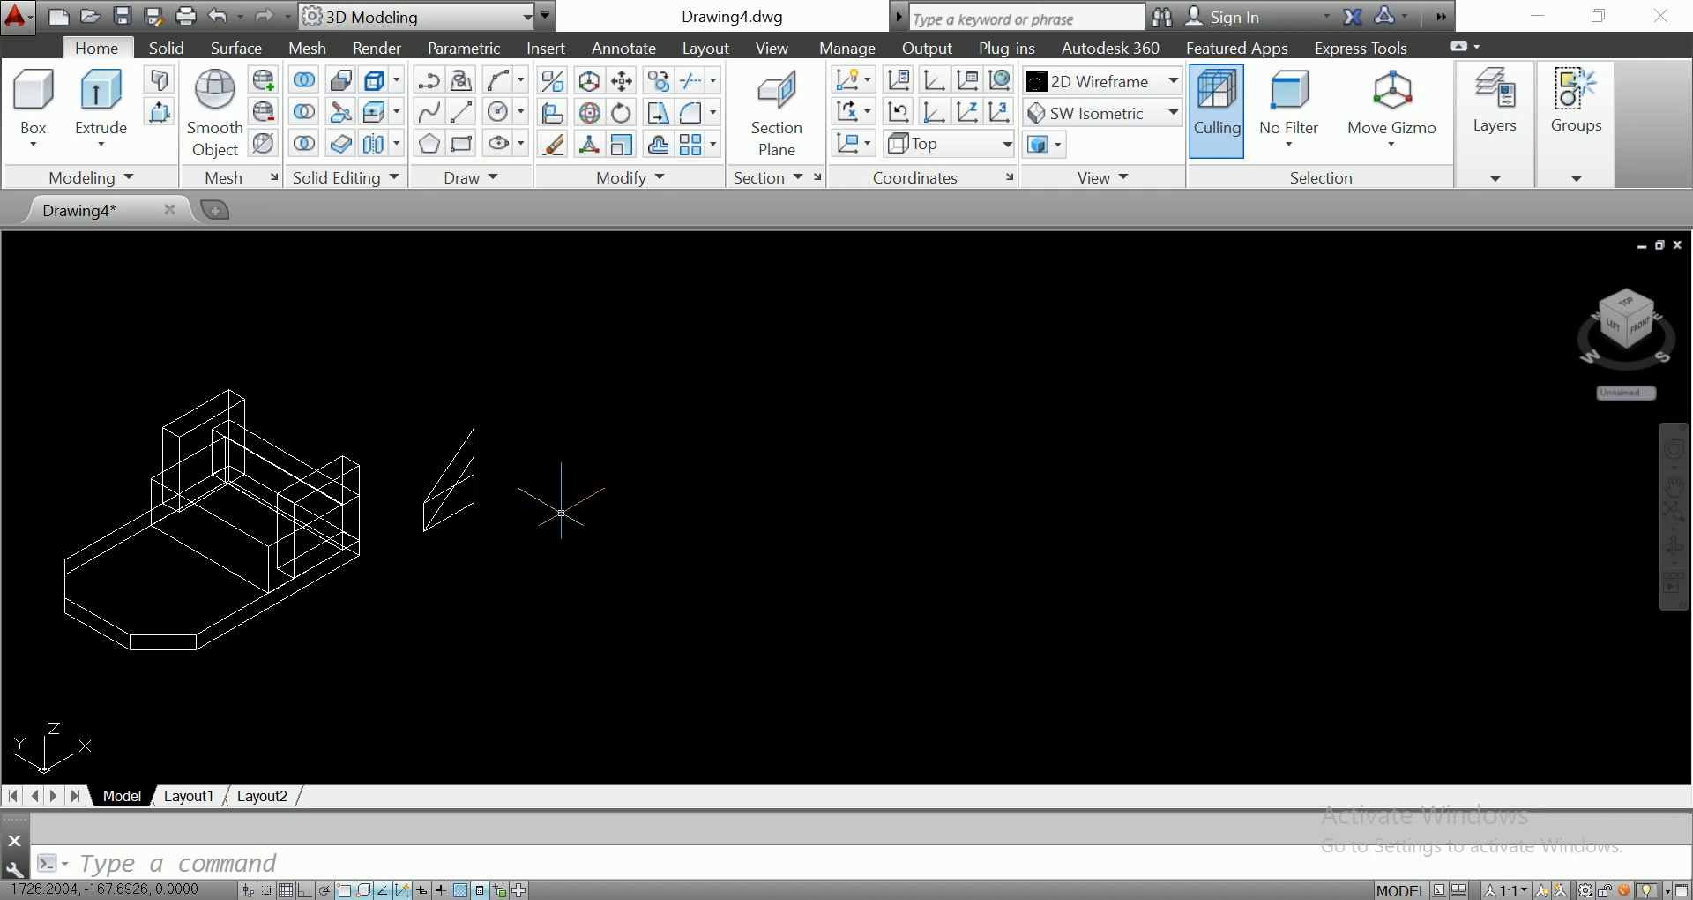
# Move the wedge from a corner base point onto its spot on the slab.
pyautogui.moveTo(510, 378); pyautogui.dragTo(423, 529)
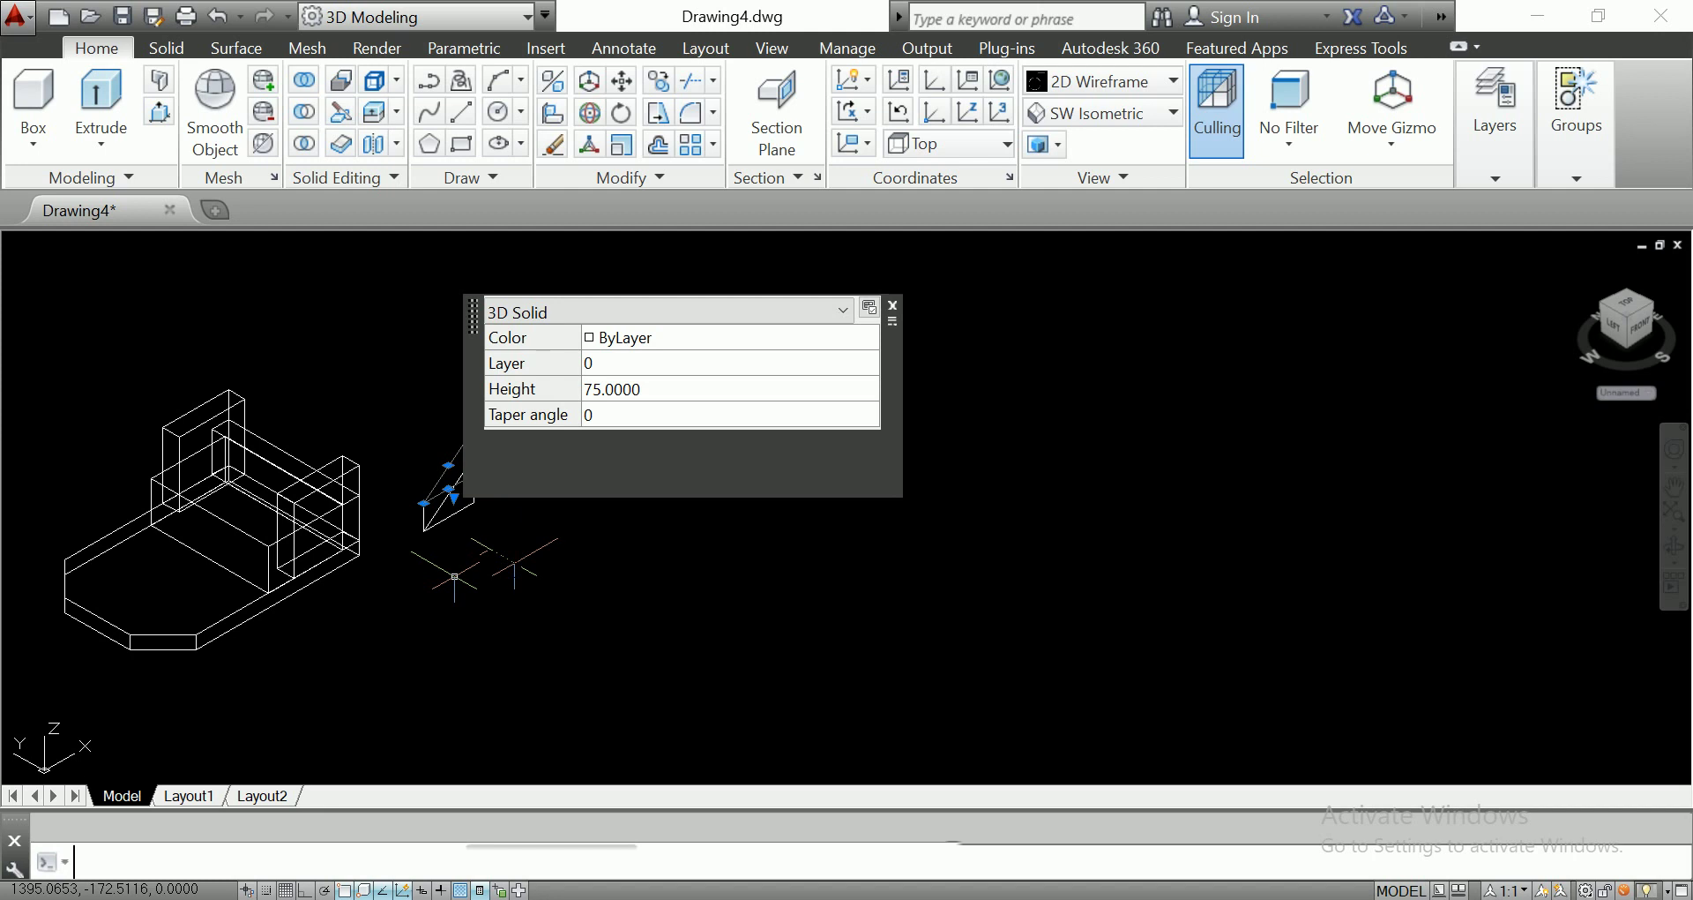
pyautogui.write('m')
pyautogui.press('Return')
pyautogui.click(474, 503)
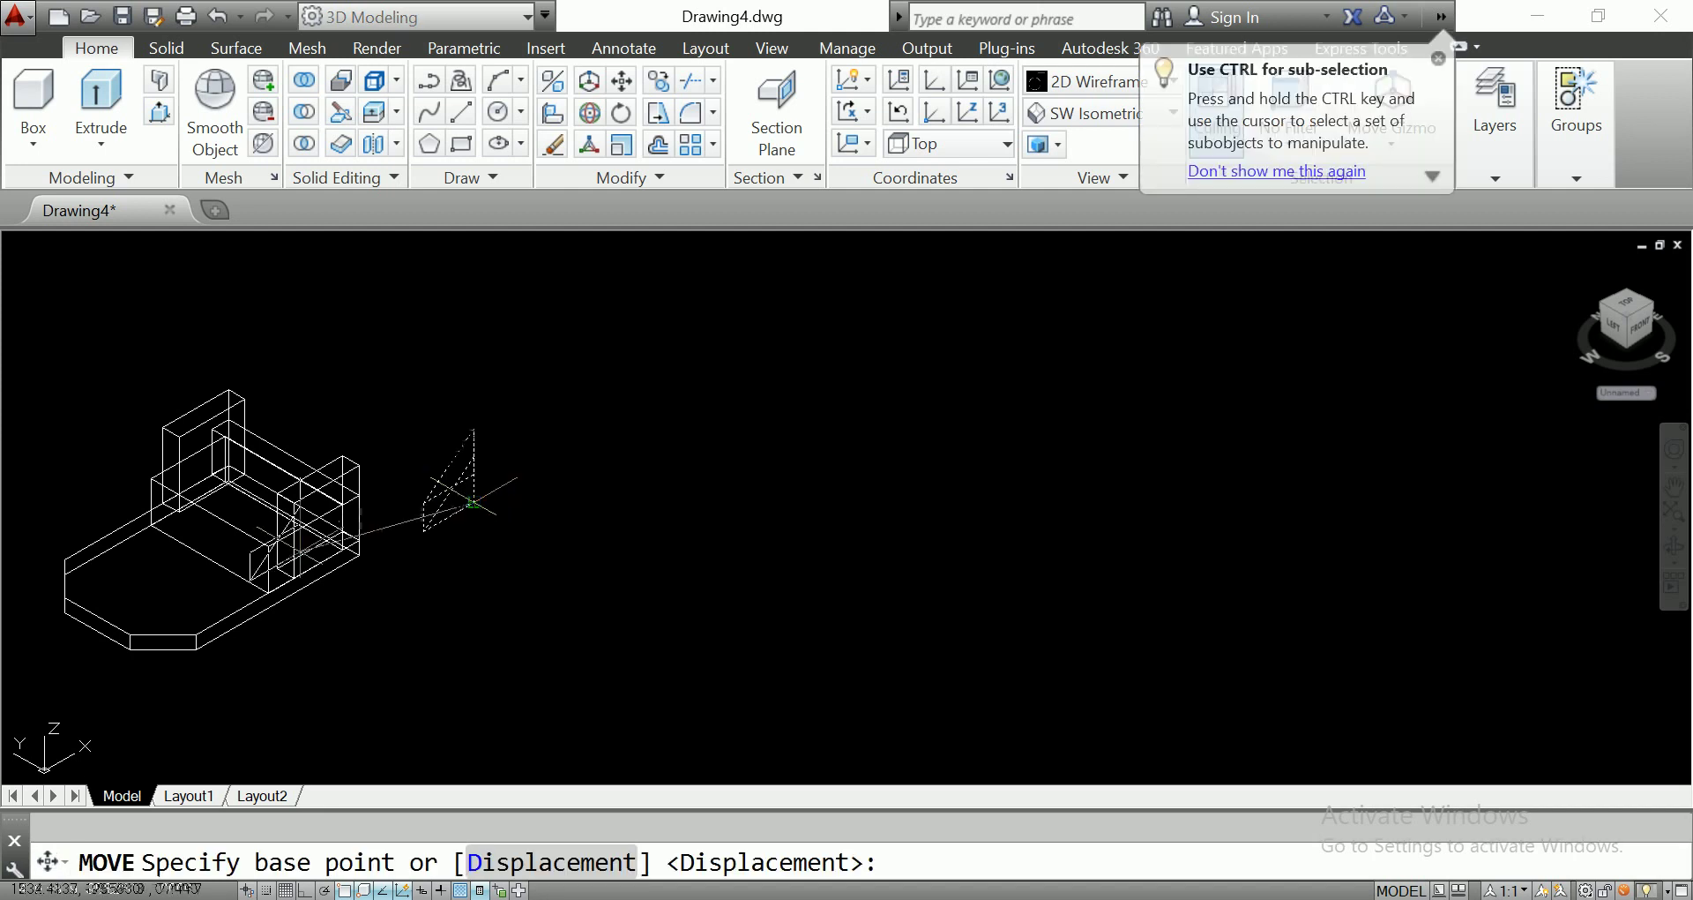
pyautogui.click(474, 503)
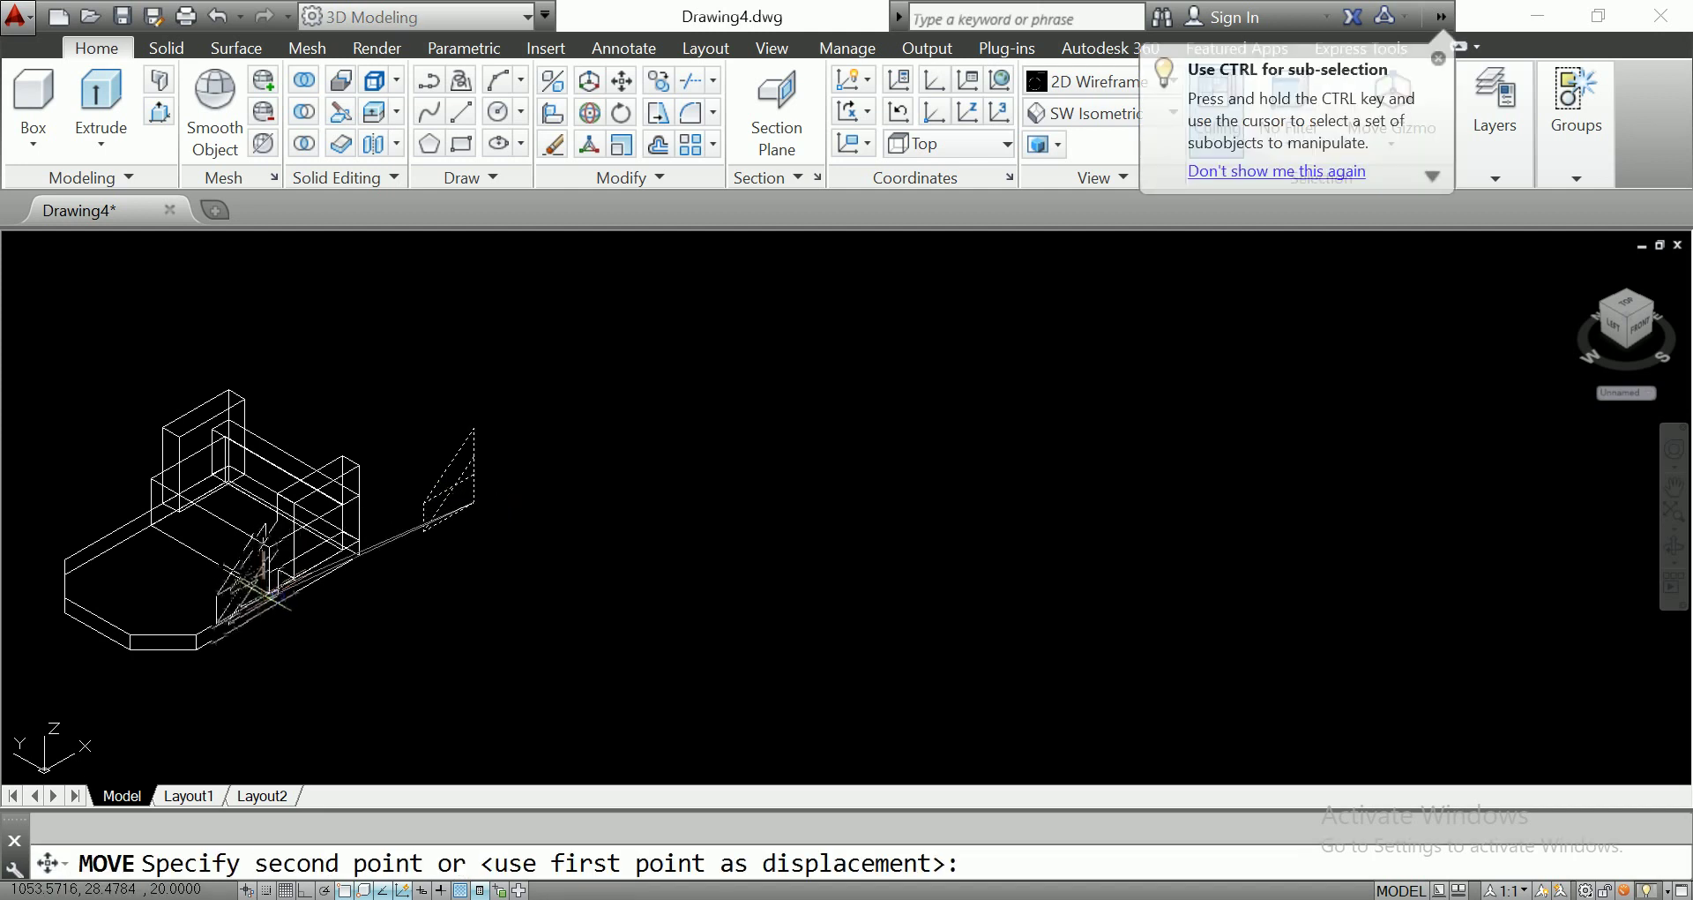
pyautogui.scroll(5, 265, 584)
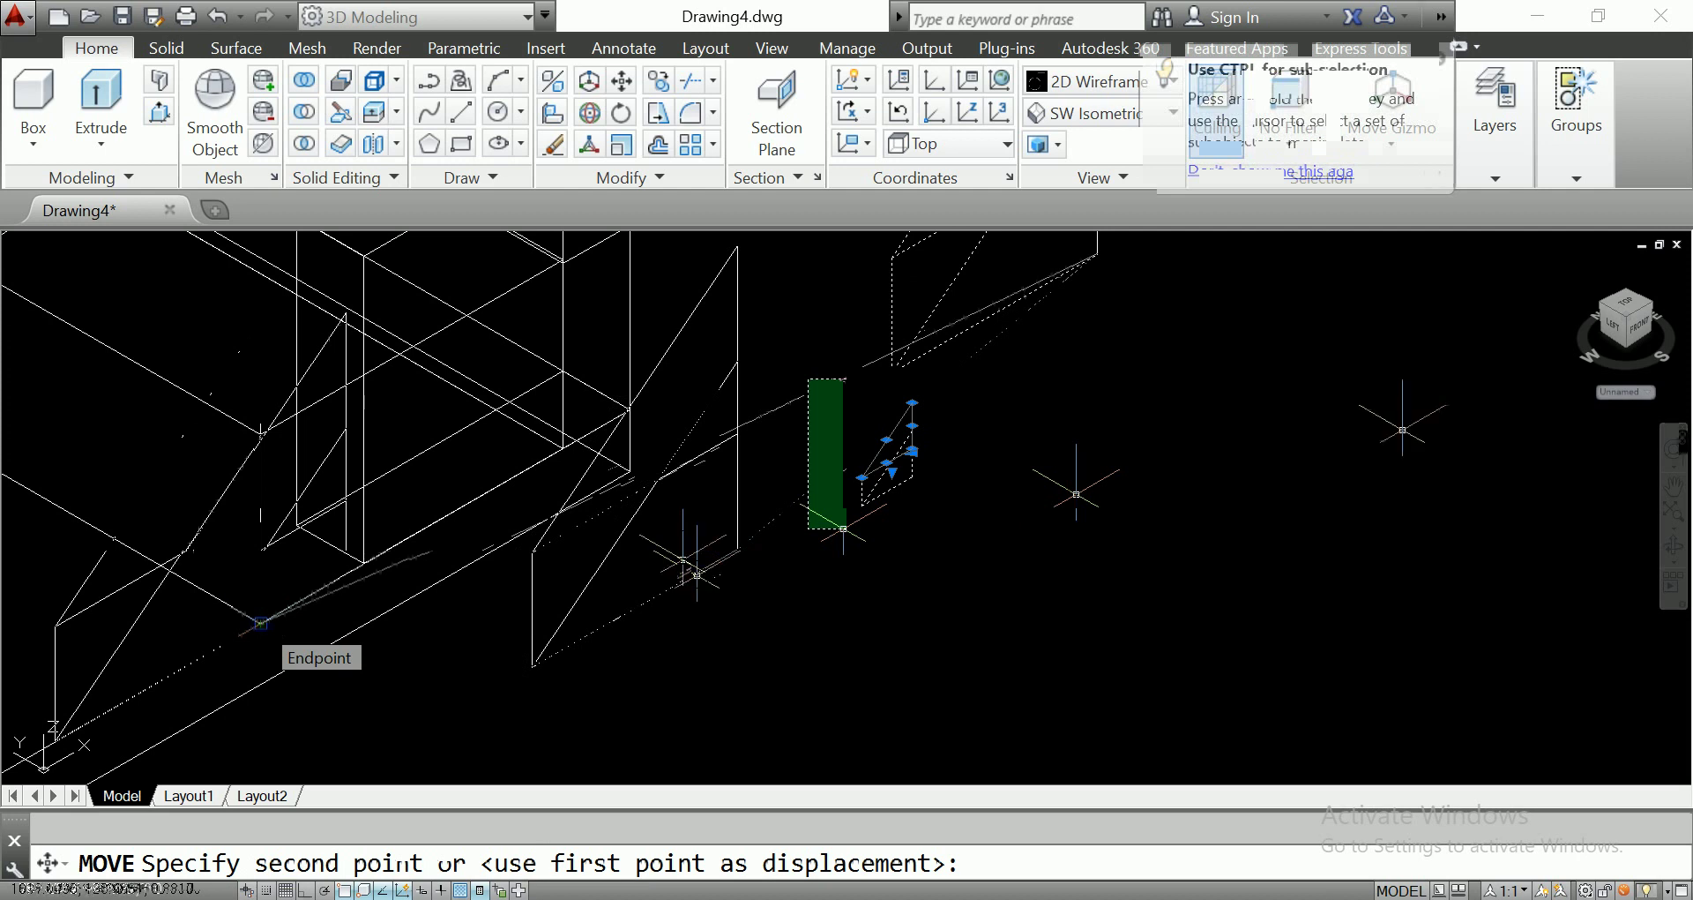
pyautogui.click(261, 623)
pyautogui.scroll(2, 792, 550)
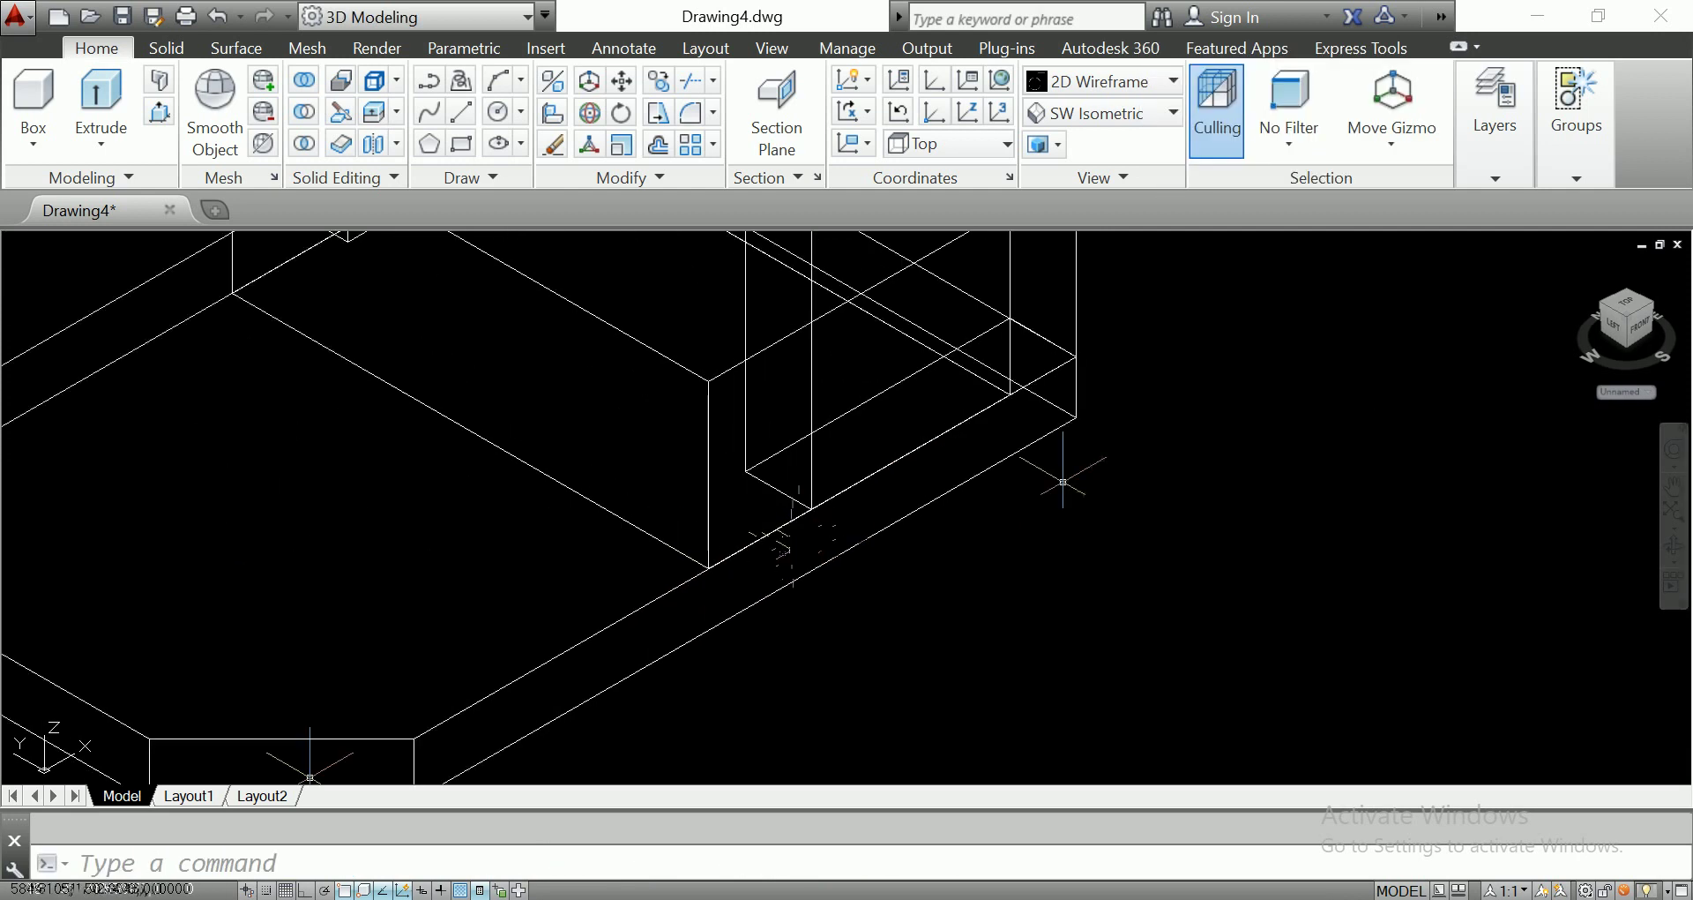
pyautogui.scroll(-3, 1063, 481)
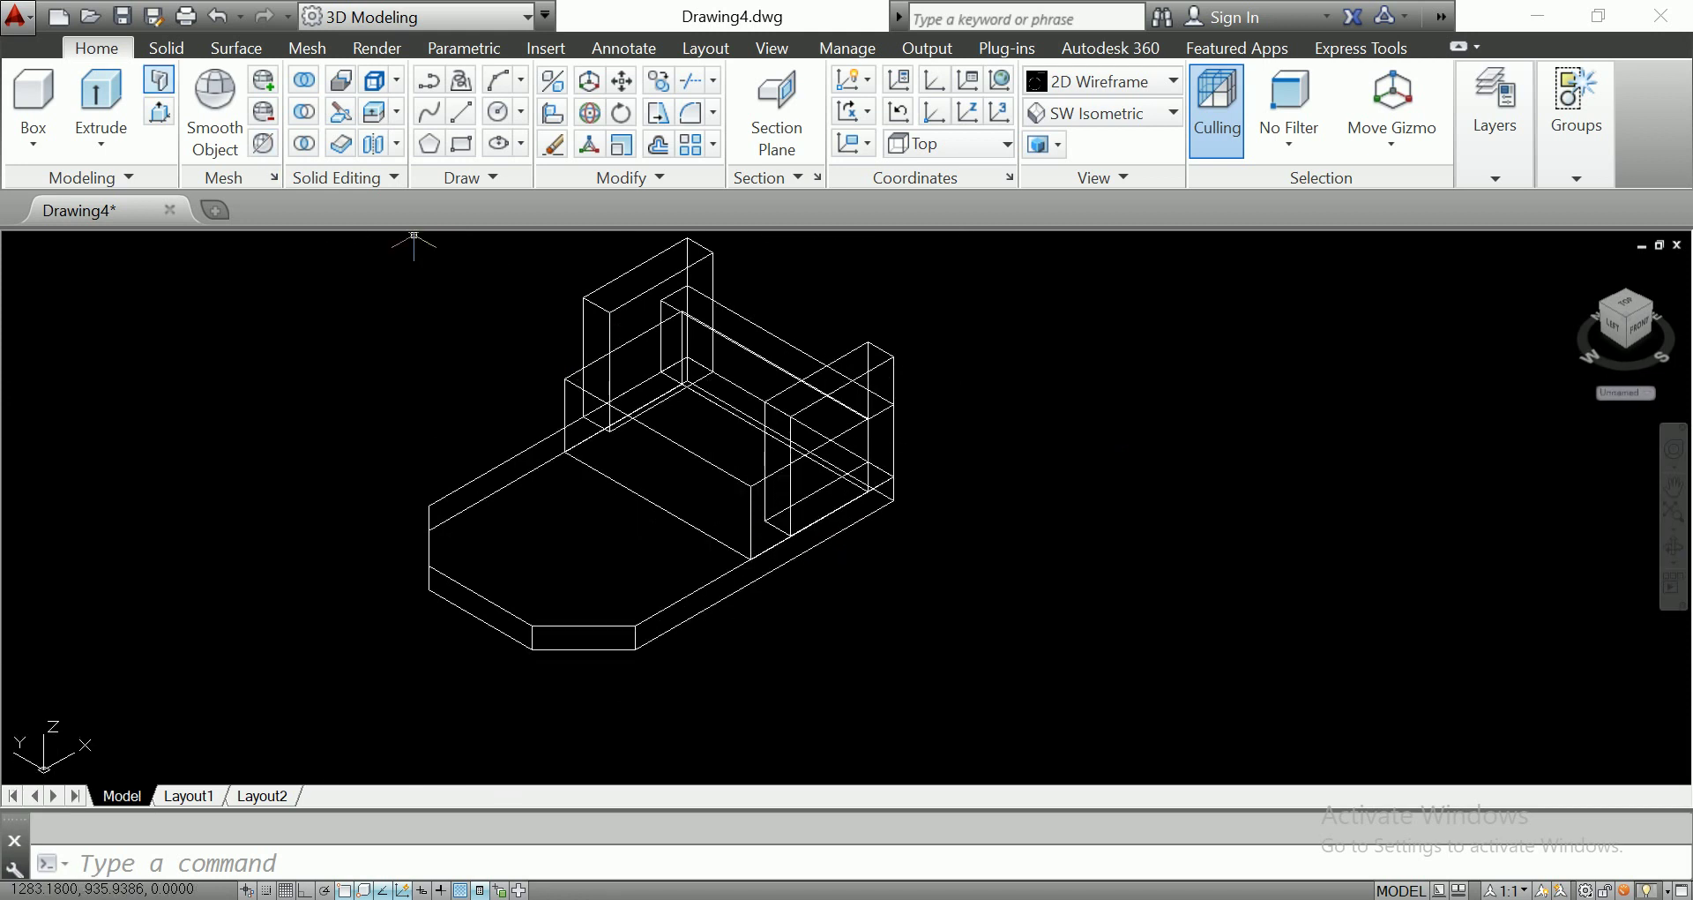
# Switch to the Front preset view after briefly checking the Right view.
pyautogui.click(772, 48)
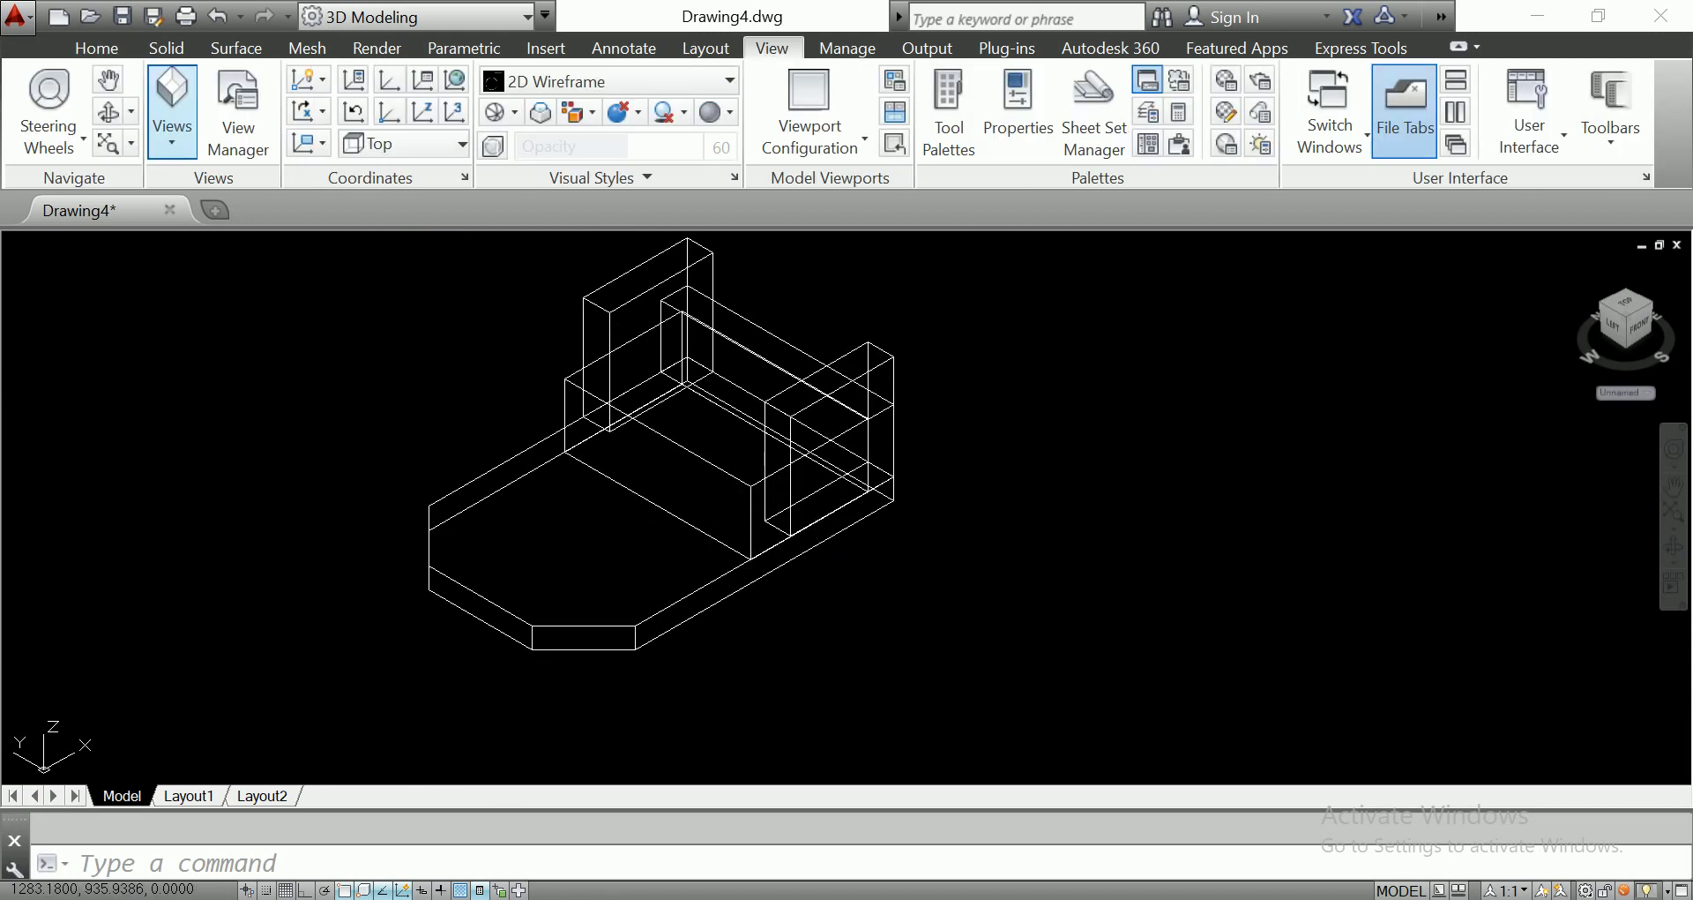
pyautogui.click(172, 114)
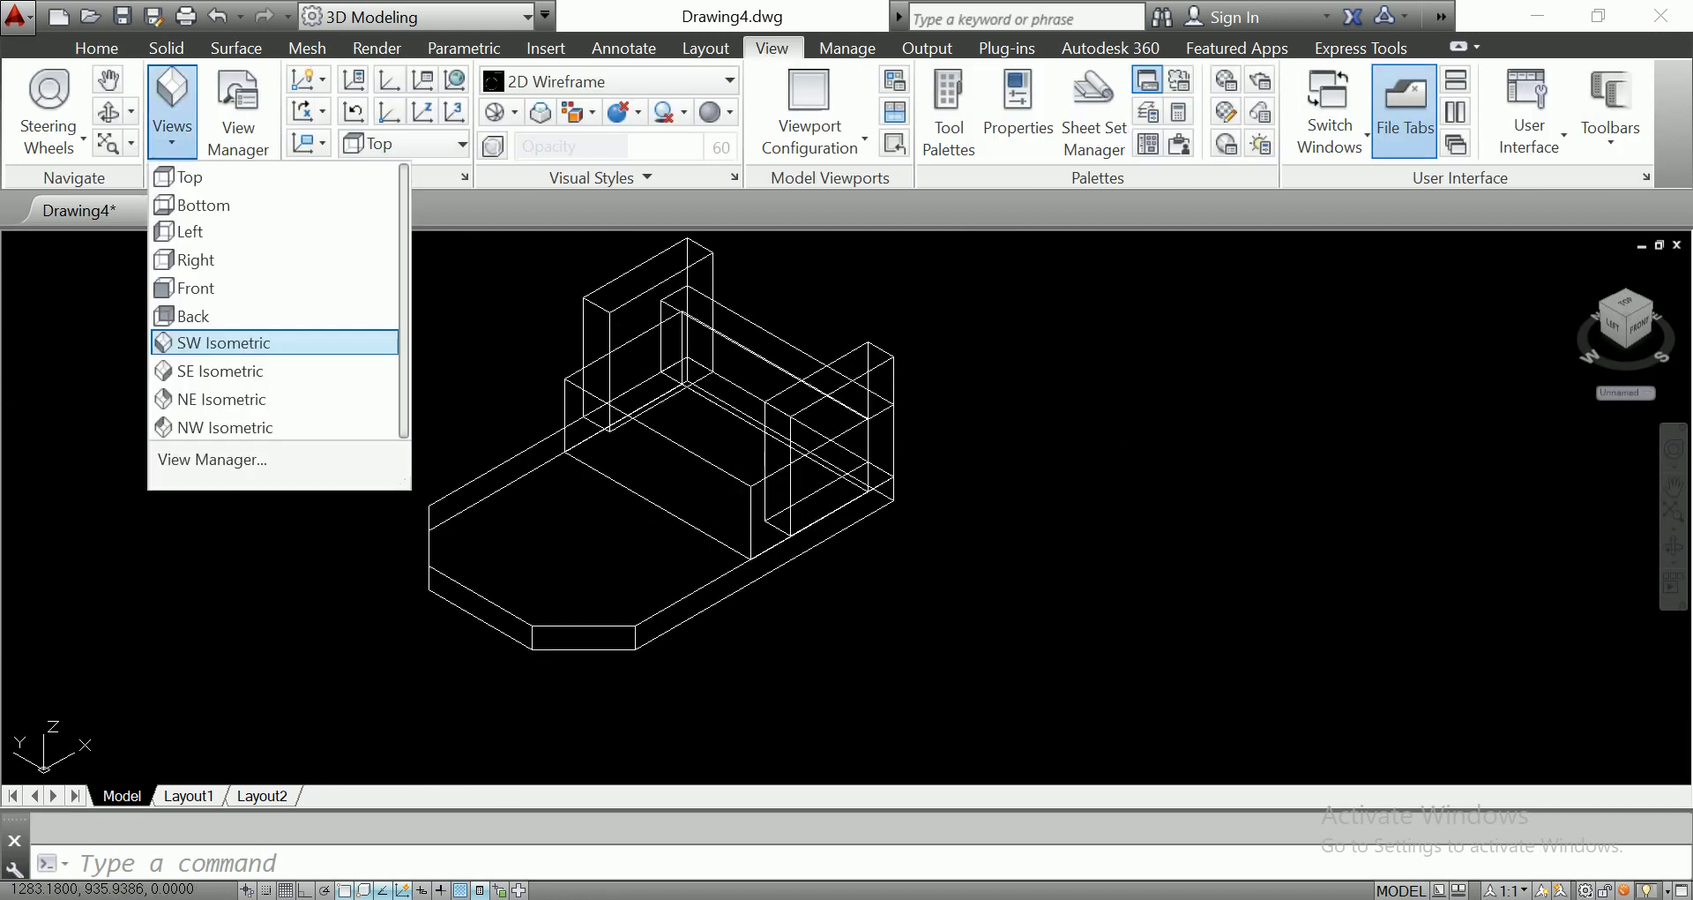
pyautogui.click(196, 260)
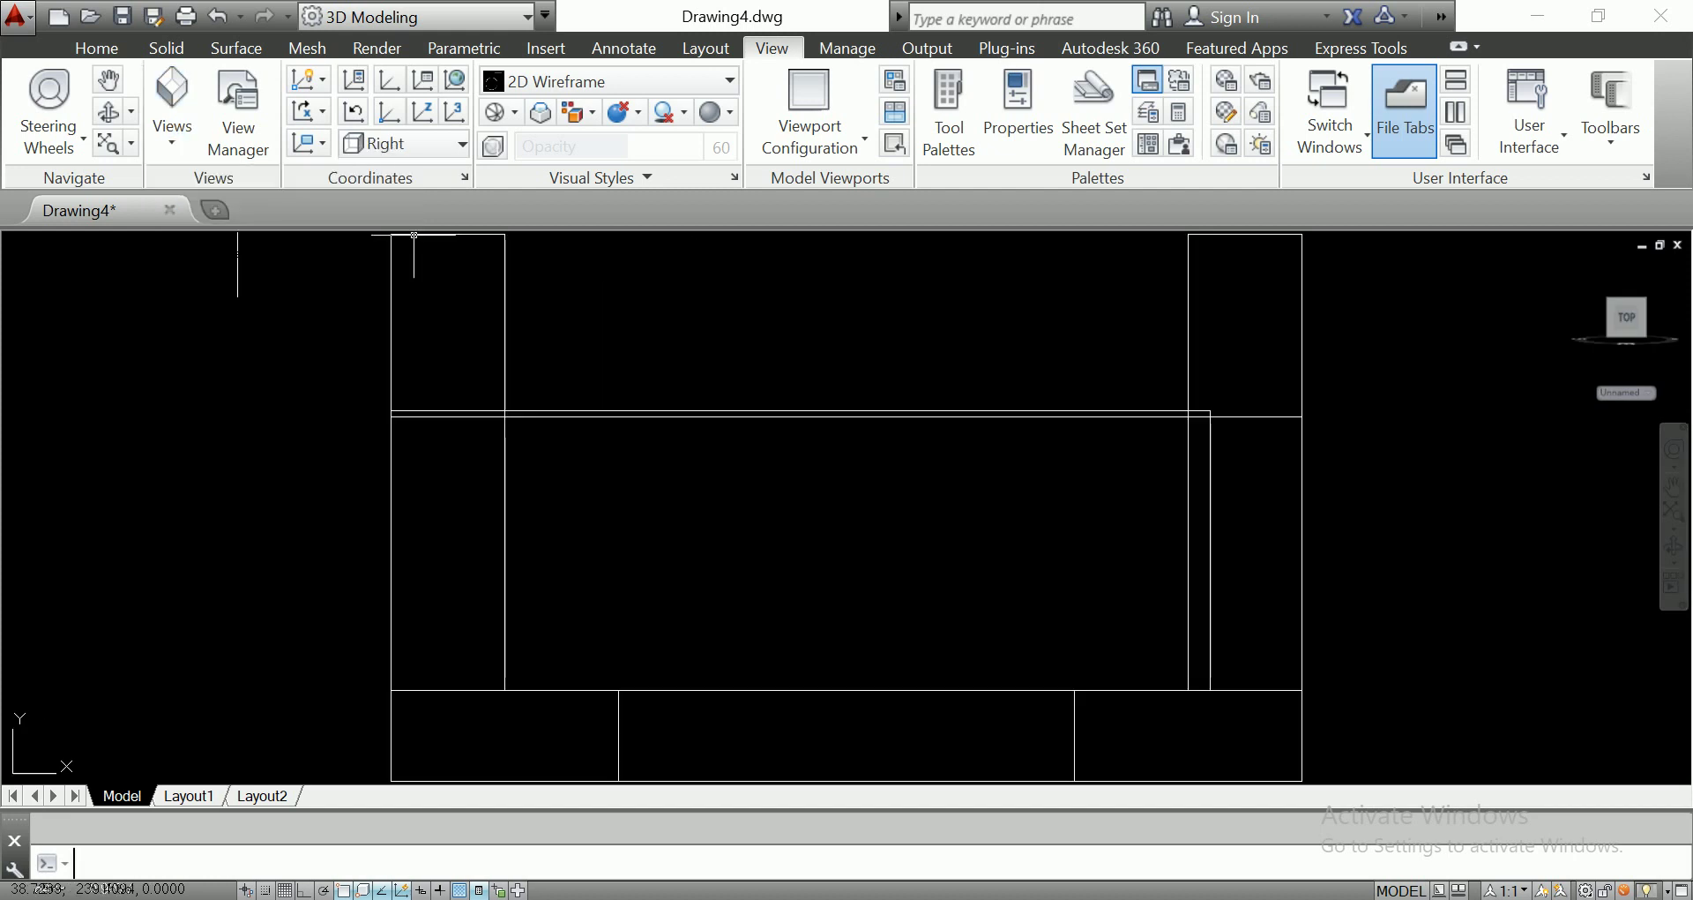
pyautogui.click(172, 115)
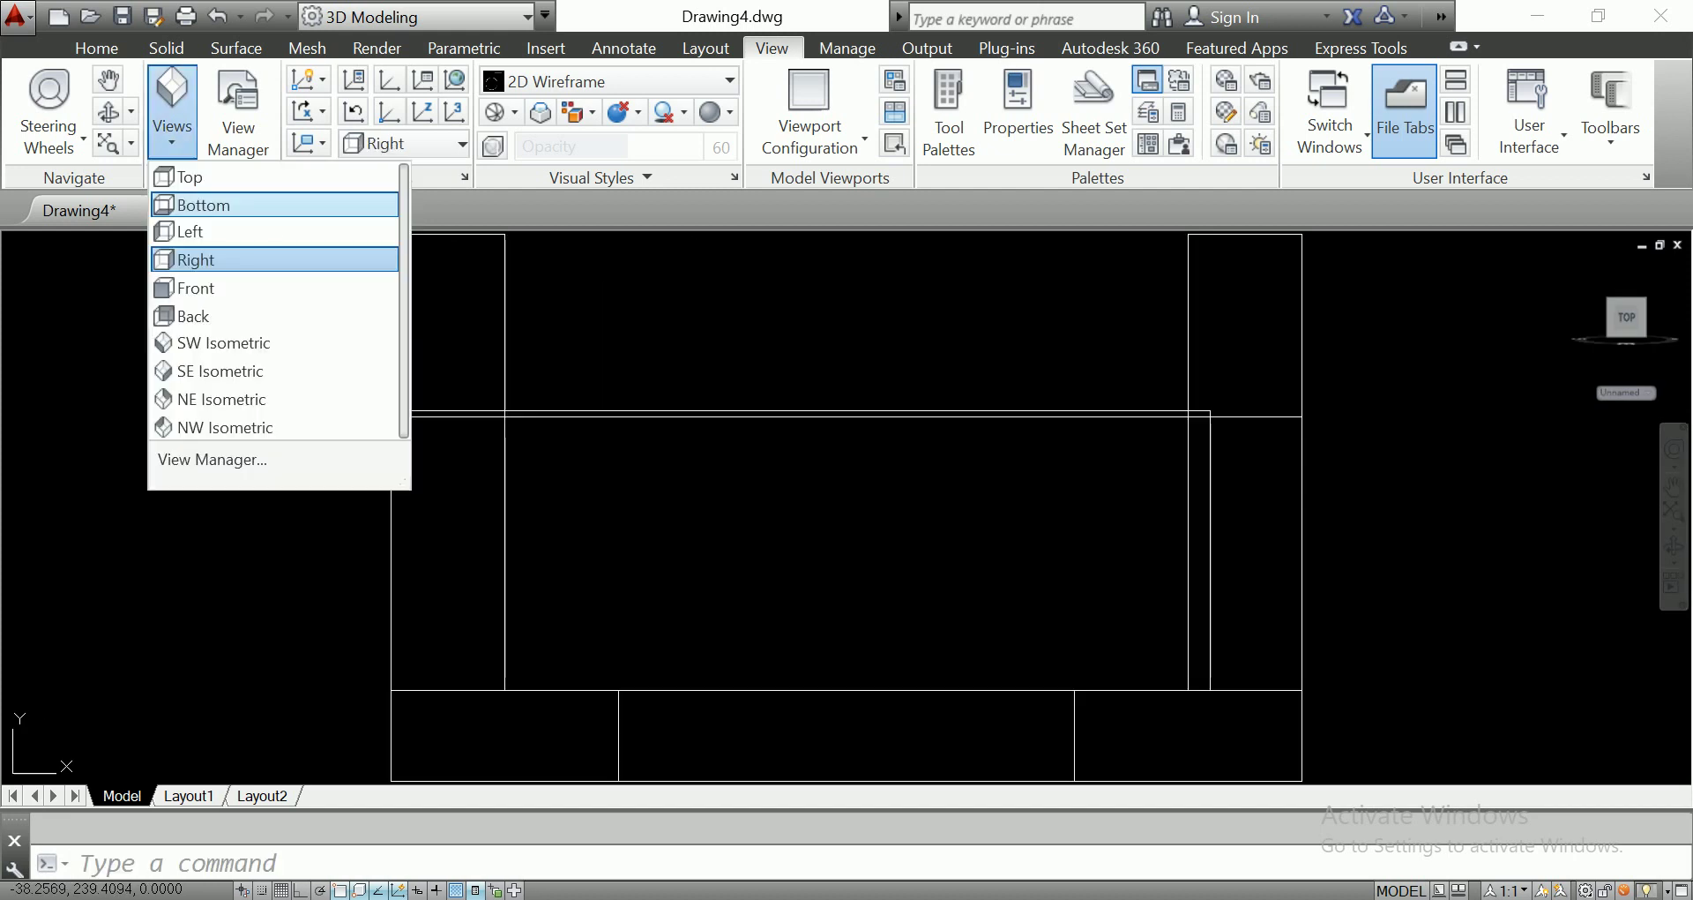
pyautogui.click(190, 282)
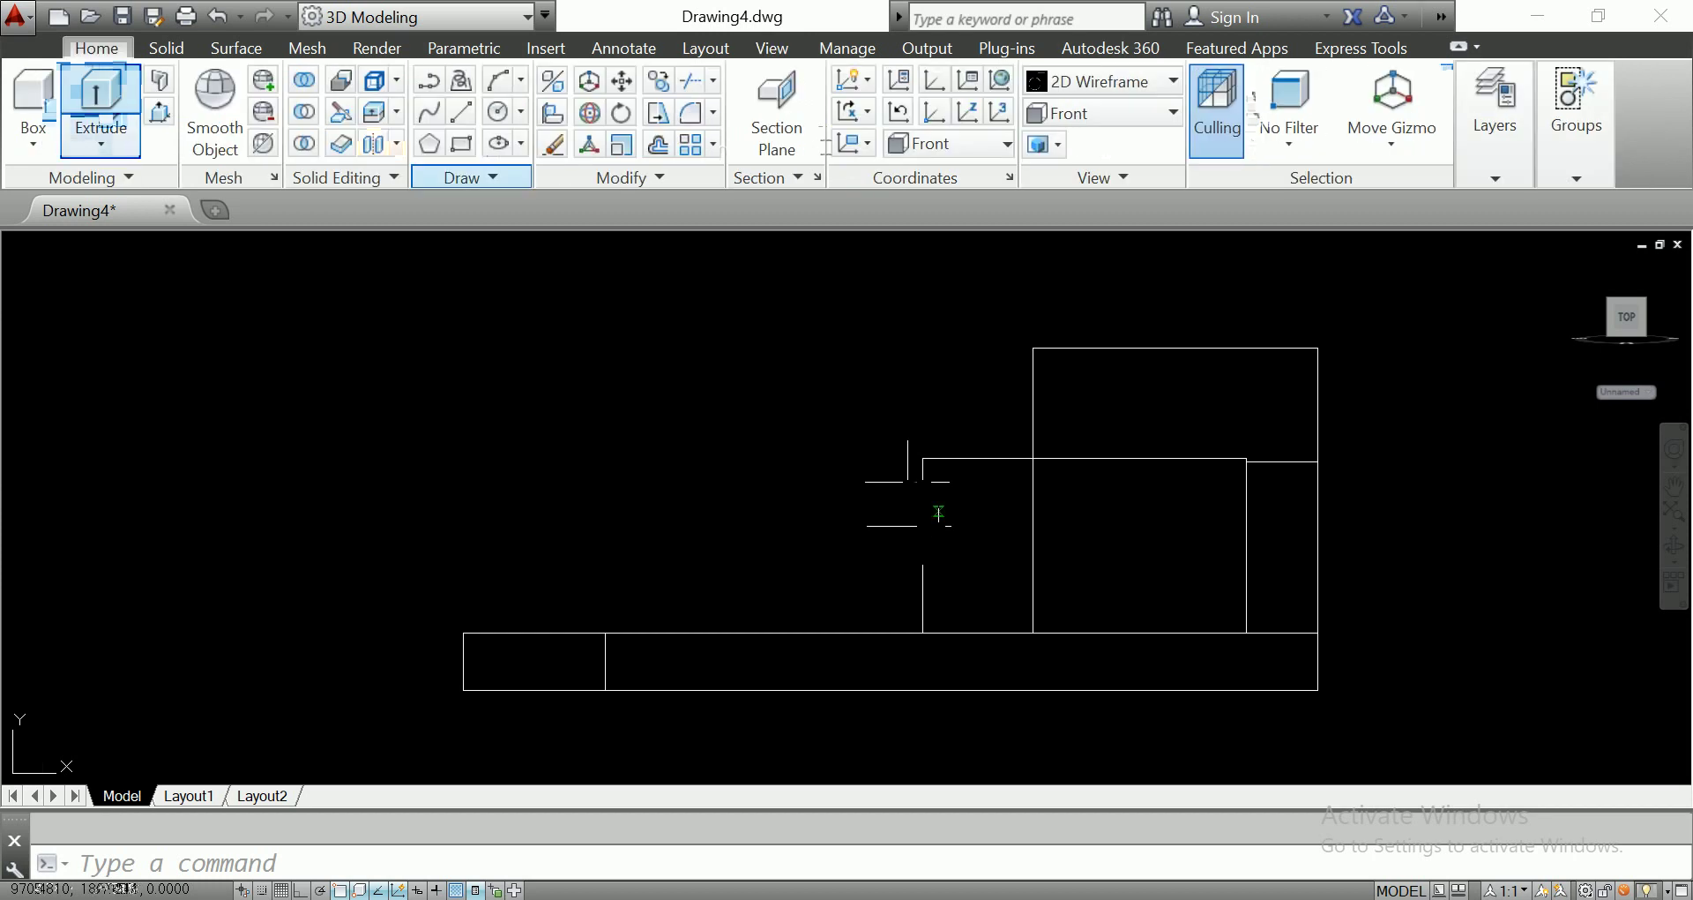
# Draw a closed right triangle from the rail block's top corner down to the slab, vertical edge 122.4457.
pyautogui.write('l')
pyautogui.press('Return')
pyautogui.scroll(-2, 939, 489)
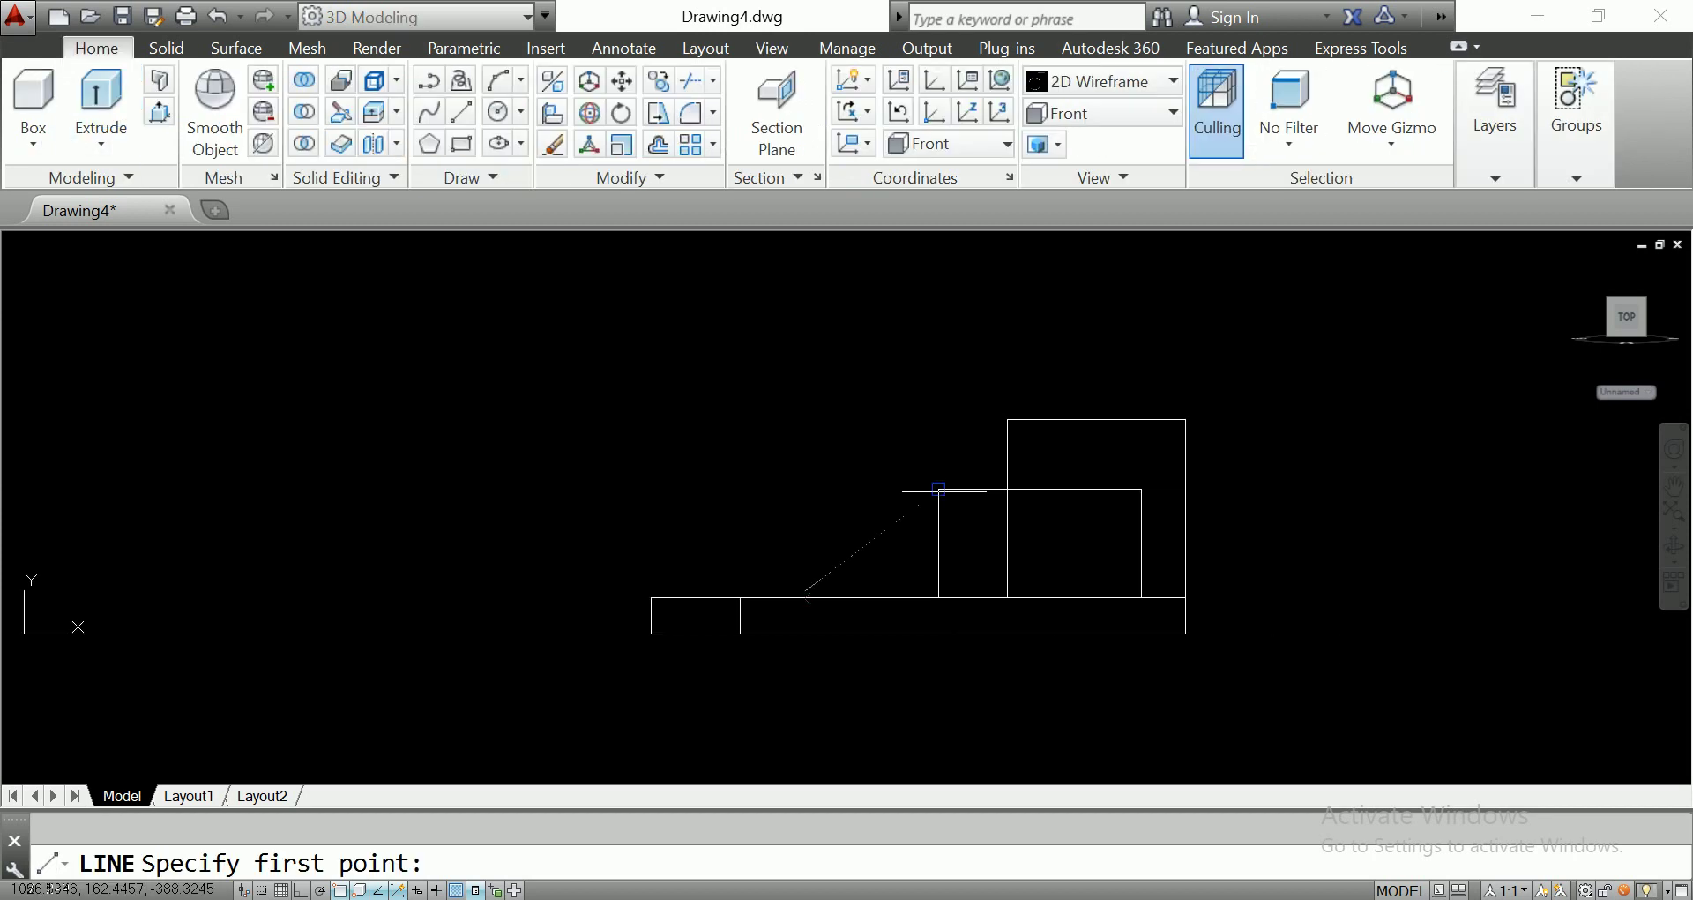
pyautogui.click(939, 490)
pyautogui.click(797, 597)
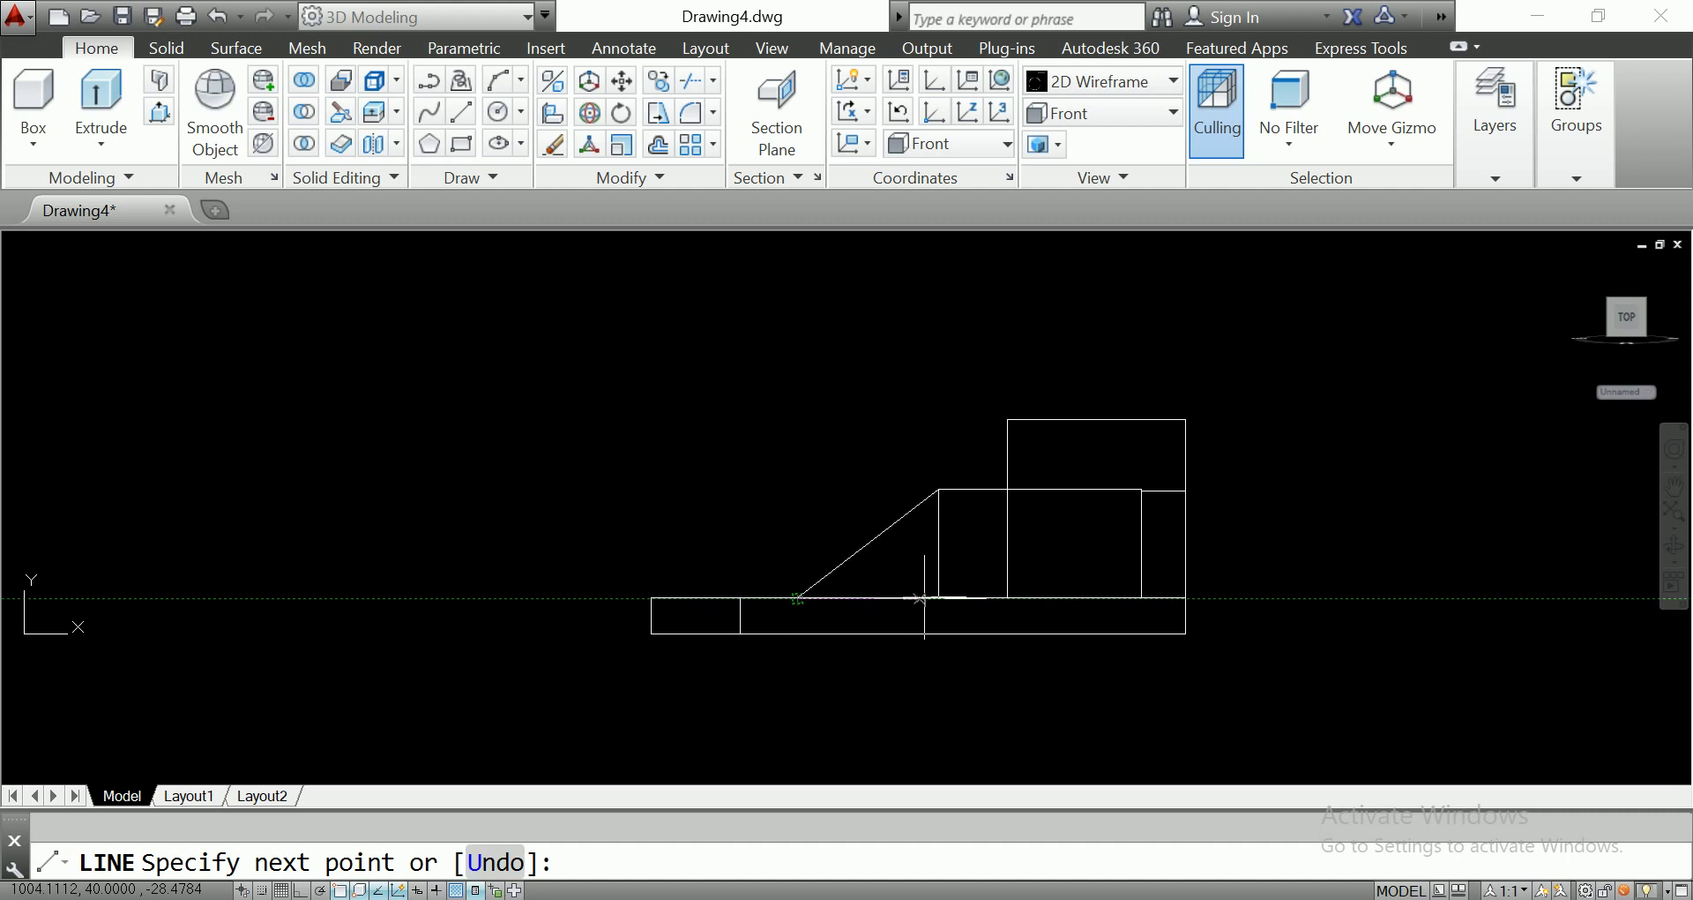
pyautogui.click(938, 597)
pyautogui.click(939, 597)
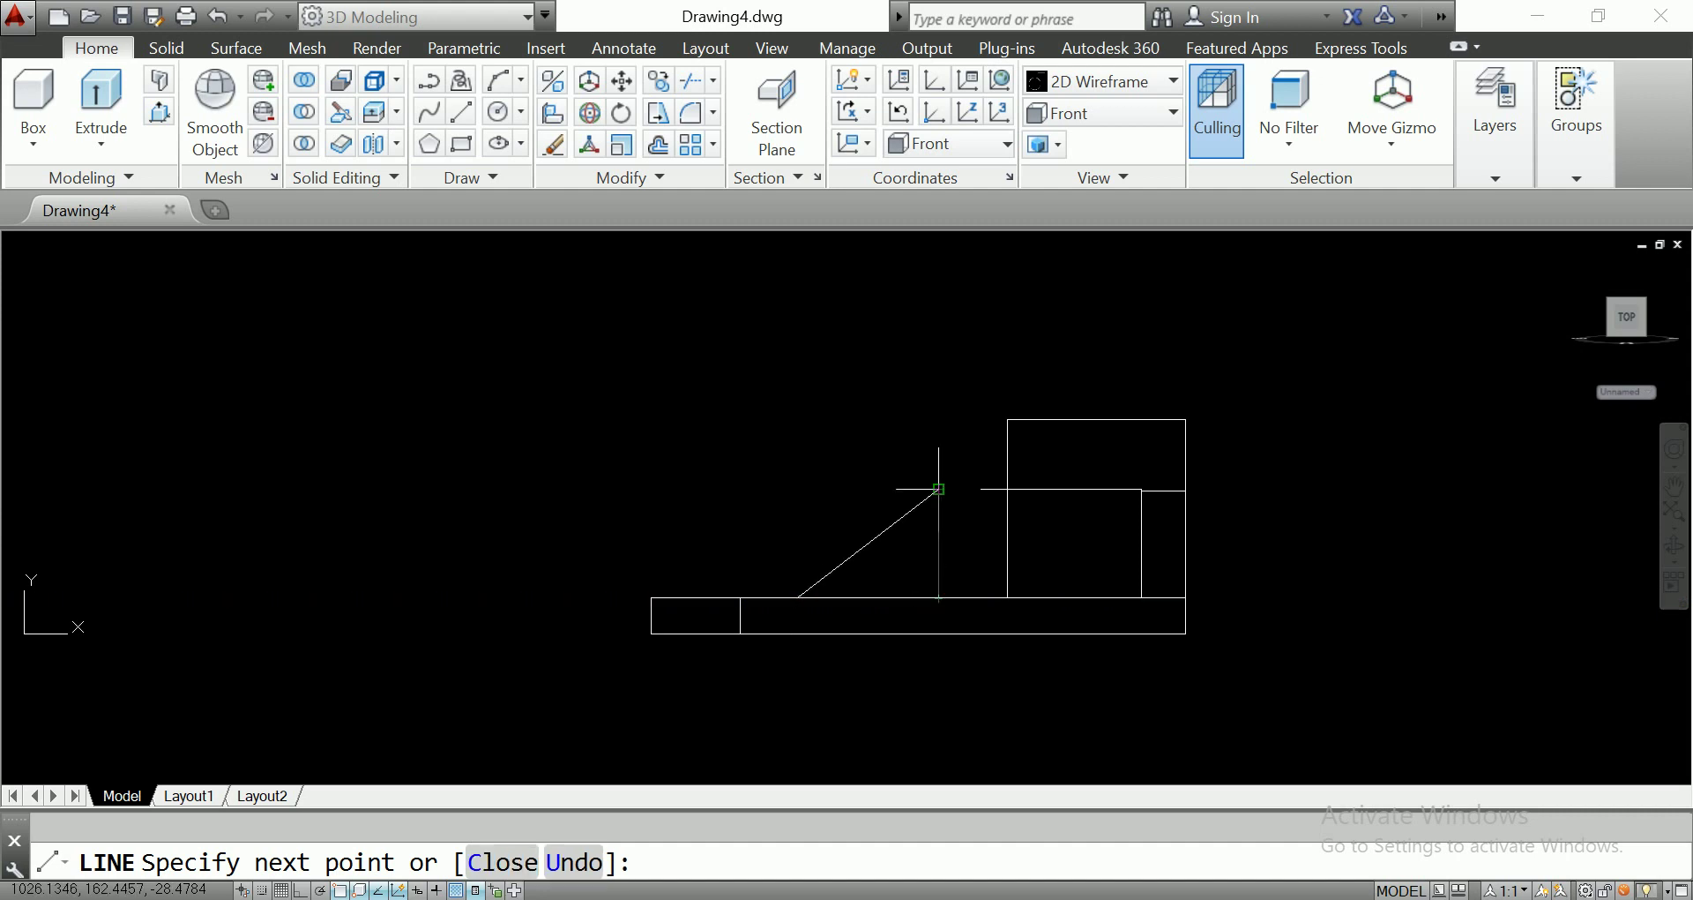
pyautogui.click(938, 488)
pyautogui.press('Return')
pyautogui.click(940, 577)
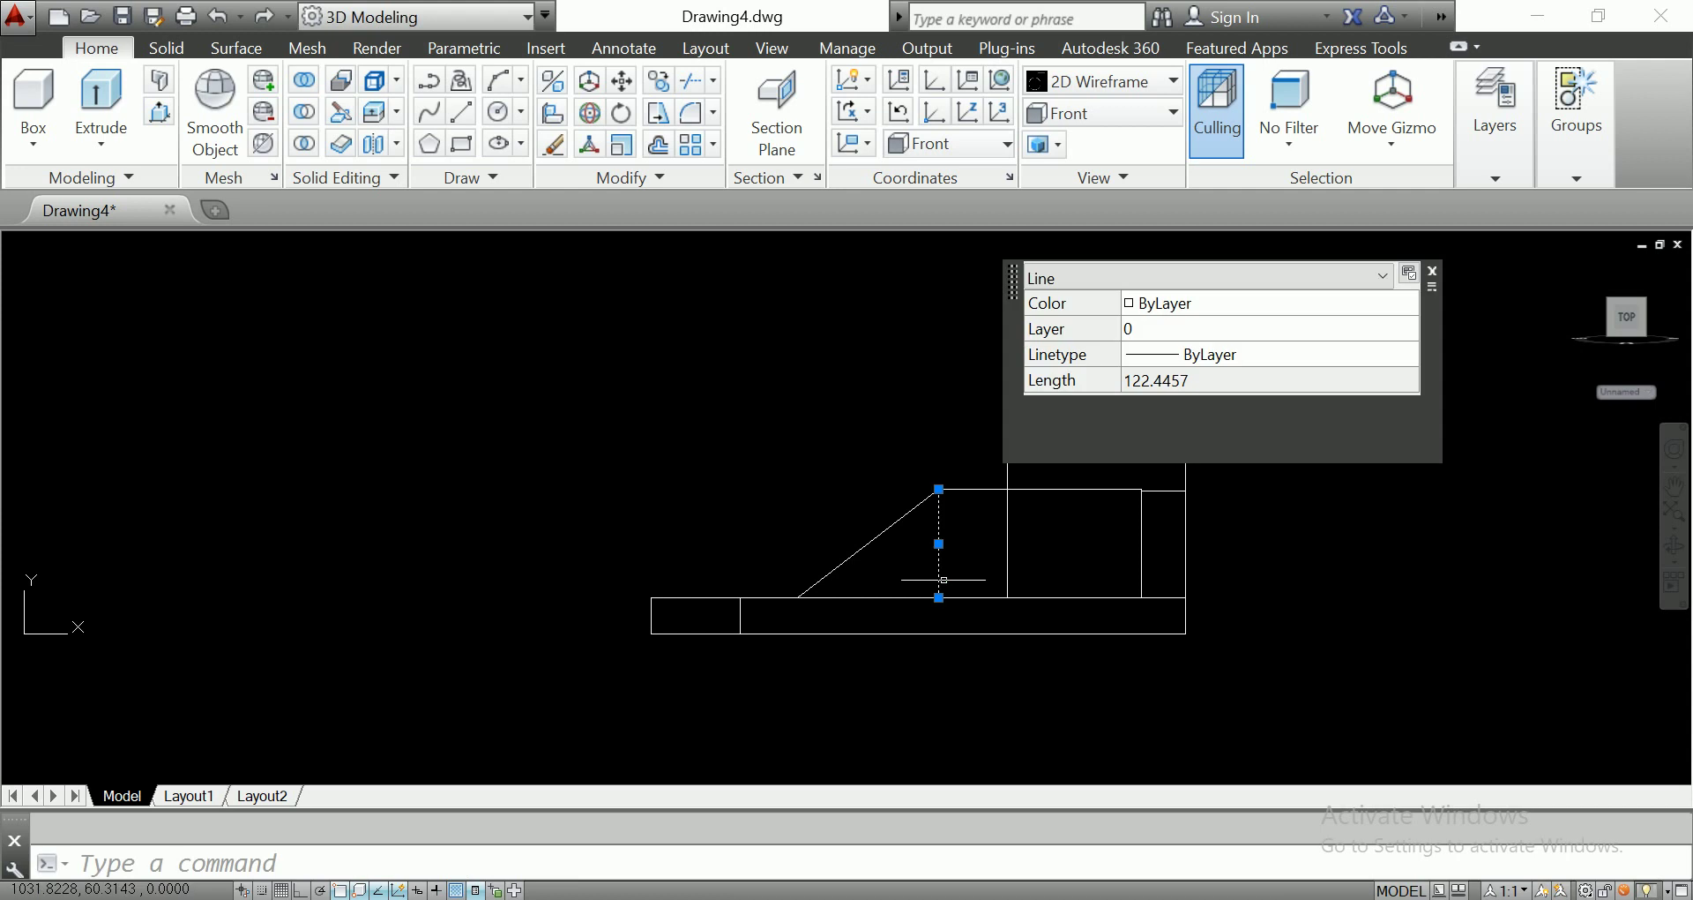
# Select the triangle's diagonal, bottom and vertical lines for EXTRUDE, leaving the height prompt open.
pyautogui.click(884, 530)
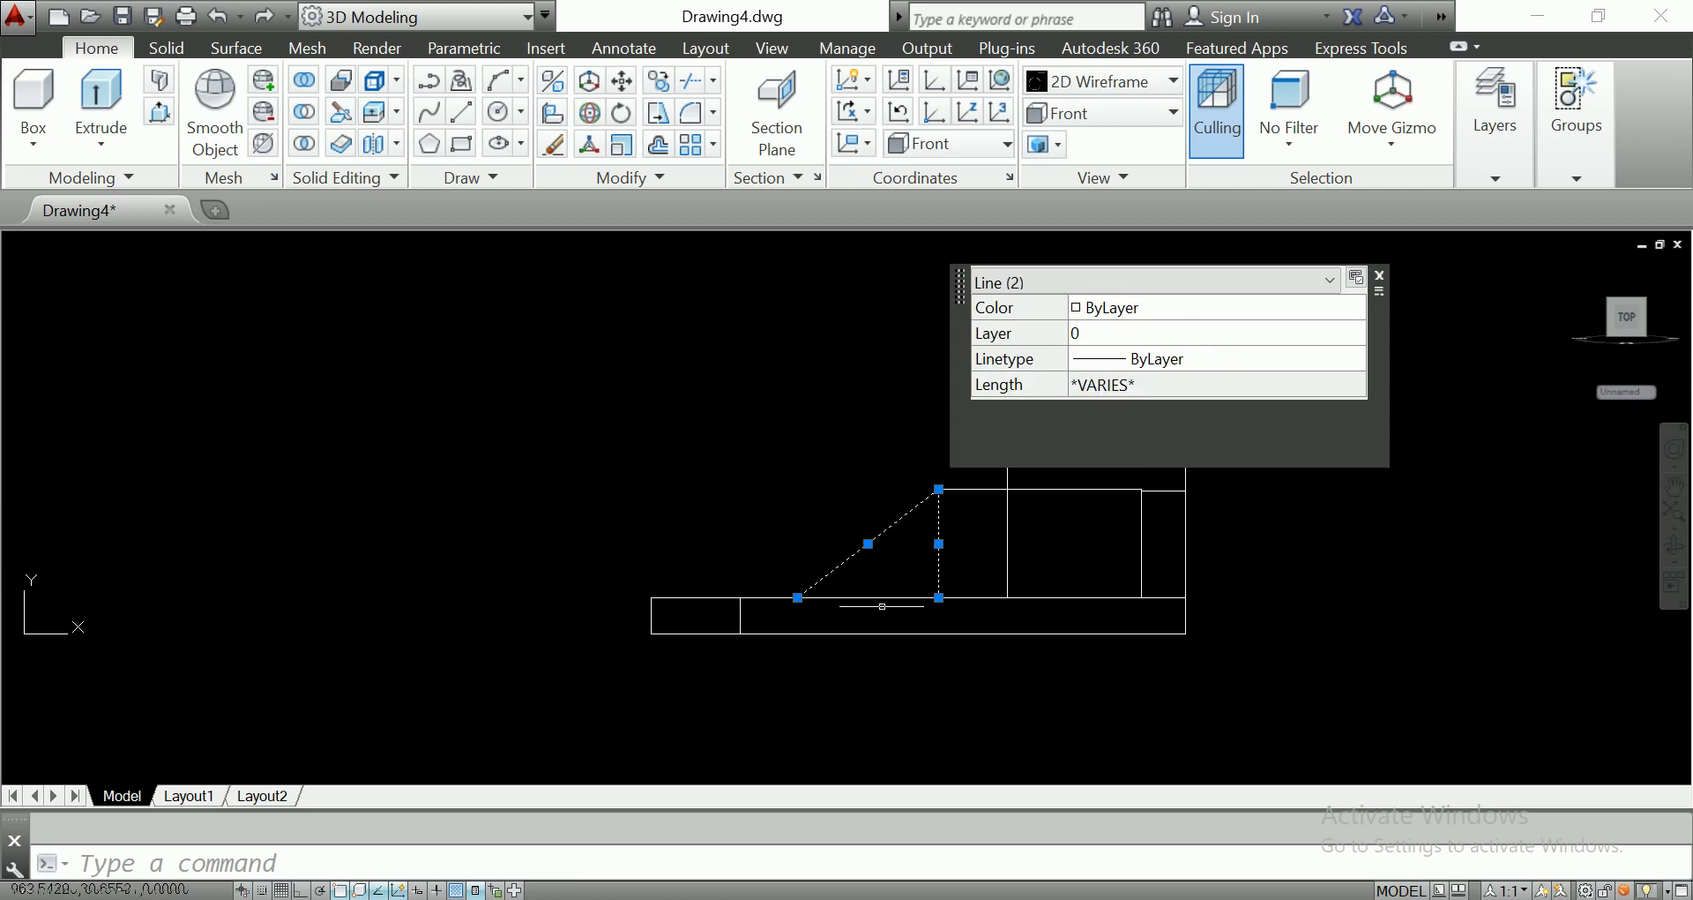
pyautogui.click(882, 601)
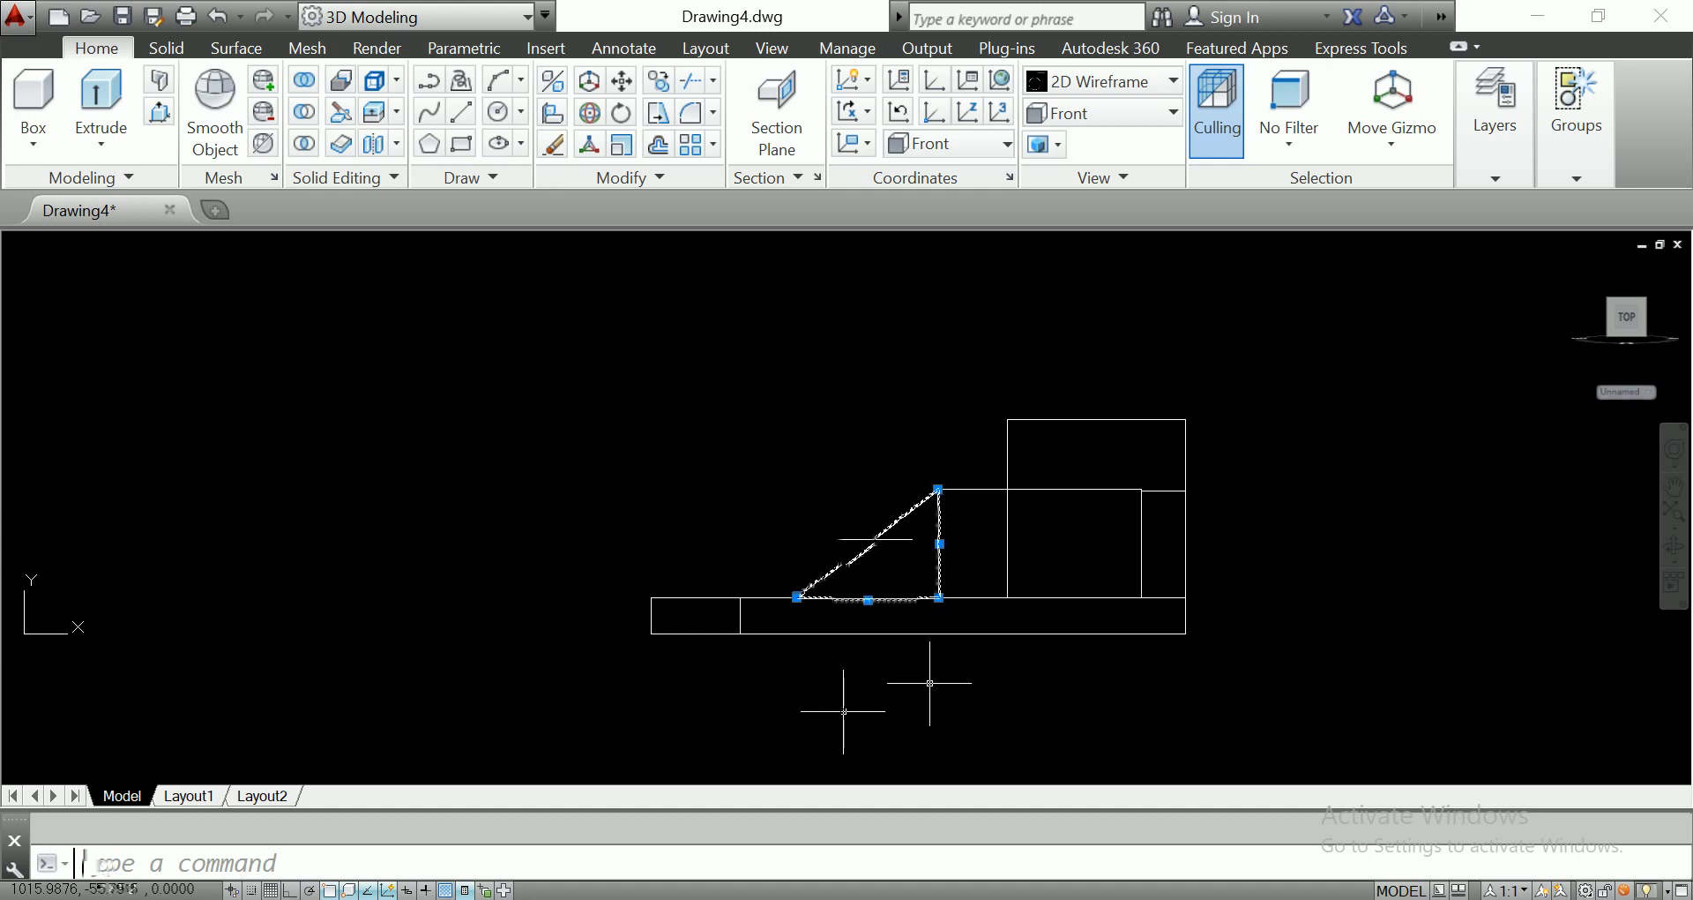
pyautogui.click(881, 538)
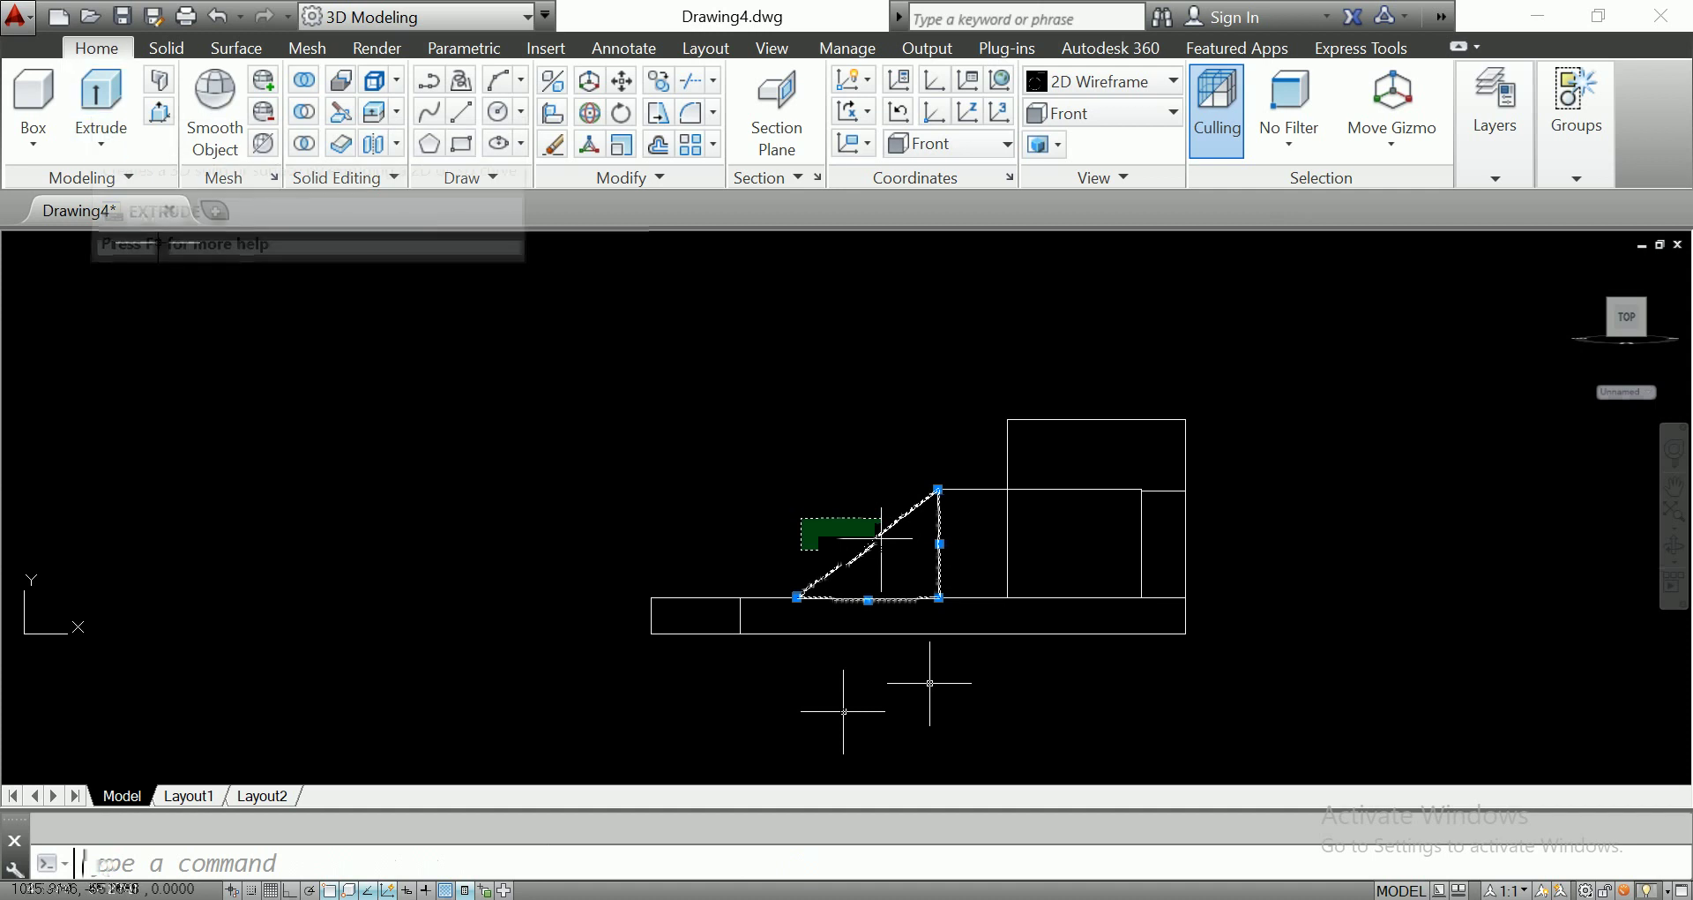
pyautogui.moveTo(881, 538); pyautogui.dragTo(665, 251)
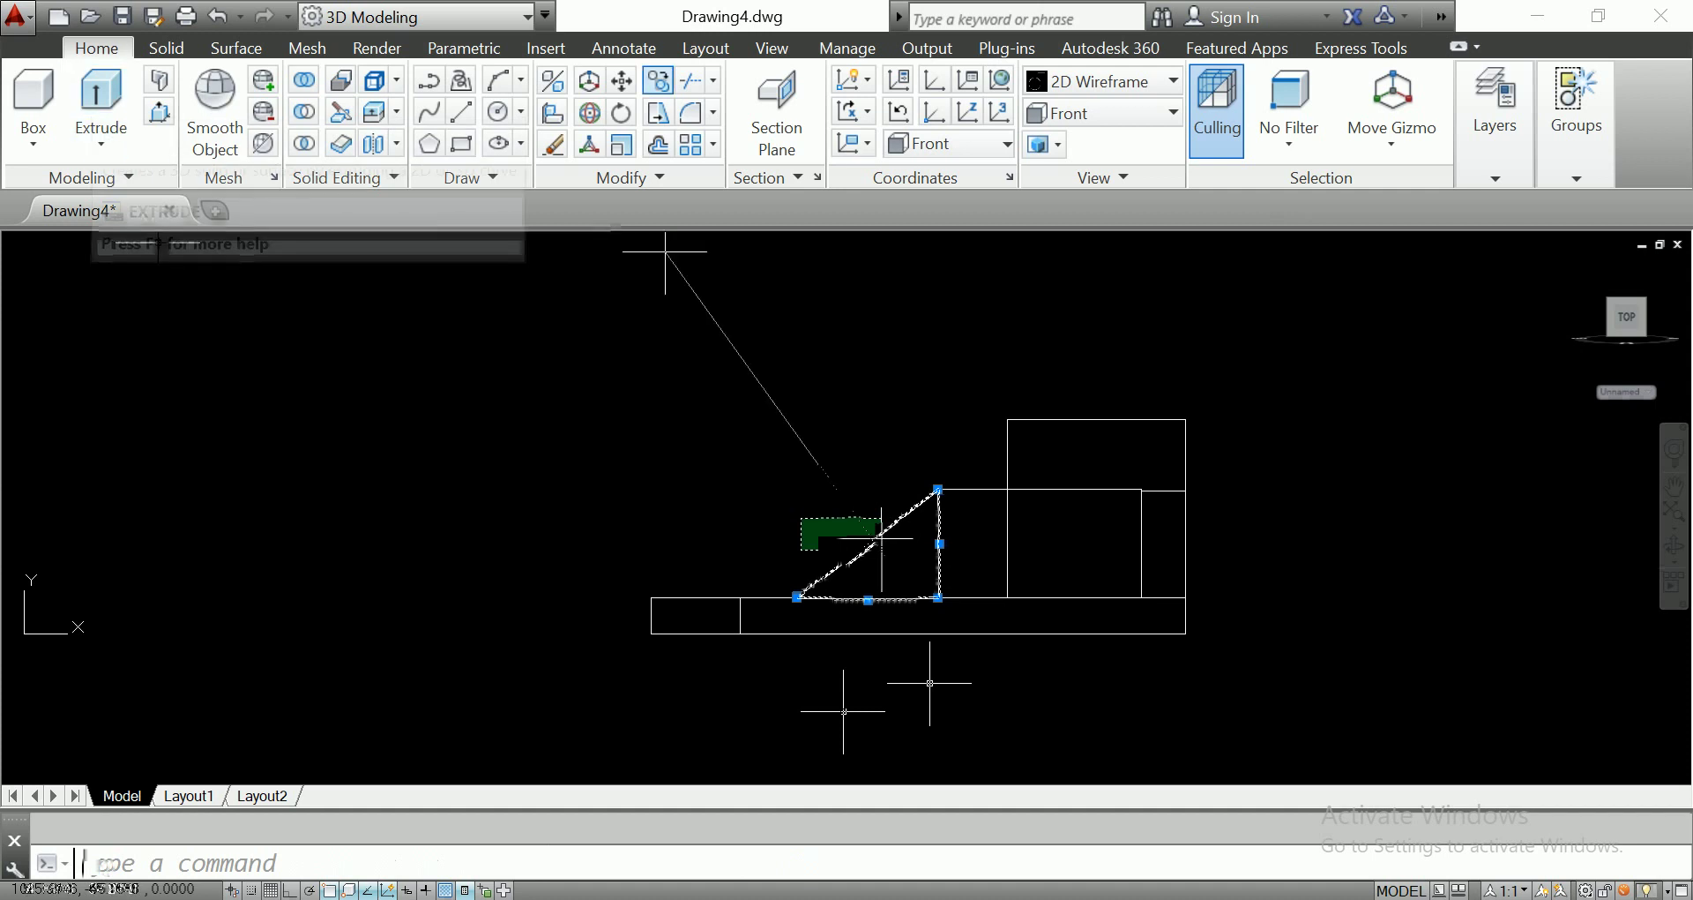
pyautogui.press('Return')
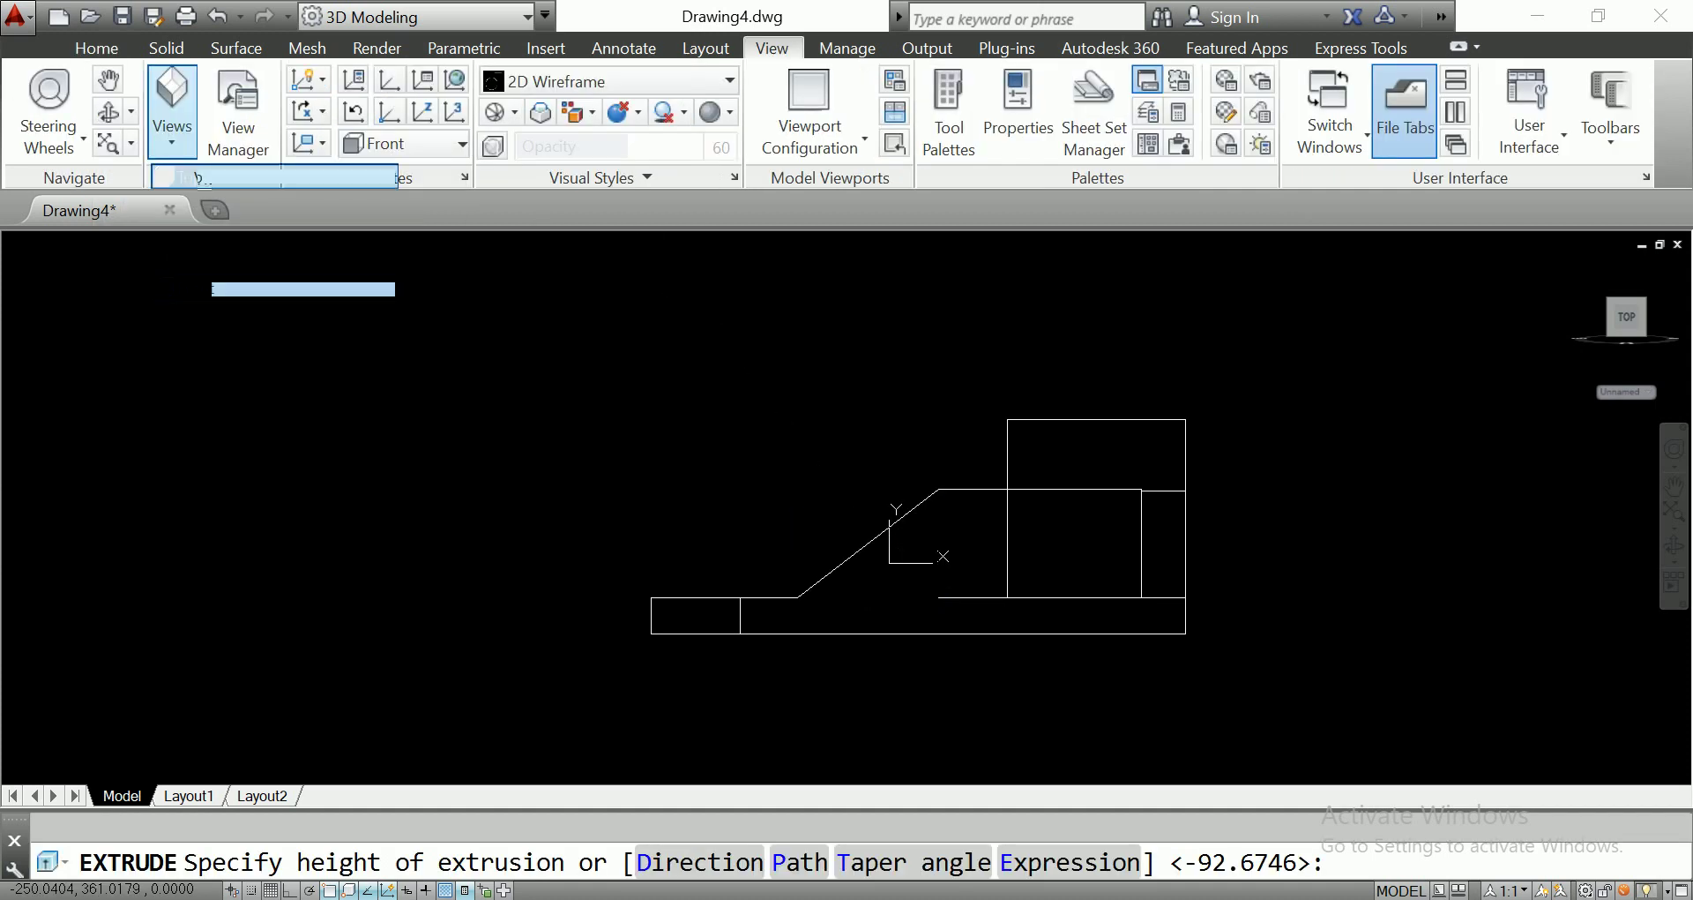